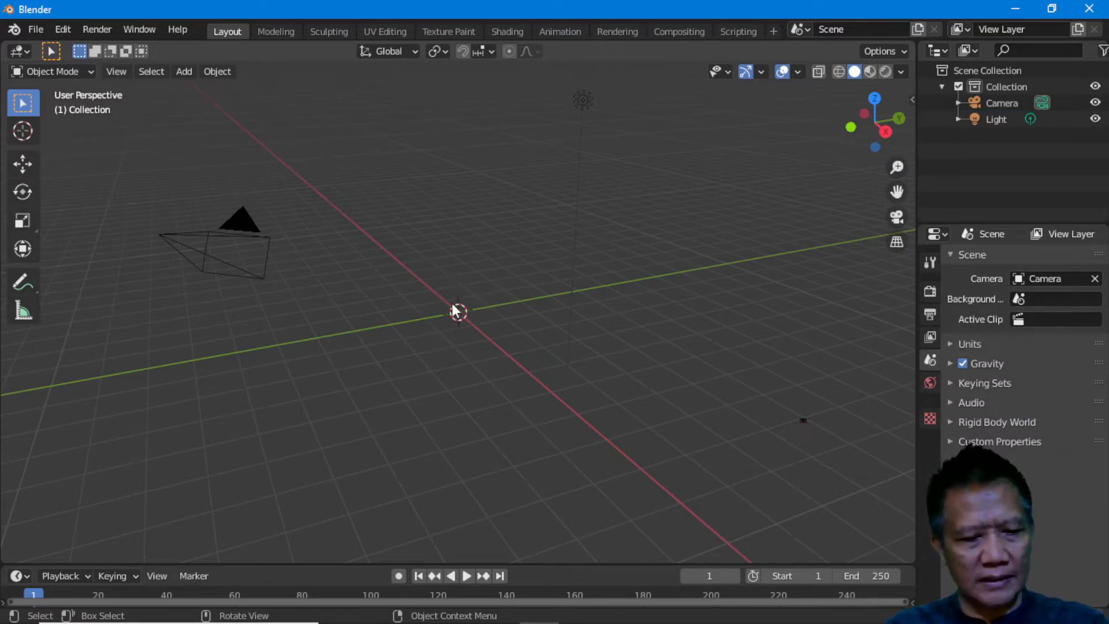
# - Add a monkey mesh at the scene origin and create a new material for it
pyautogui.hotkey('shift', 'a')
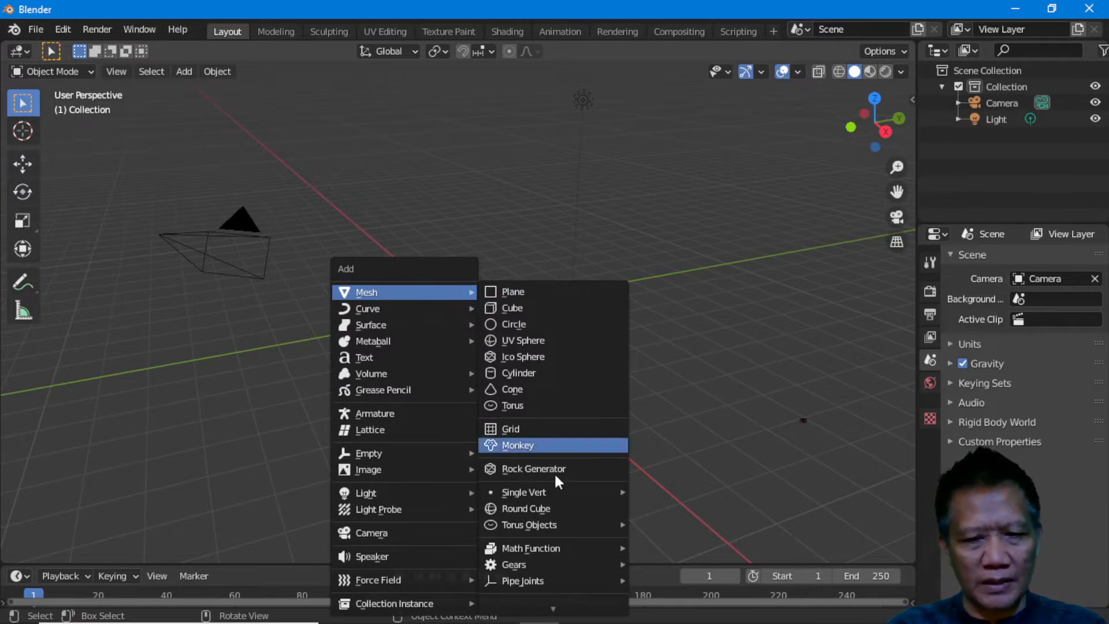
pyautogui.click(528, 444)
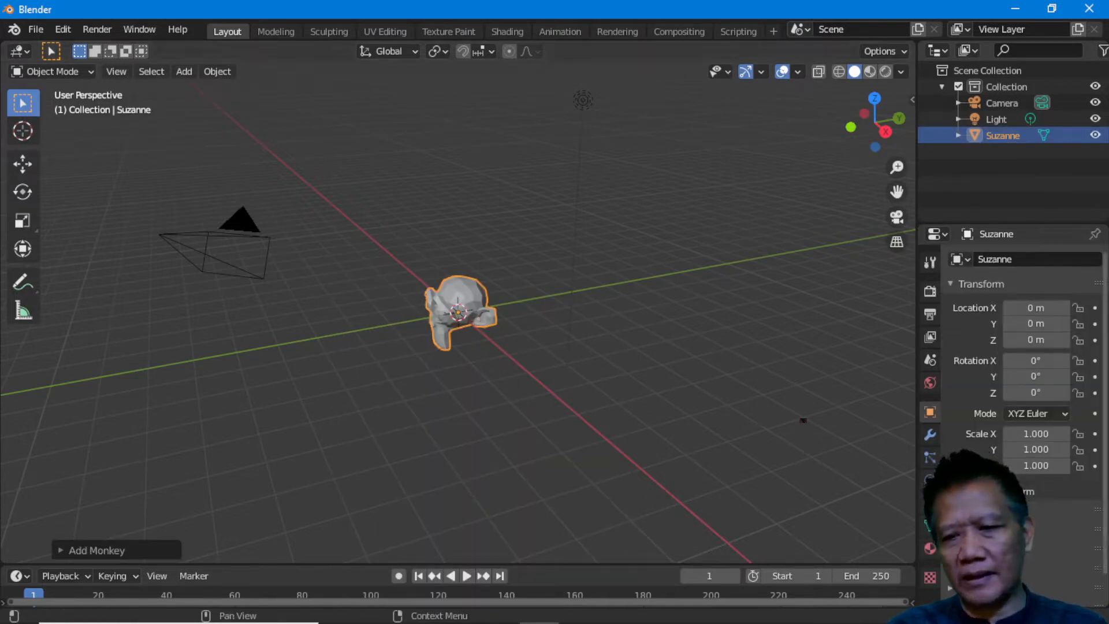
pyautogui.click(929, 524)
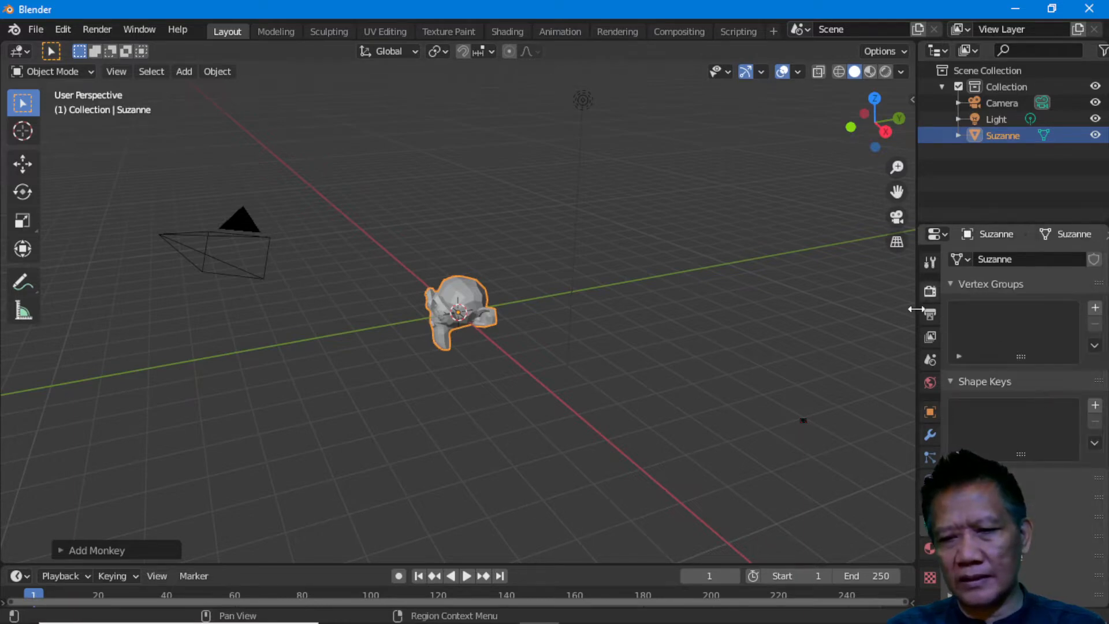
pyautogui.click(929, 547)
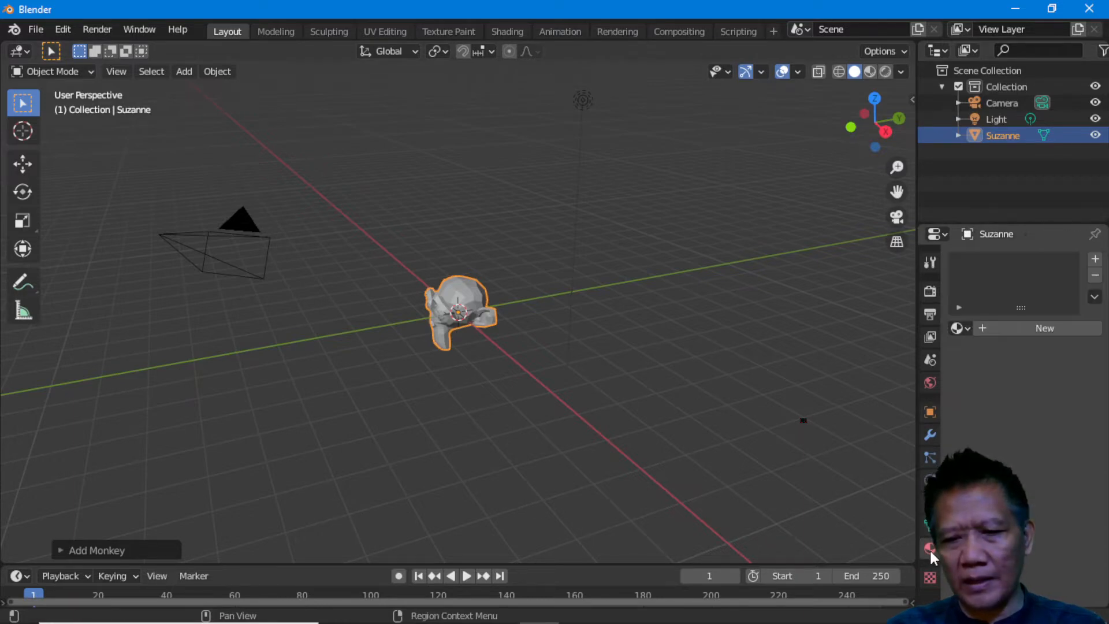
pyautogui.click(1025, 329)
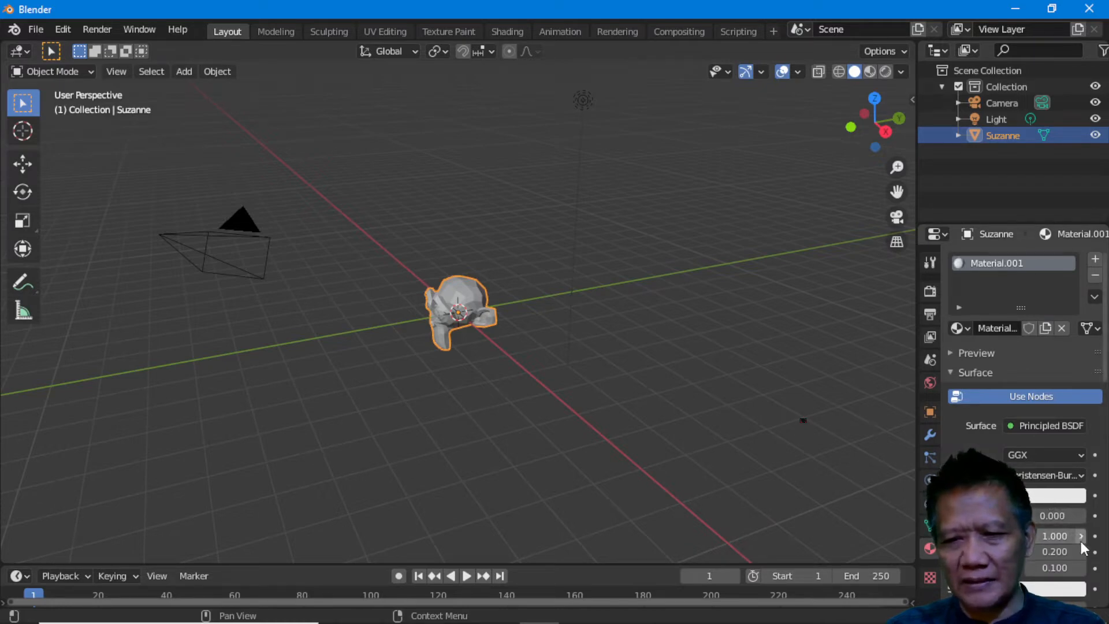
# - Set the monkey material's base color to bright green and display the viewport in Material Preview shading
pyautogui.scroll(-2, 1056, 508)
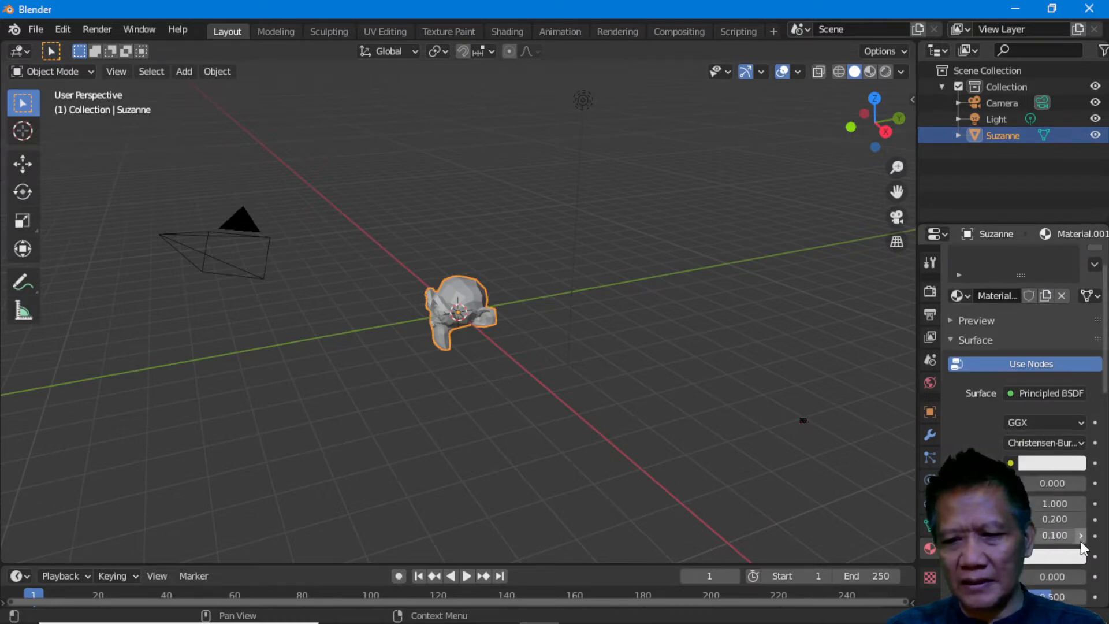
pyautogui.click(1051, 463)
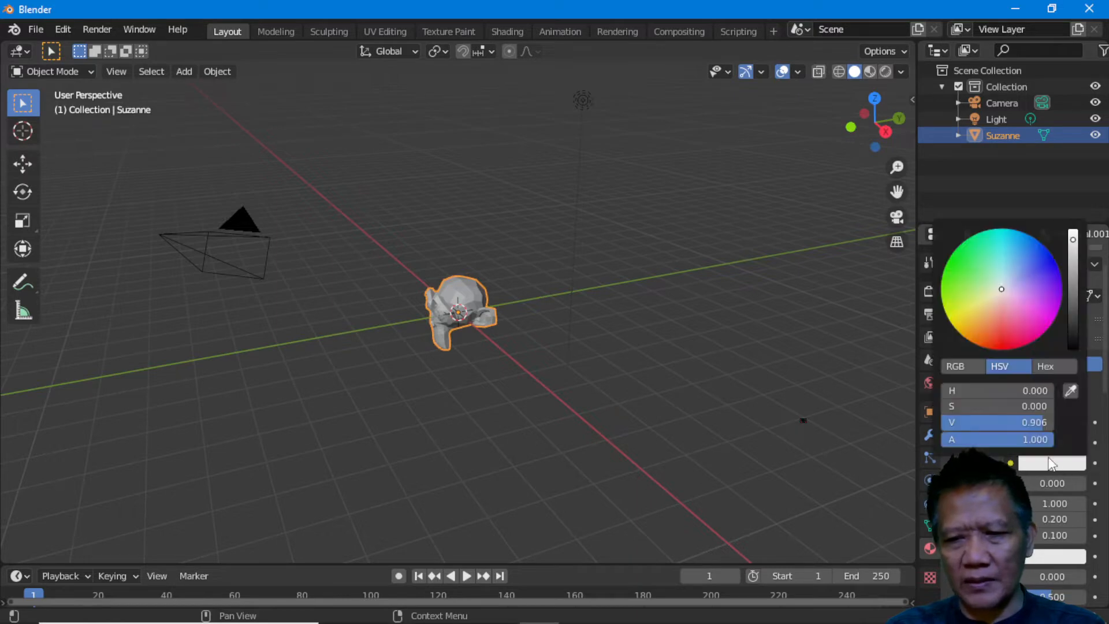
pyautogui.moveTo(959, 265); pyautogui.dragTo(963, 264)
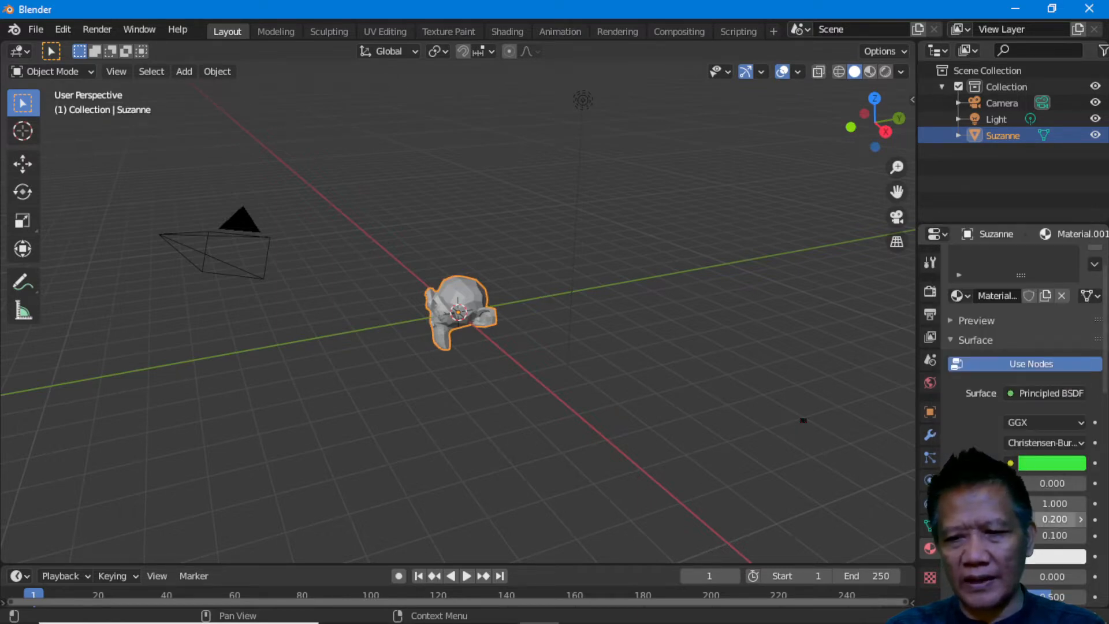
pyautogui.click(869, 72)
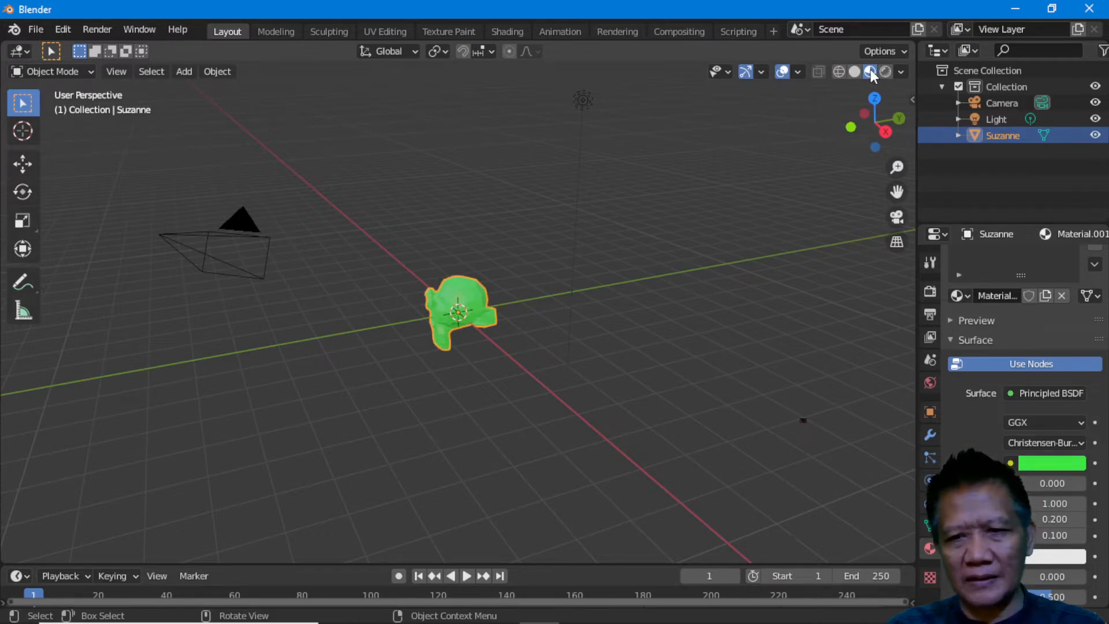
pyautogui.click(885, 71)
pyautogui.click(868, 71)
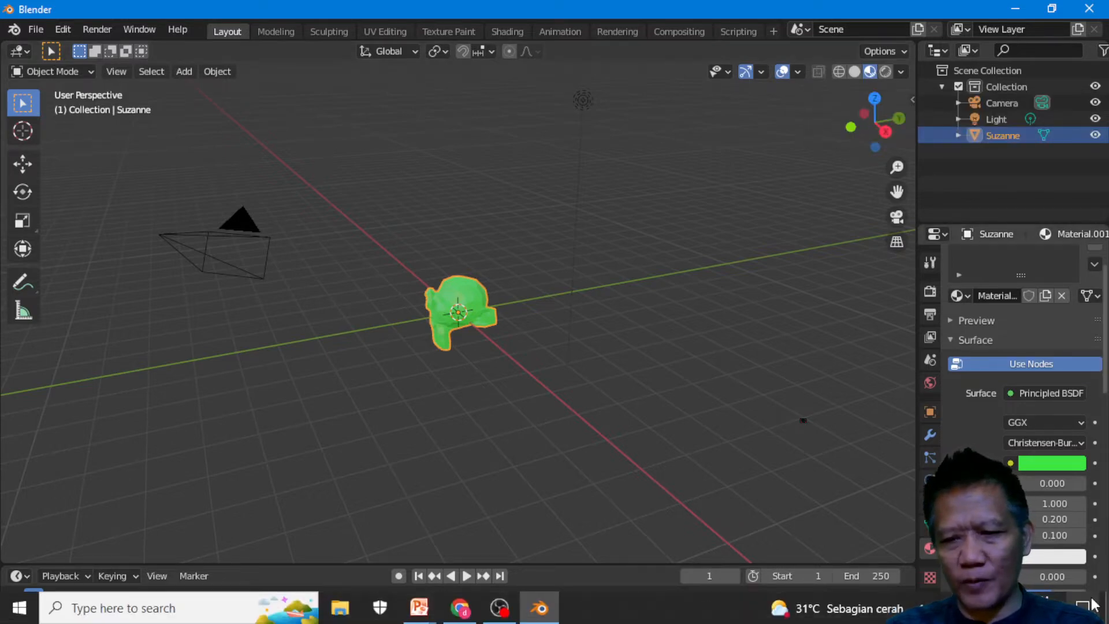
# - Set the monkey material's Metallic to 0.762 and Specular to 0.738
pyautogui.scroll(-4, 1027, 498)
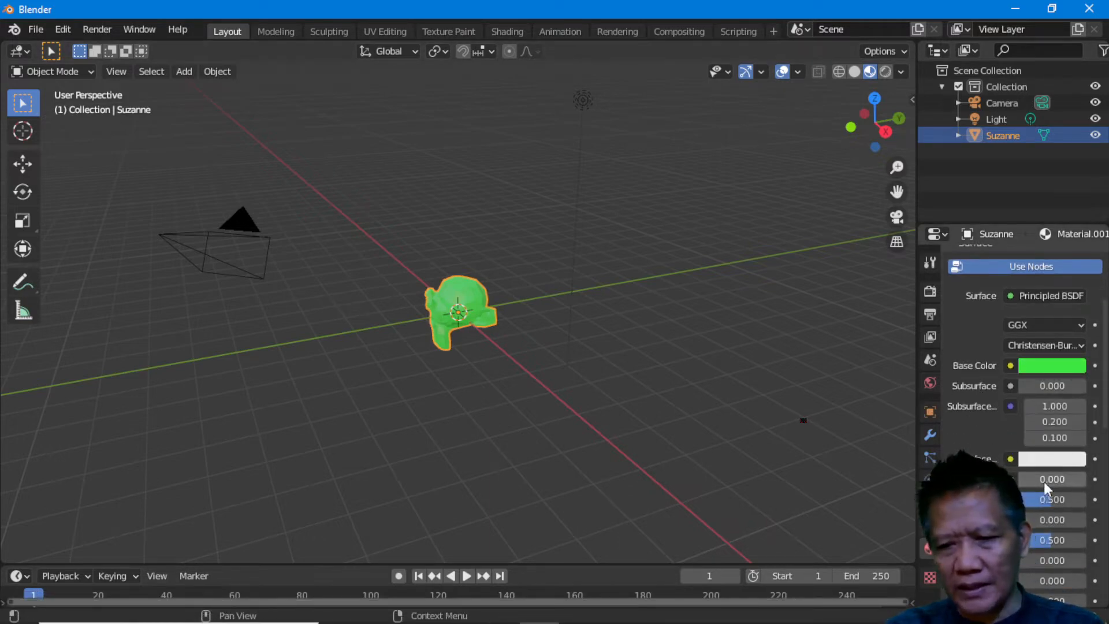
pyautogui.moveTo(1045, 485); pyautogui.dragTo(1080, 485)
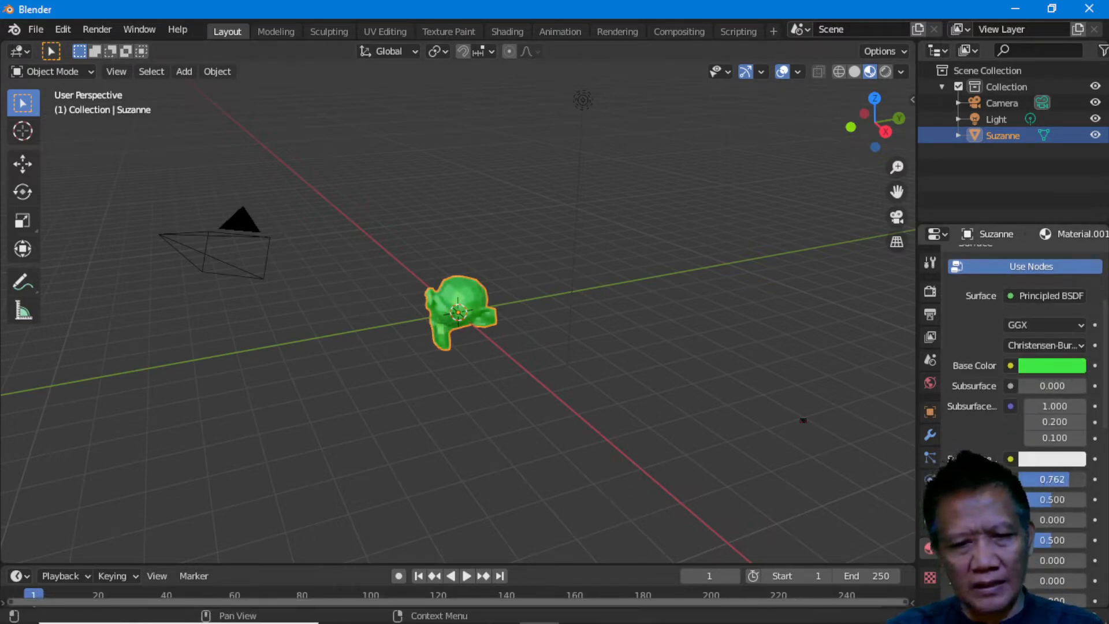
pyautogui.moveTo(1065, 501); pyautogui.dragTo(1054, 502)
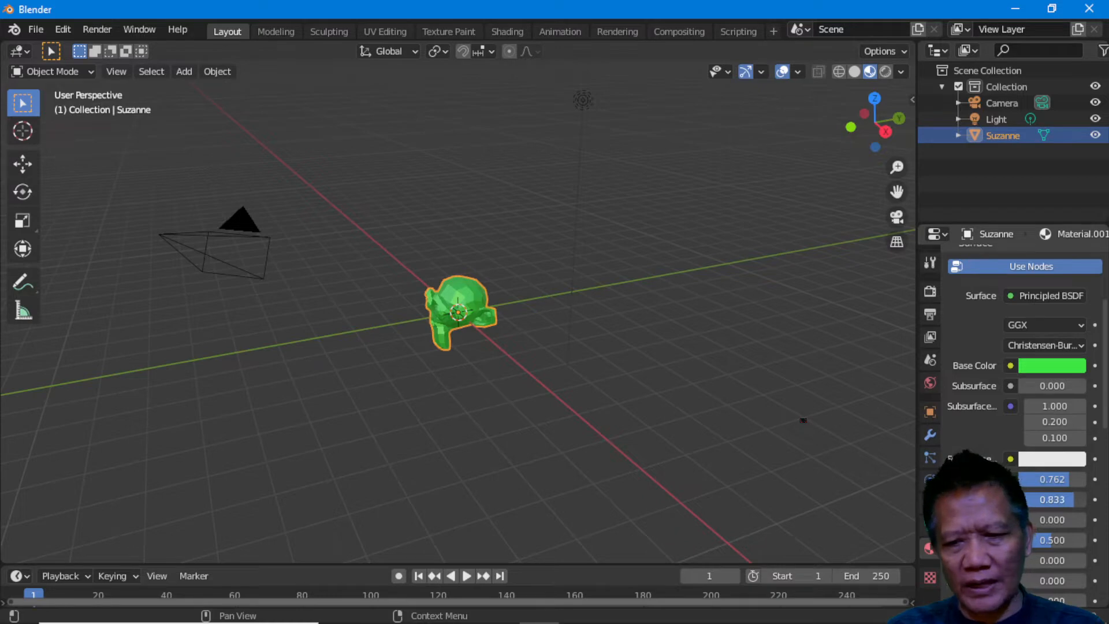
pyautogui.moveTo(1055, 499); pyautogui.dragTo(1057, 499)
# - Align the active camera to a front view that frames the whole monkey head
pyautogui.scroll(3, 462, 338)
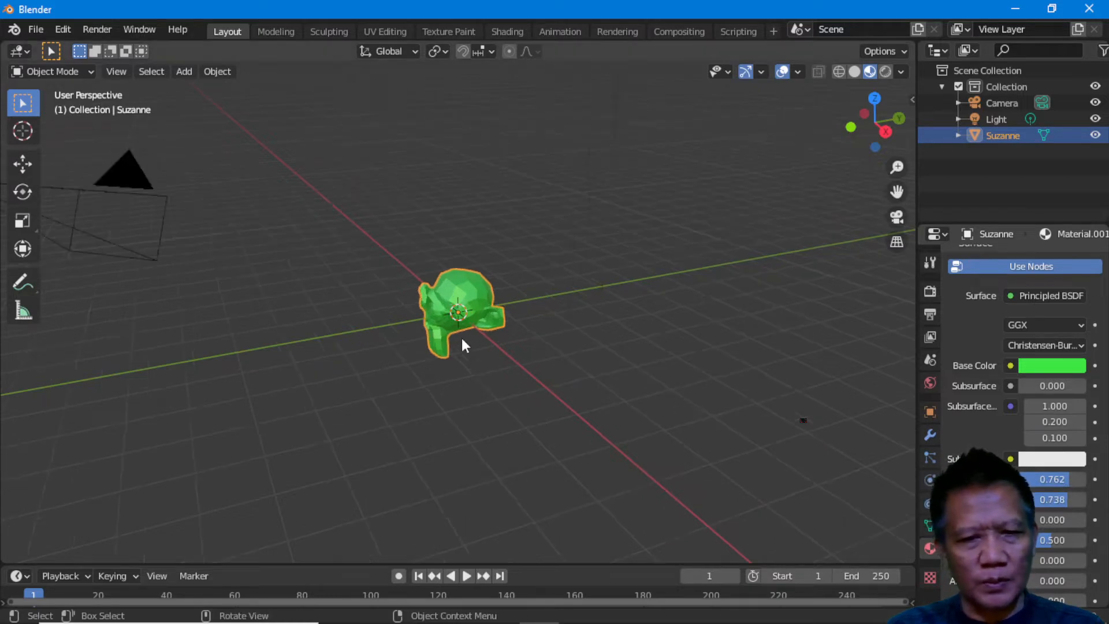
pyautogui.scroll(3, 461, 338)
pyautogui.scroll(-2, 475, 374)
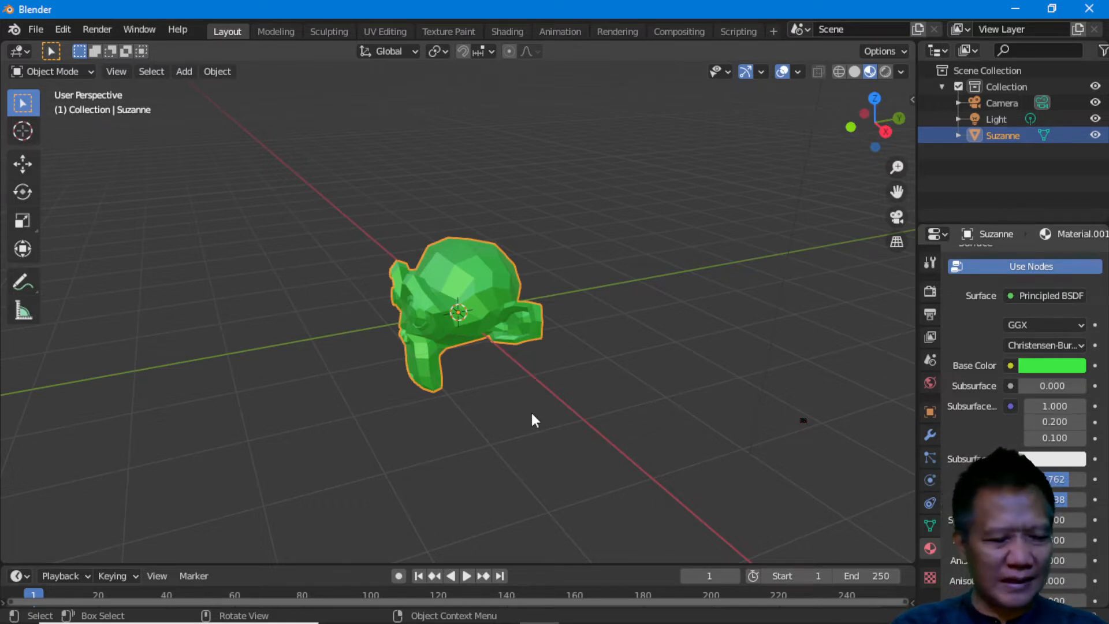
pyautogui.moveTo(427, 346); pyautogui.dragTo(561, 327, button='middle')
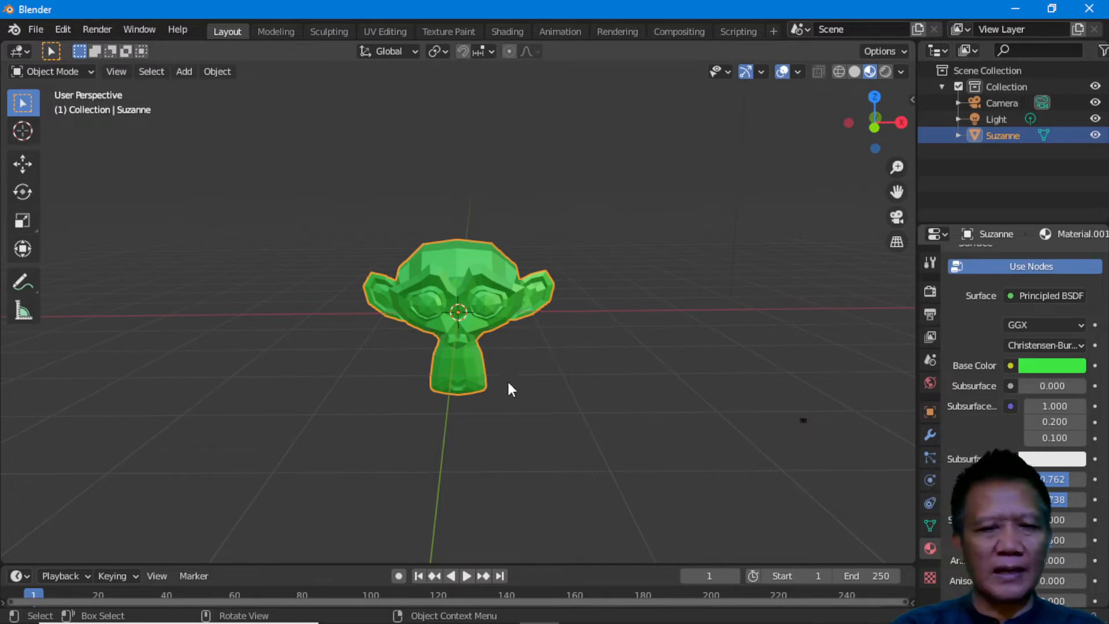
pyautogui.scroll(3, 508, 383)
pyautogui.scroll(-1, 507, 375)
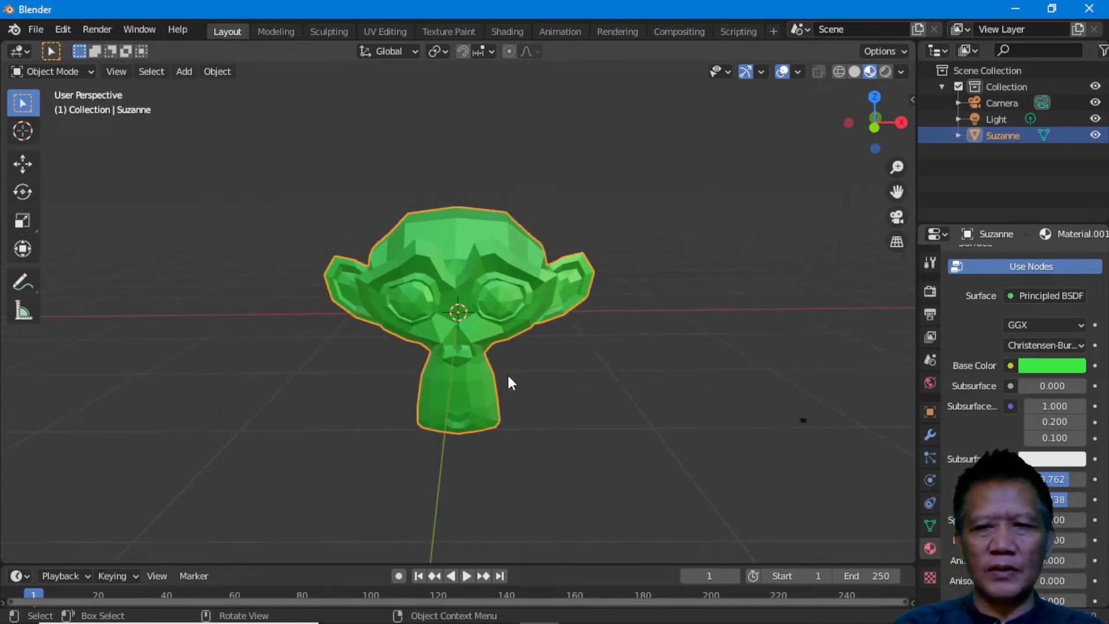
pyautogui.click(1005, 105)
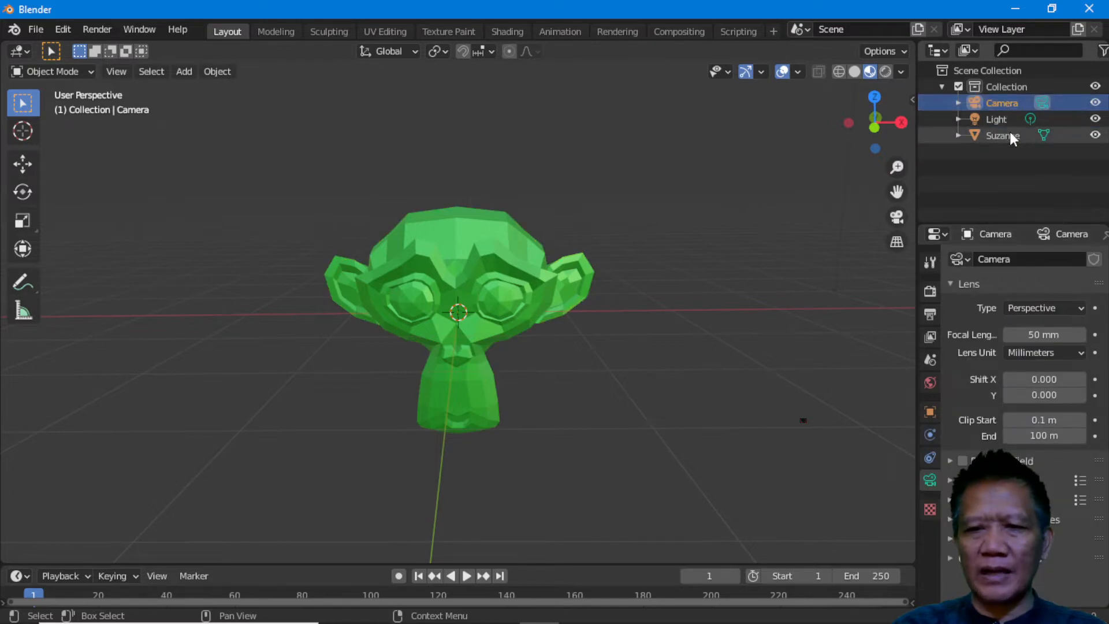
pyautogui.click(1010, 132)
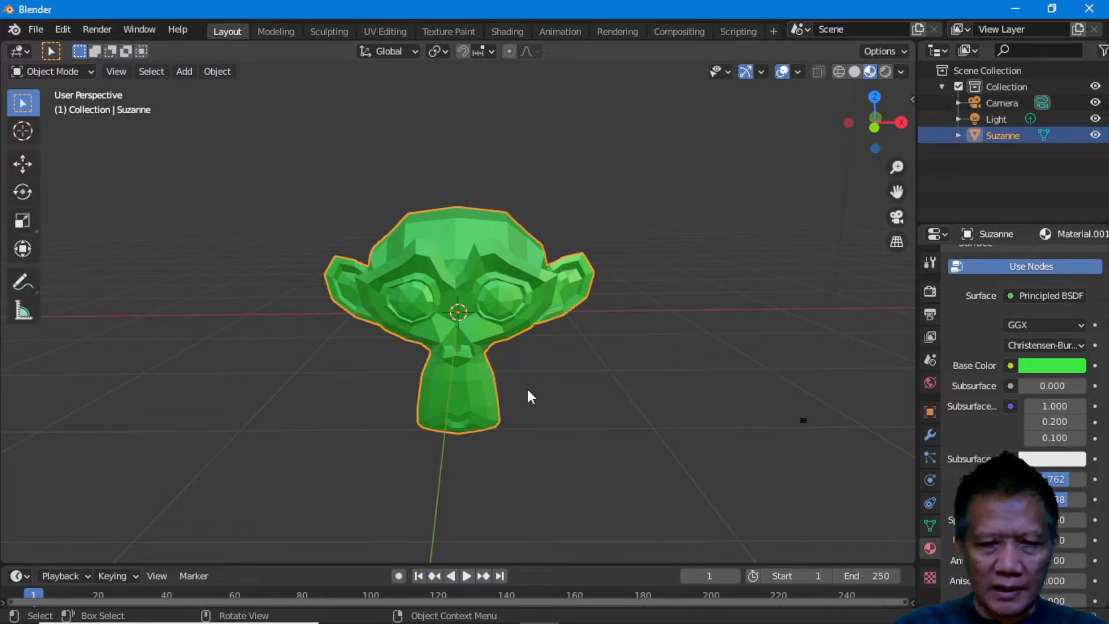
pyautogui.scroll(-2, 528, 392)
pyautogui.scroll(2, 528, 391)
pyautogui.scroll(-3, 528, 392)
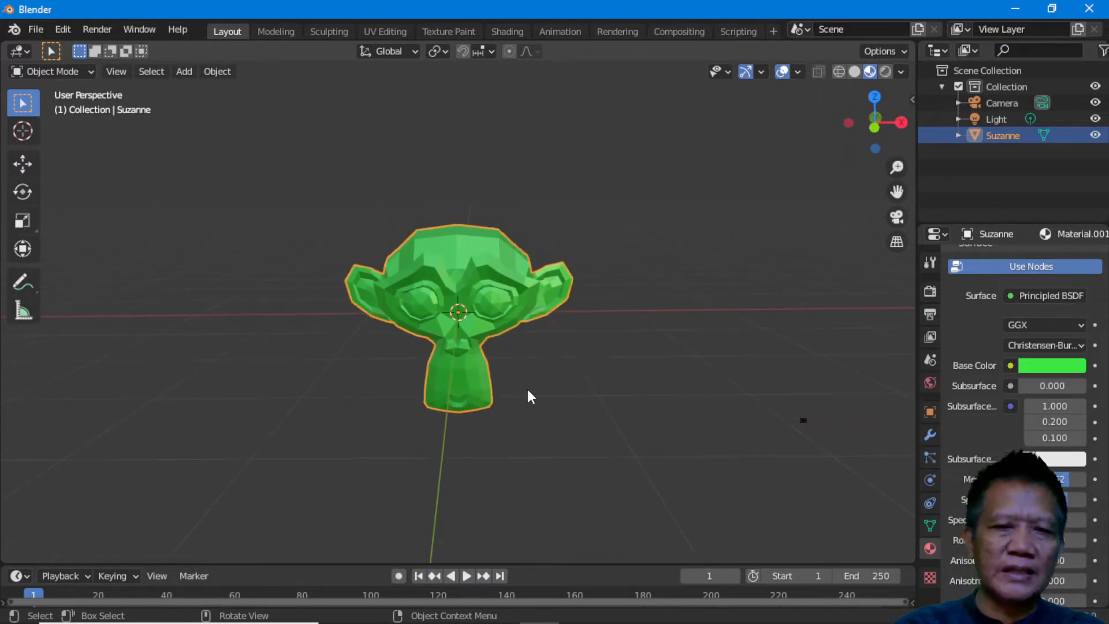
pyautogui.moveTo(508, 356)
pyautogui.mouseDown(button='middle')
pyautogui.moveTo(518, 360)
pyautogui.moveTo(514, 348)
pyautogui.mouseUp(button='middle')
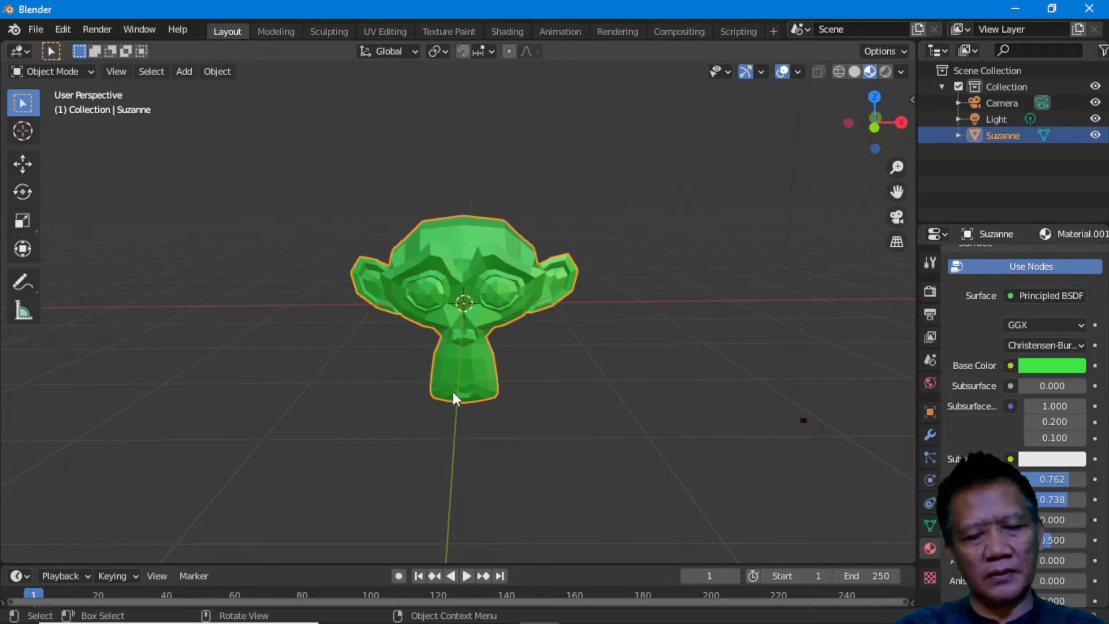
pyautogui.moveTo(489, 339)
pyautogui.mouseDown(button='middle')
pyautogui.moveTo(492, 272)
pyautogui.moveTo(508, 277)
pyautogui.moveTo(528, 356)
pyautogui.moveTo(467, 344)
pyautogui.moveTo(487, 331)
pyautogui.mouseUp(button='middle')
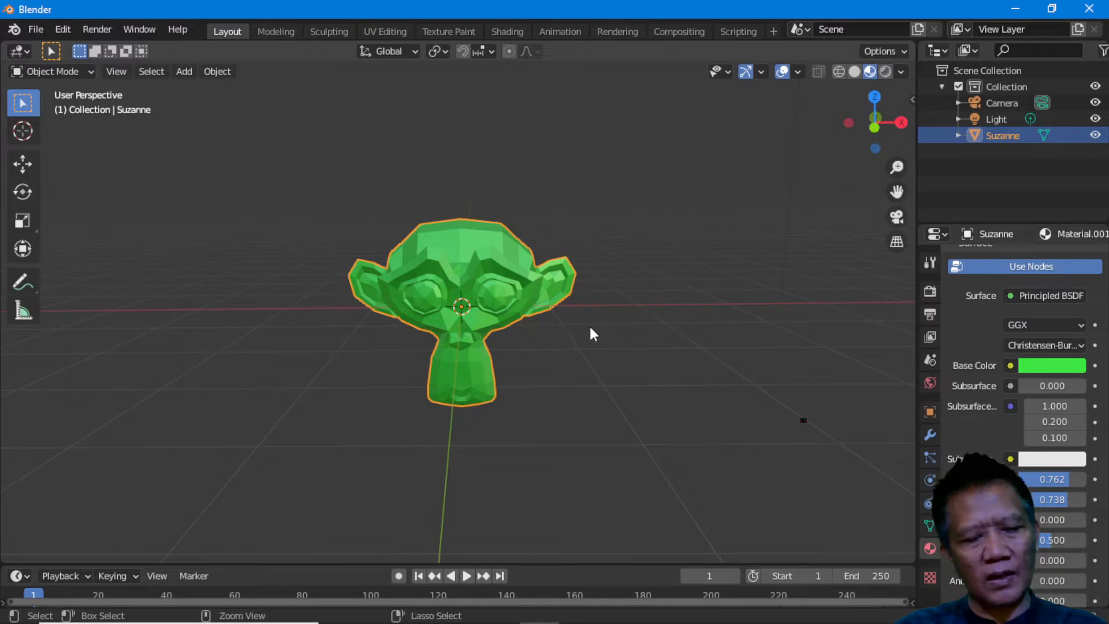
pyautogui.press('KP_0')
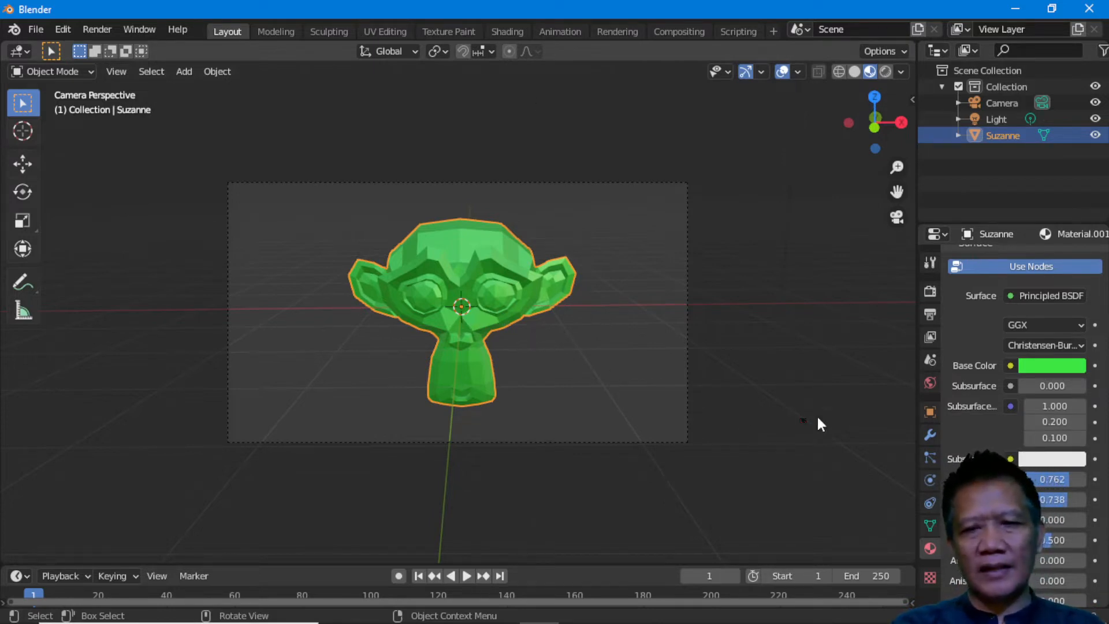
# - Select the camera and lock it to the view so that viewport navigation moves it
pyautogui.click(564, 184)
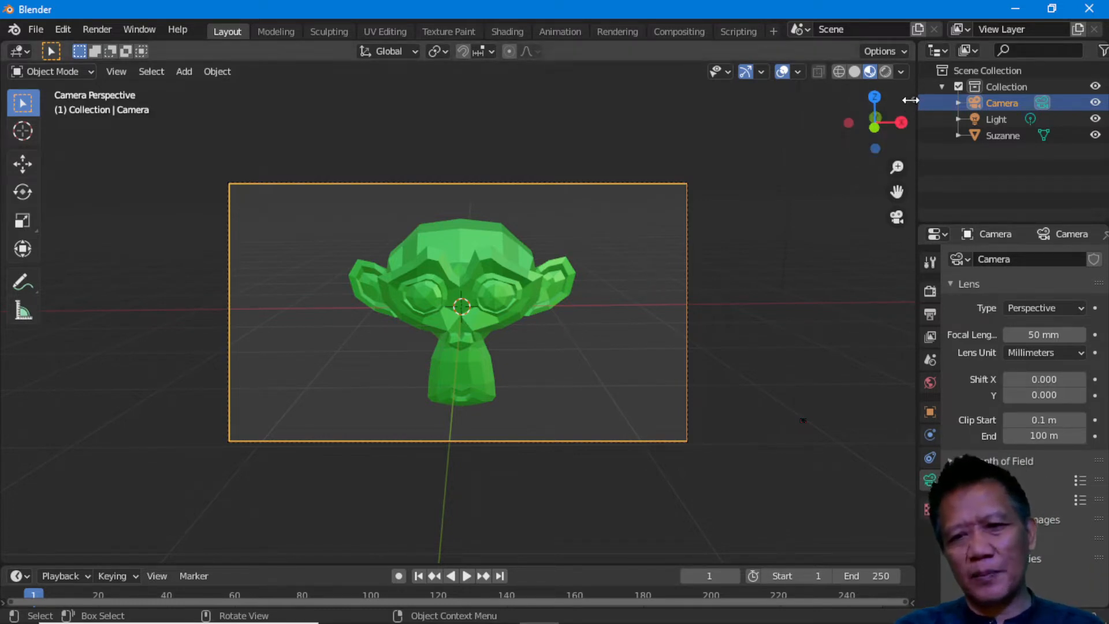
pyautogui.moveTo(911, 99); pyautogui.dragTo(802, 123)
pyautogui.click(906, 162)
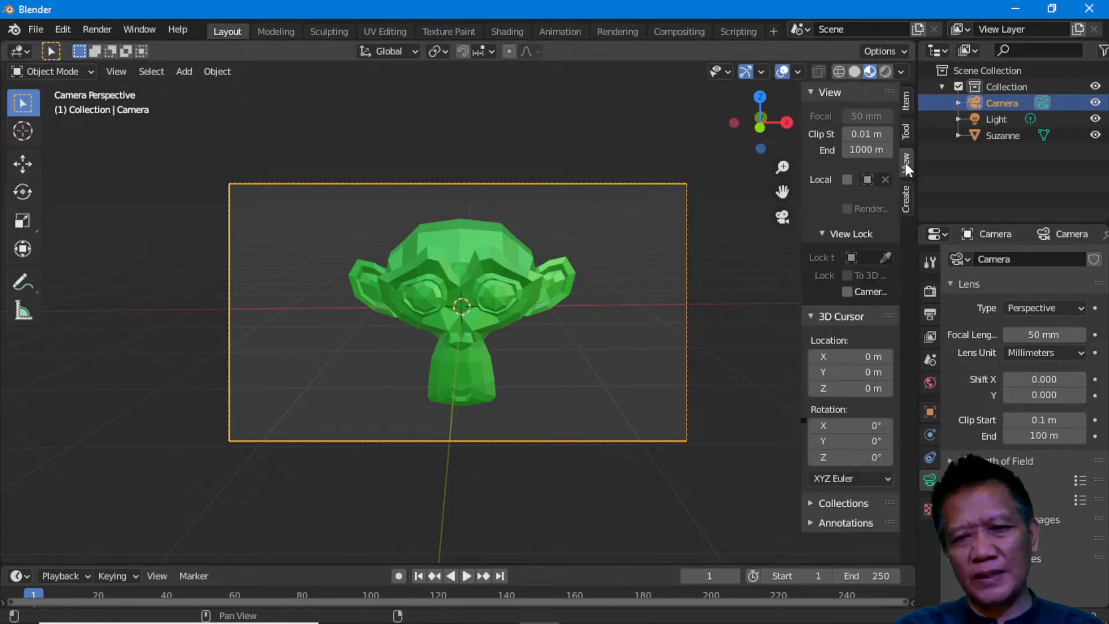
pyautogui.moveTo(798, 147); pyautogui.dragTo(769, 163)
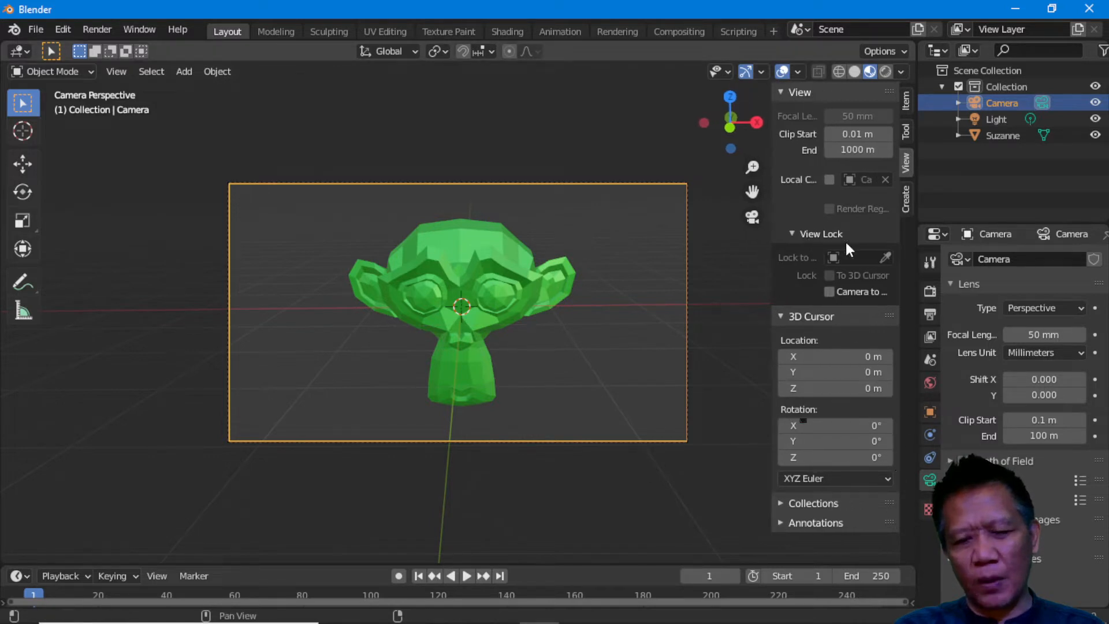
pyautogui.moveTo(770, 302)
pyautogui.mouseDown()
pyautogui.moveTo(674, 321)
pyautogui.moveTo(780, 321)
pyautogui.mouseUp()
pyautogui.click(832, 291)
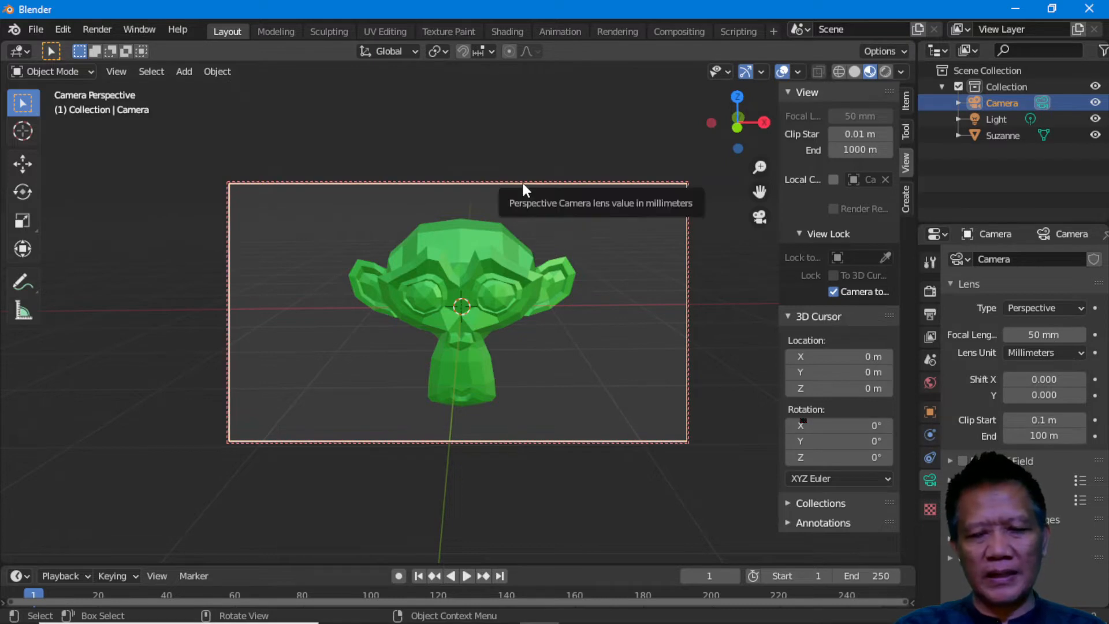
# - Set the camera's focal length to 35 mm
pyautogui.click(1029, 334)
pyautogui.click(1020, 335)
pyautogui.moveTo(1019, 334); pyautogui.dragTo(971, 344)
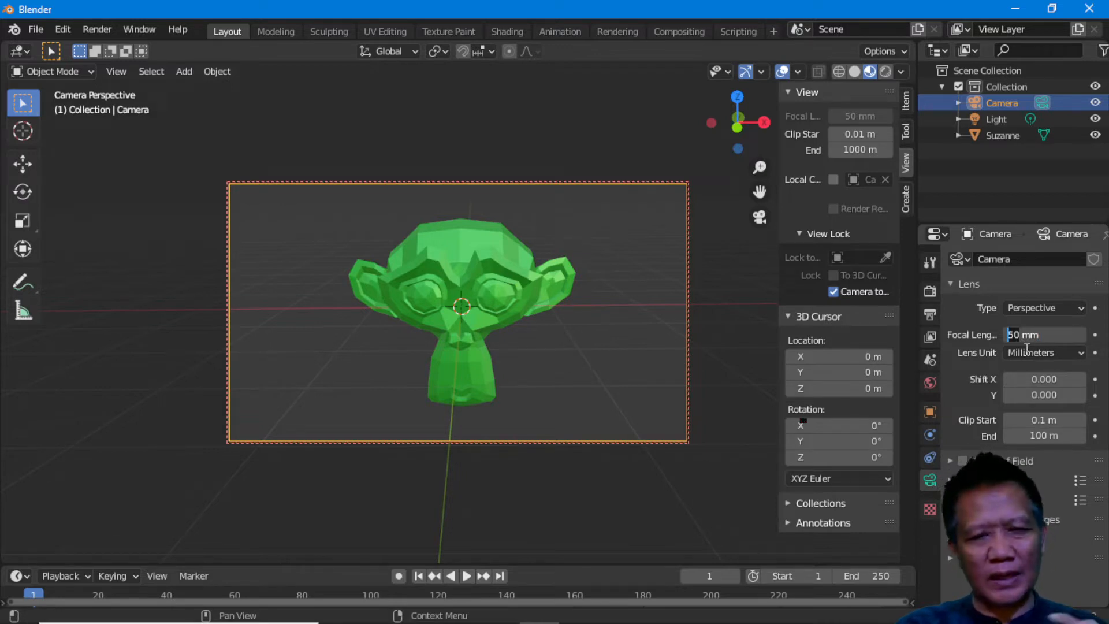
pyautogui.write('35')
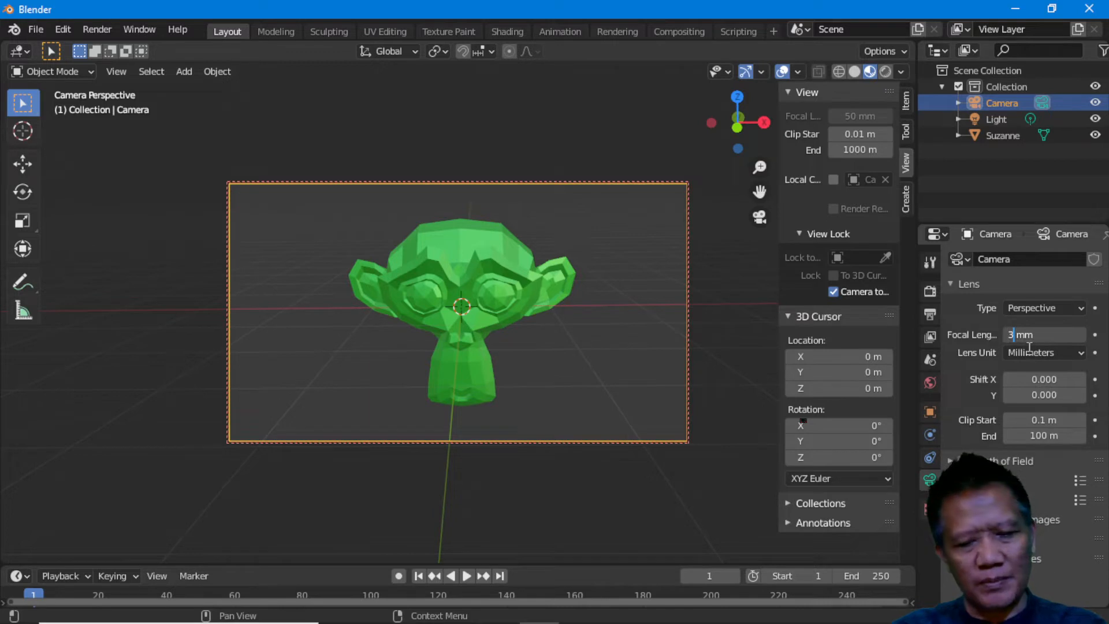
pyautogui.press('Return')
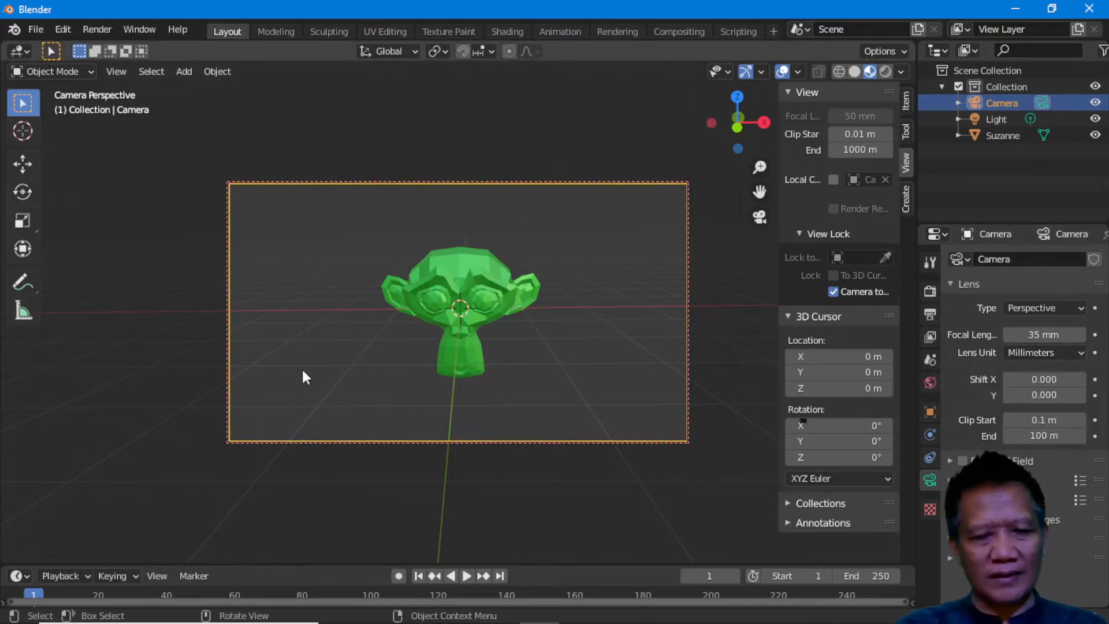
# - Enlarge the timeline area beneath the viewport, keep it as the Timeline editor, and reselect the camera
pyautogui.hotkey('ctrl', 'b')
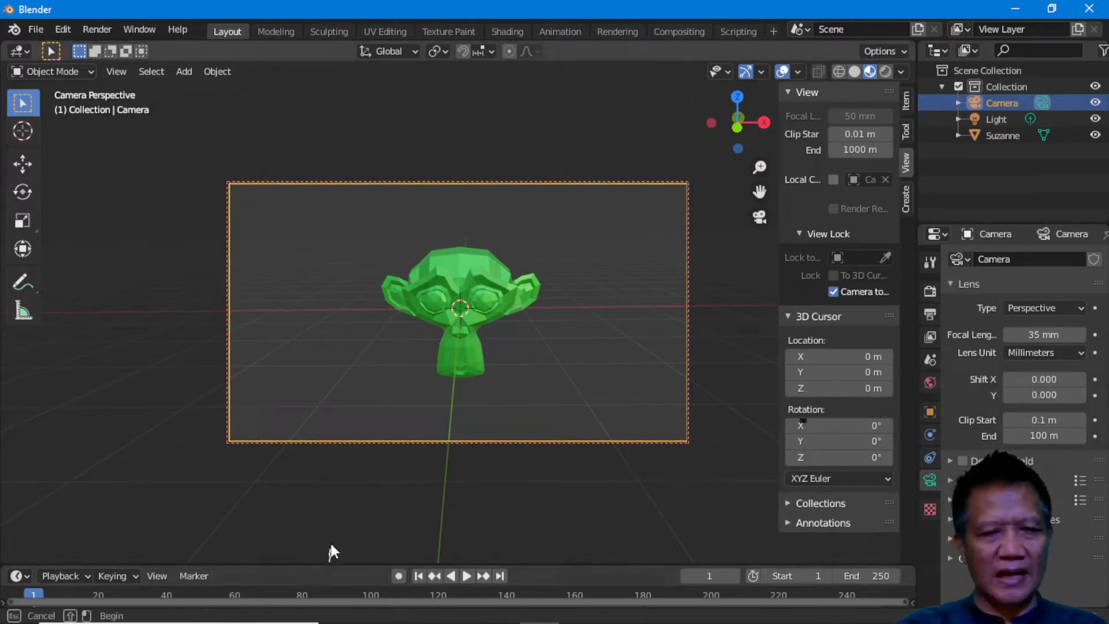
pyautogui.moveTo(335, 513); pyautogui.dragTo(334, 518)
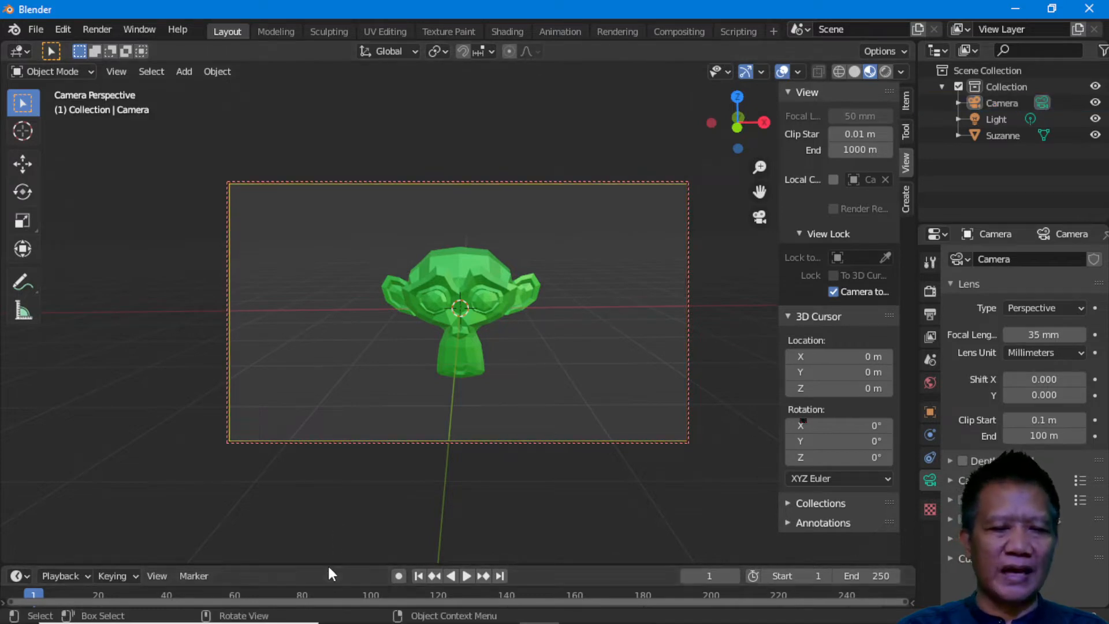
pyautogui.moveTo(329, 566); pyautogui.dragTo(330, 388)
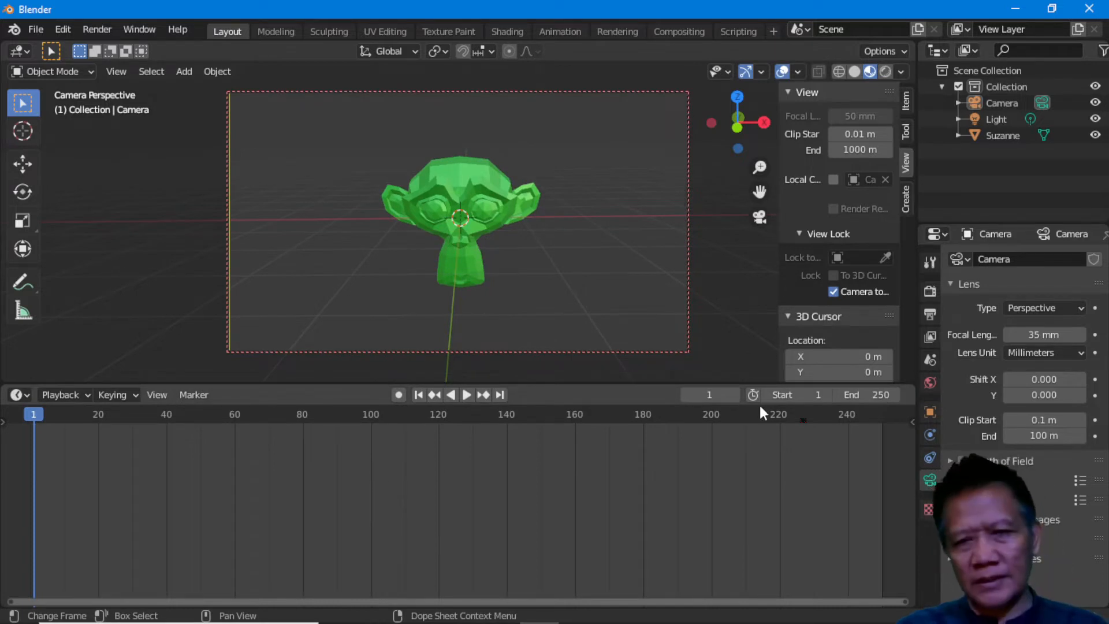
pyautogui.click(1020, 98)
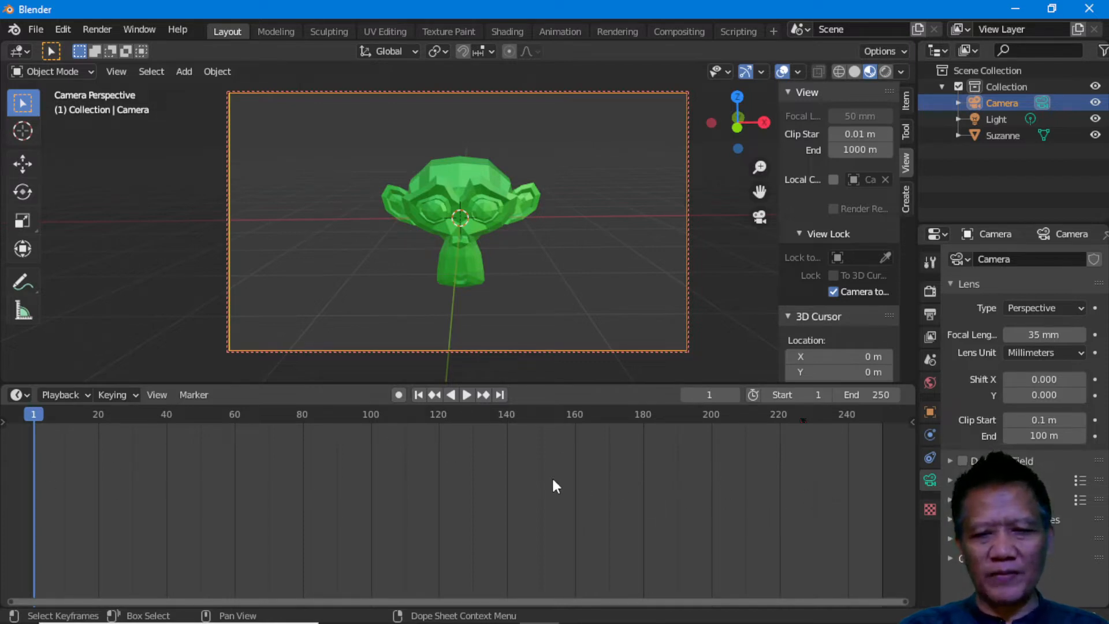
pyautogui.click(18, 395)
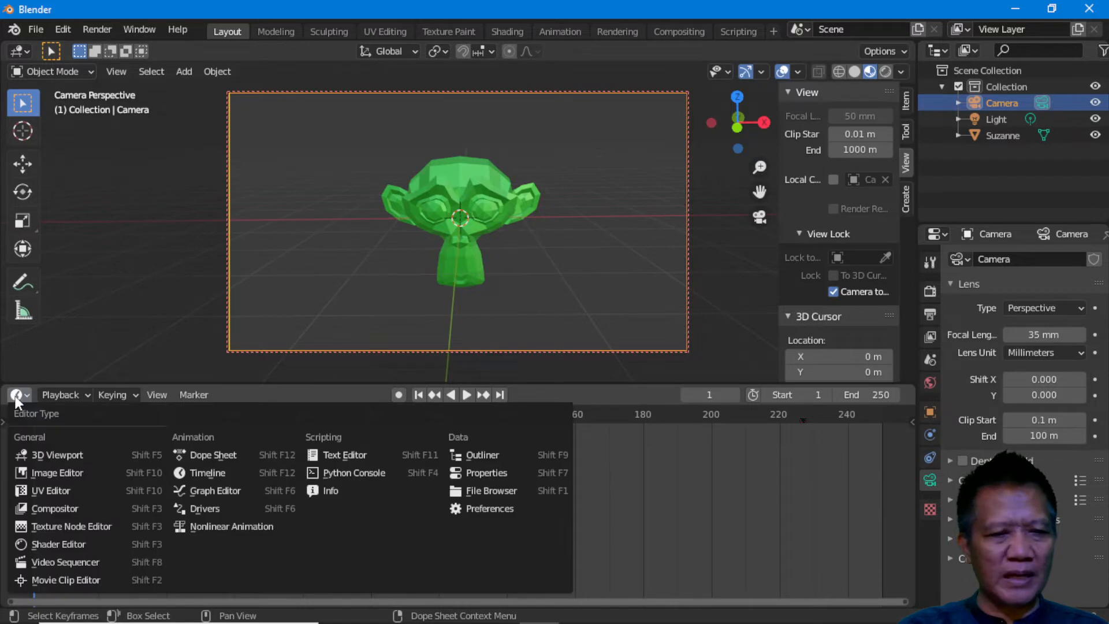
pyautogui.click(220, 472)
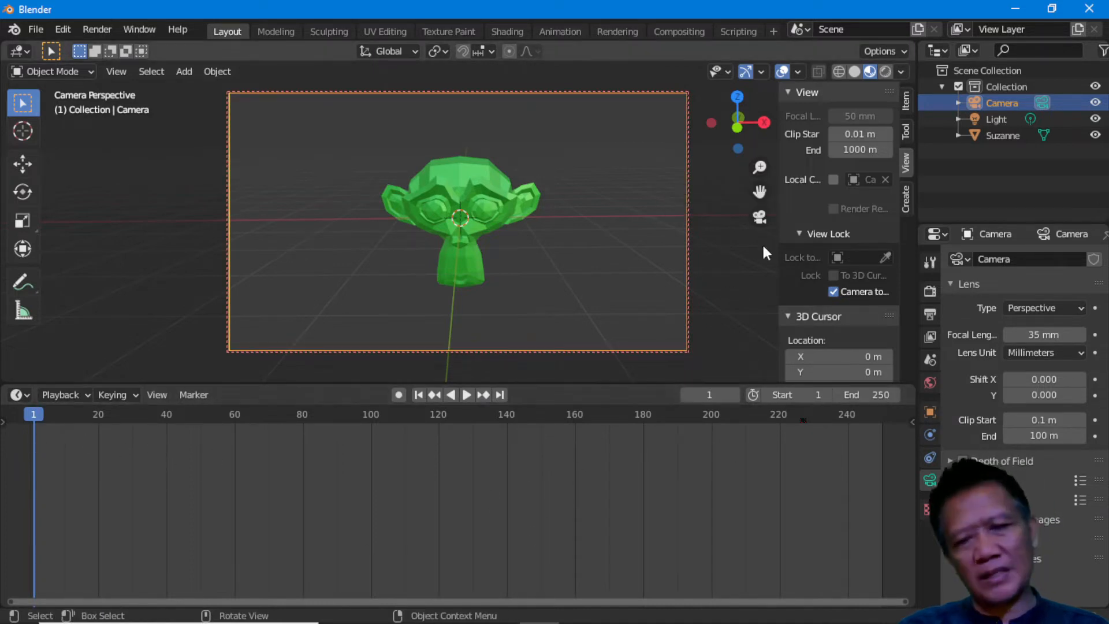
pyautogui.click(685, 175)
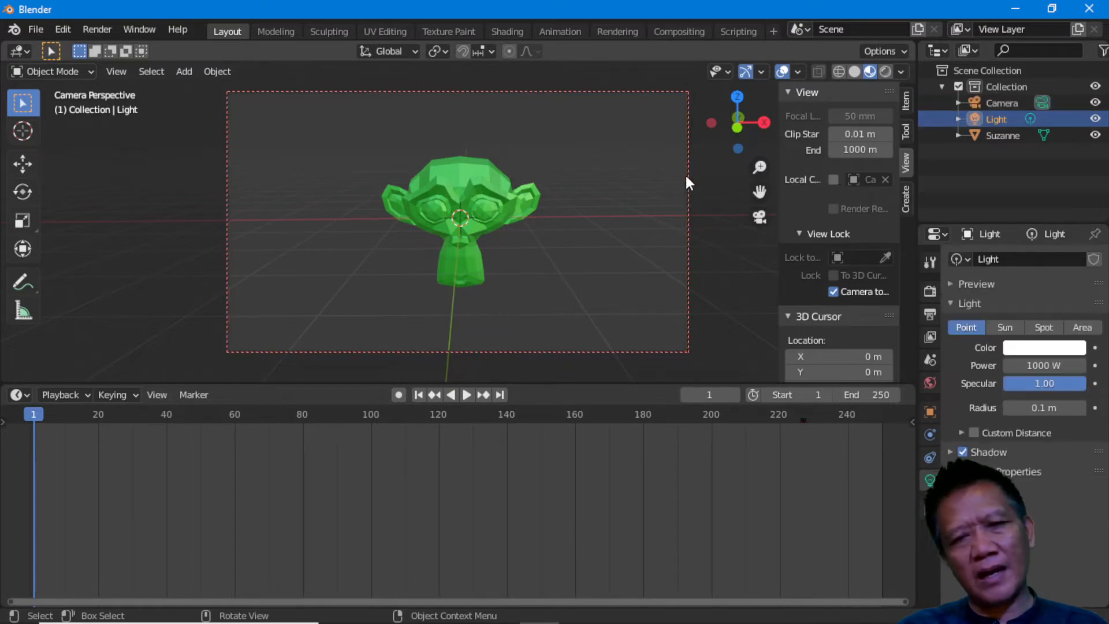
pyautogui.click(688, 160)
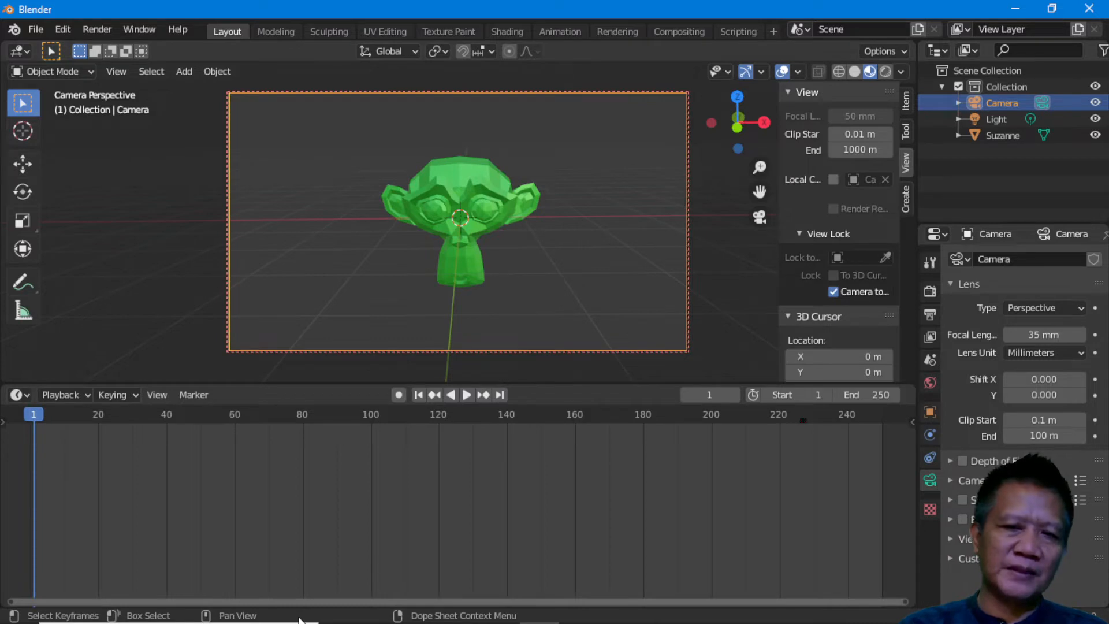
pyautogui.click(454, 183)
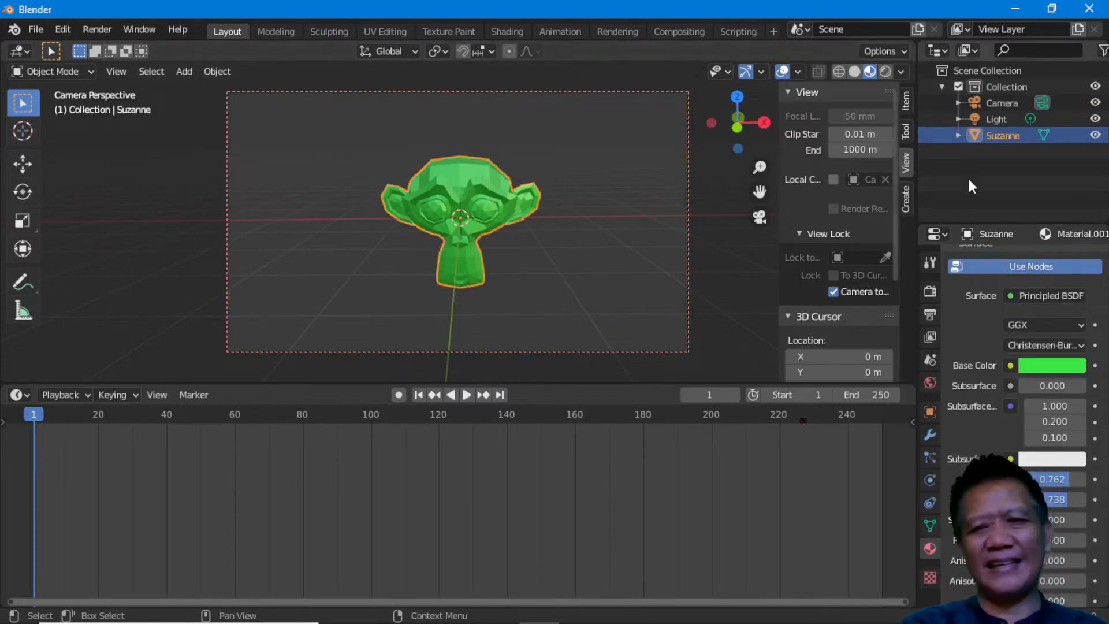
pyautogui.click(997, 104)
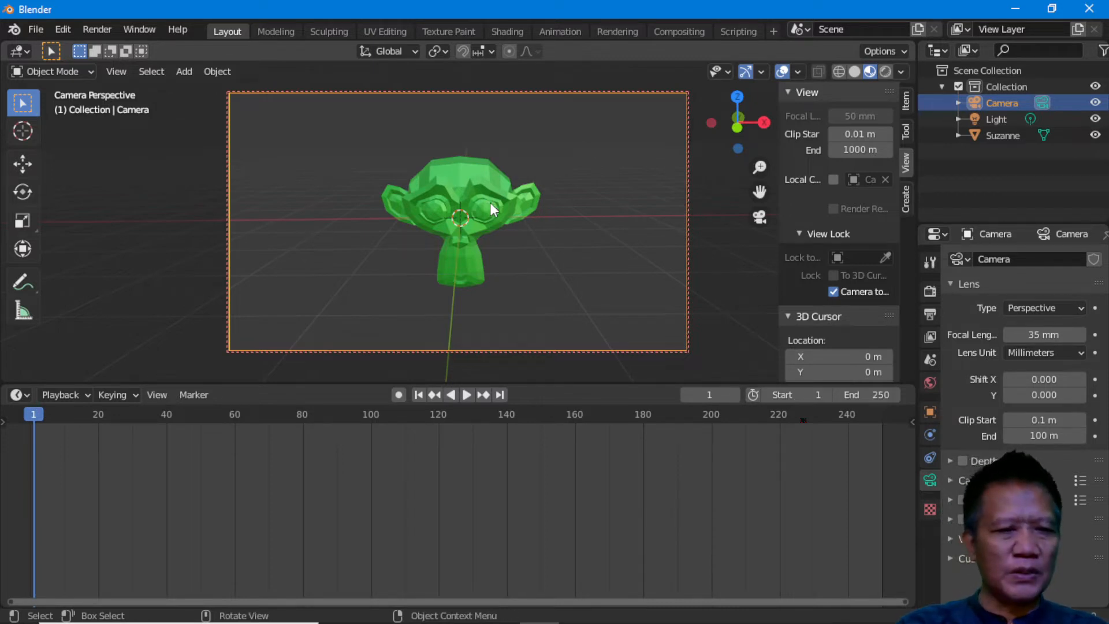
# - Keep the current frame at 1 and set the animation's end frame to 120
pyautogui.click(716, 394)
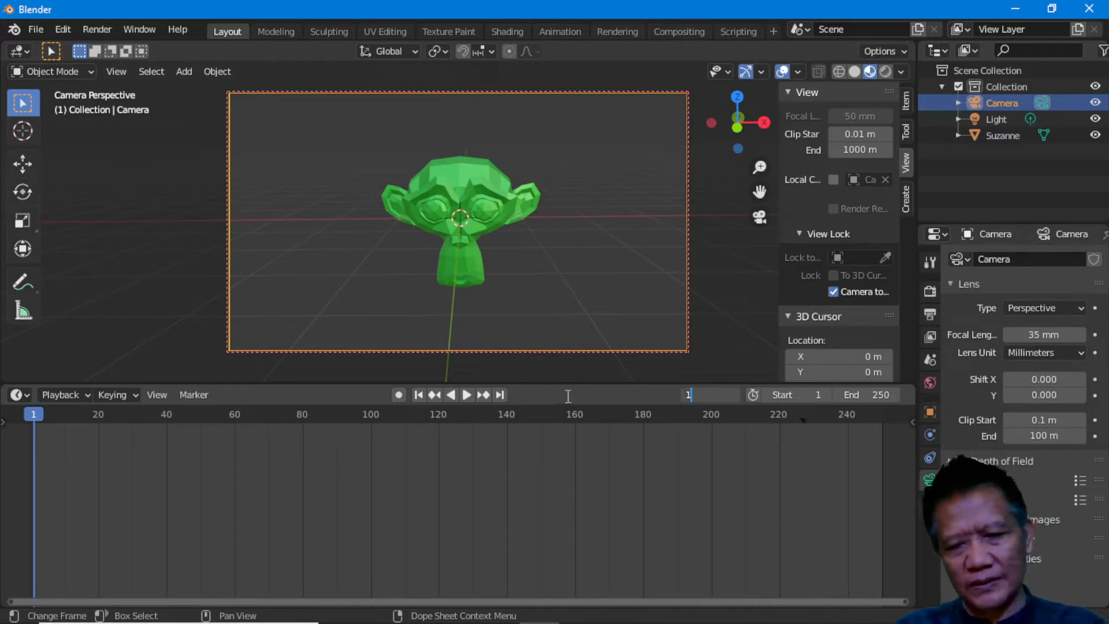
pyautogui.press('Return')
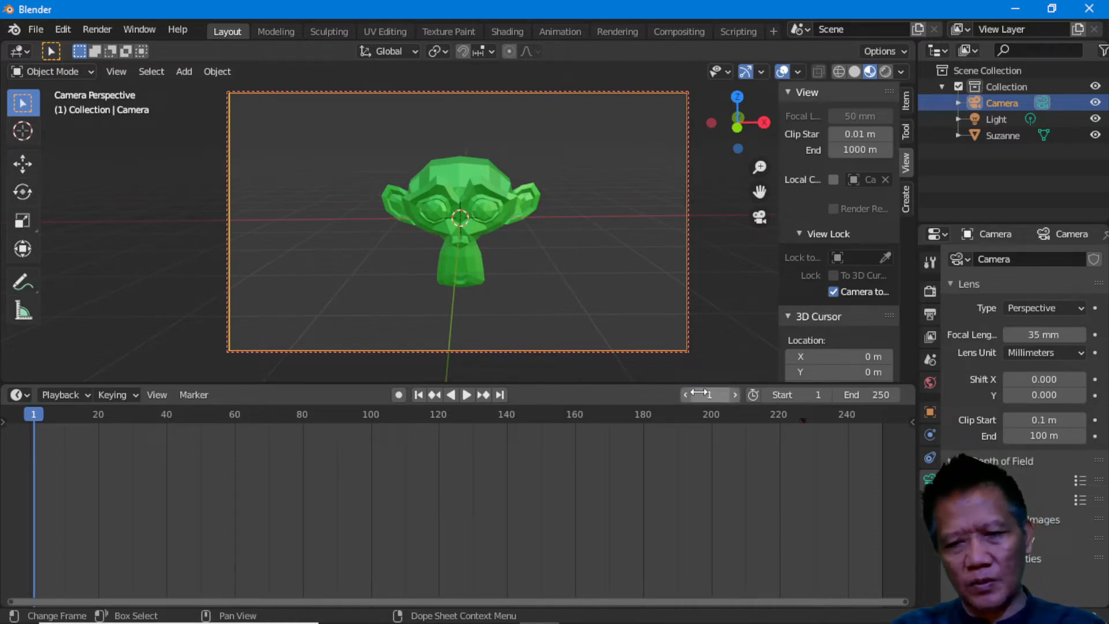
pyautogui.click(880, 397)
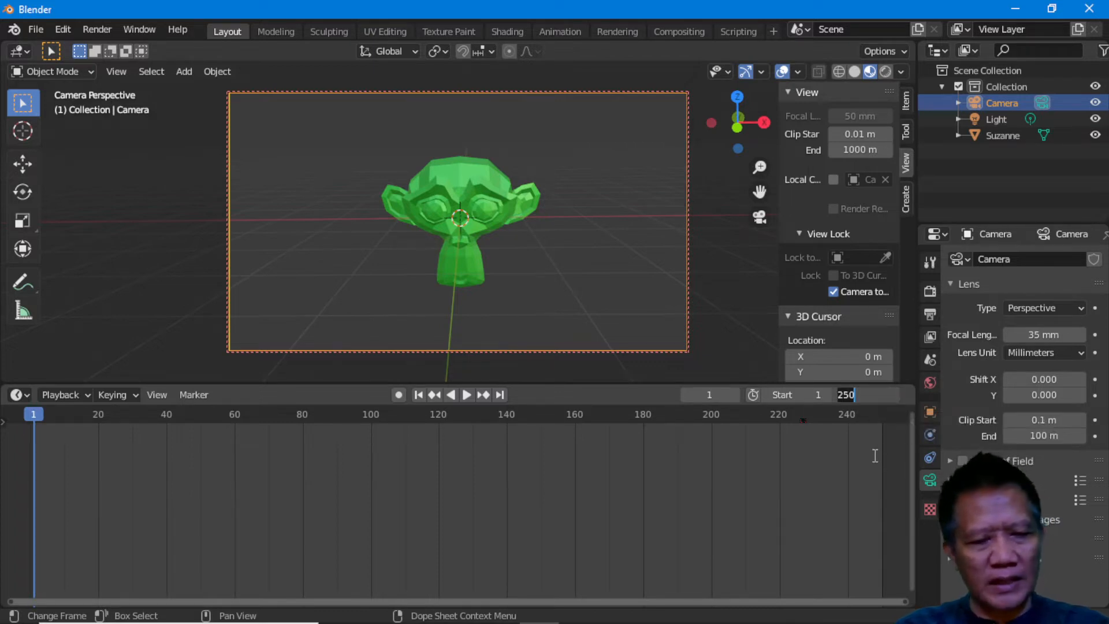
pyautogui.write('120')
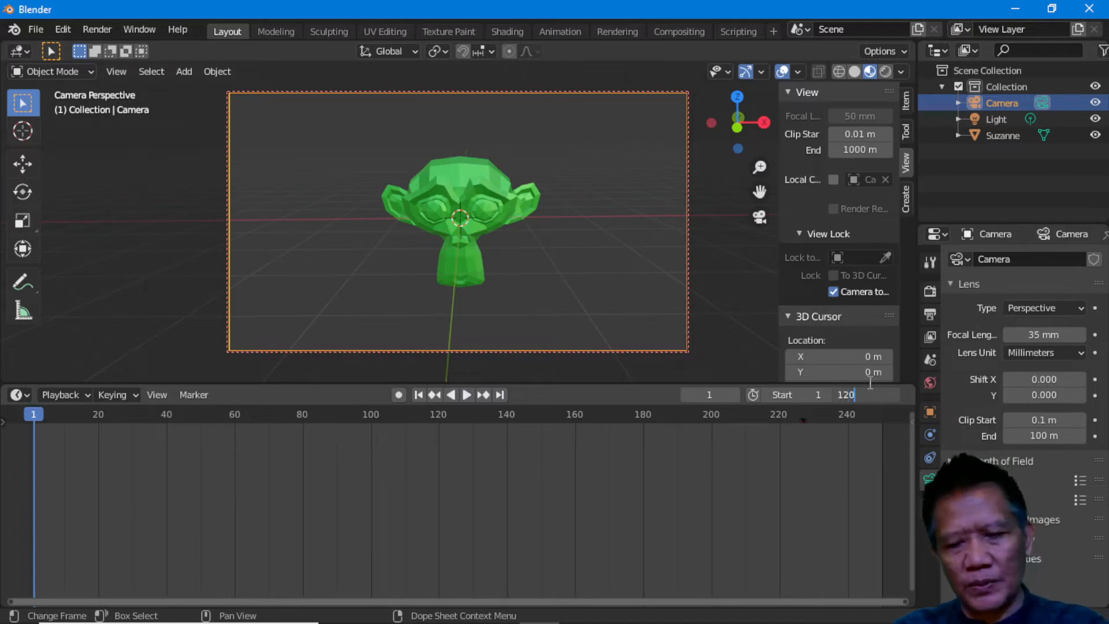
pyautogui.press('Return')
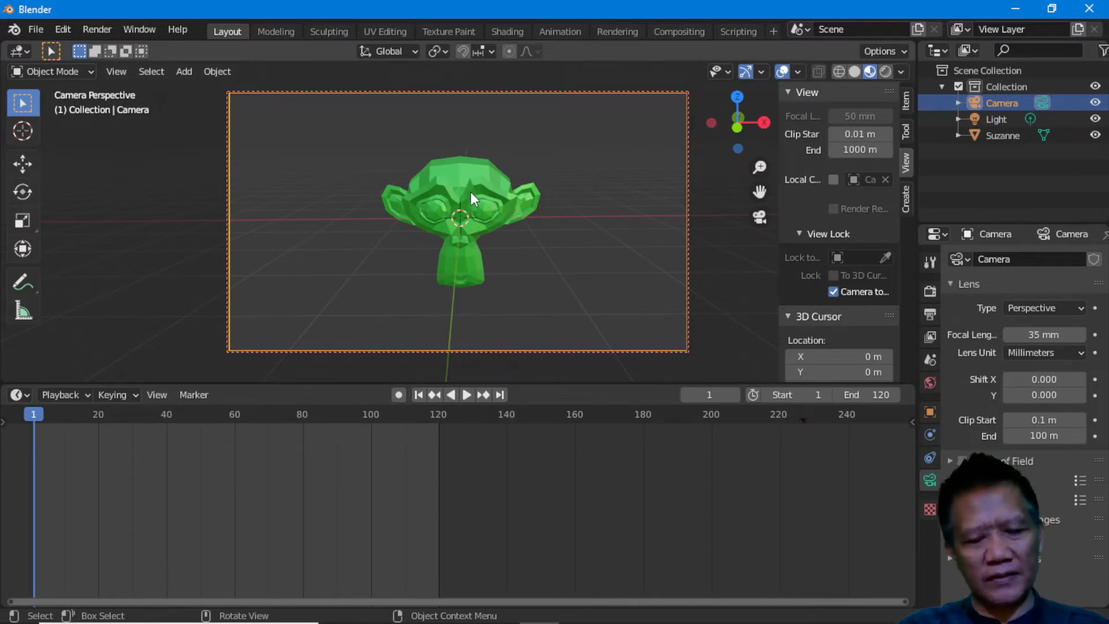
# - Insert a Location, Rotation & Scale keyframe for the camera at frame 1 and play the timeline up to frame 120
pyautogui.press('i')
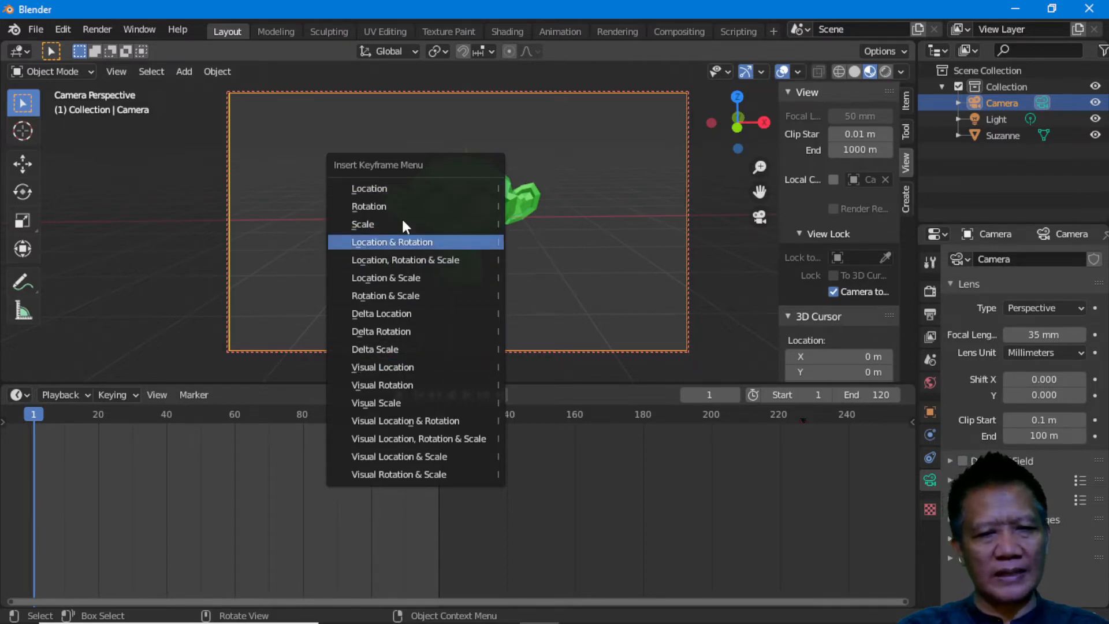
pyautogui.click(428, 262)
pyautogui.press('space')
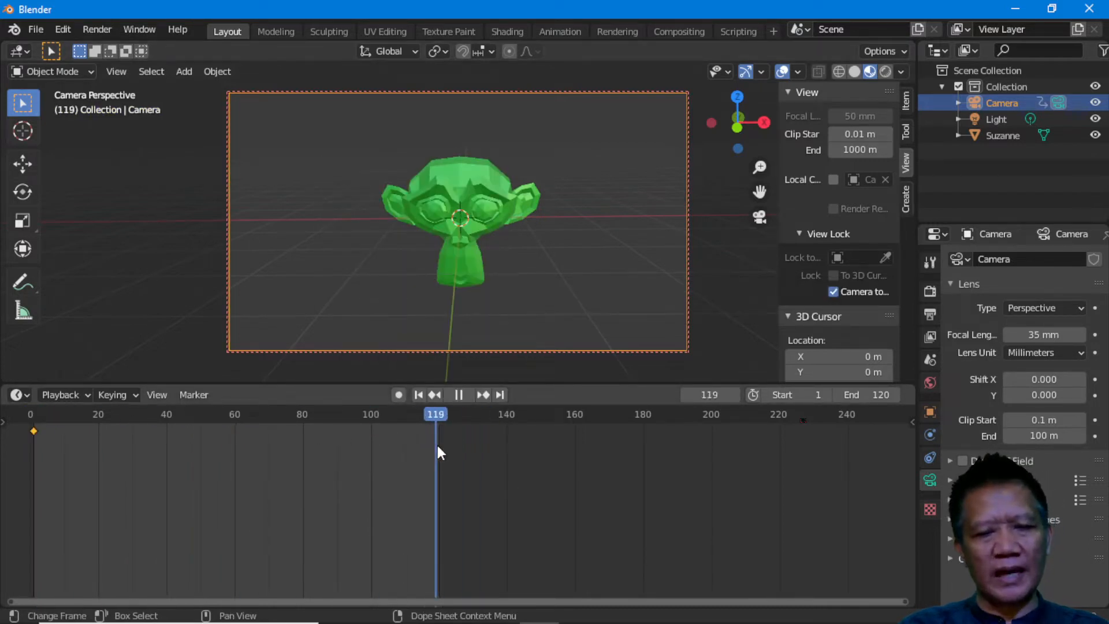
pyautogui.press('space')
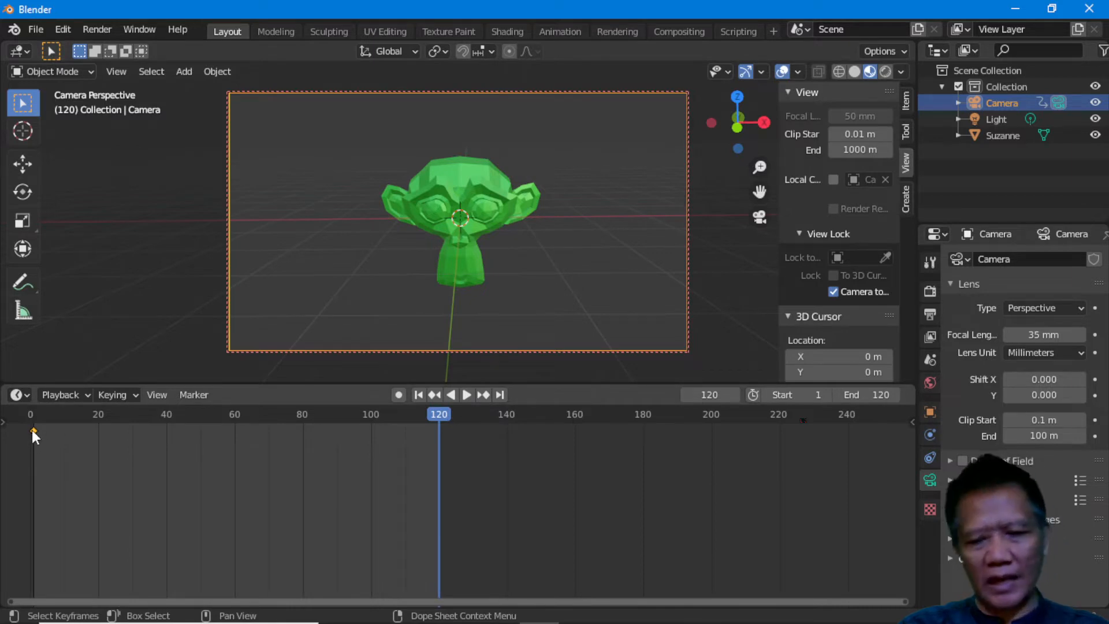
# - Delete the camera's keyframe at frame 1 and set the current frame back to 1
pyautogui.press('x')
pyautogui.click(109, 419)
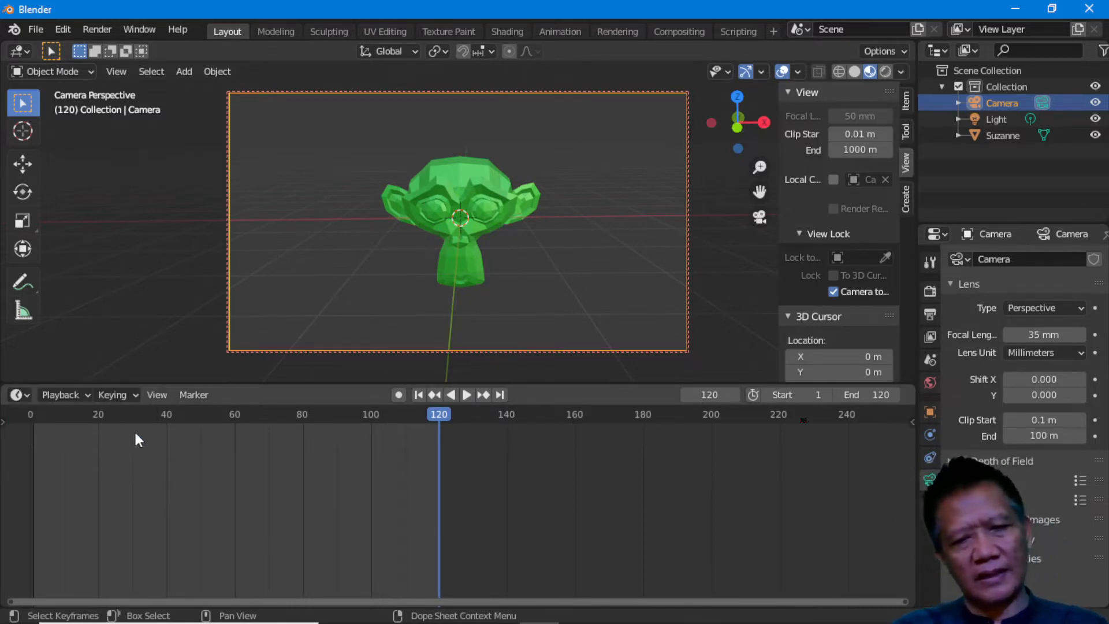
pyautogui.click(714, 395)
pyautogui.write('1')
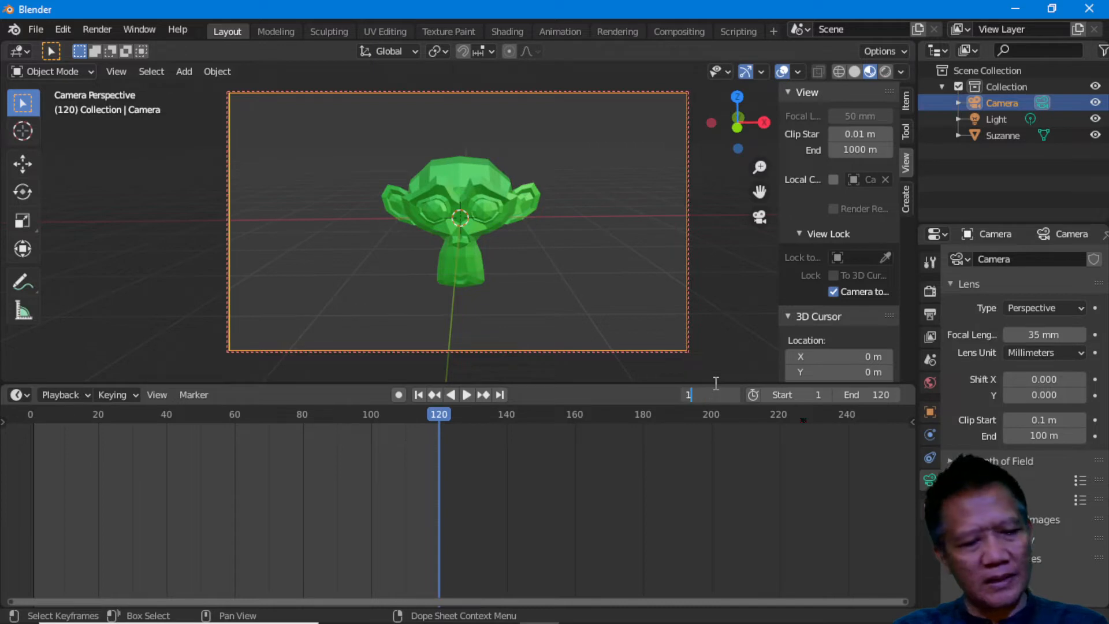
pyautogui.press('Return')
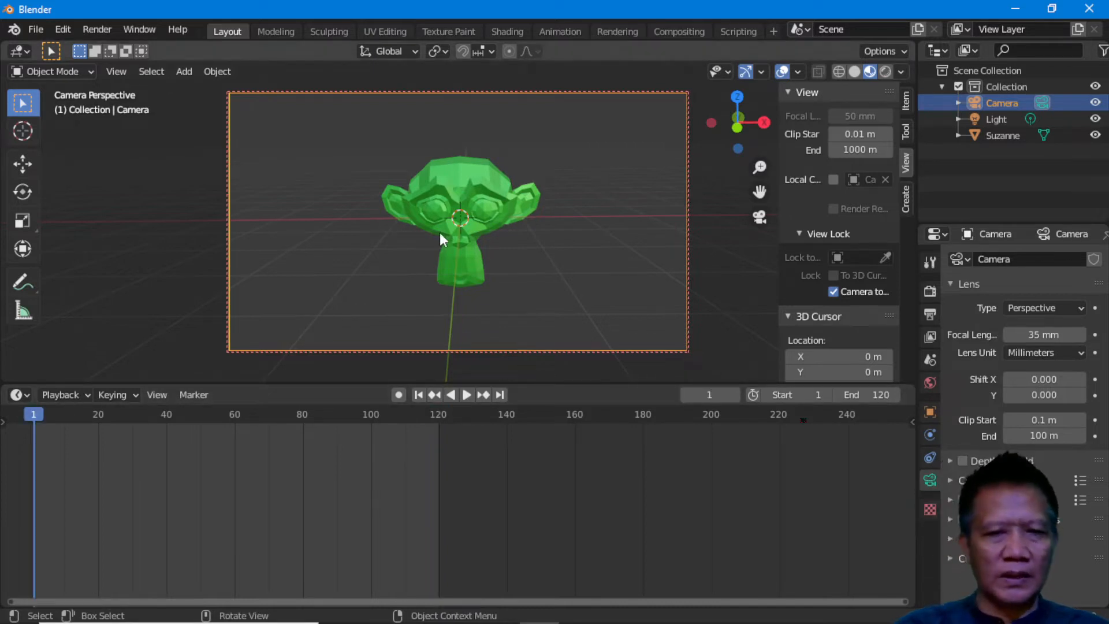
# - Turn the camera until the monkey sits just outside the left edge of its frame, and insert a camera keyframe at frame 1
pyautogui.keyDown('shift'); pyautogui.moveTo(442, 199); pyautogui.dragTo(477, 234, button='middle'); pyautogui.keyUp('shift')
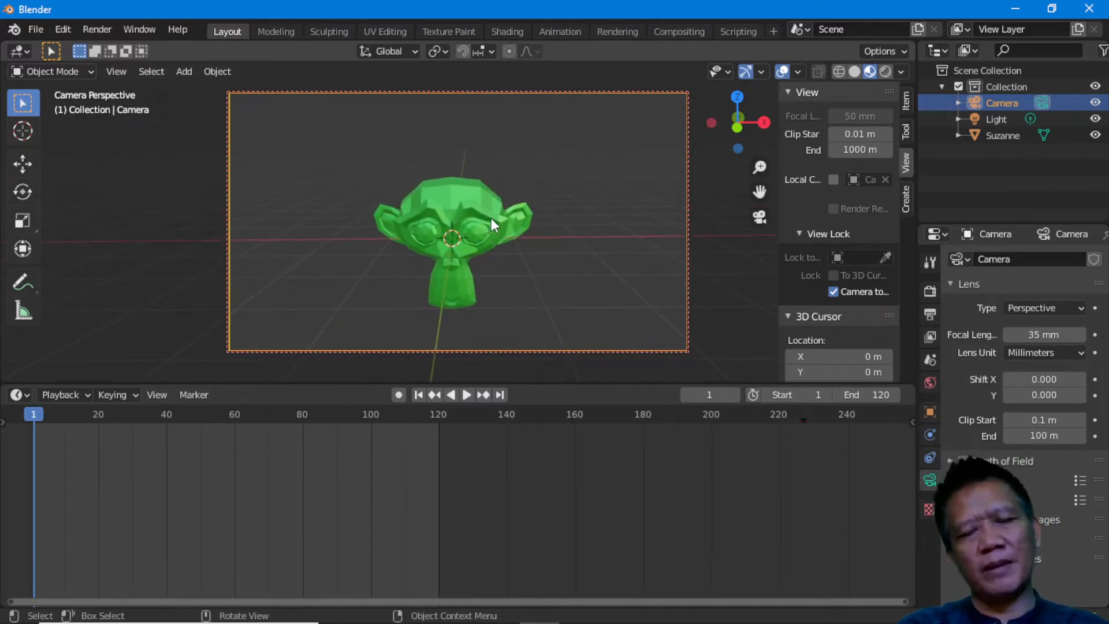
pyautogui.moveTo(499, 216); pyautogui.dragTo(190, 205, button='middle')
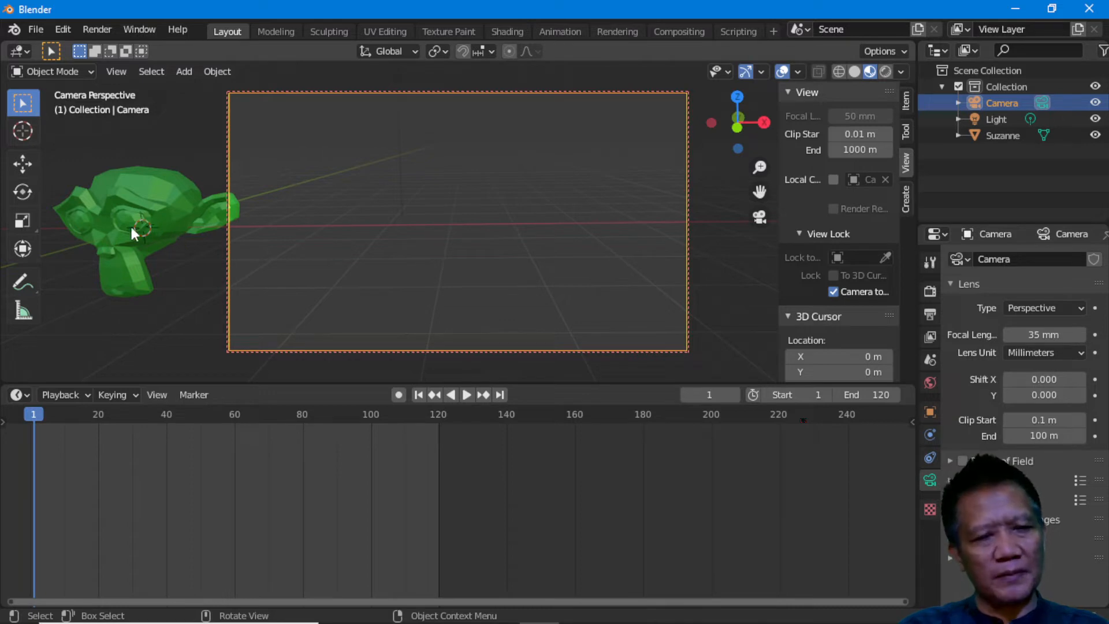
pyautogui.press('i')
pyautogui.click(329, 212)
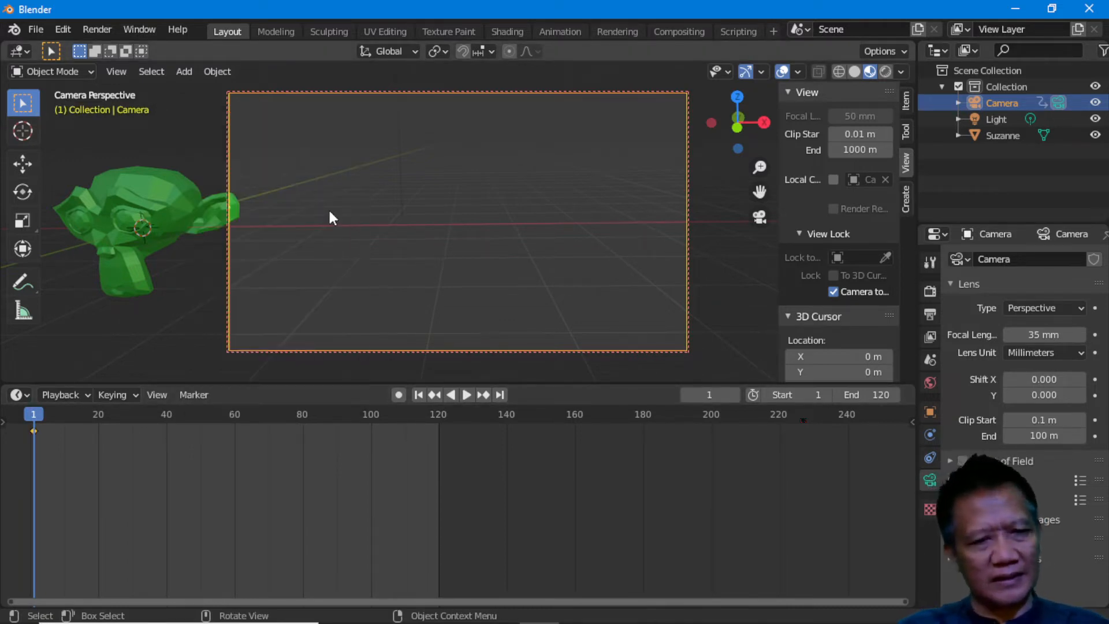
# - Play and scrub through the timeline, and set the current frame to 120
pyautogui.press('space')
pyautogui.moveTo(37, 414); pyautogui.dragTo(28, 464)
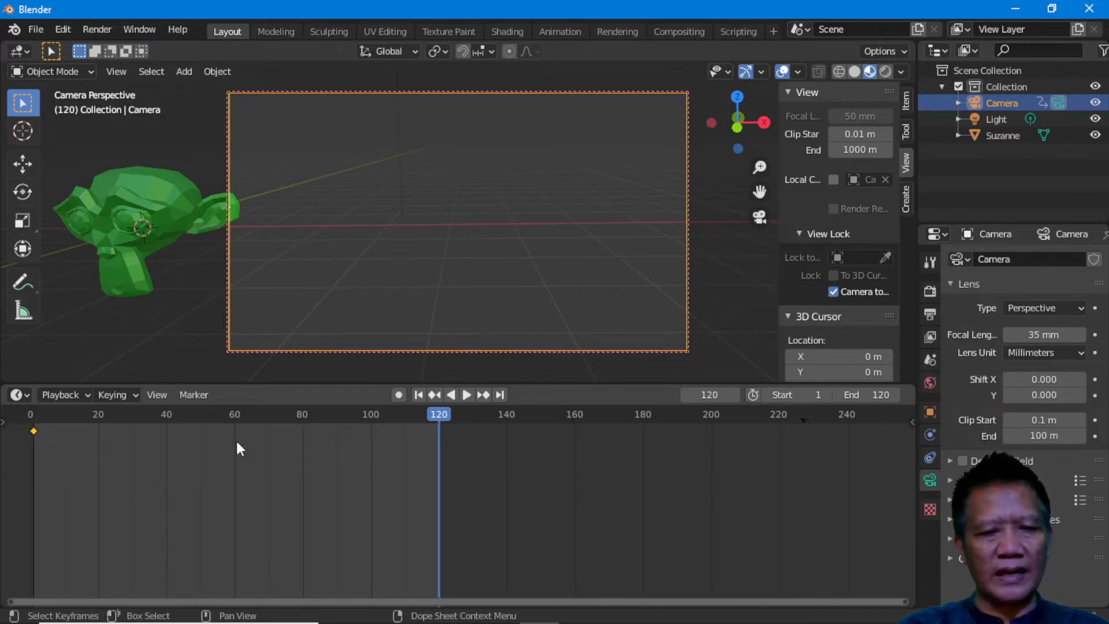
pyautogui.press('space')
pyautogui.moveTo(90, 436); pyautogui.dragTo(241, 425)
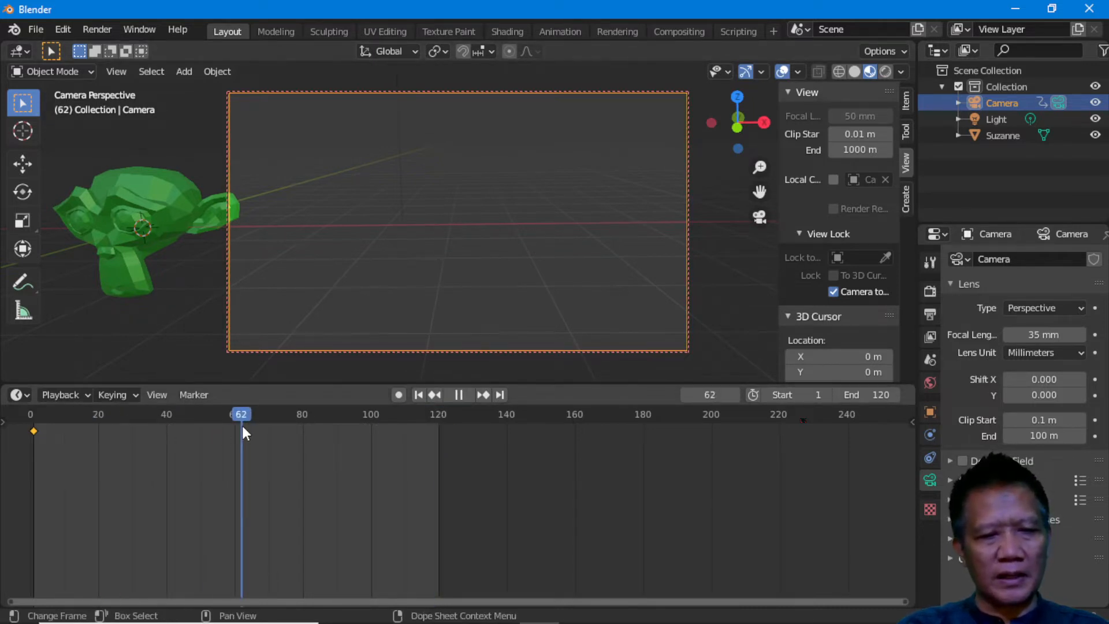
pyautogui.click(712, 395)
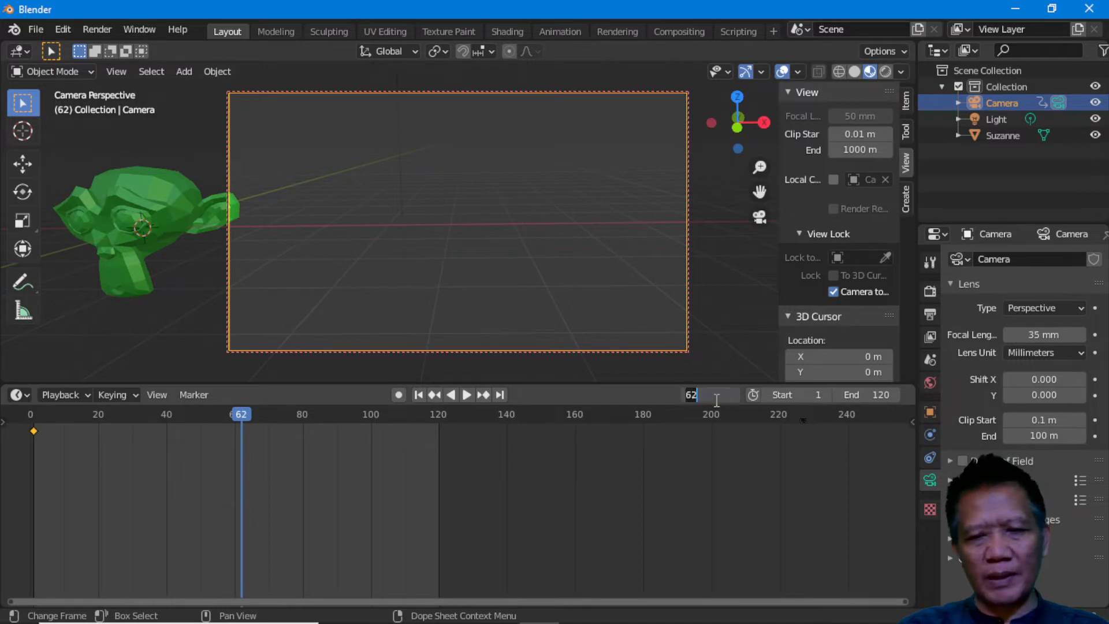
pyautogui.write('12')
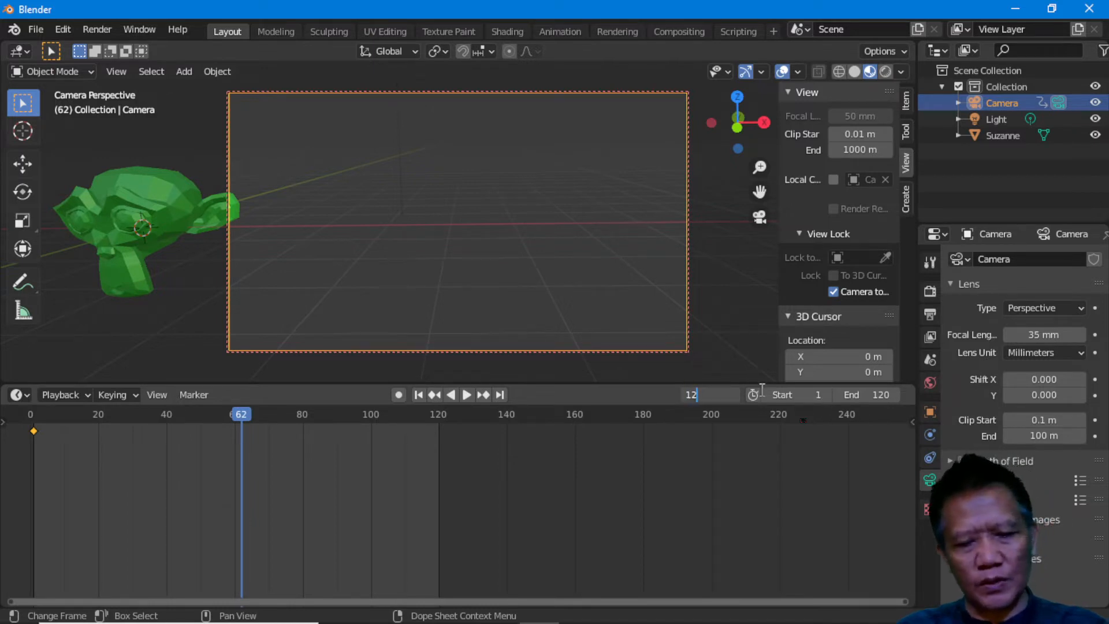
pyautogui.write('0')
pyautogui.press('Return')
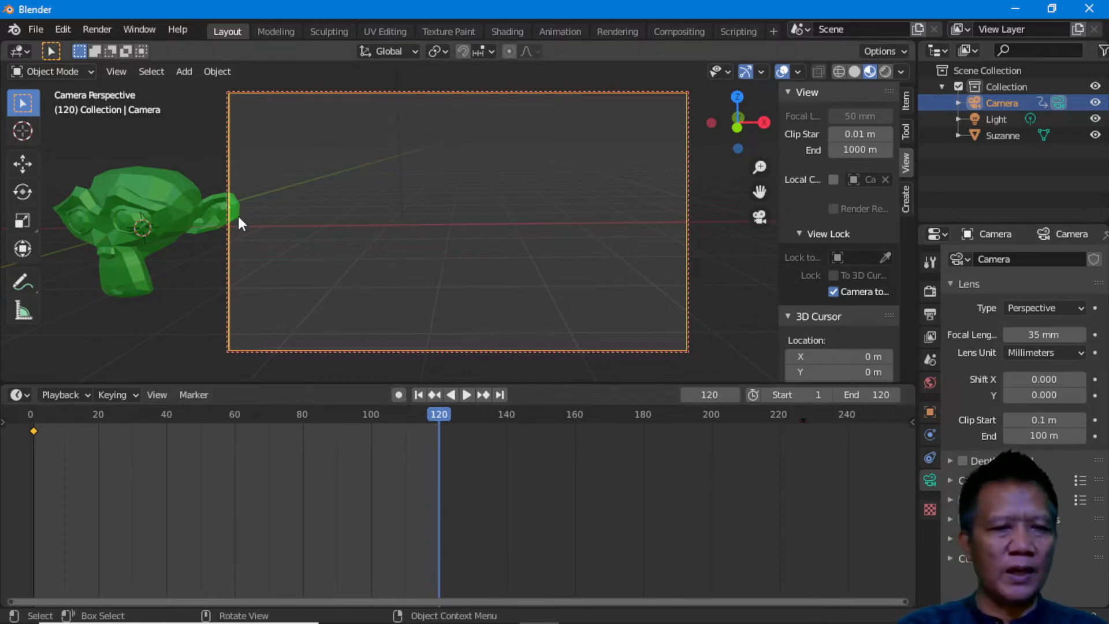
# - Pull the camera back and turn it at frame 120 until the small monkey sits just outside the right edge of its frame
pyautogui.keyDown('shift'); pyautogui.moveTo(110, 217); pyautogui.dragTo(483, 186, button='middle'); pyautogui.keyUp('shift')
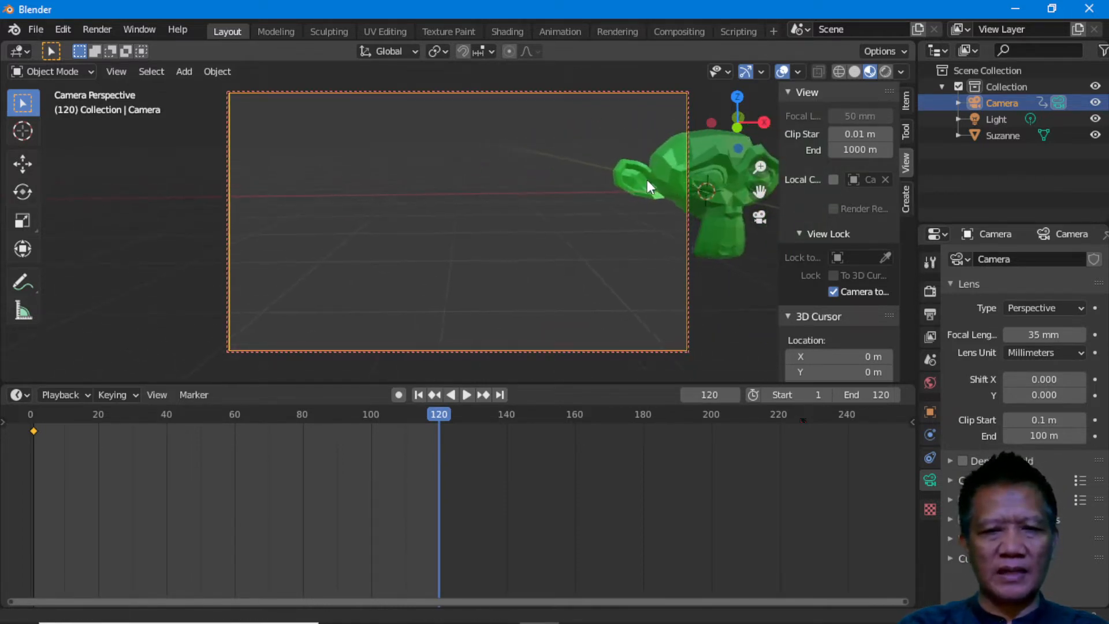
pyautogui.scroll(-2, 484, 185)
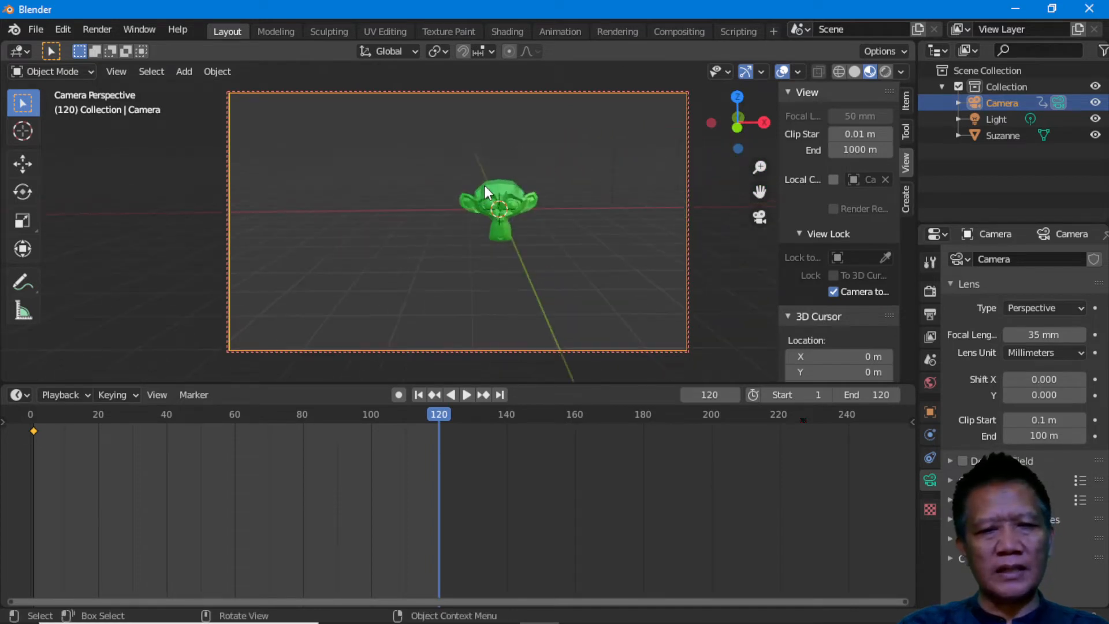
pyautogui.keyDown('shift'); pyautogui.moveTo(491, 230); pyautogui.dragTo(635, 191, button='middle'); pyautogui.keyUp('shift')
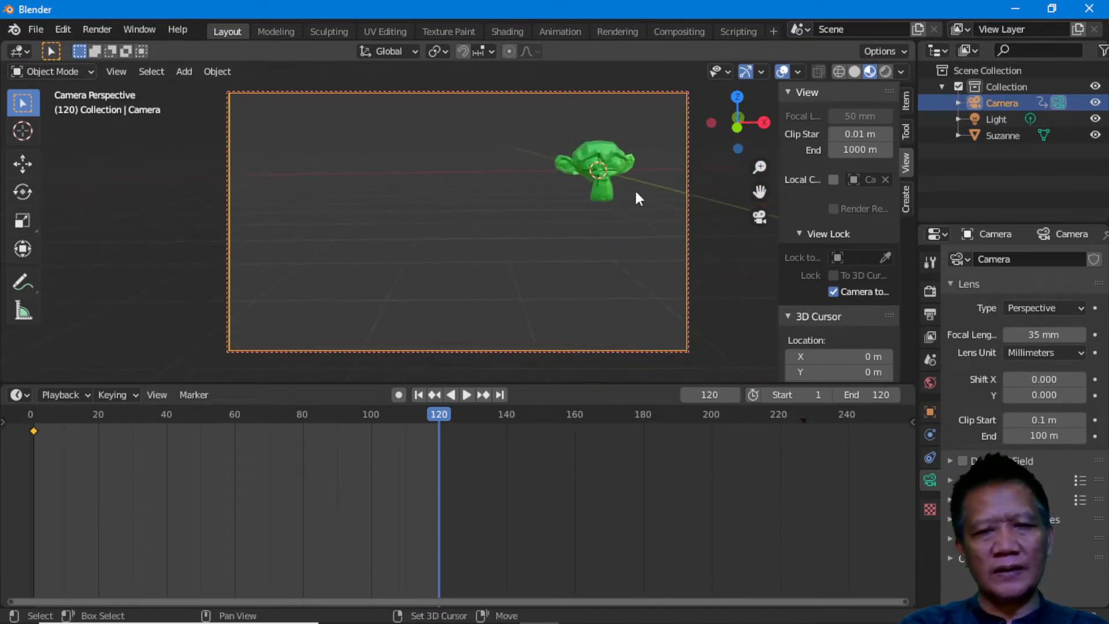
pyautogui.moveTo(629, 196); pyautogui.dragTo(398, 228, button='middle')
pyautogui.scroll(-5, 399, 225)
pyautogui.scroll(6, 398, 225)
pyautogui.scroll(4, 399, 220)
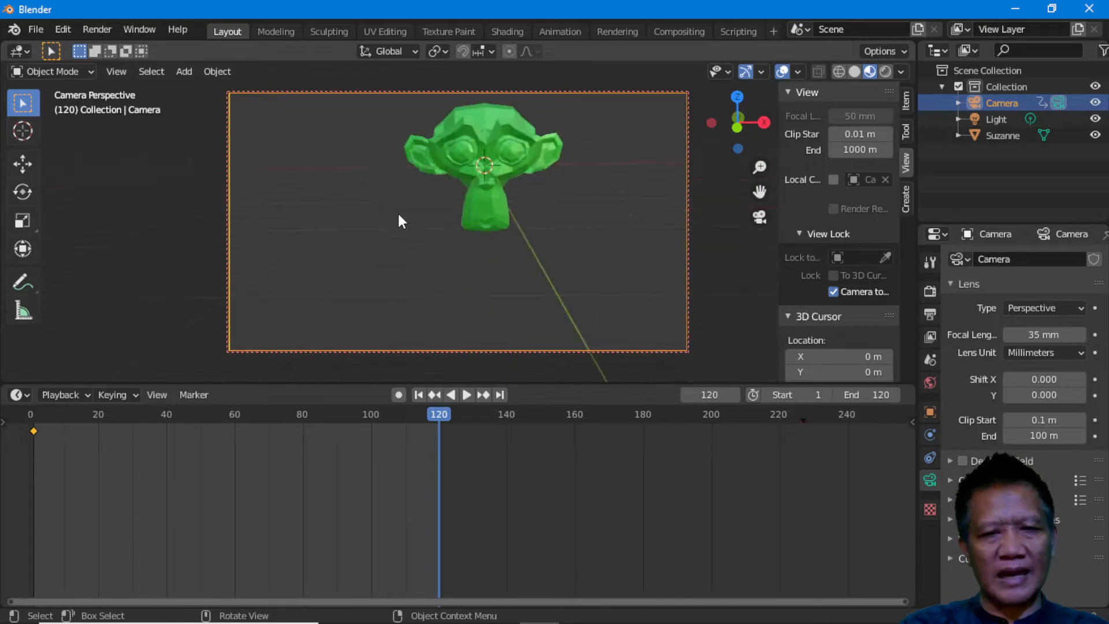
pyautogui.scroll(-4, 412, 200)
pyautogui.scroll(2, 459, 176)
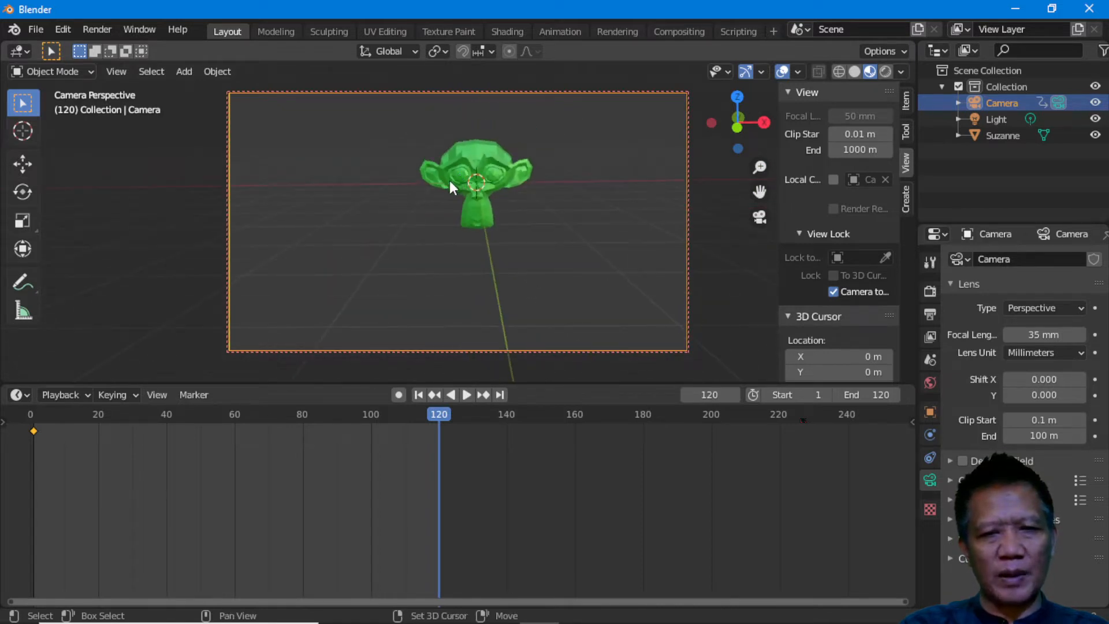
pyautogui.scroll(-3, 449, 180)
pyautogui.moveTo(442, 183); pyautogui.dragTo(630, 172, button='middle')
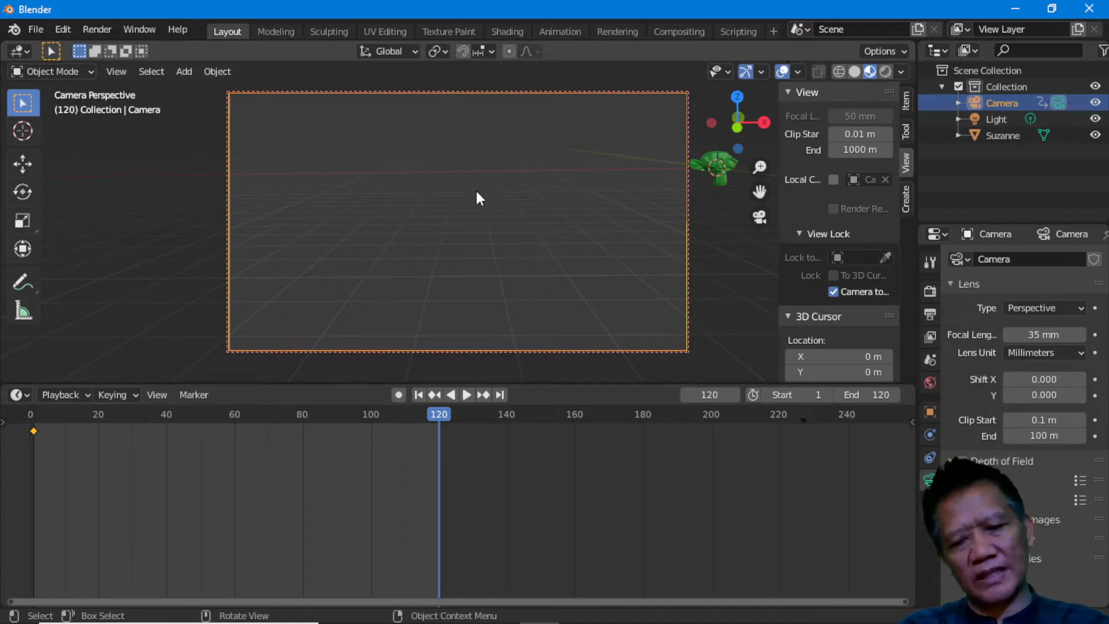
# - Insert a Location, Rotation & Scale keyframe for the camera at frame 120 and play the animation from the start
pyautogui.press('i')
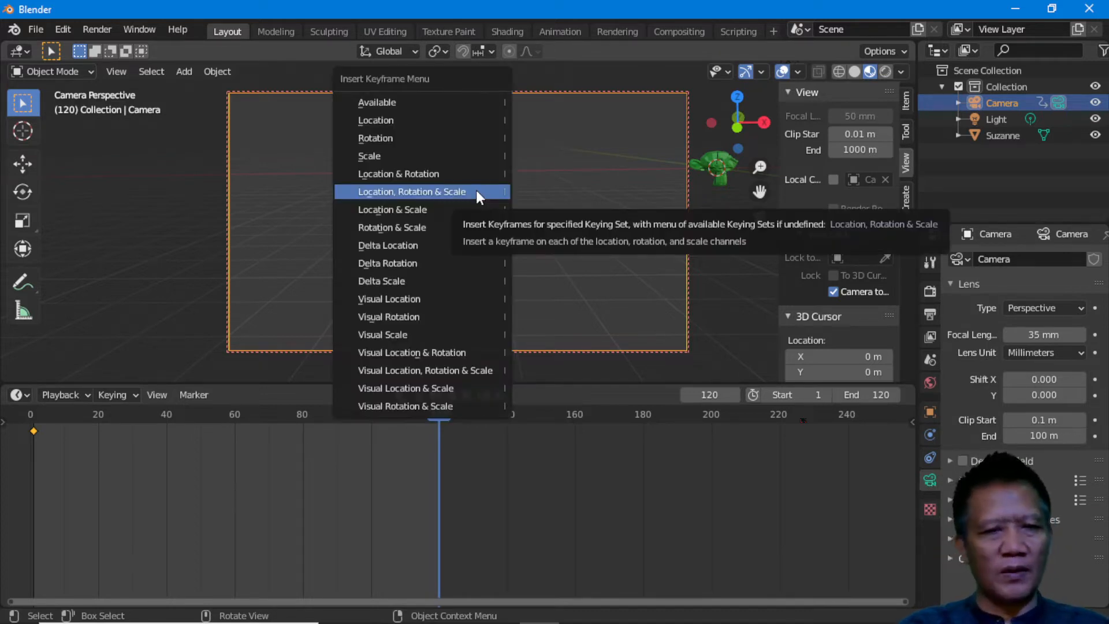
pyautogui.click(477, 193)
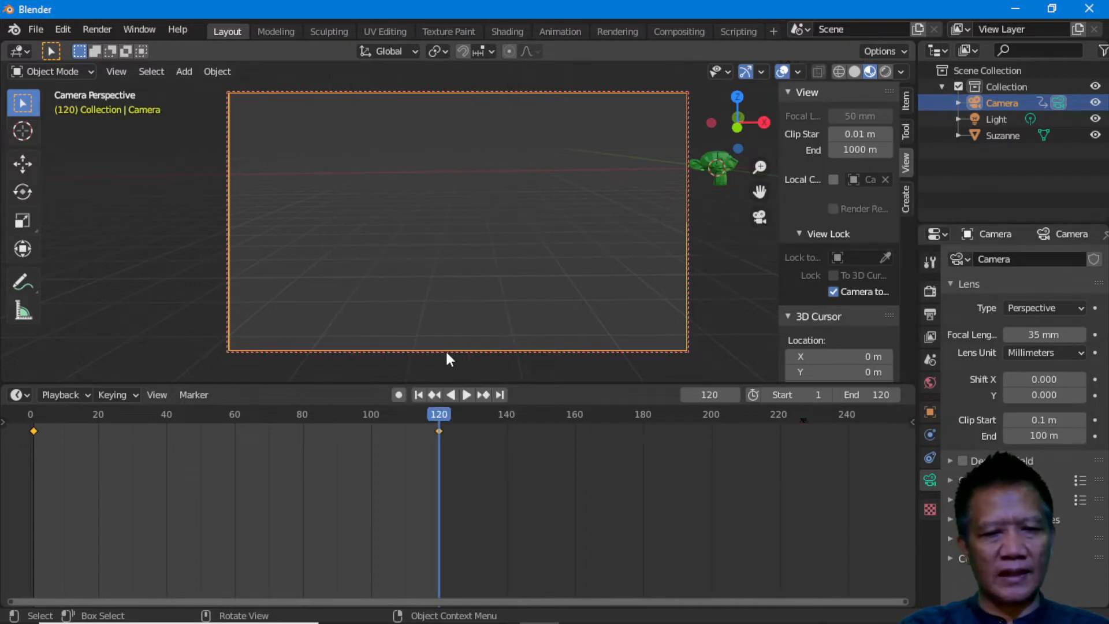
pyautogui.hotkey('shift', 'ctrl', 'space')
pyautogui.moveTo(394, 426); pyautogui.dragTo(5, 472)
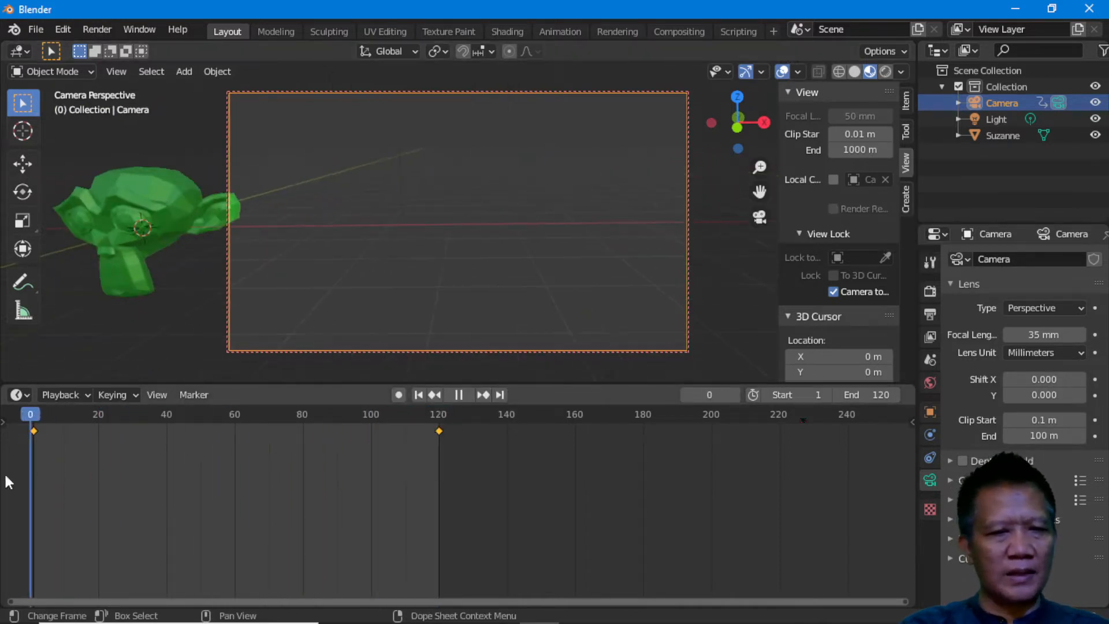
pyautogui.press('space')
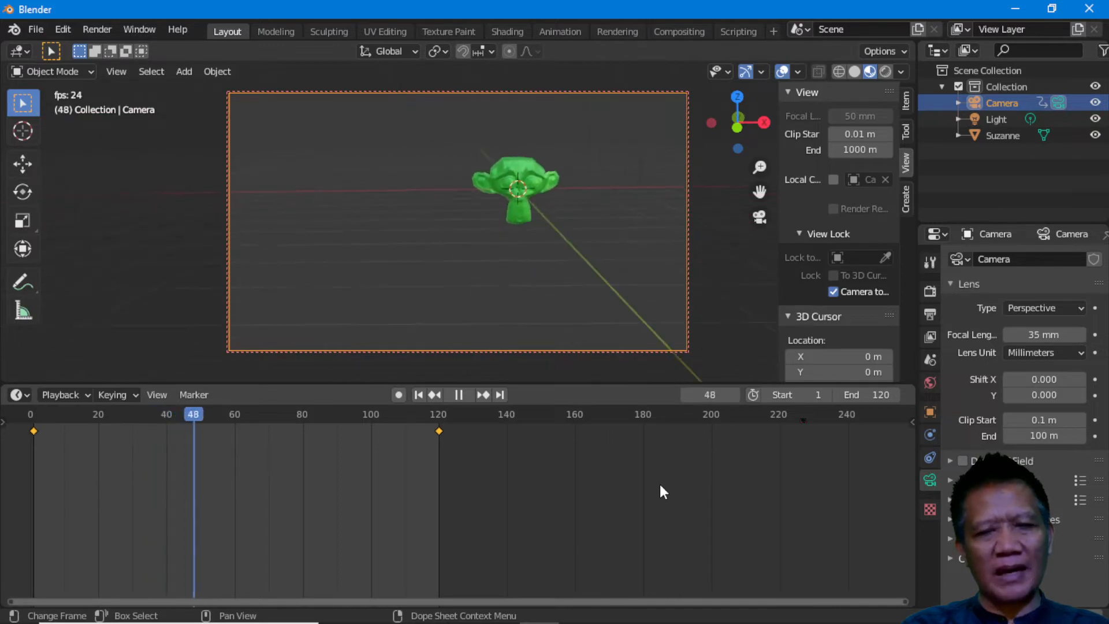
pyautogui.press('space')
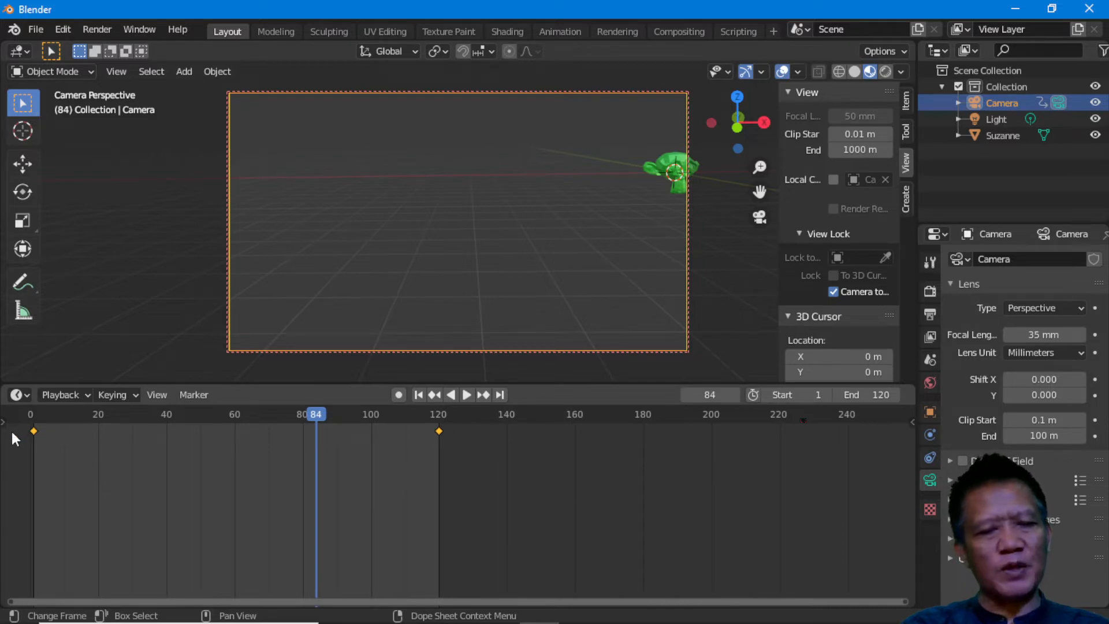
# - Set the interpolation of both camera keyframes to Linear and play the animation from the start
pyautogui.click(416, 486)
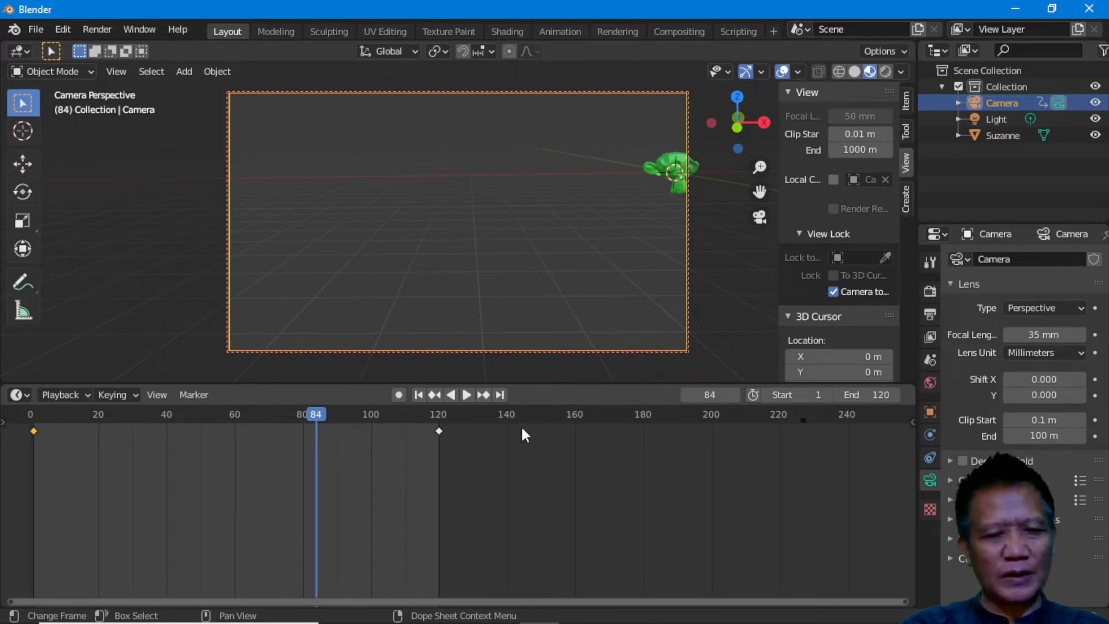
pyautogui.press('a')
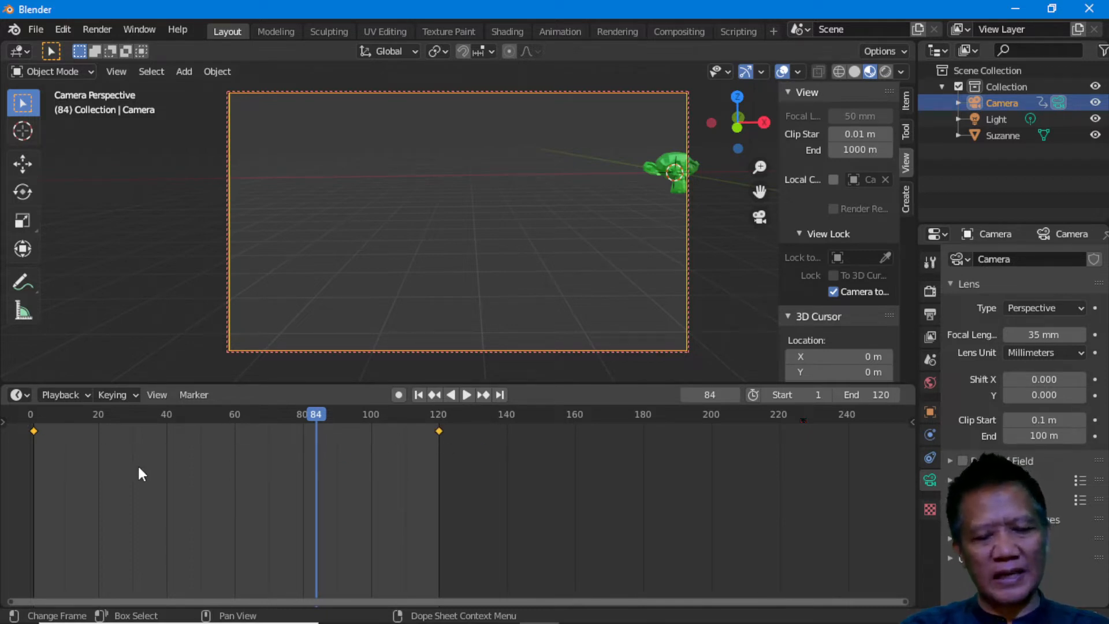
pyautogui.press('t')
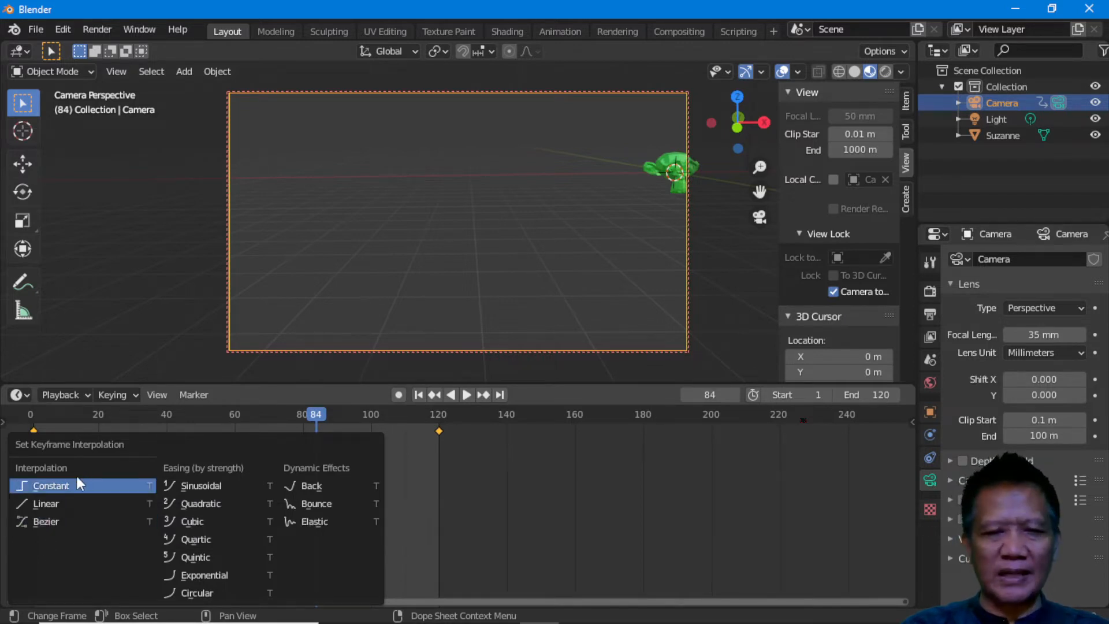
pyautogui.click(66, 510)
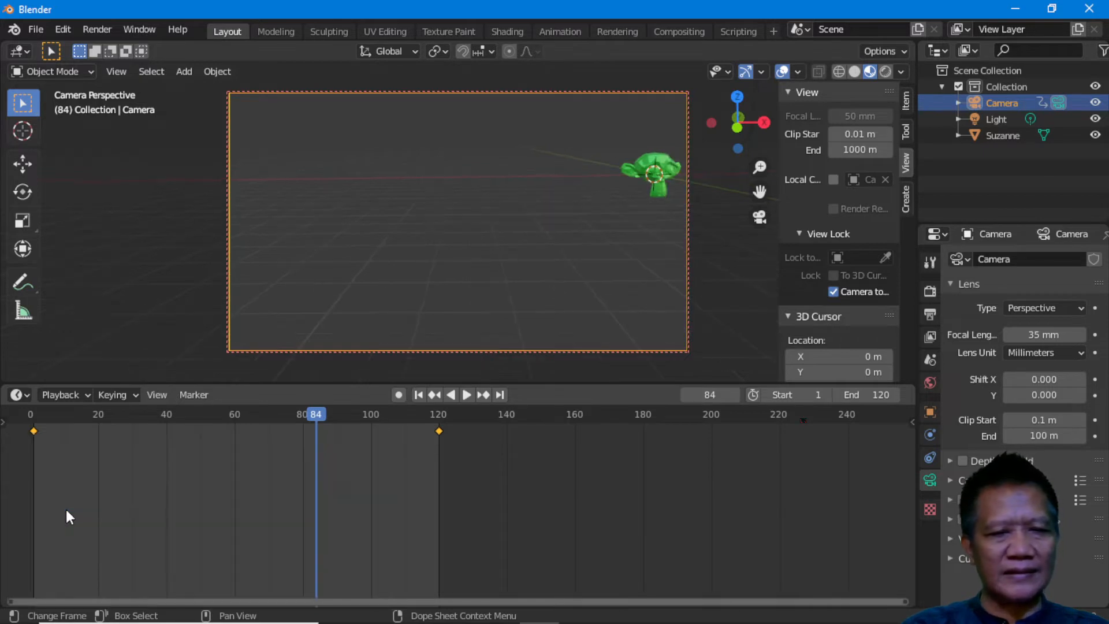
pyautogui.hotkey('shift', 'Left')
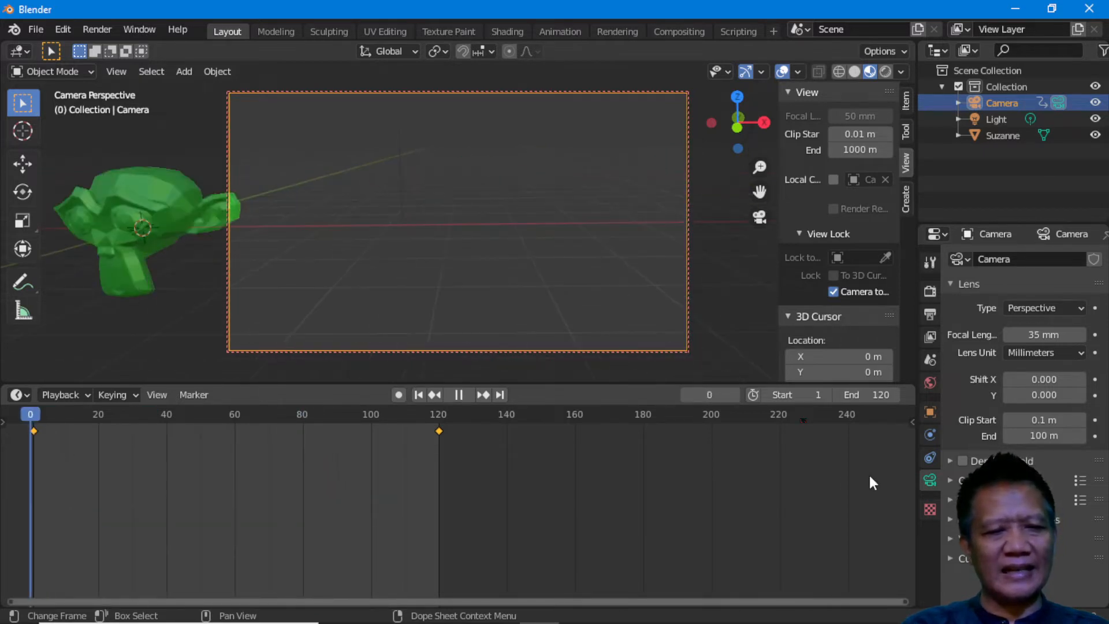
pyautogui.press('space')
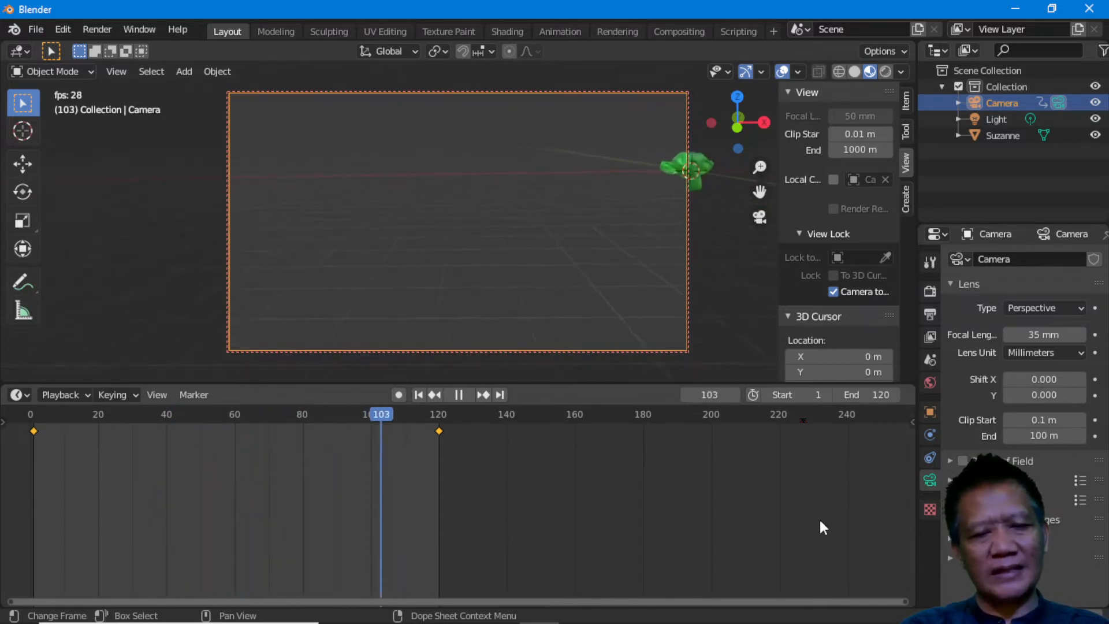
pyautogui.press('space')
# - Review the interpolation, easing and dynamic effect types available for the camera's two keyframes
pyautogui.press('t')
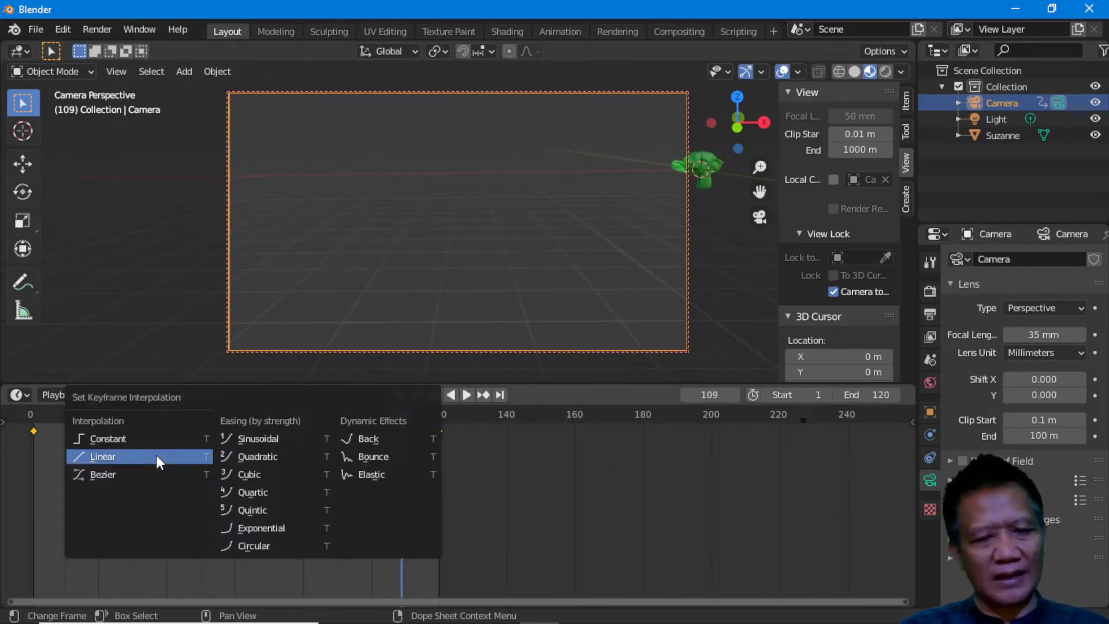
pyautogui.click(371, 430)
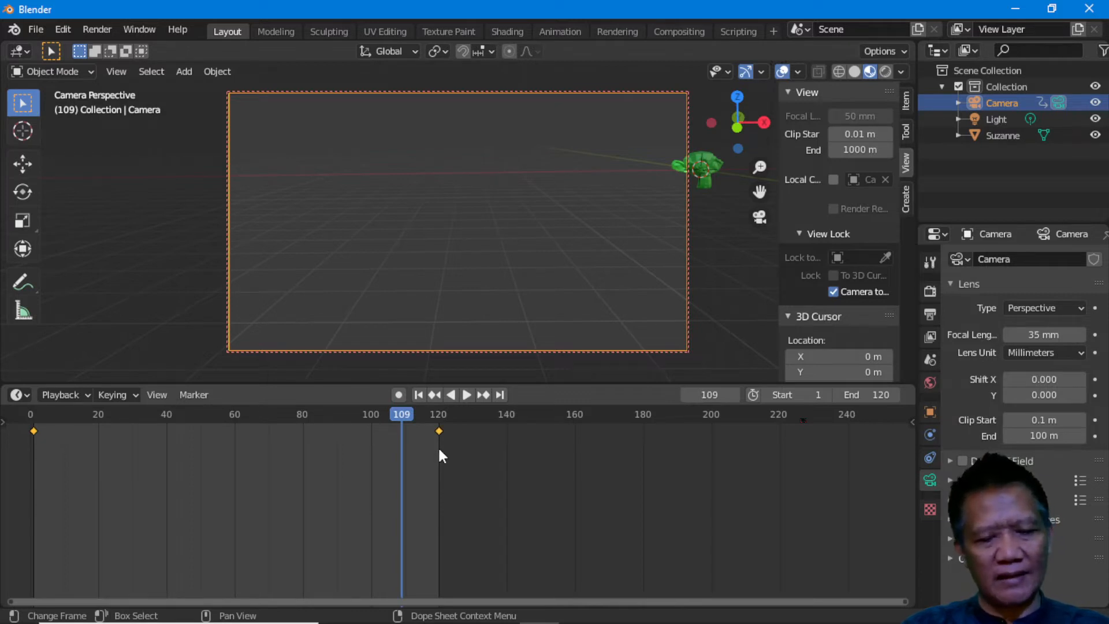
pyautogui.press('t')
pyautogui.click(408, 450)
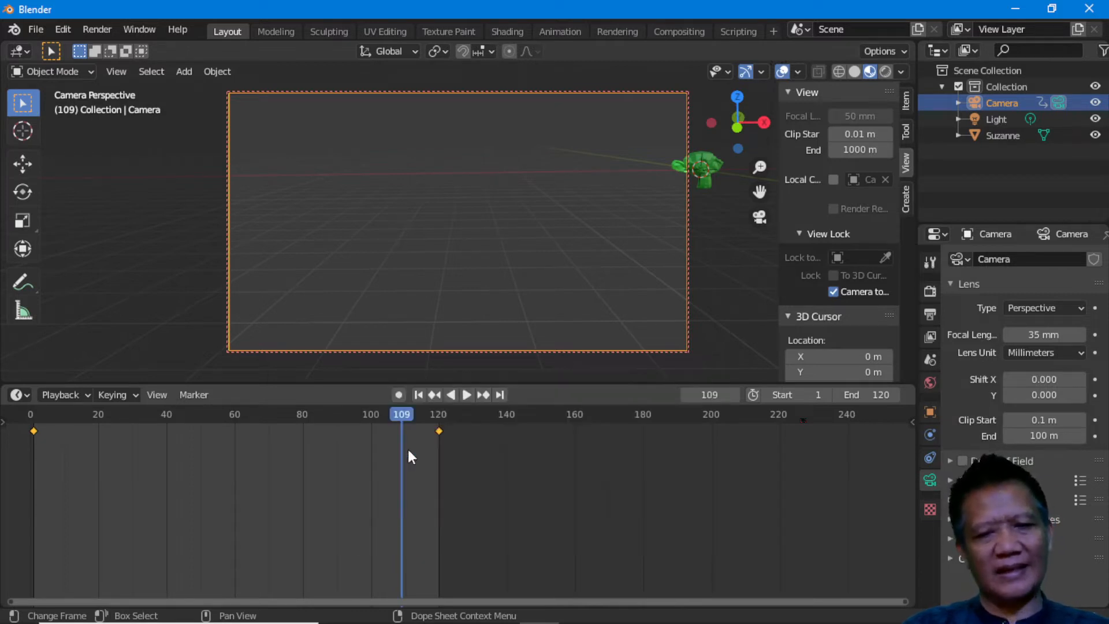
# - Set the current frame to 0, deselect the keyframes and unlock the camera from the view
pyautogui.moveTo(313, 431); pyautogui.dragTo(30, 414)
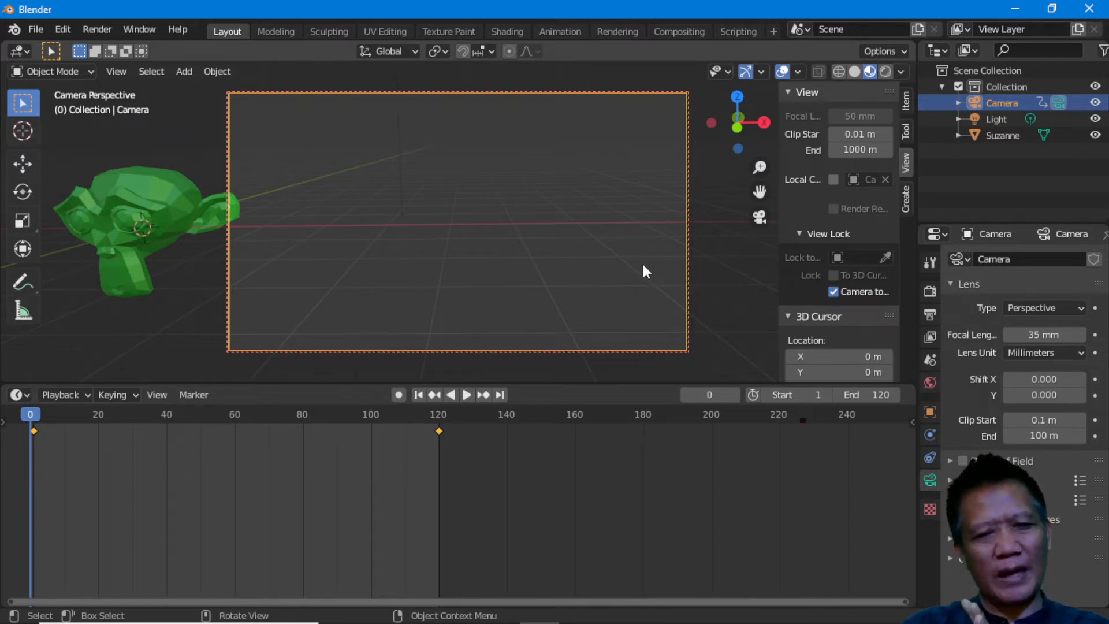
pyautogui.click(497, 473)
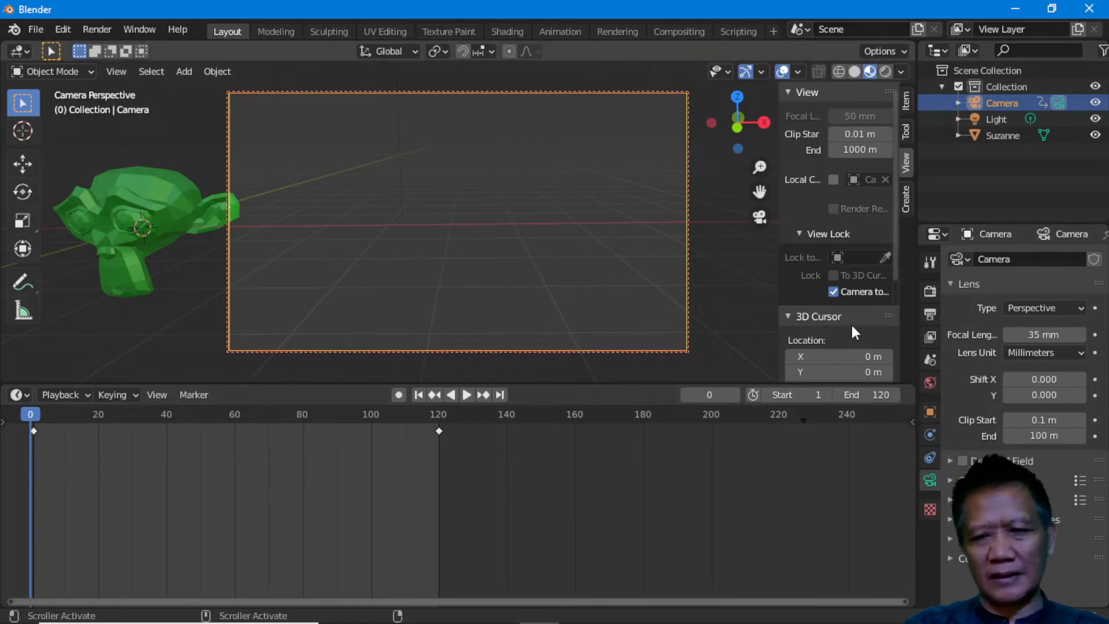
pyautogui.click(832, 292)
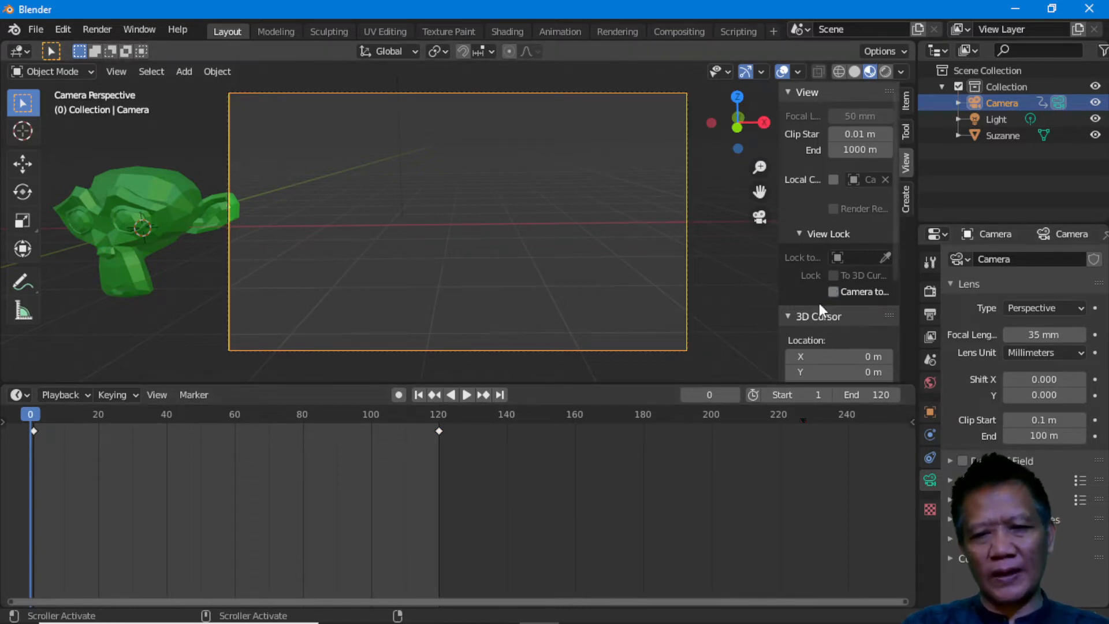
# - Leave the camera view, place the 3D cursor in front of the monkey at about X -0.15 m, Y -0.76 m, and add a cone there
pyautogui.click(116, 191)
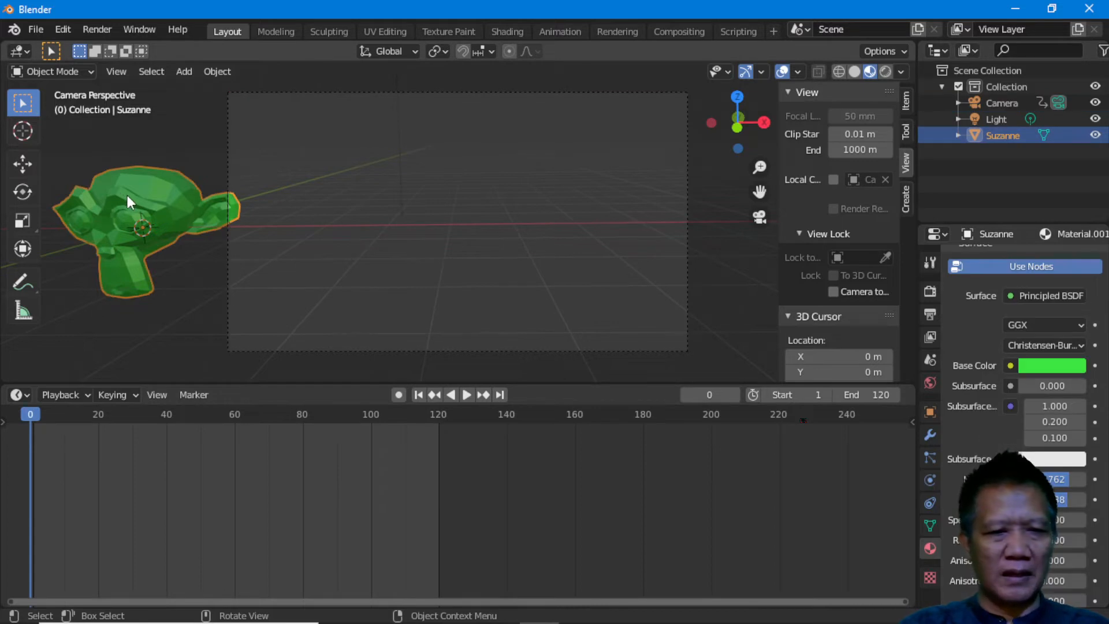
pyautogui.middleClick(127, 195)
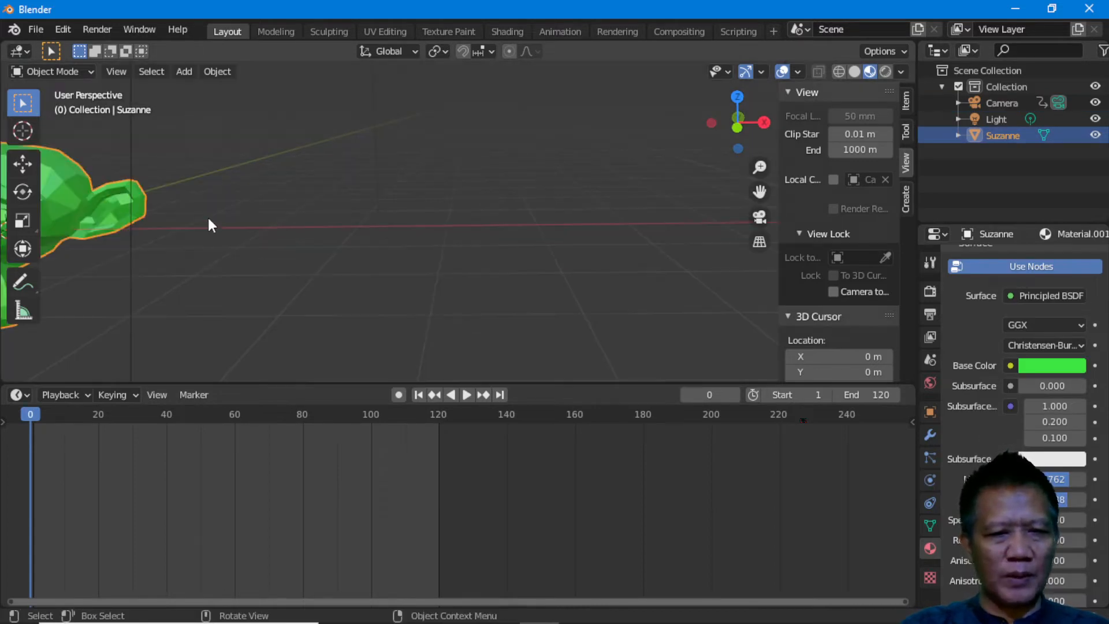
pyautogui.keyDown('shift'); pyautogui.moveTo(180, 232); pyautogui.dragTo(668, 208, button='middle'); pyautogui.keyUp('shift')
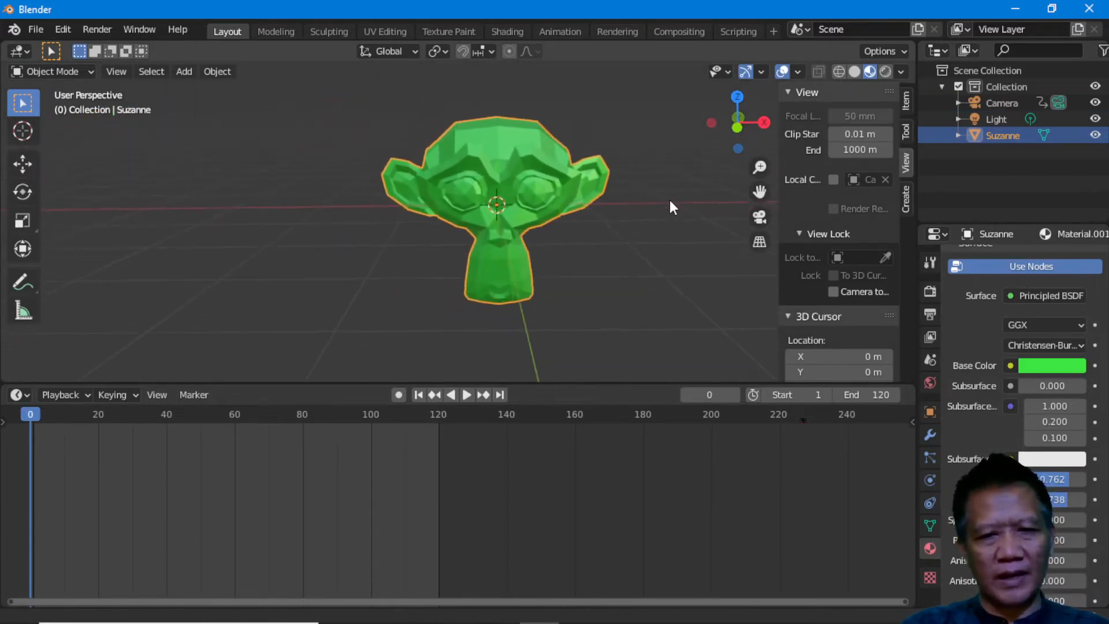
pyautogui.moveTo(535, 261); pyautogui.dragTo(462, 272, button='middle')
pyautogui.moveTo(265, 215); pyautogui.dragTo(292, 245, button='middle')
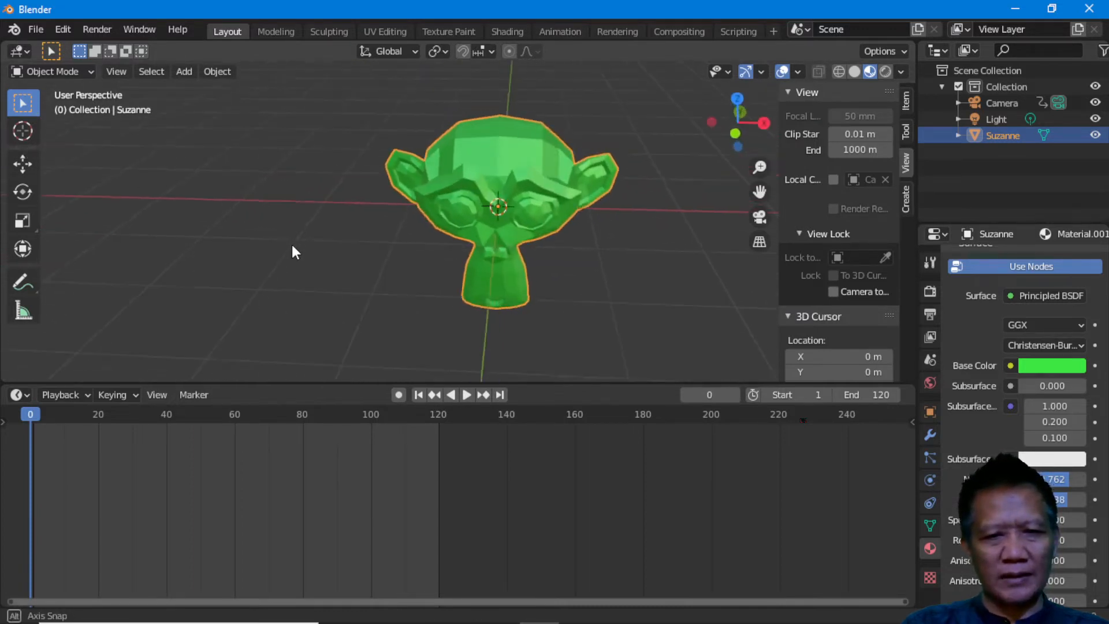
pyautogui.scroll(-3, 500, 281)
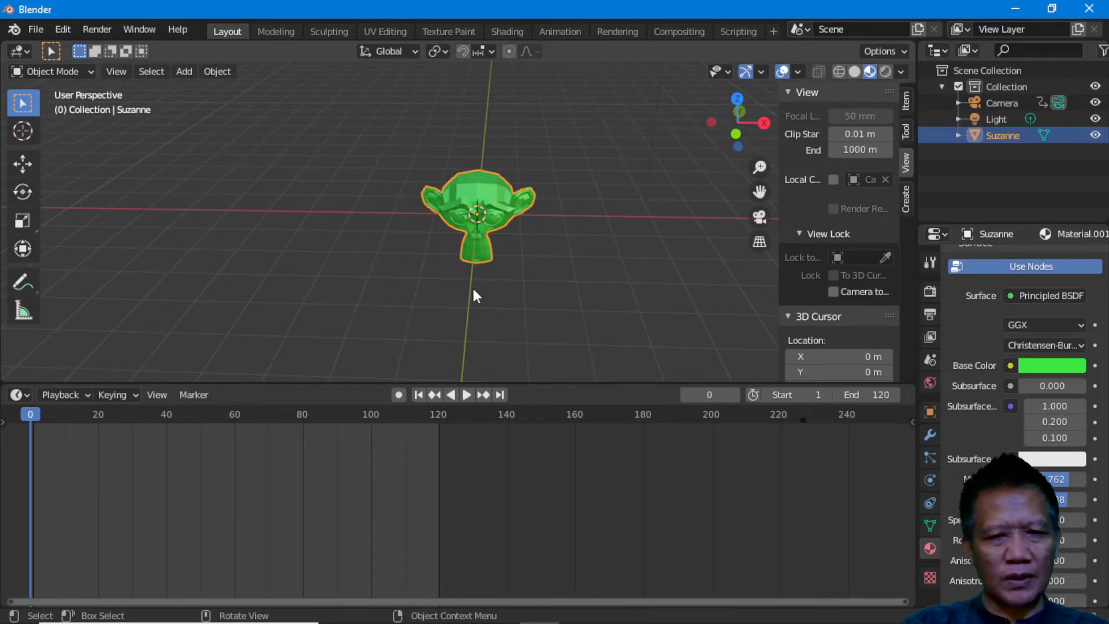
pyautogui.click(26, 137)
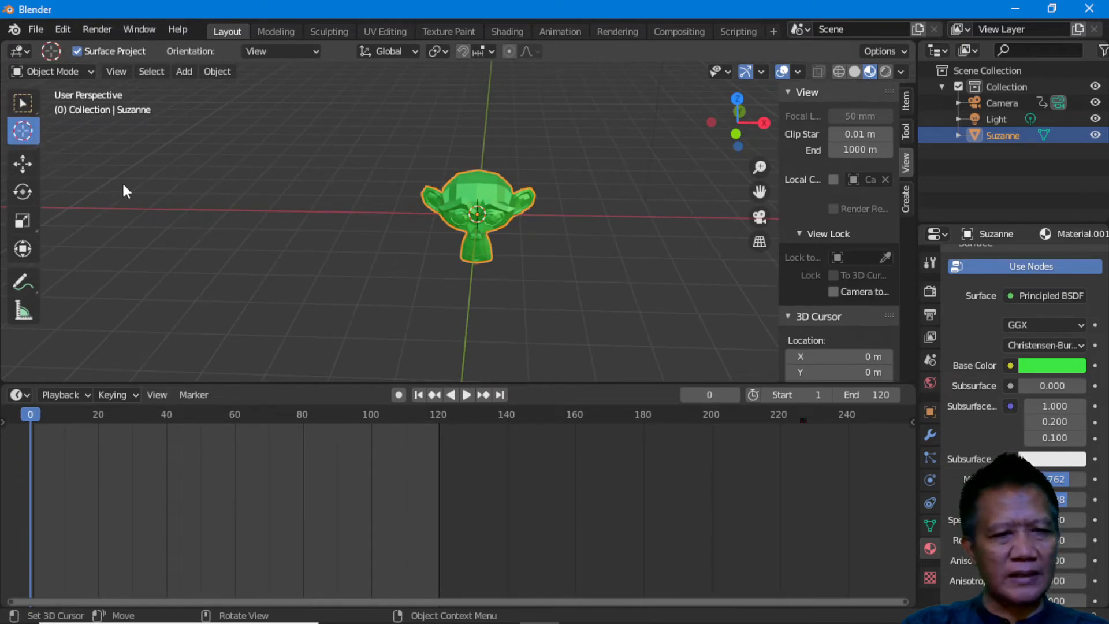
pyautogui.click(470, 289)
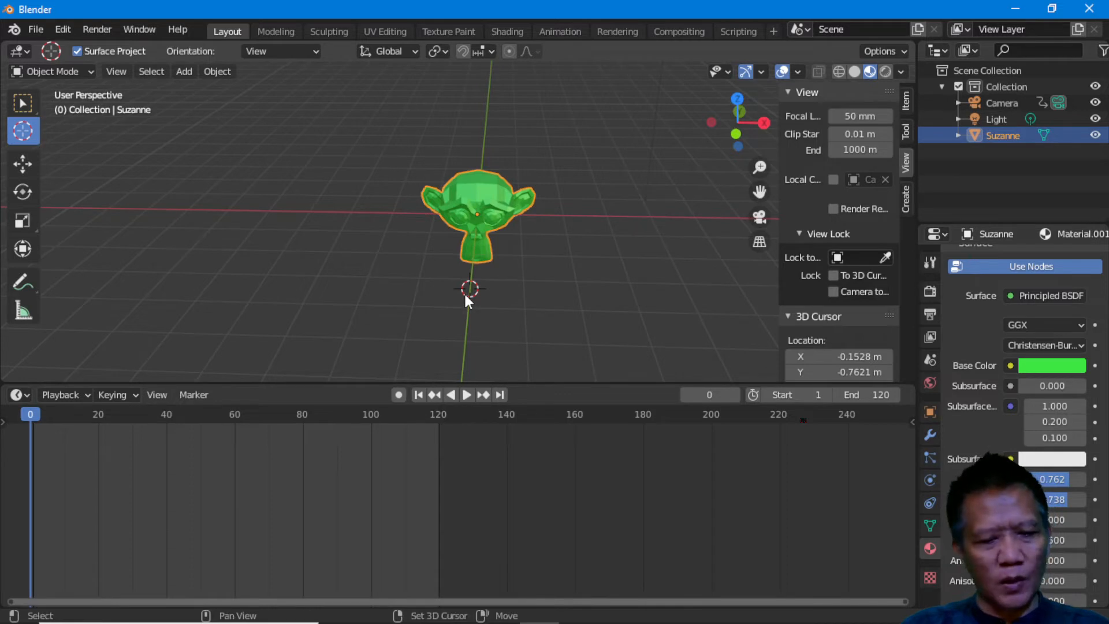
pyautogui.hotkey('shift', 'a')
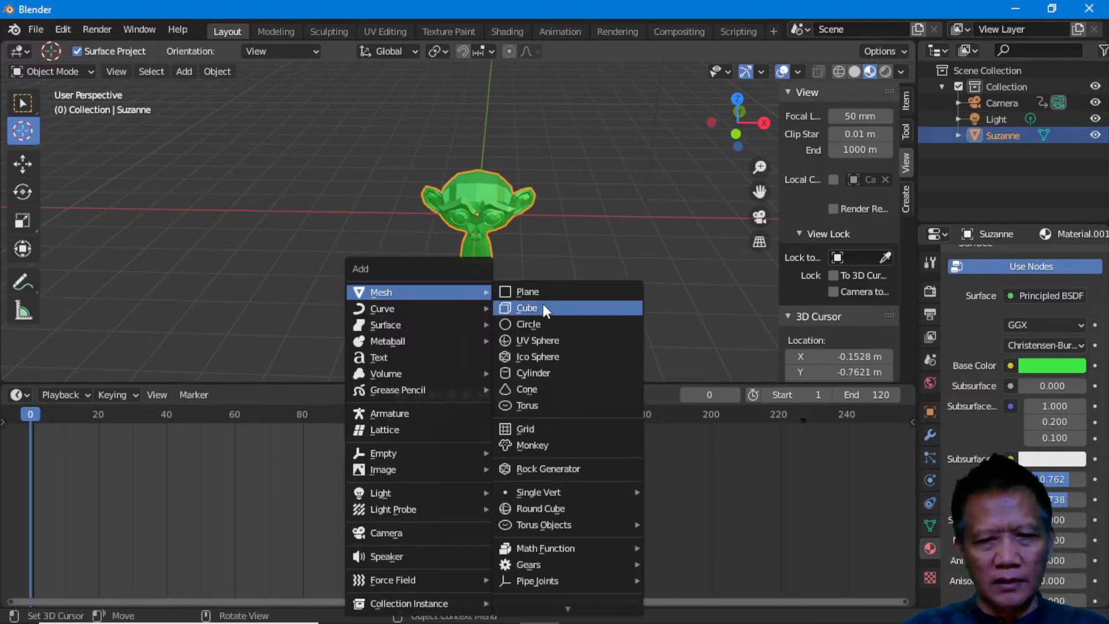
pyautogui.click(536, 392)
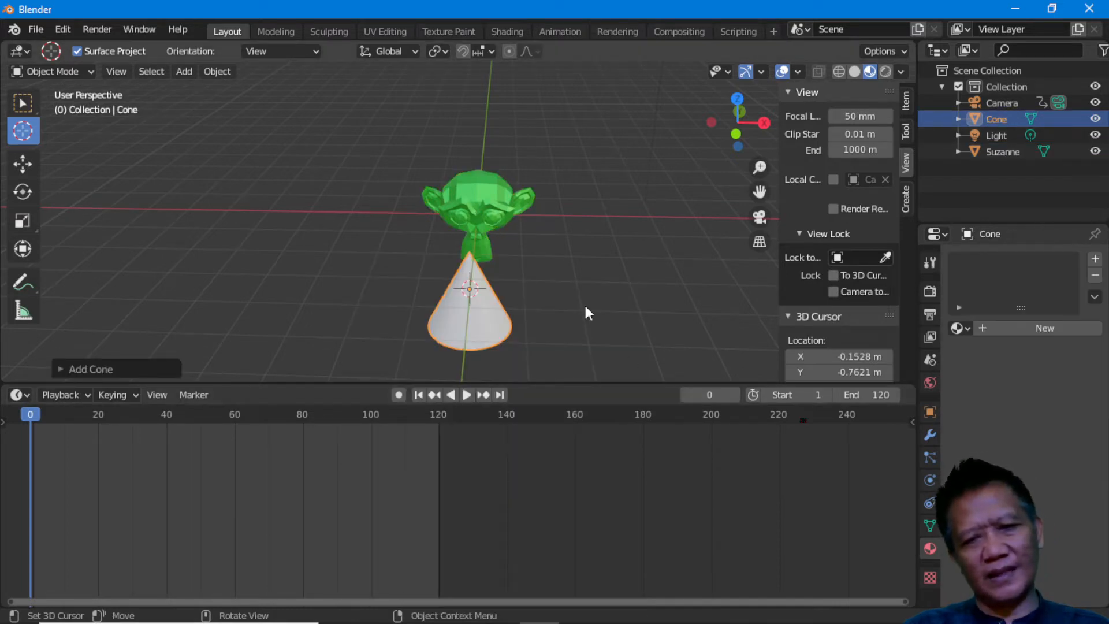
# - Place the 3D cursor in front of the cone at about X -0.52 m, Y -1.88 m, and add an ico sphere there
pyautogui.scroll(-5, 584, 307)
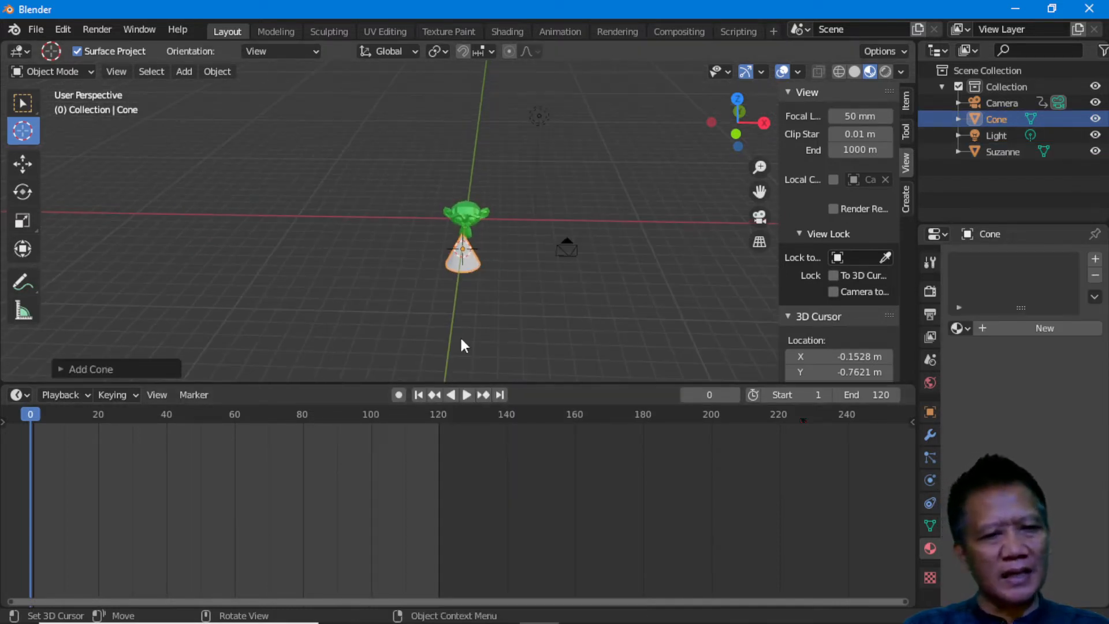
pyautogui.click(456, 292)
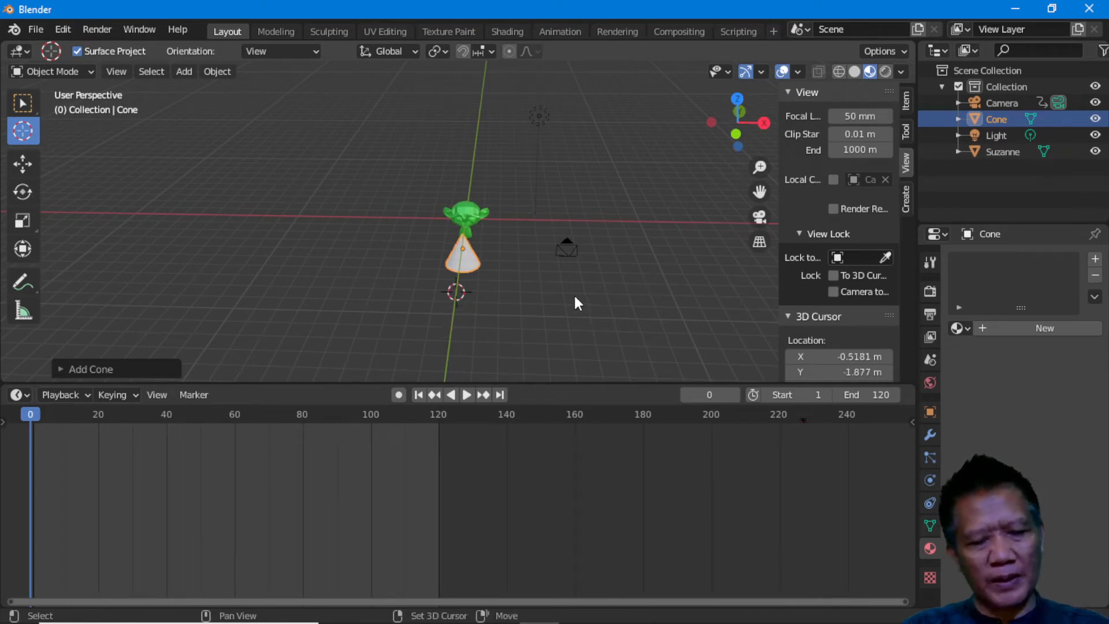
pyautogui.hotkey('shift', 'a')
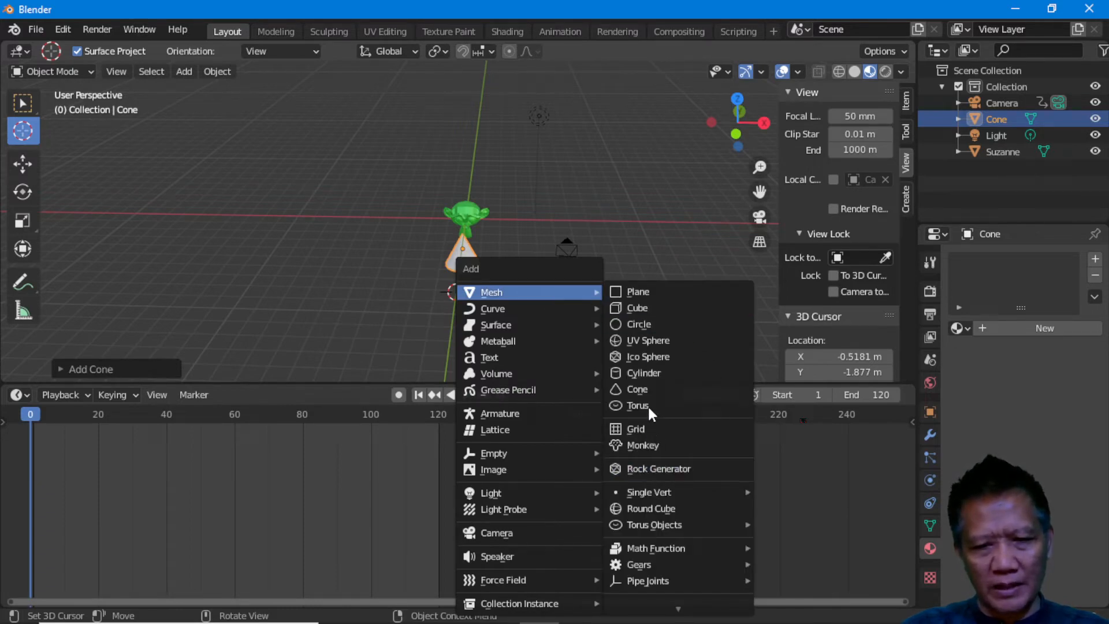
pyautogui.click(649, 357)
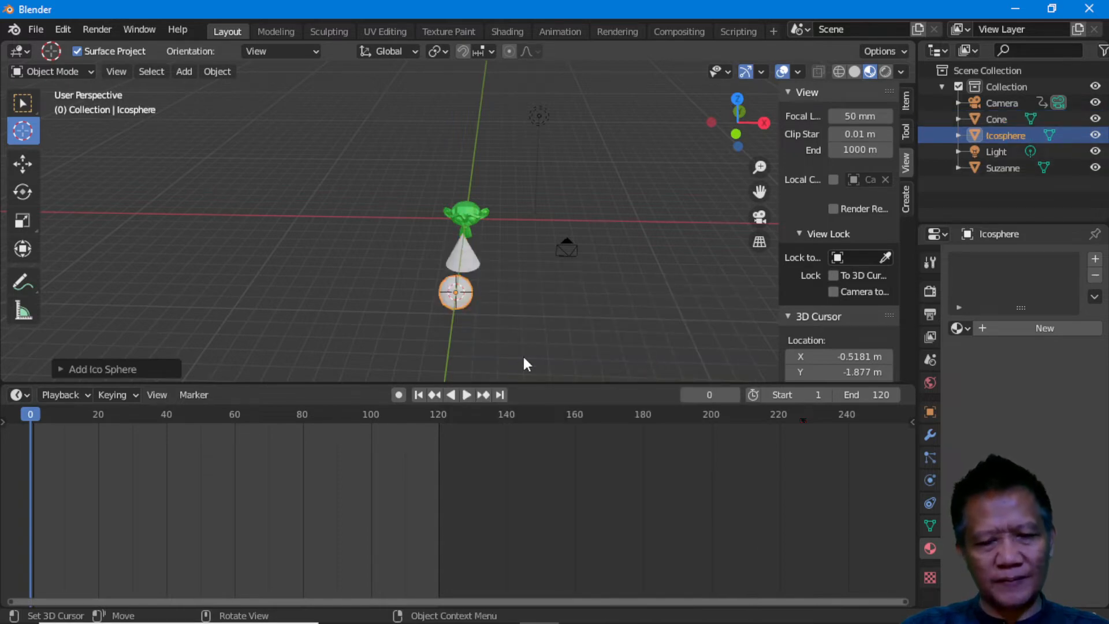
# - Place the 3D cursor in front of the ico sphere at about X -1.15 m, Y -3.2 m, and add a cylinder there
pyautogui.scroll(-2, 490, 321)
pyautogui.click(449, 305)
pyautogui.hotkey('shift', 'a')
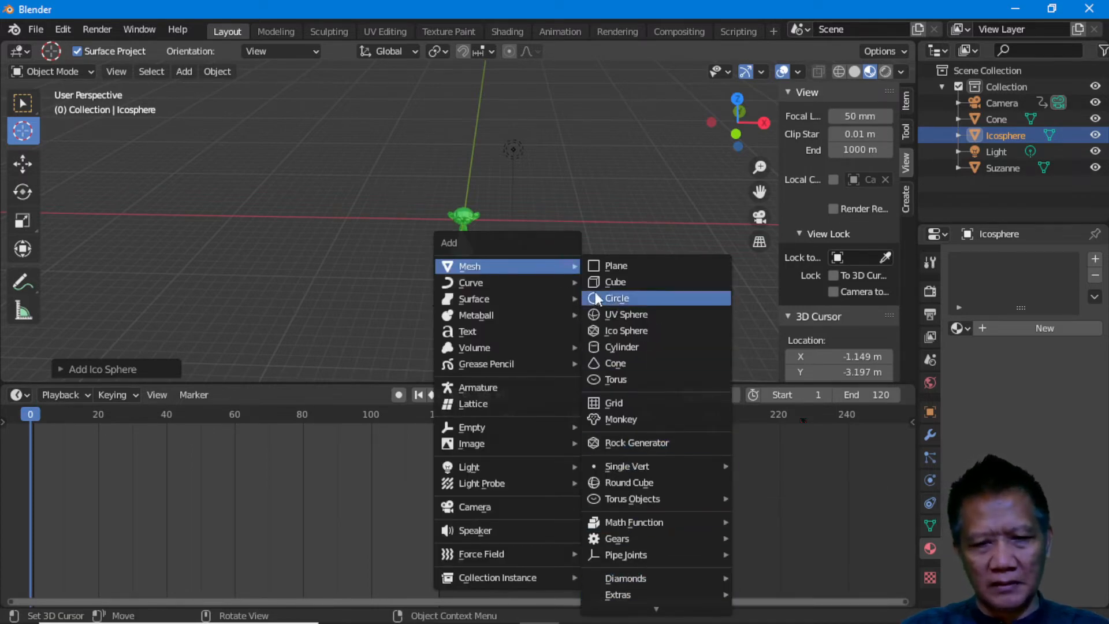
pyautogui.click(631, 349)
# - Switch from the Cursor tool to the Select Box tool and leave all objects deselected
pyautogui.click(458, 238)
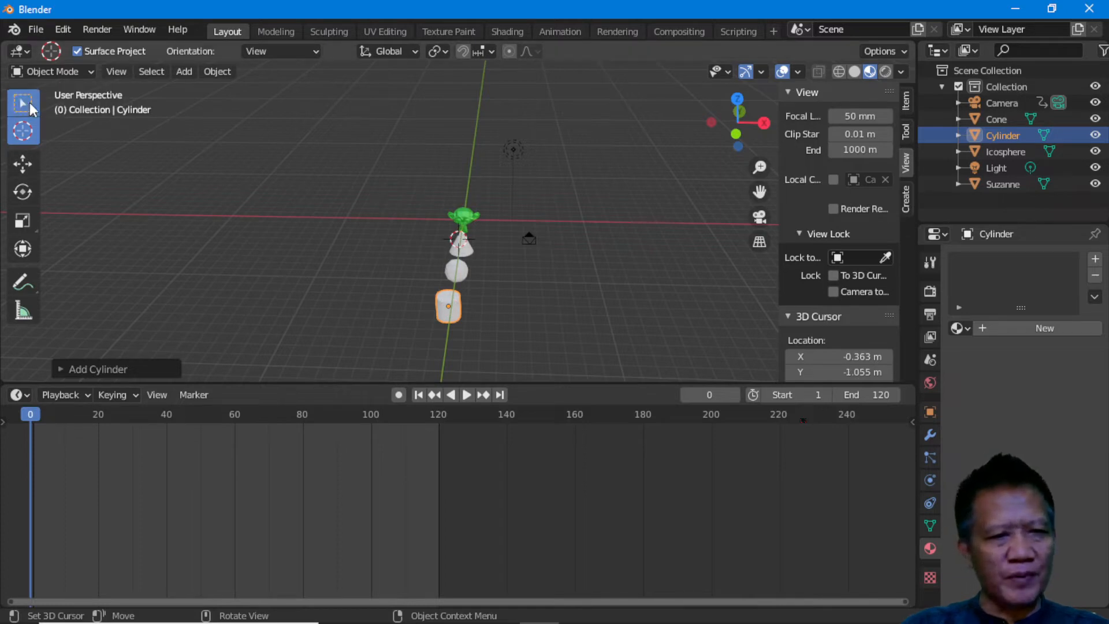
pyautogui.click(22, 102)
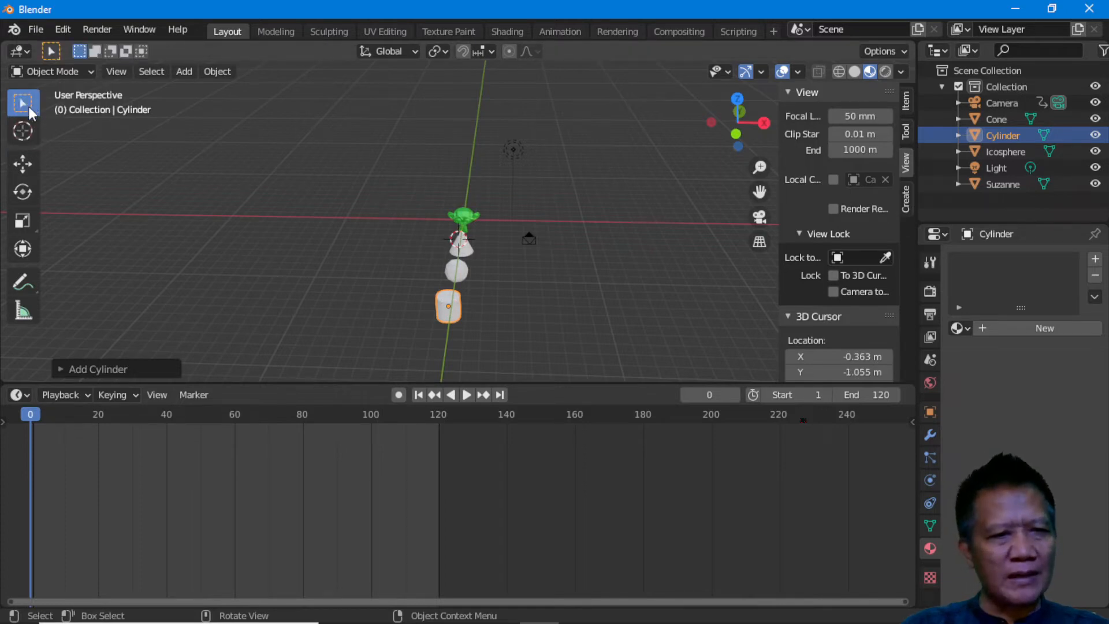
pyautogui.click(459, 252)
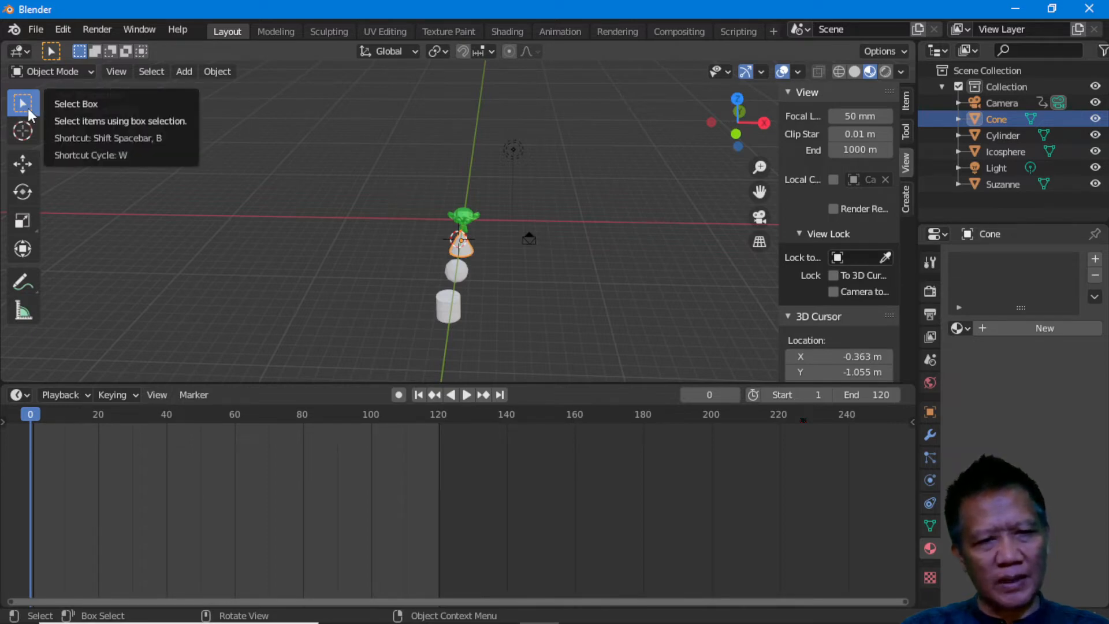
pyautogui.keyDown('shift'); pyautogui.click(465, 249); pyautogui.keyUp('shift')
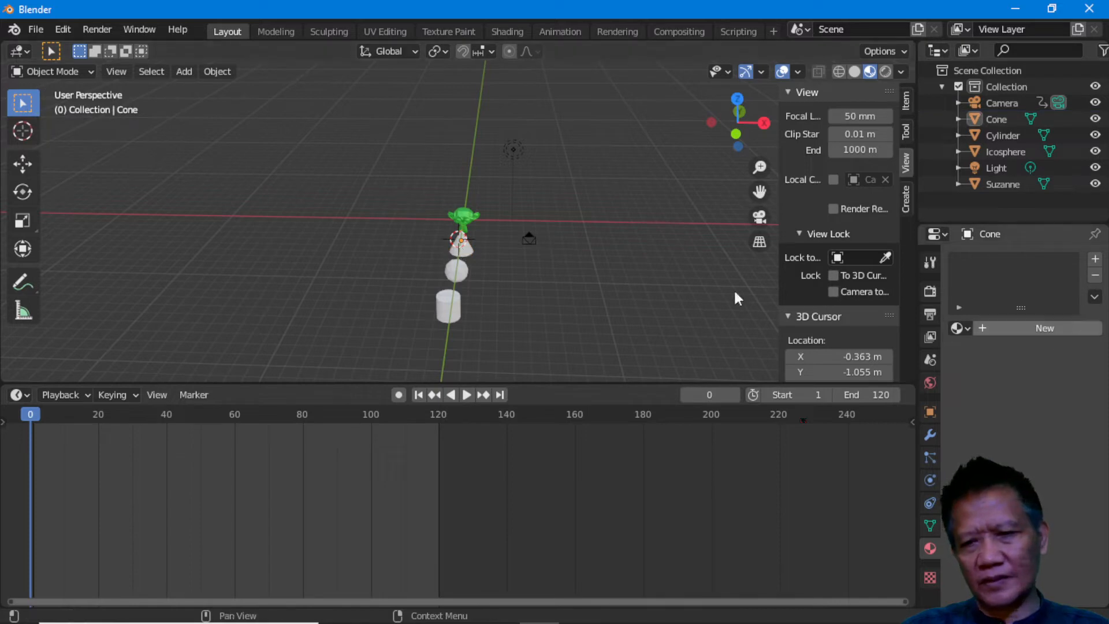
# - Give the cone a new material with a blue-violet base color, about H 0.702, S 0.810
pyautogui.click(470, 246)
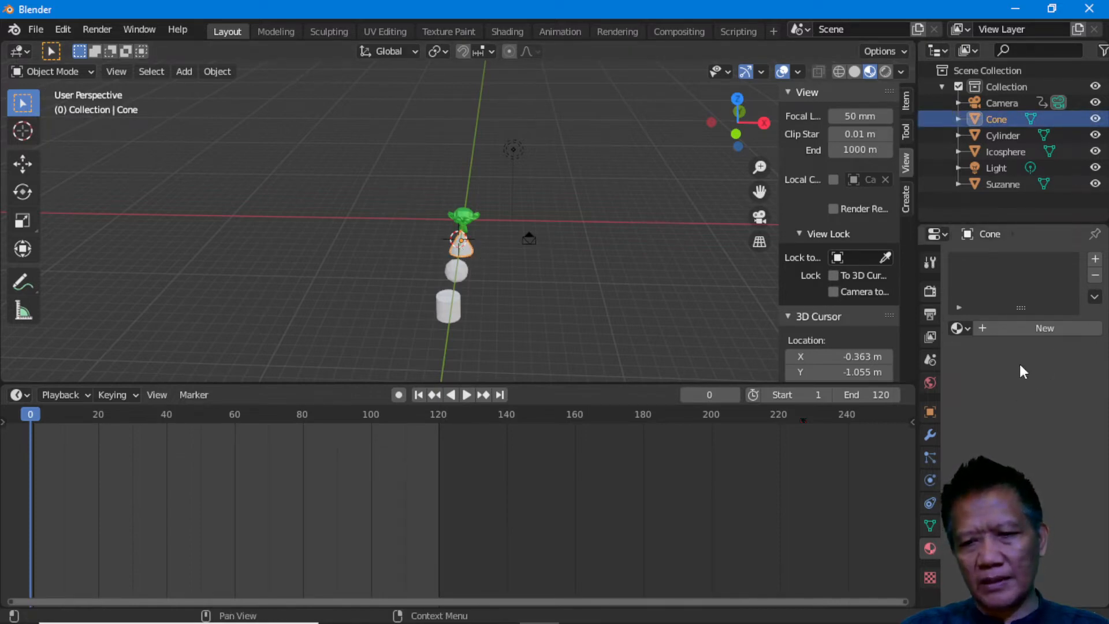
pyautogui.click(1021, 329)
pyautogui.click(1065, 496)
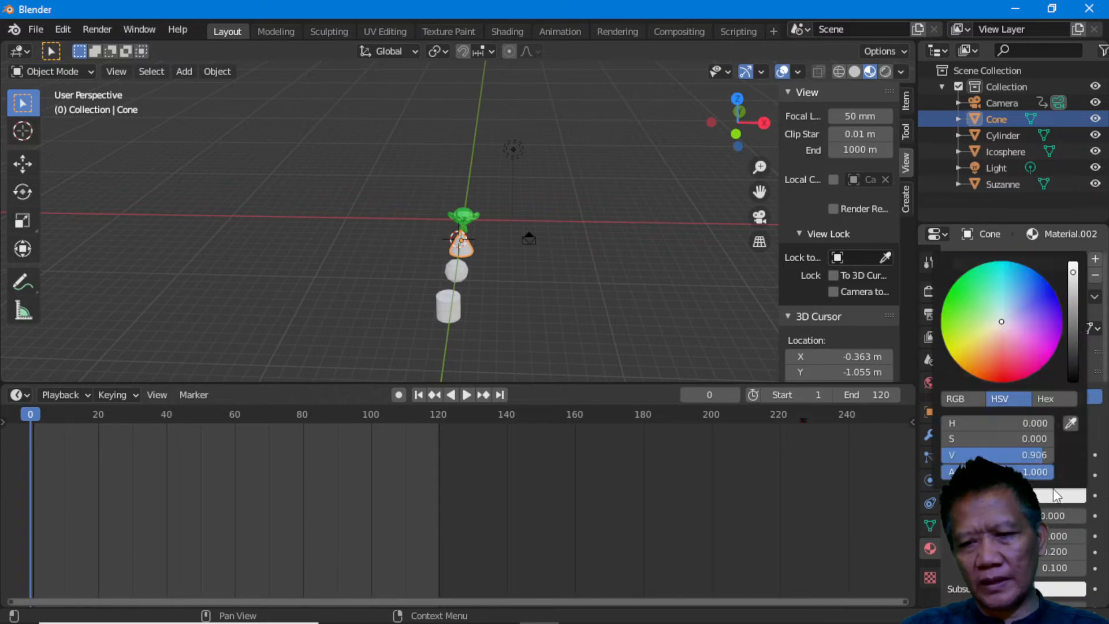
pyautogui.click(986, 281)
pyautogui.moveTo(986, 281); pyautogui.dragTo(1048, 300)
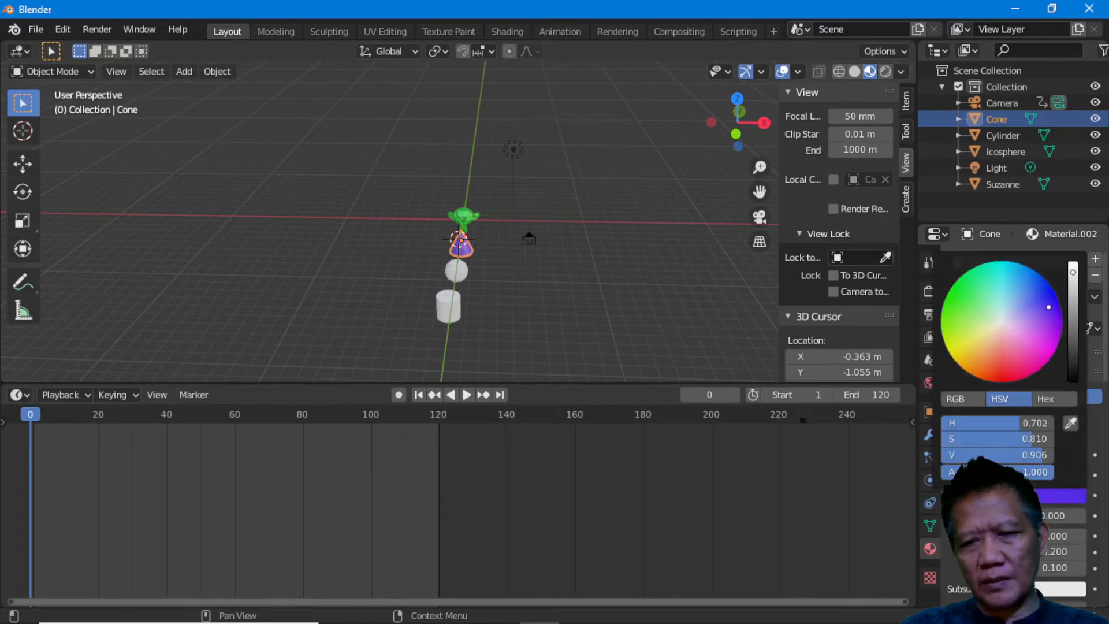
# - Give the ico sphere a new material with a red base color, about H 0.972, S 0.840
pyautogui.click(463, 271)
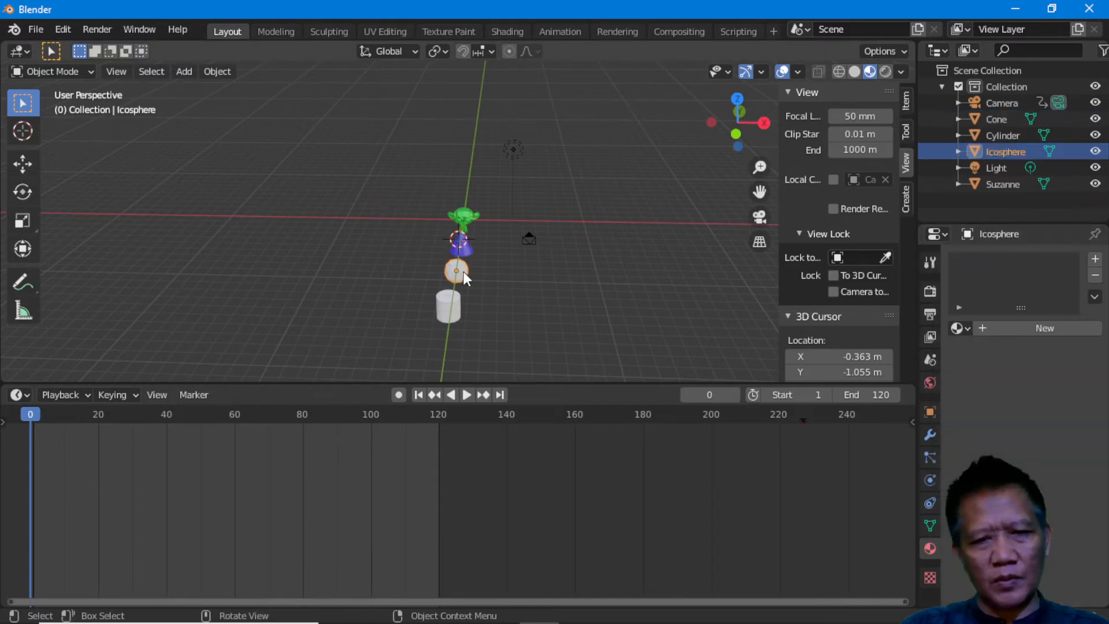
pyautogui.click(1042, 329)
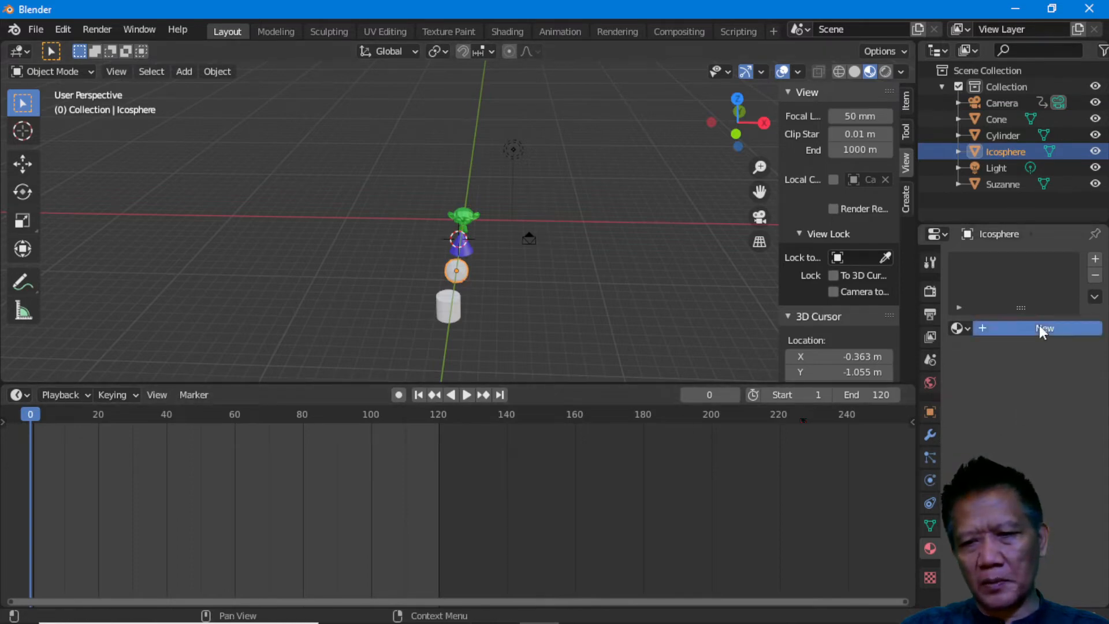
pyautogui.click(1061, 497)
pyautogui.moveTo(1022, 361); pyautogui.dragTo(1011, 371)
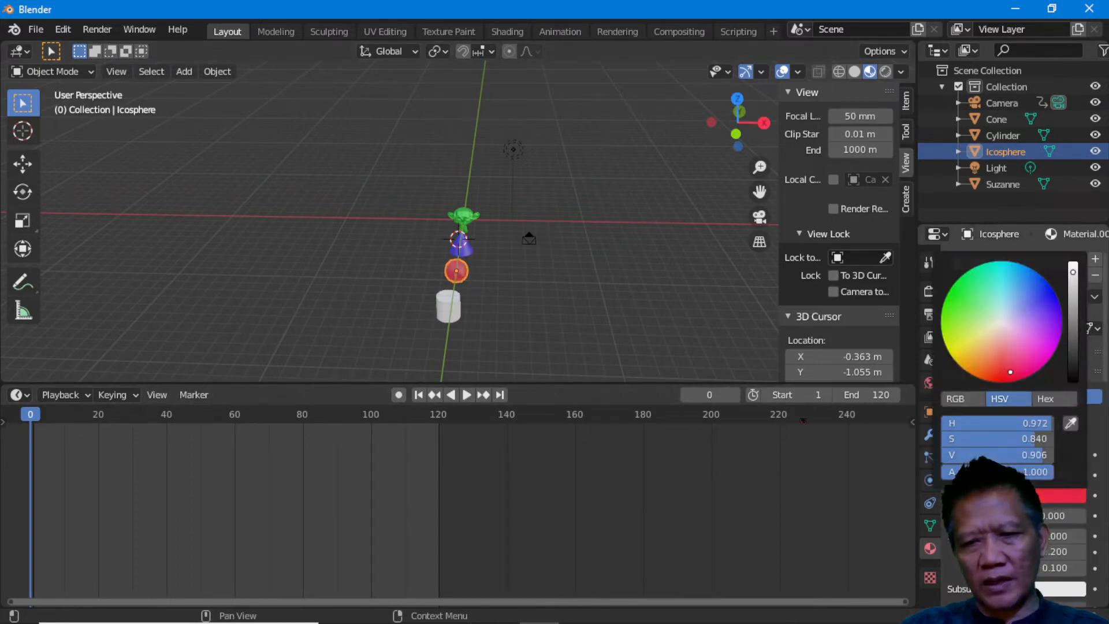
# - Give the cylinder a new material with a yellow base color, about H 0.149, S 0.896, and deselect it
pyautogui.click(448, 305)
pyautogui.click(1039, 328)
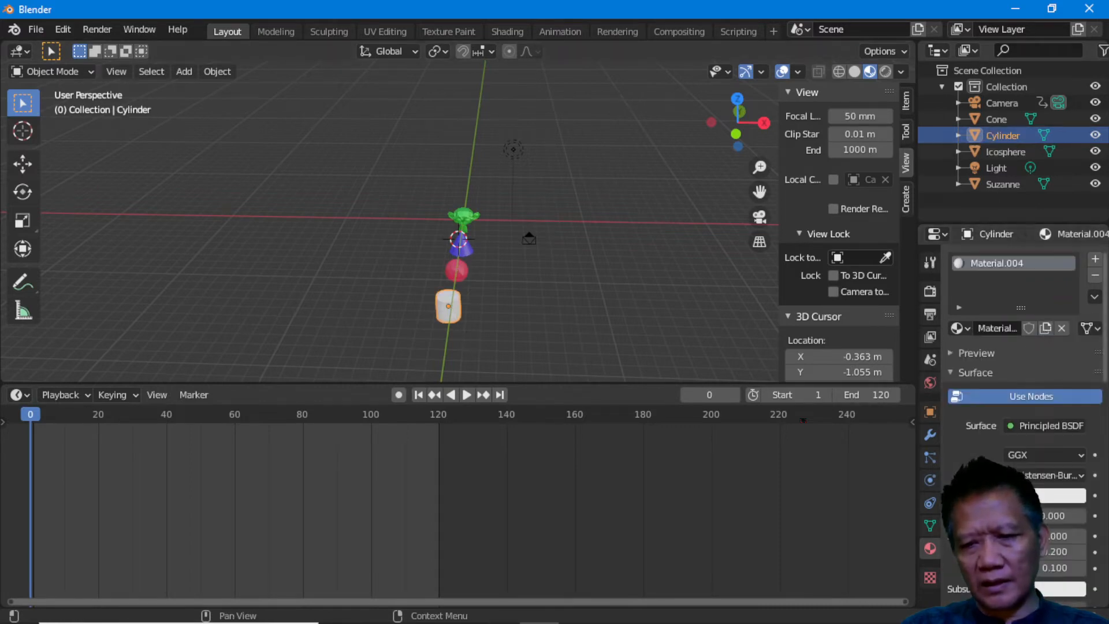
pyautogui.click(1061, 495)
pyautogui.click(957, 353)
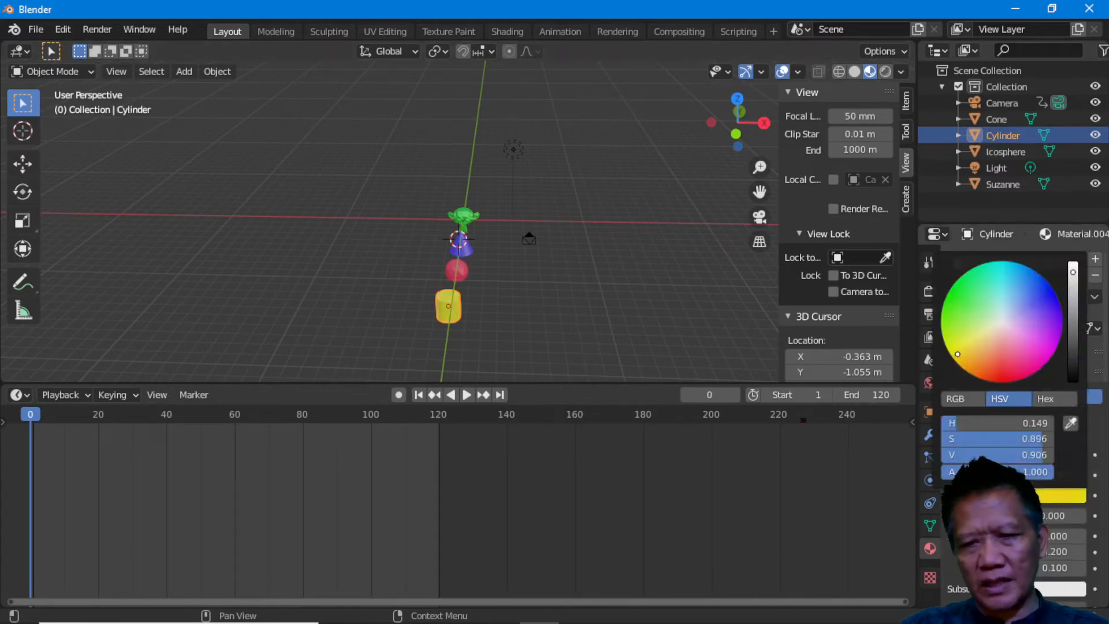
pyautogui.moveTo(503, 286); pyautogui.dragTo(548, 269, button='middle')
pyautogui.click(630, 273)
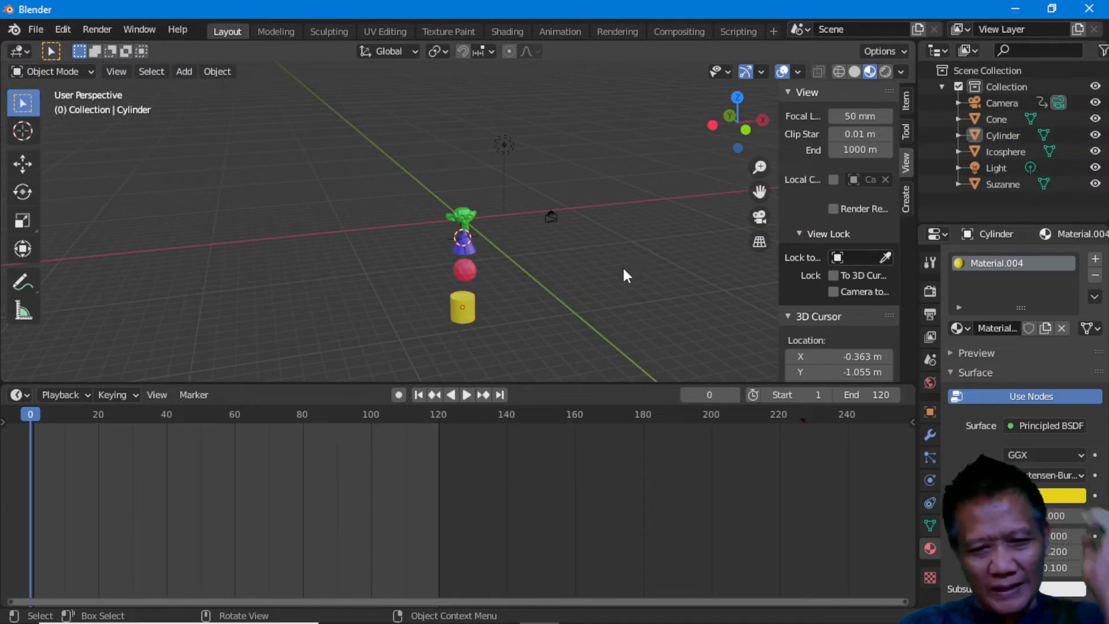
# - Set the cone's Y and Z location to 0 m
pyautogui.click(470, 246)
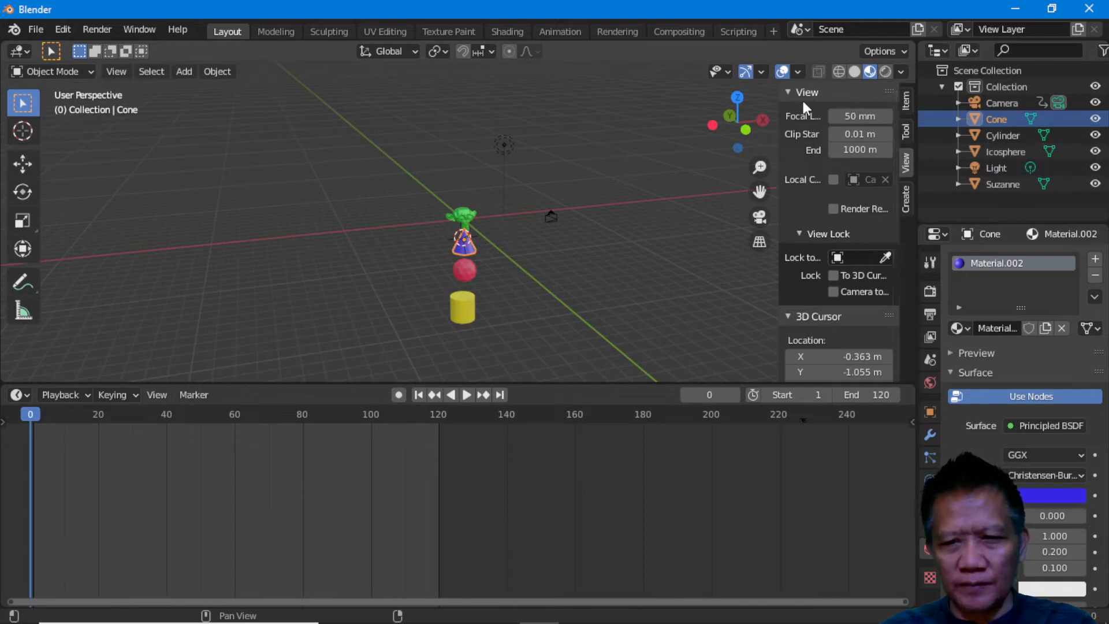
pyautogui.click(906, 131)
pyautogui.click(906, 100)
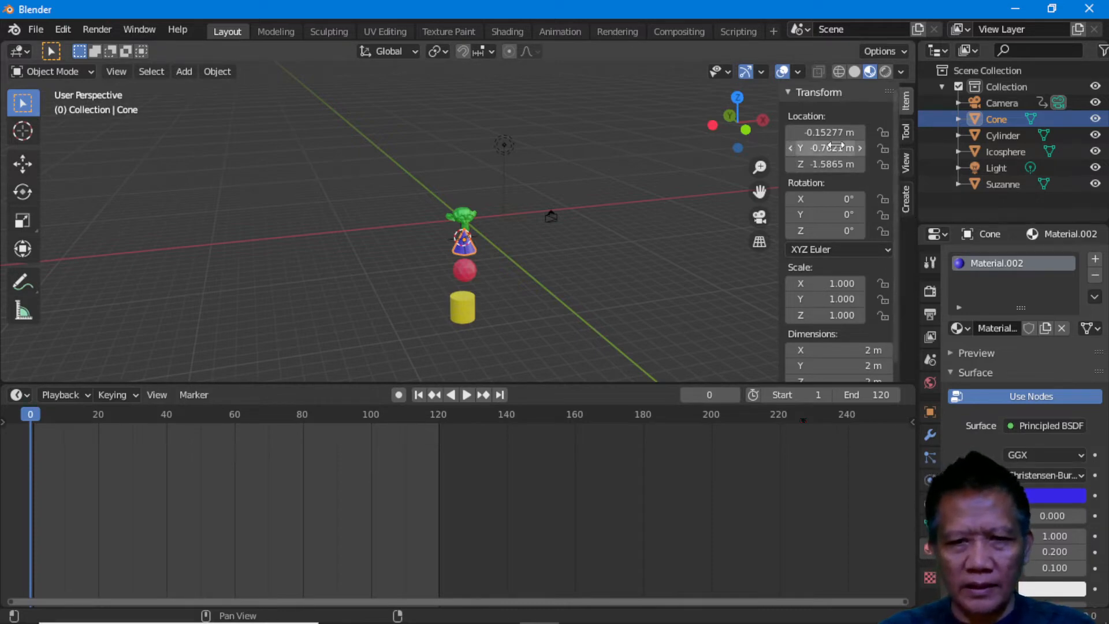
pyautogui.click(822, 132)
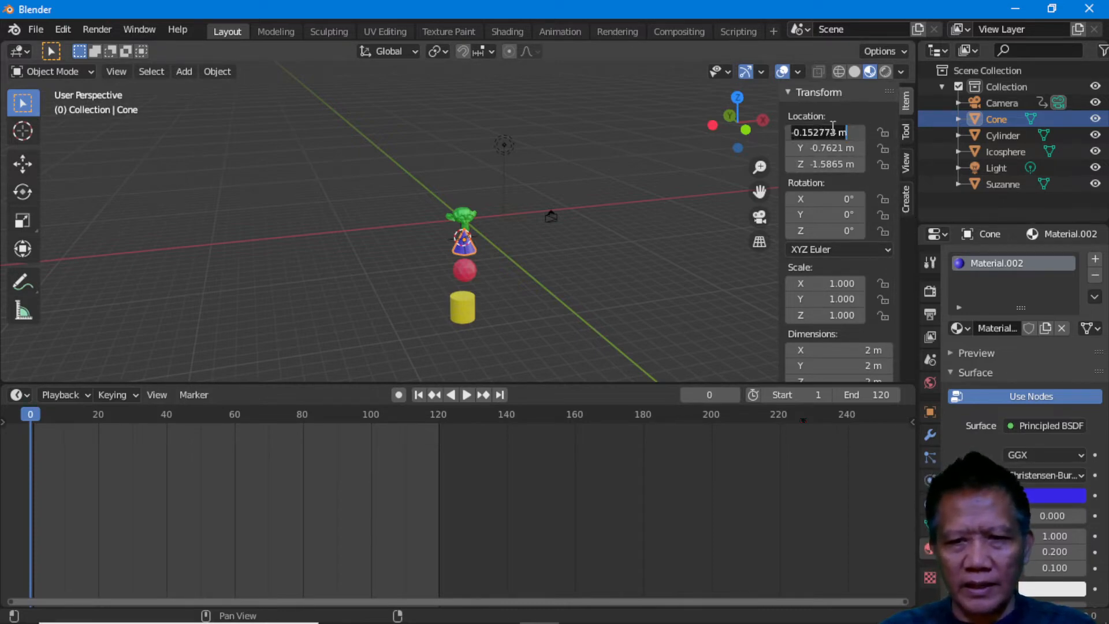
pyautogui.click(941, 126)
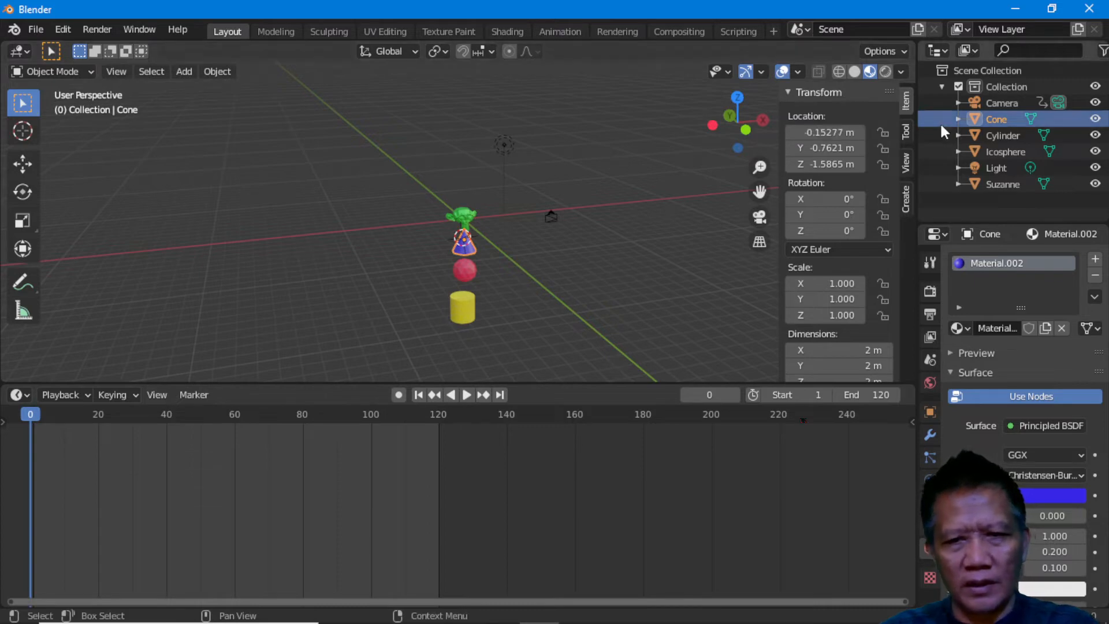
pyautogui.click(837, 148)
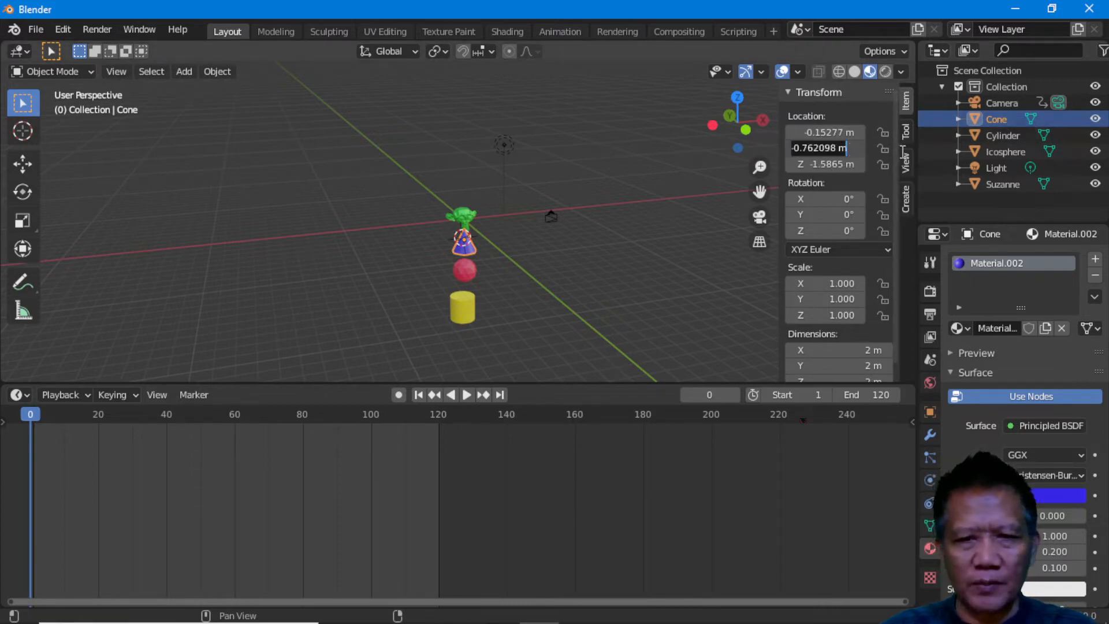
pyautogui.write('0')
pyautogui.press('Return')
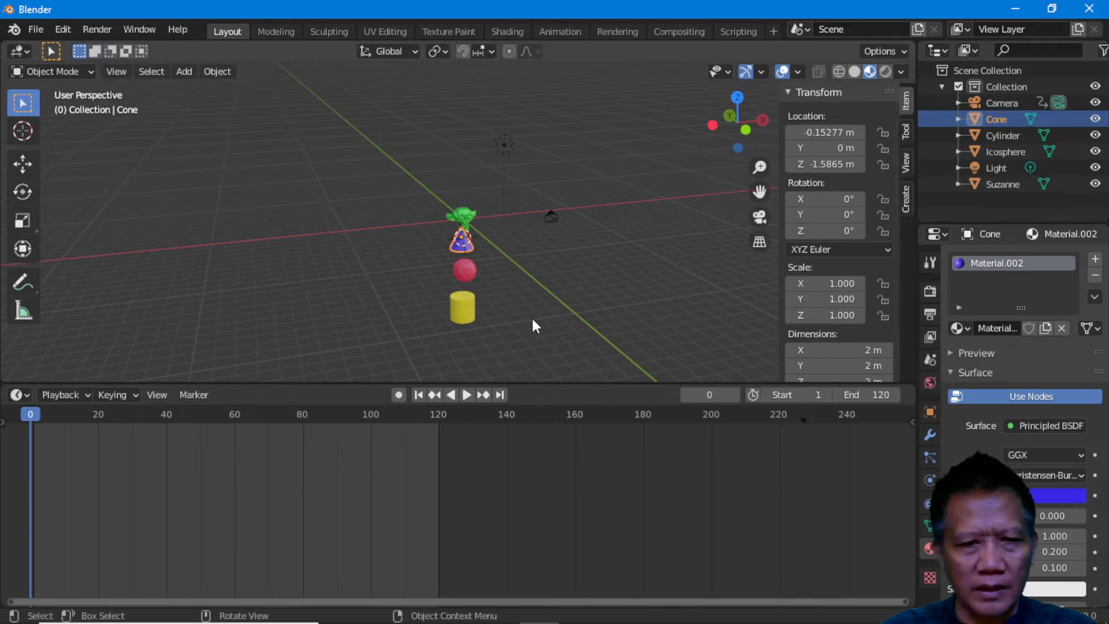
pyautogui.click(832, 164)
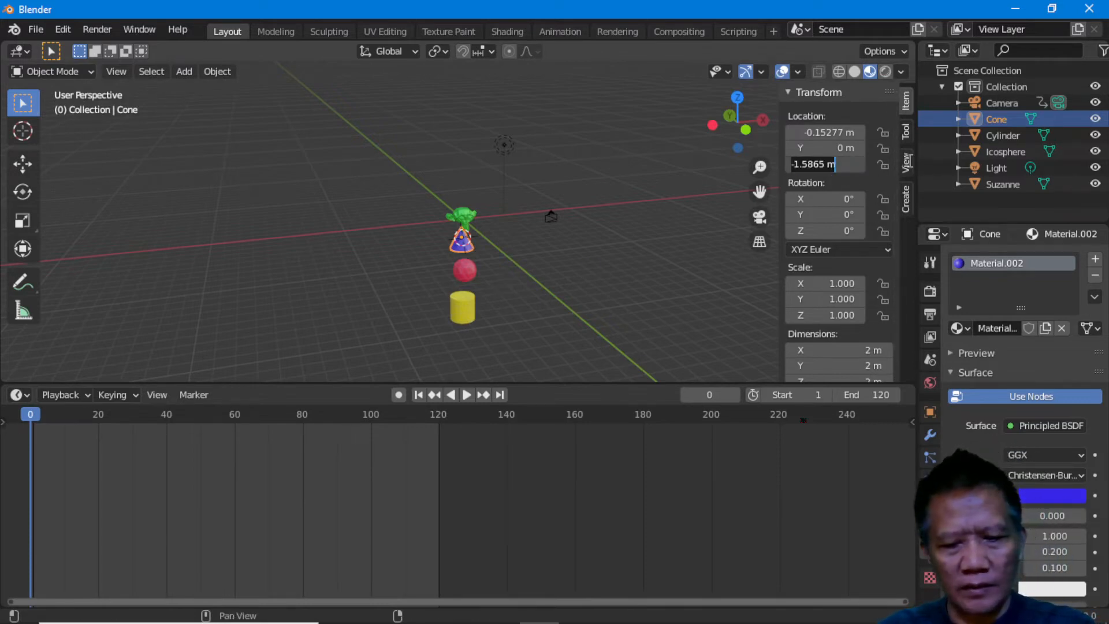
pyautogui.write('0')
pyautogui.press('Return')
pyautogui.moveTo(455, 243); pyautogui.dragTo(563, 257, button='middle')
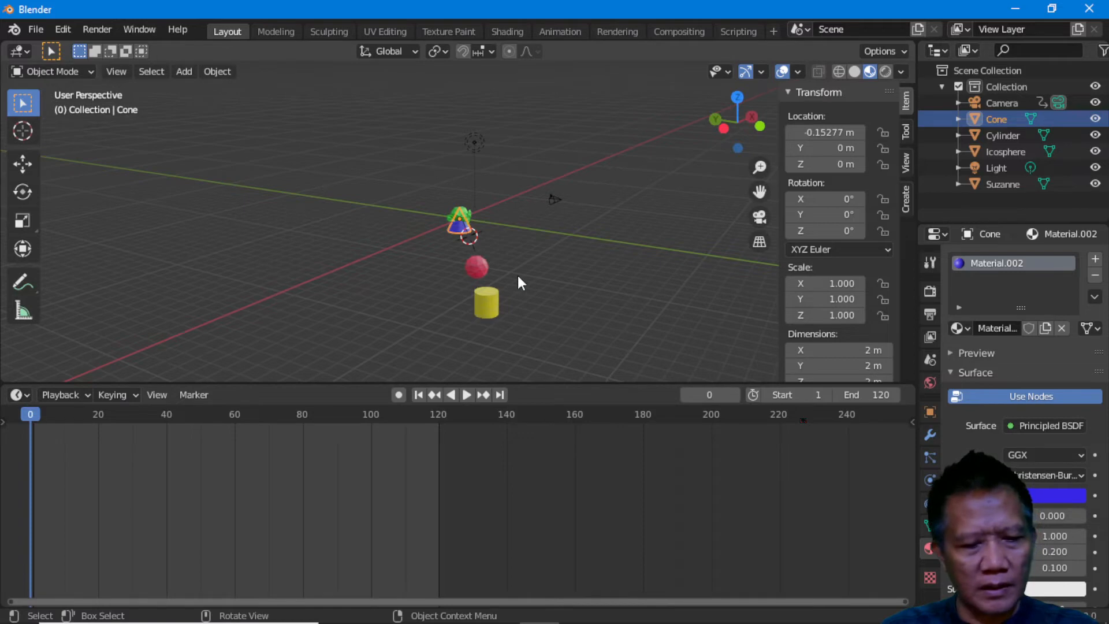
pyautogui.press('g')
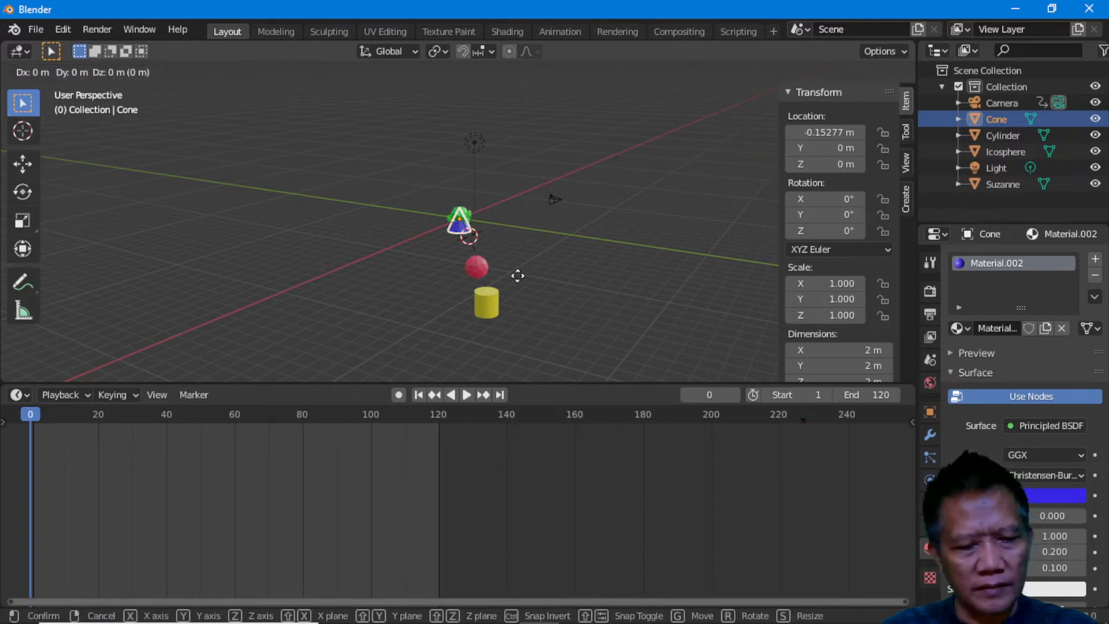
pyautogui.press('z')
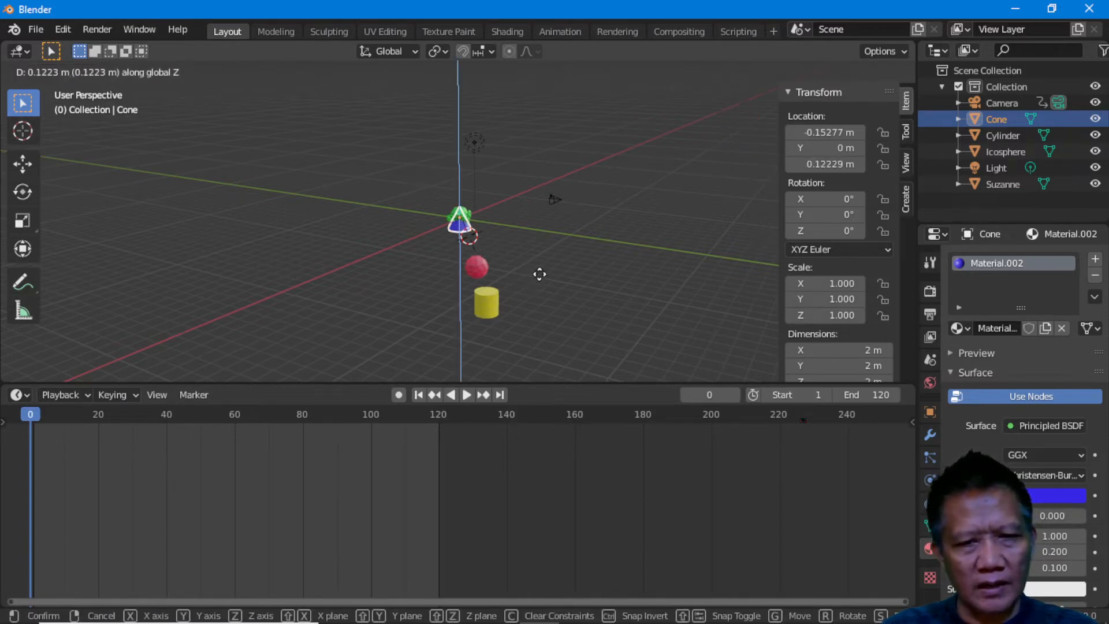
pyautogui.press('Escape')
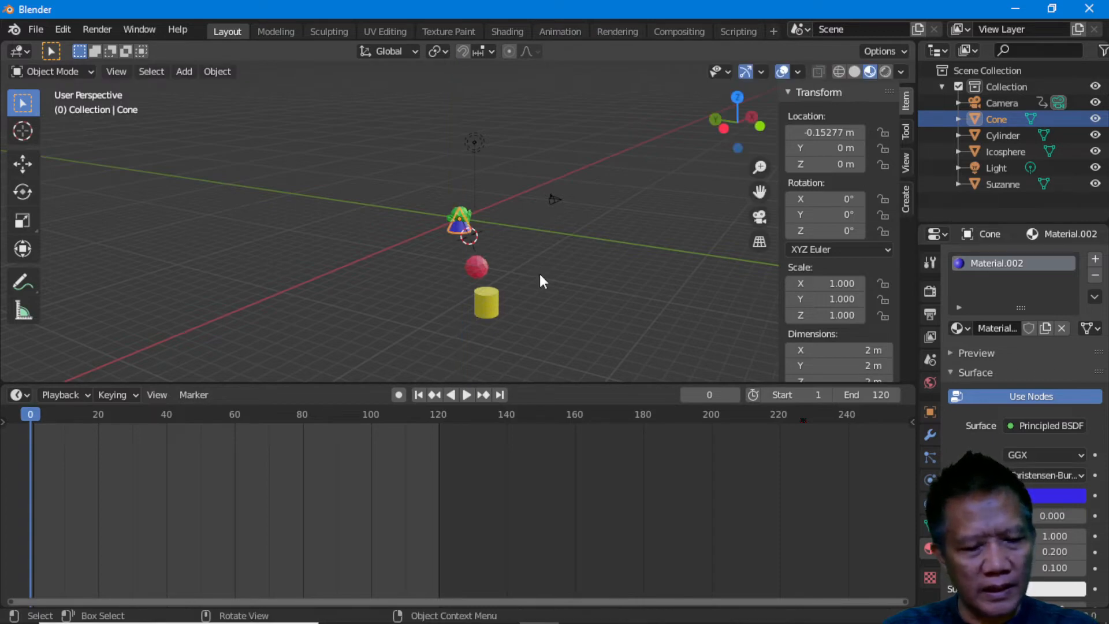
# - Move the cone along the global Y axis to about -2.77 m, in front of the monkey
pyautogui.press('g')
pyautogui.press('y')
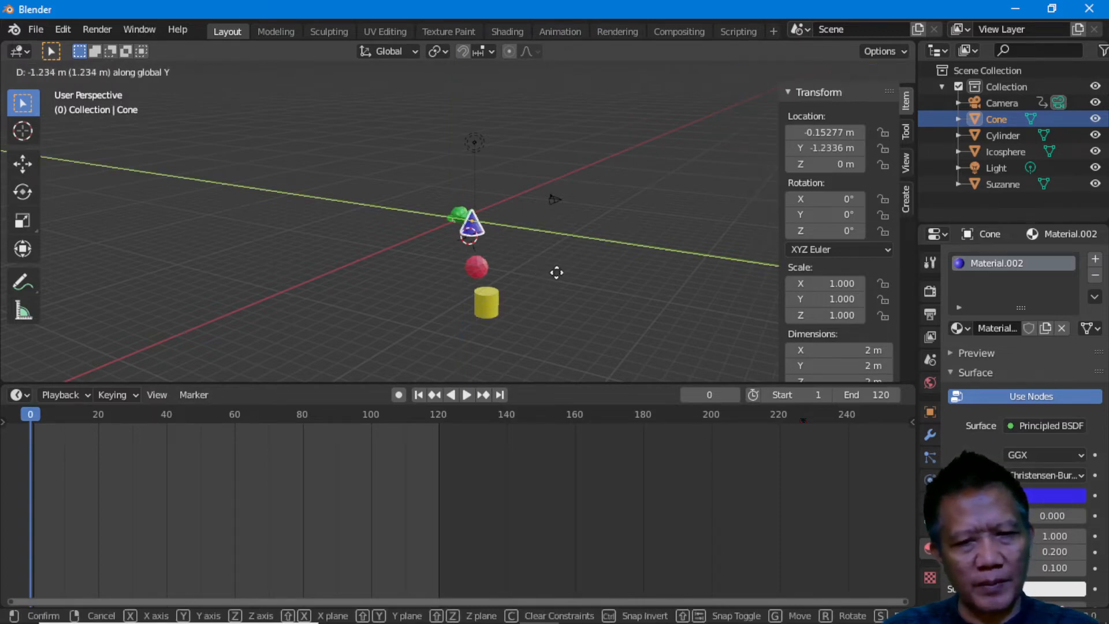
pyautogui.click(569, 273)
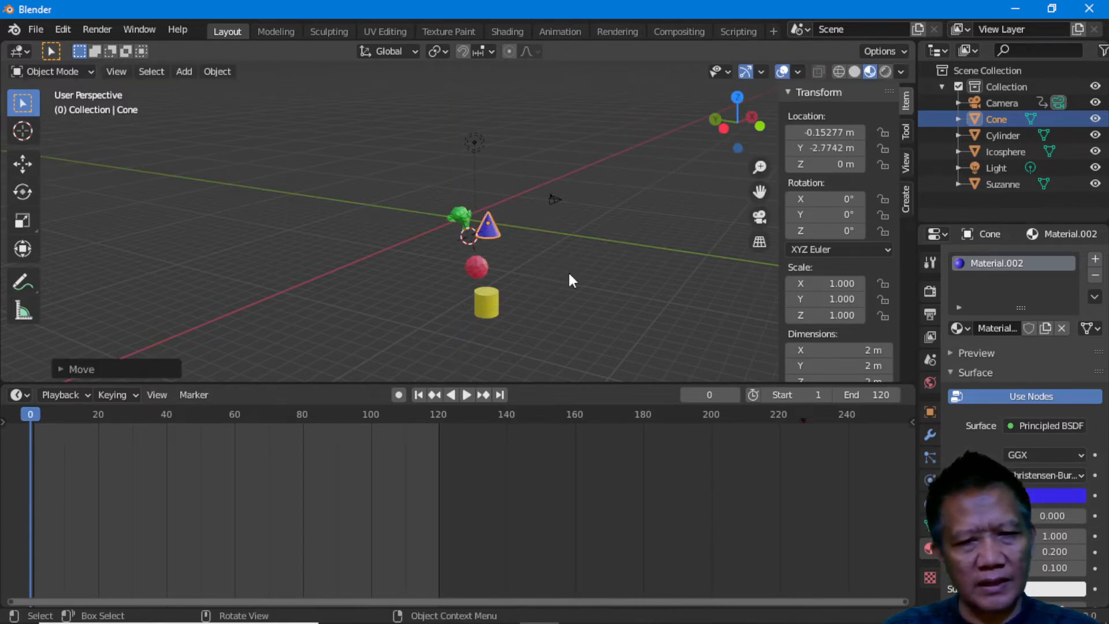
# - Set the ico sphere's X and Z location to 0 m
pyautogui.click(482, 264)
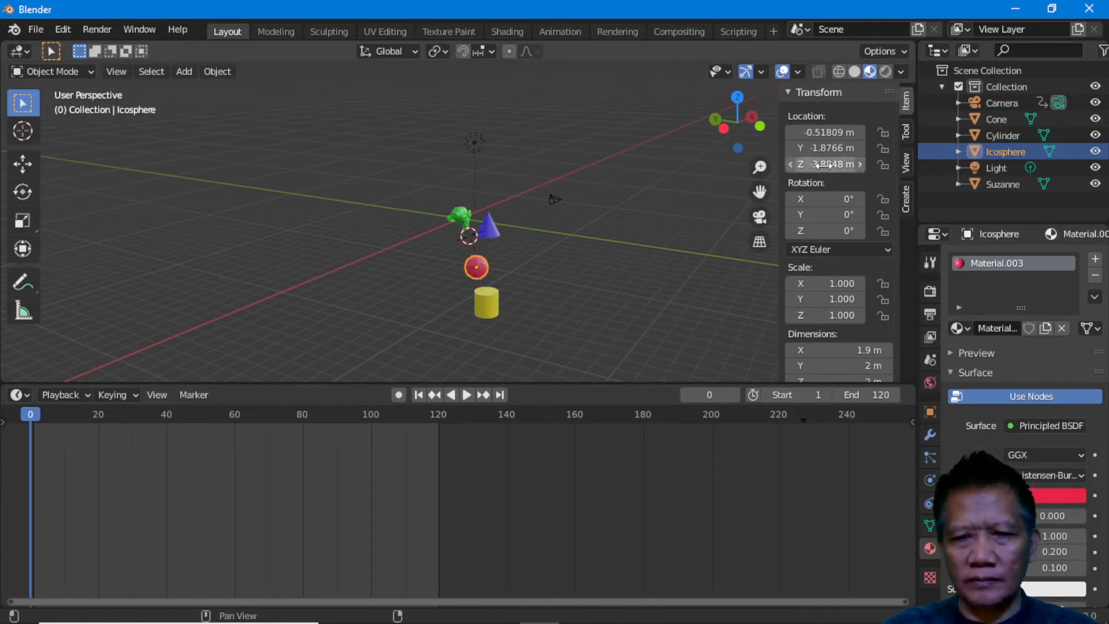
pyautogui.click(853, 132)
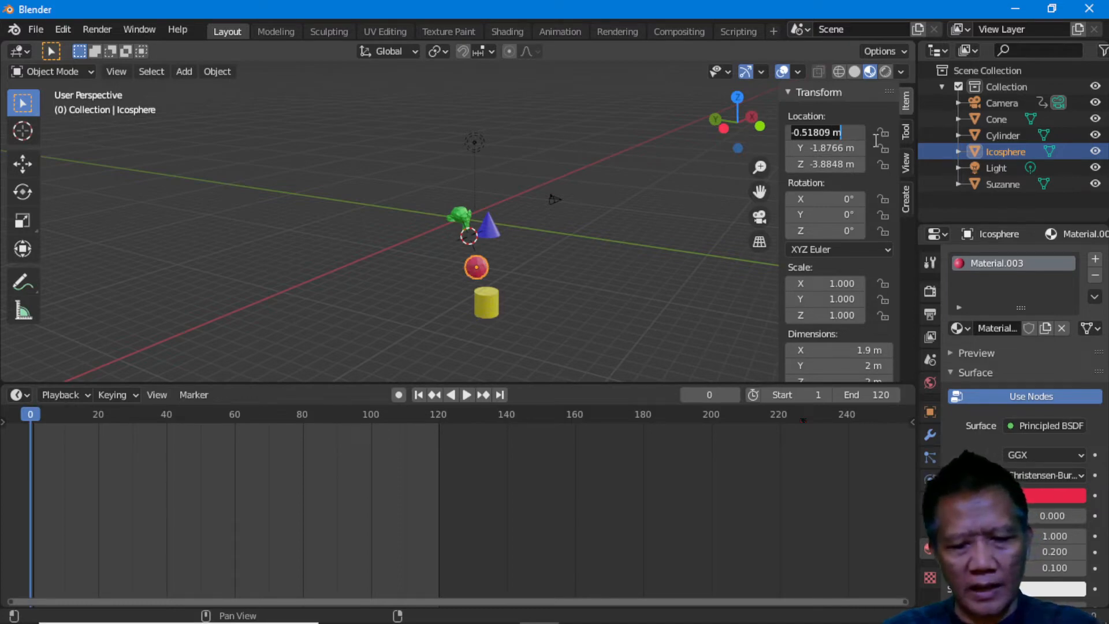
pyautogui.write('0')
pyautogui.press('Return')
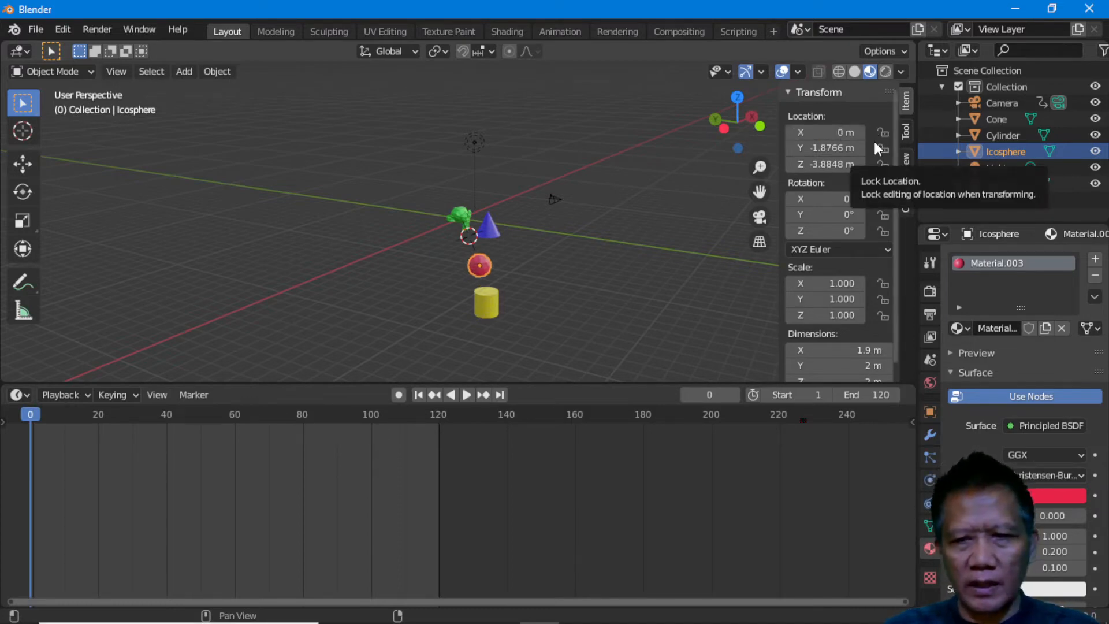
pyautogui.moveTo(667, 306); pyautogui.dragTo(493, 304, button='middle')
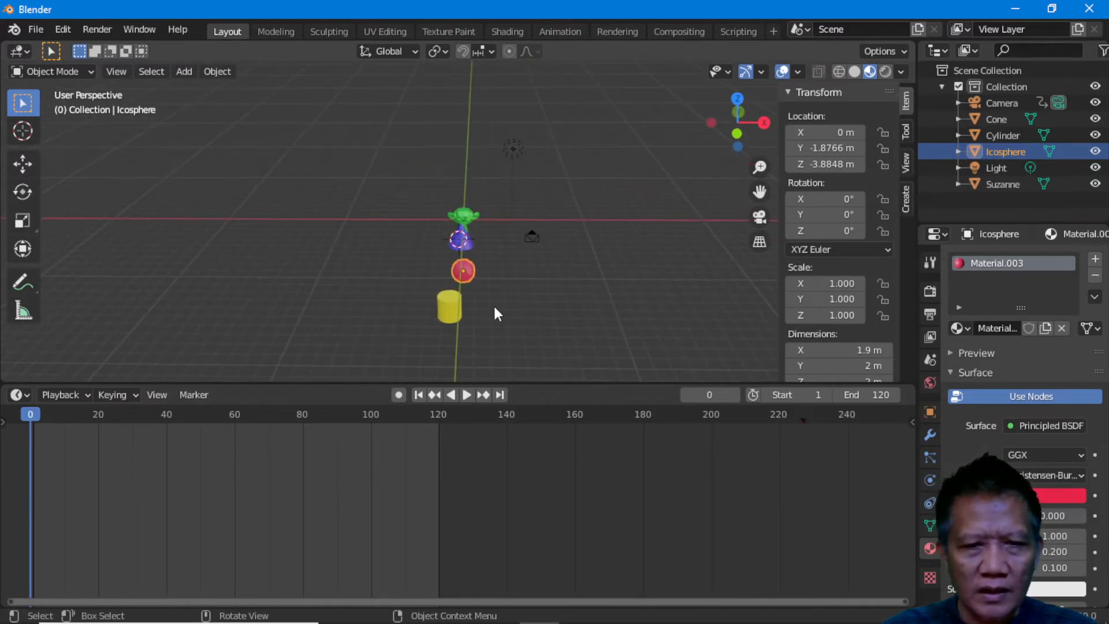
pyautogui.click(860, 164)
pyautogui.write('0')
pyautogui.press('Return')
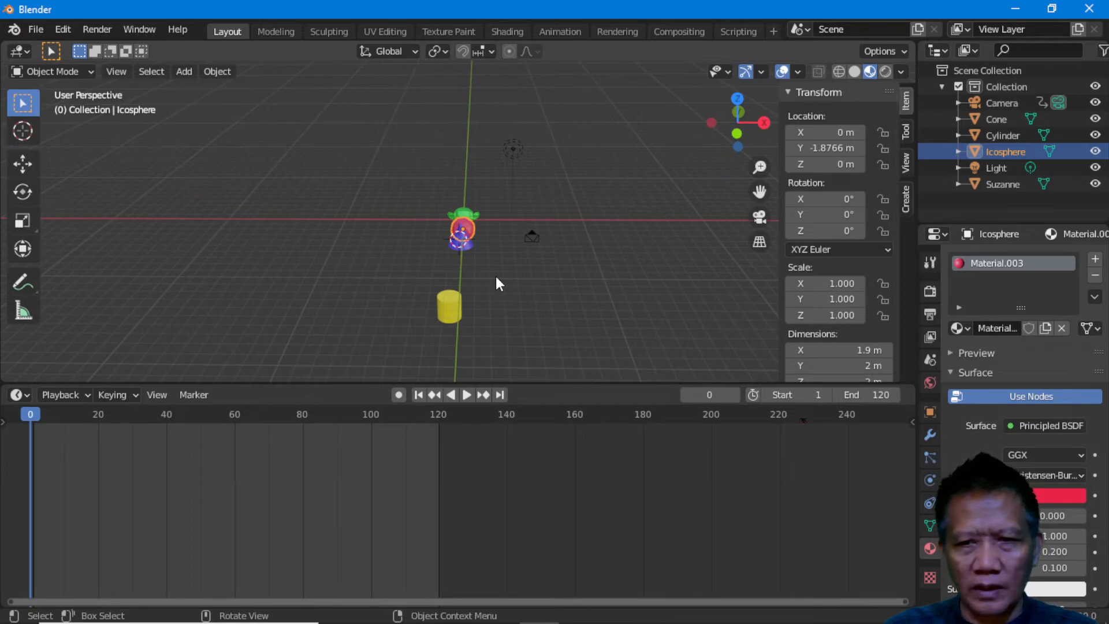
pyautogui.moveTo(495, 274); pyautogui.dragTo(686, 324, button='middle')
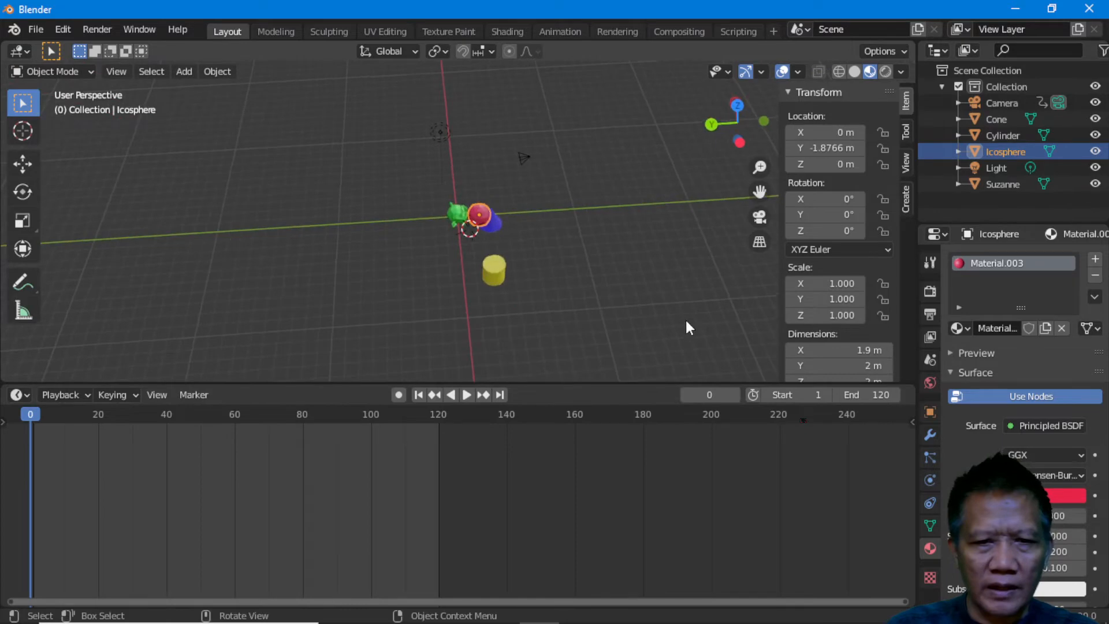
pyautogui.click(495, 226)
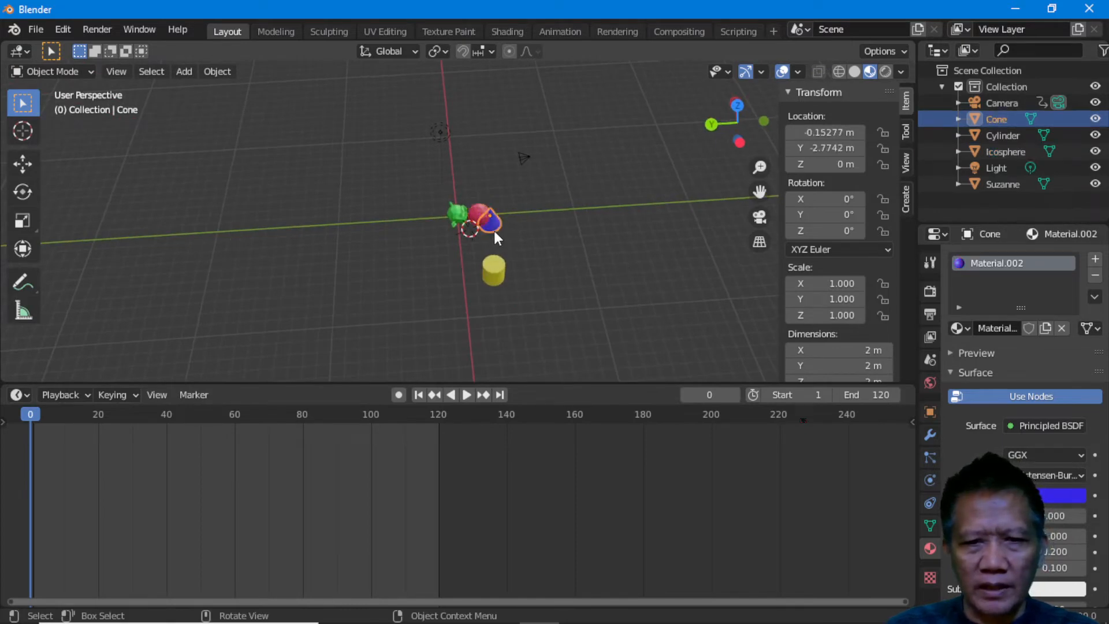
pyautogui.click(826, 132)
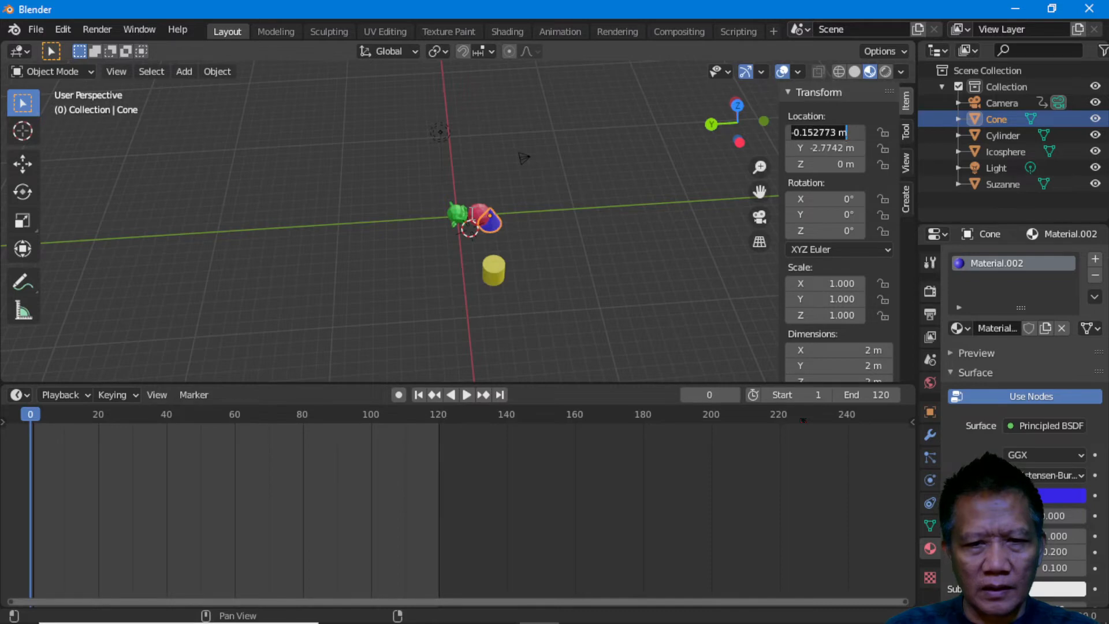
pyautogui.press('Return')
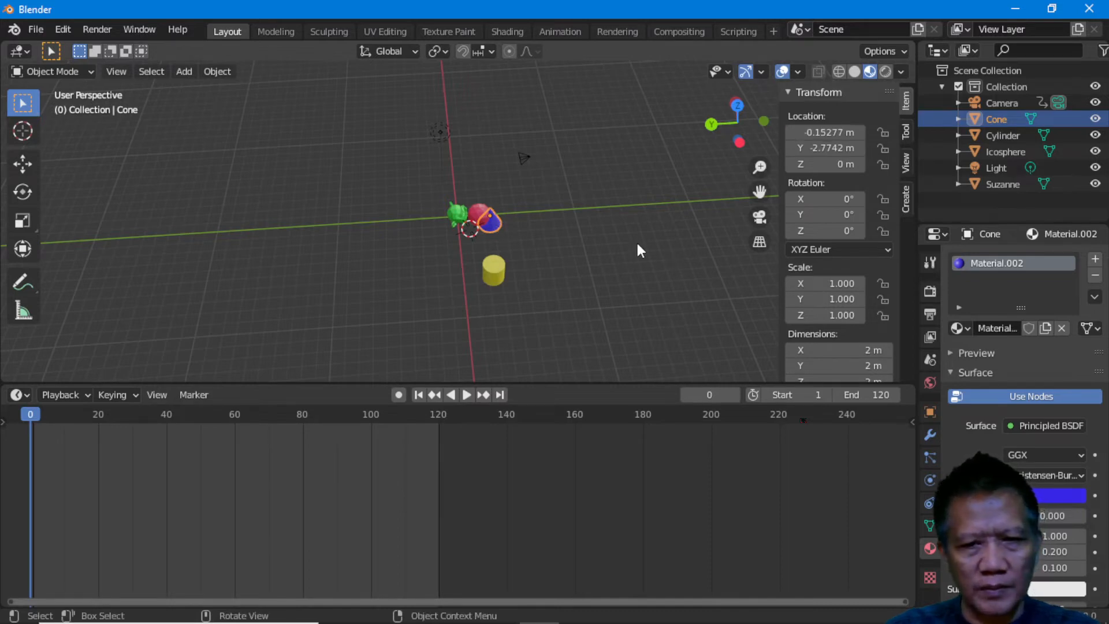
pyautogui.hotkey('alt', 'a')
pyautogui.click(493, 223)
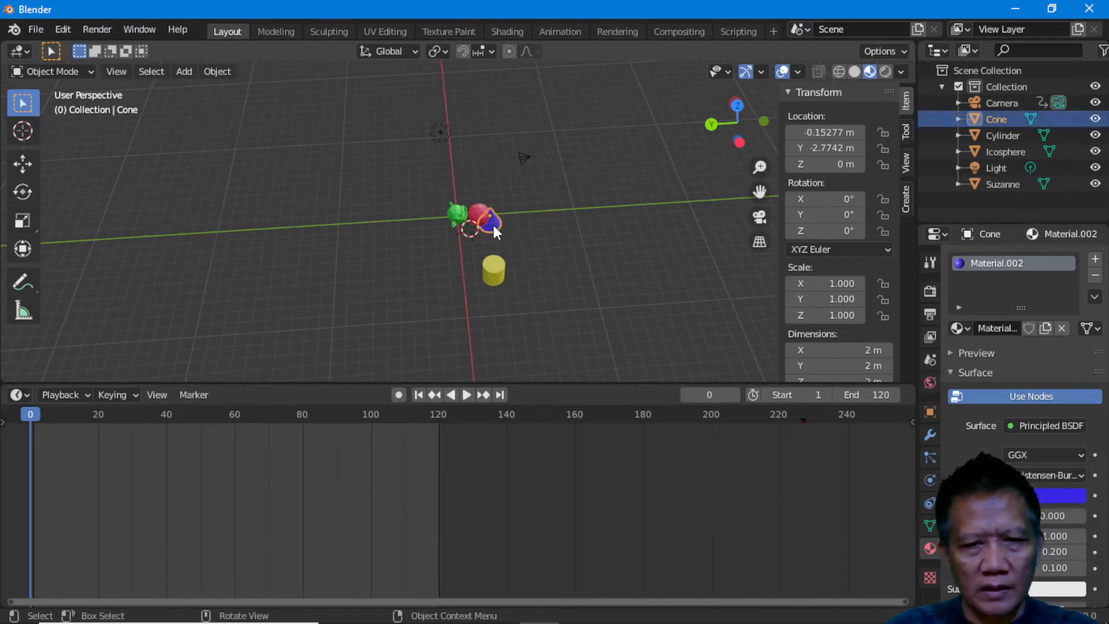
pyautogui.click(841, 148)
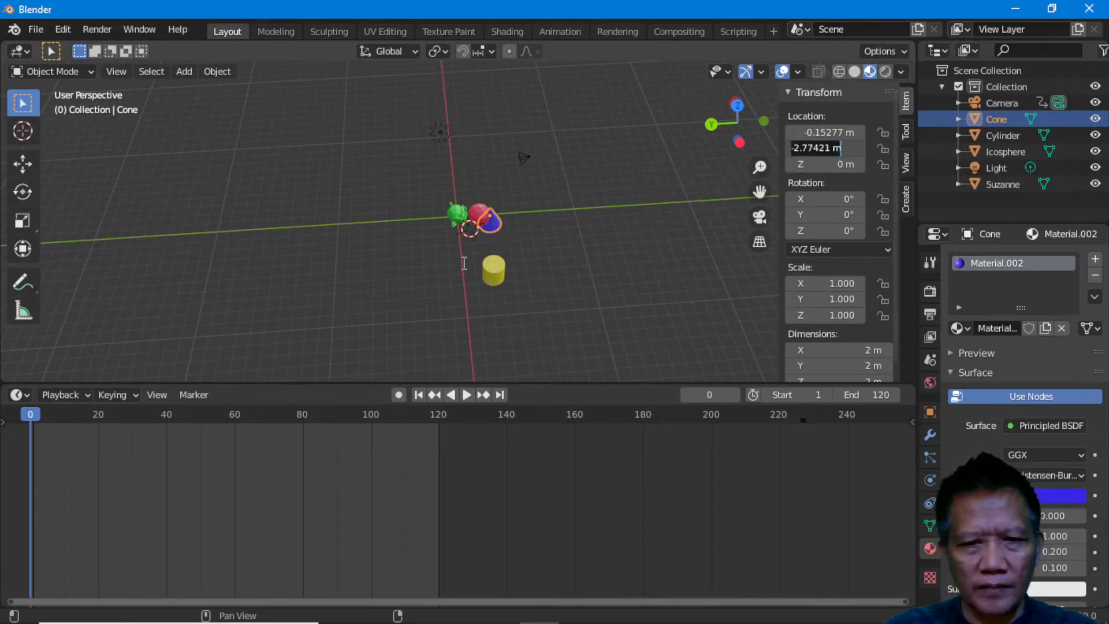
pyautogui.press('Return')
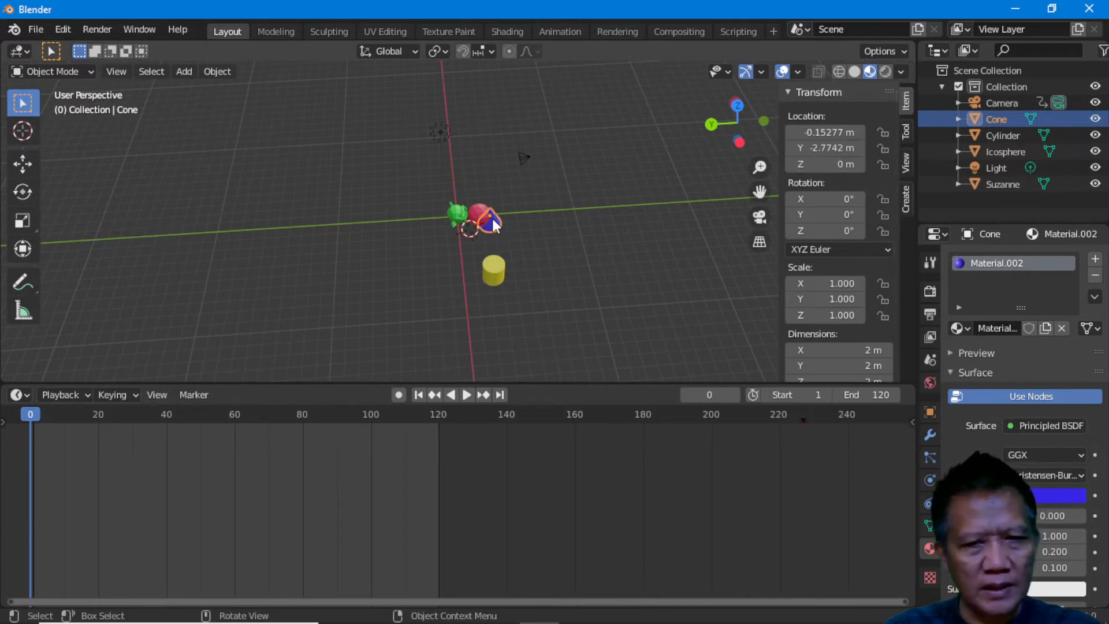
# - Move the cone along the global Y axis to about -5.56 m, away from the ico sphere
pyautogui.click(508, 223)
pyautogui.click(491, 225)
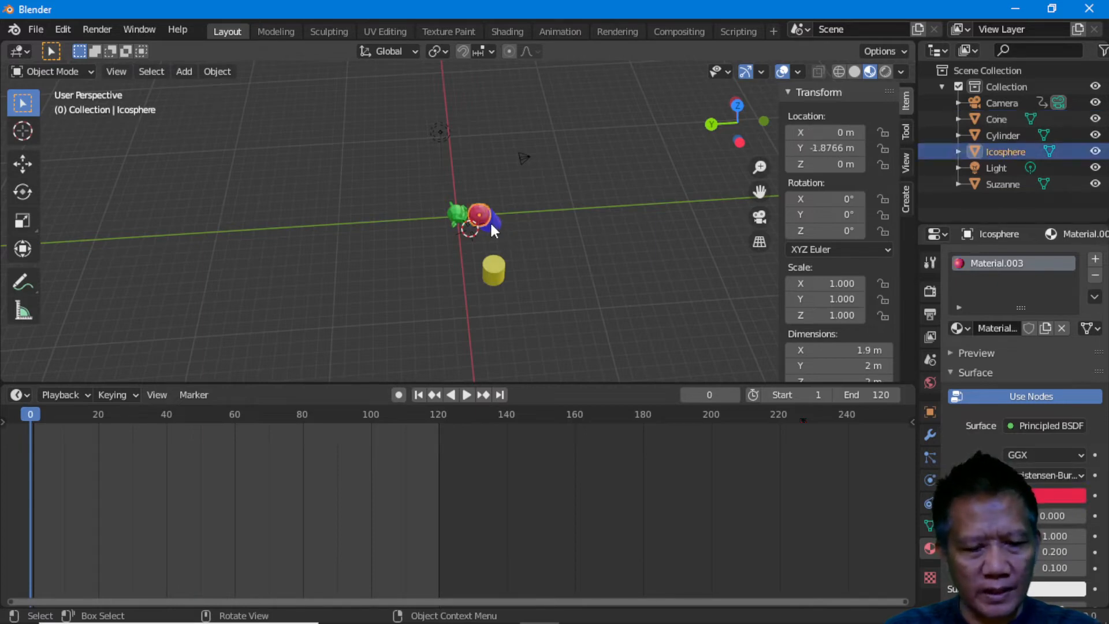
pyautogui.click(500, 230)
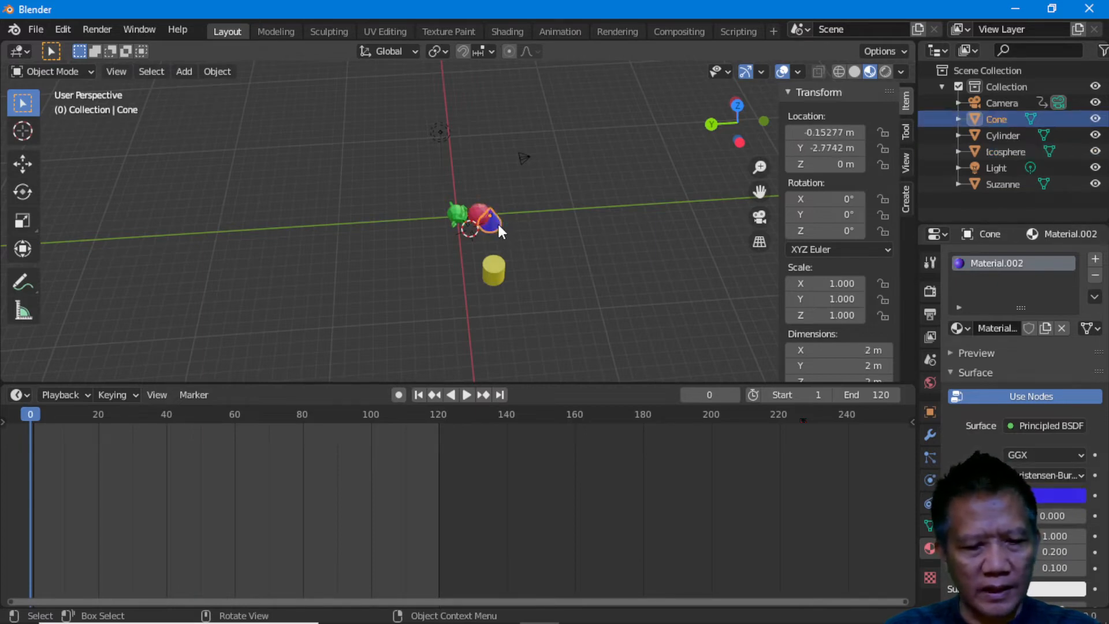
pyautogui.press('g')
pyautogui.press('y')
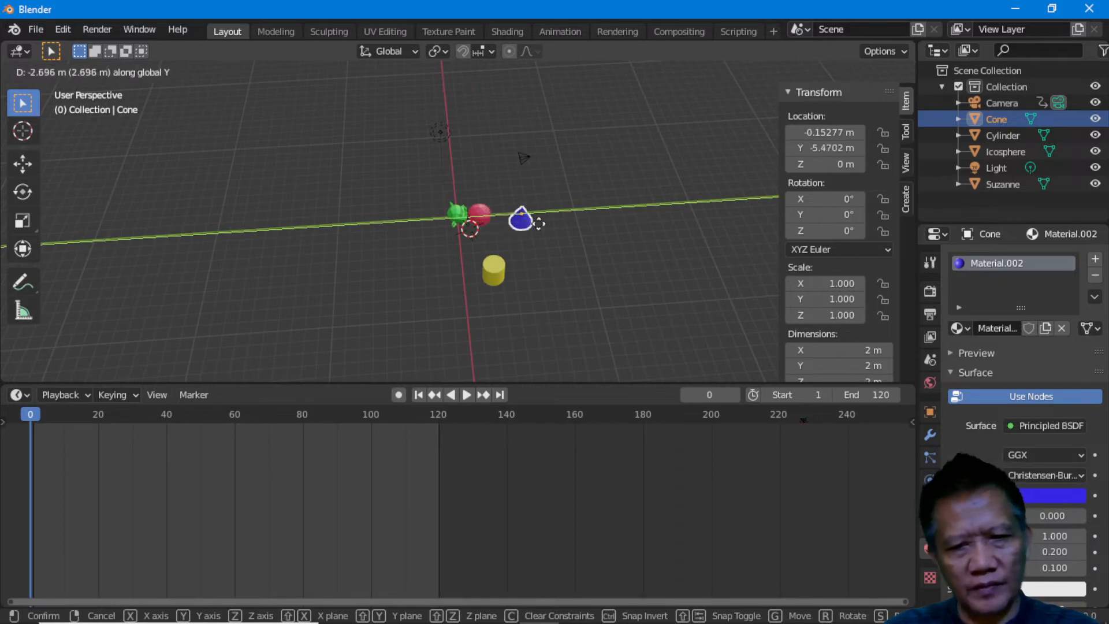
pyautogui.click(503, 221)
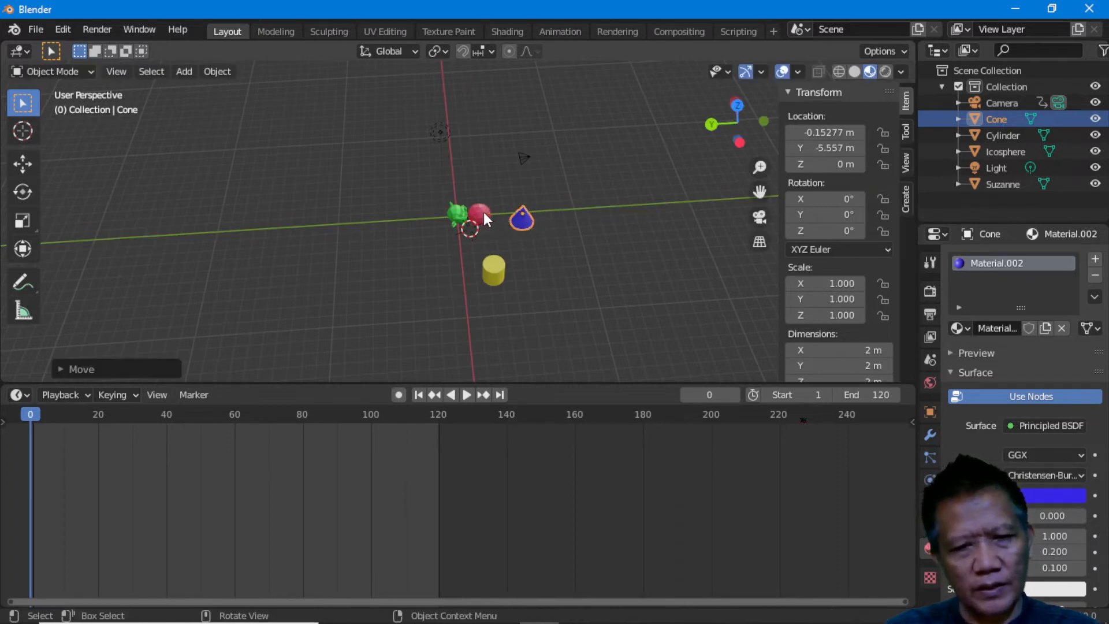
# - Move the ico sphere along the global Y axis to about midway between the monkey and the cone
pyautogui.click(483, 213)
pyautogui.press('g')
pyautogui.press('y')
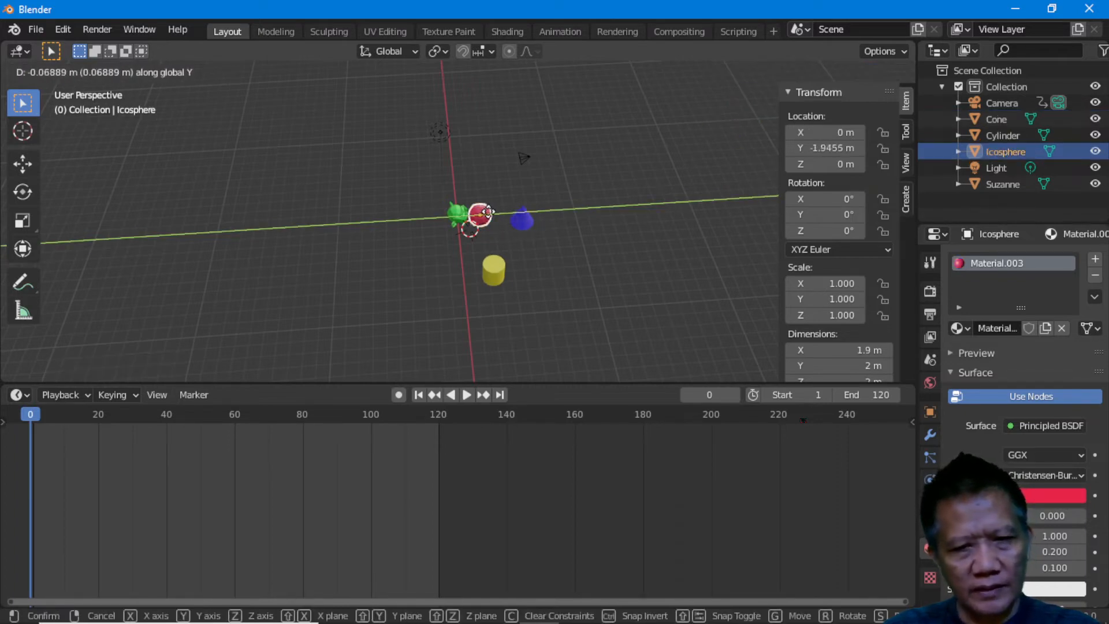
pyautogui.click(505, 253)
pyautogui.click(499, 268)
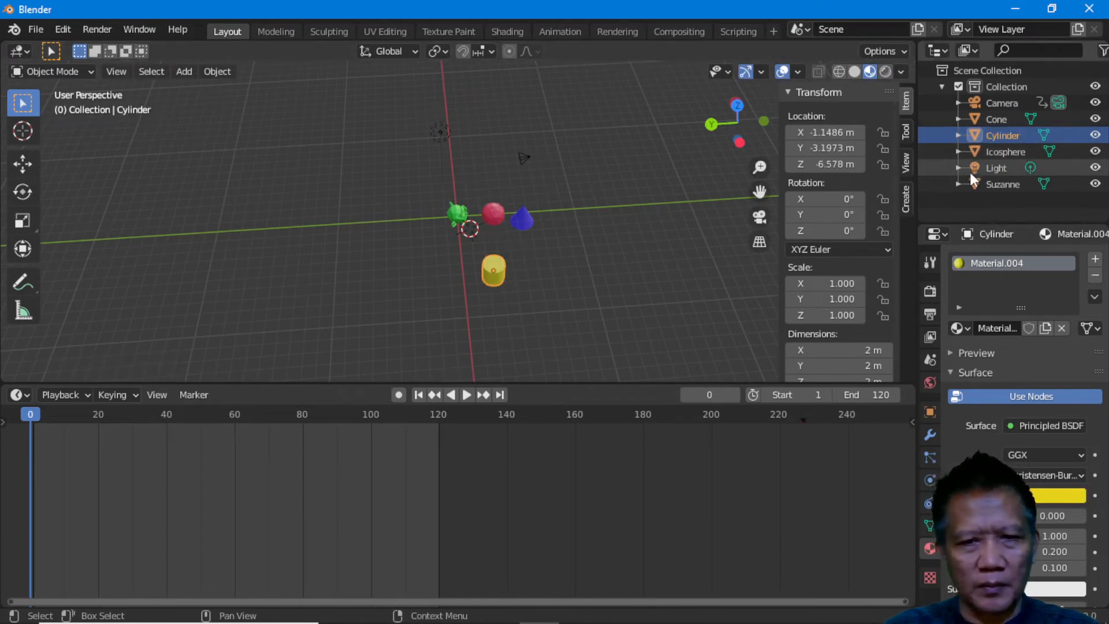
pyautogui.click(831, 148)
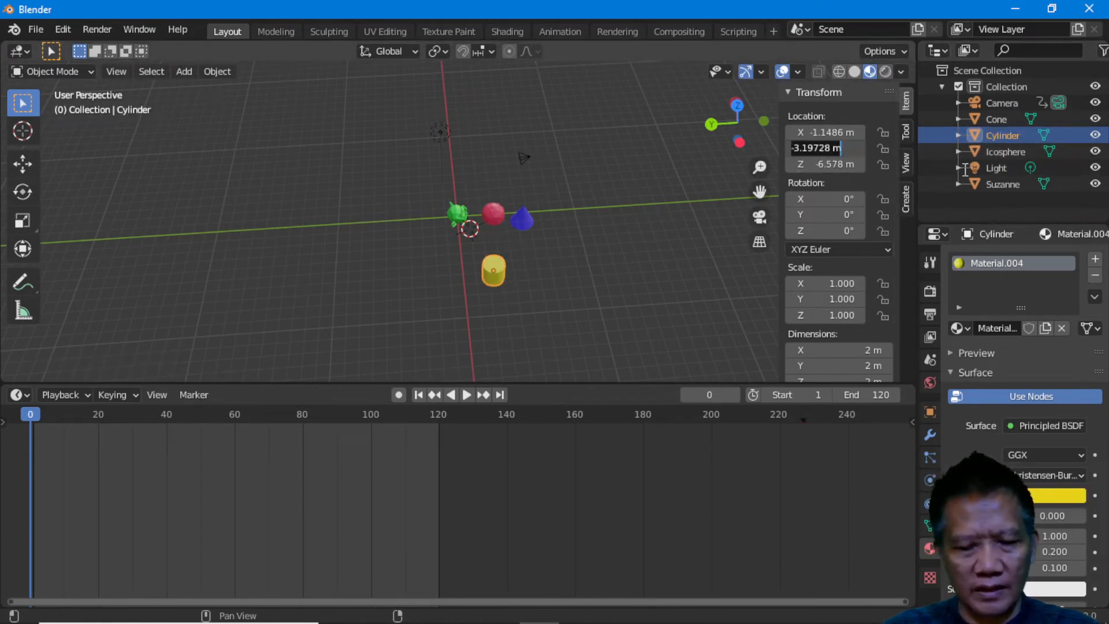
pyautogui.write('0')
pyautogui.press('Return')
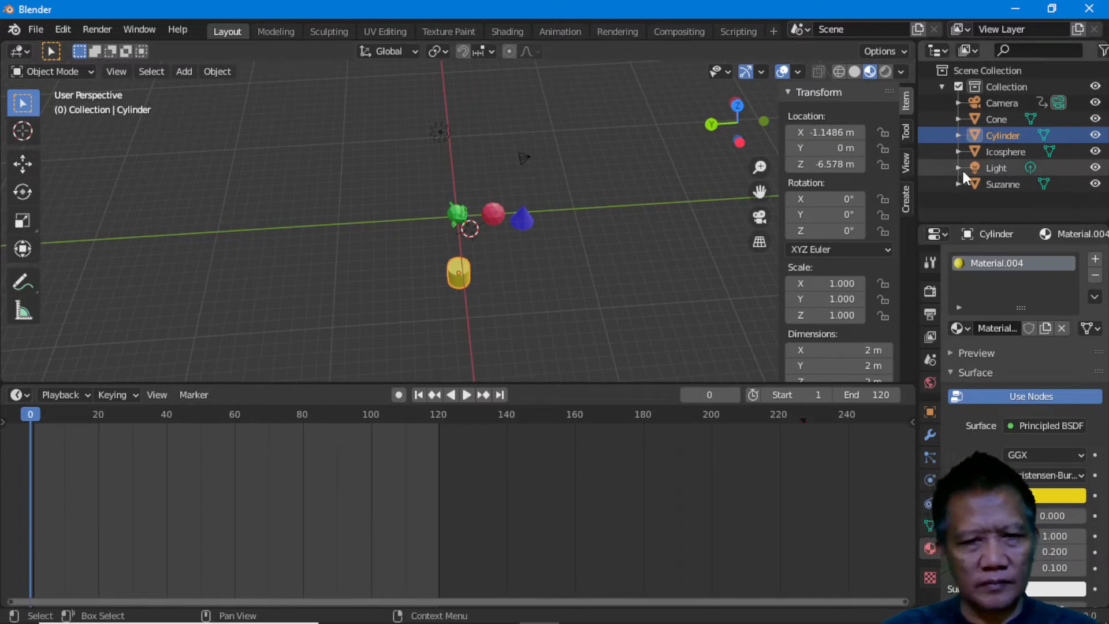
pyautogui.hotkey('ctrl', 'z')
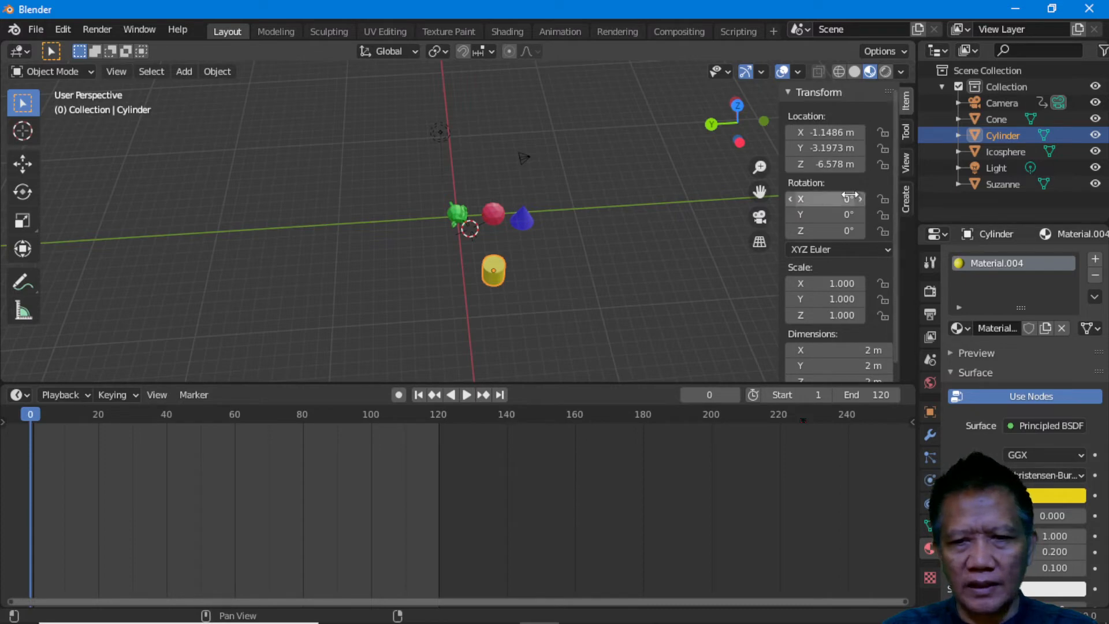
# - Move the cylinder along the global Y axis to about -11.79 m, beyond the cone, and deselect it
pyautogui.hotkey('alt', 'a')
pyautogui.click(494, 272)
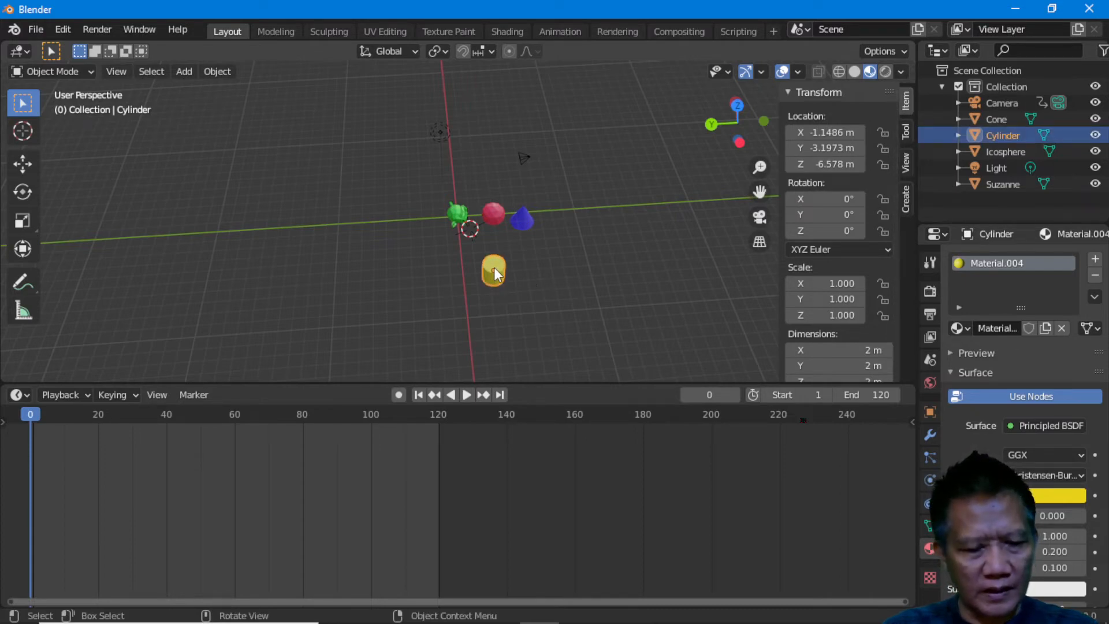
pyautogui.press('g')
pyautogui.press('y')
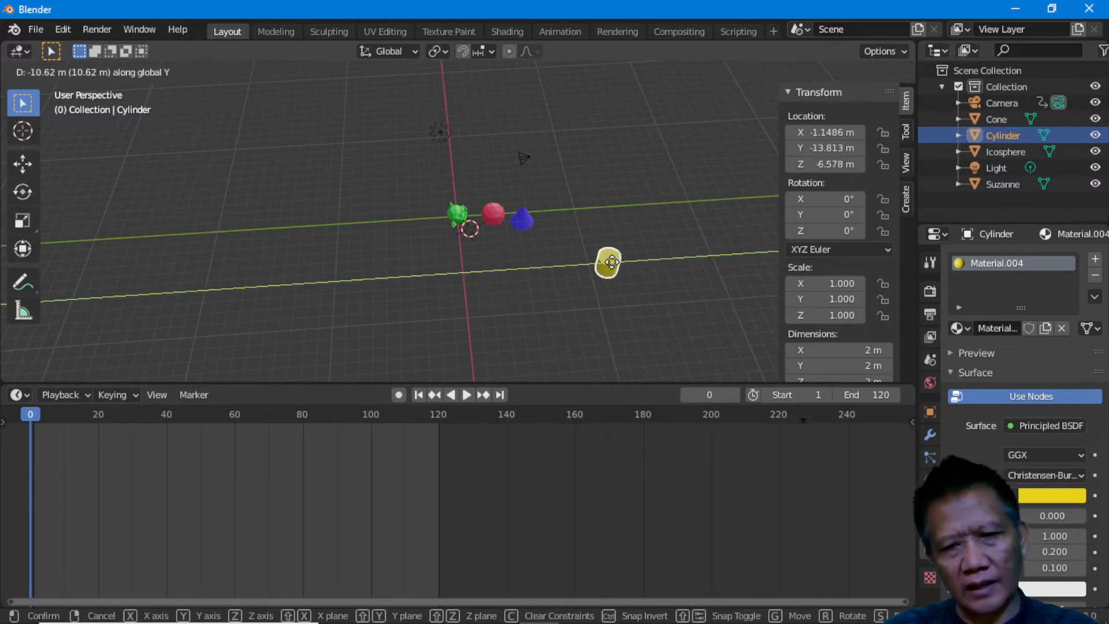
pyautogui.click(592, 255)
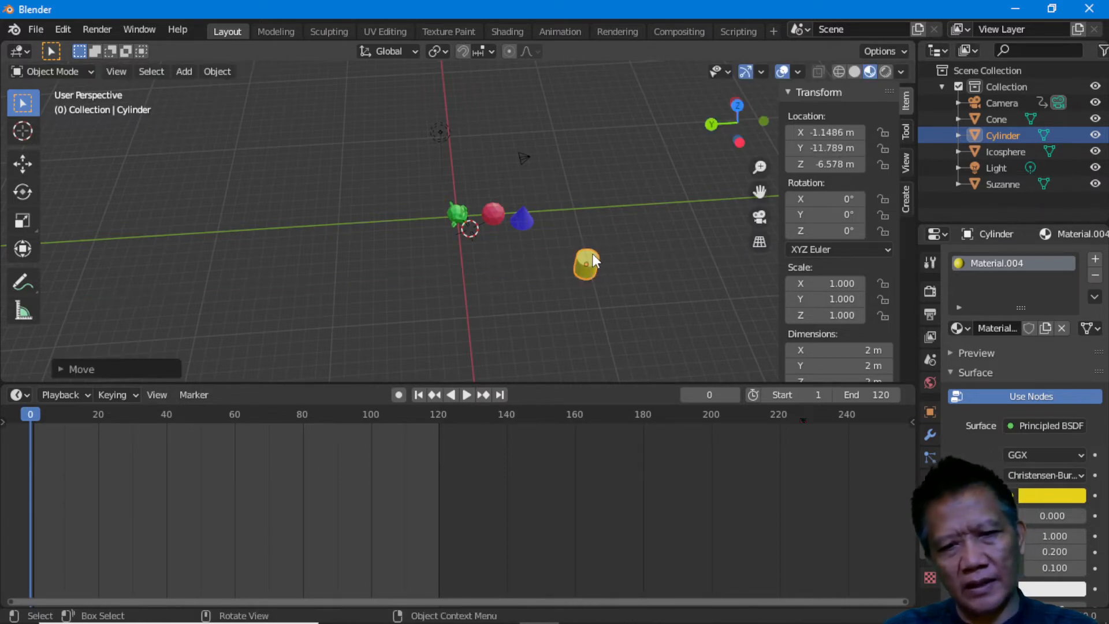
pyautogui.click(630, 248)
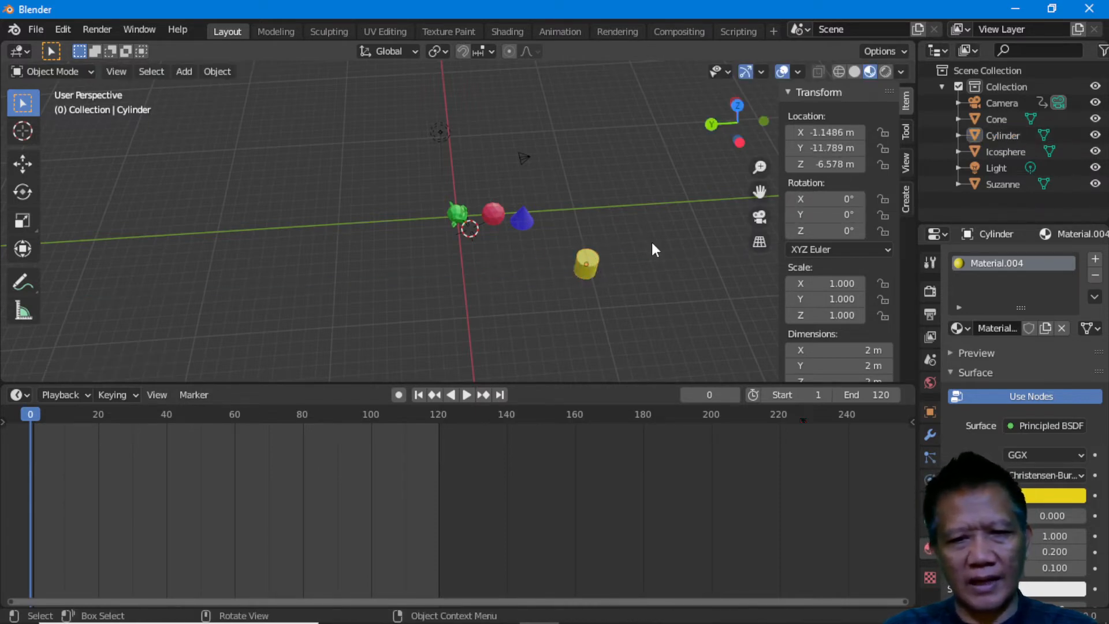
# - Set the cylinder's X and Z location to 0 m
pyautogui.click(579, 263)
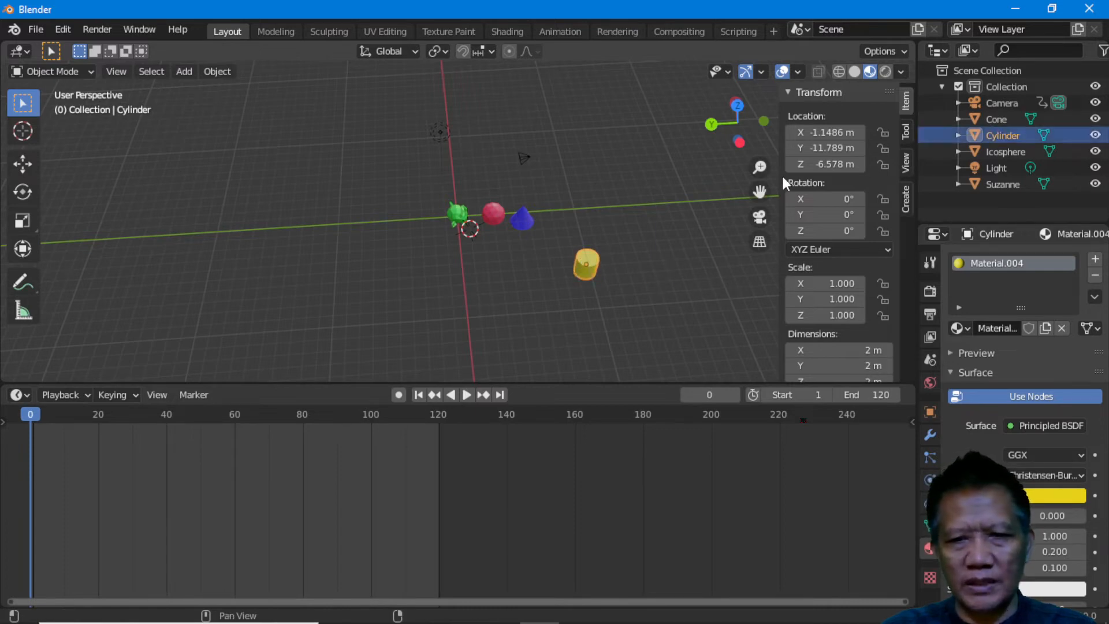
pyautogui.click(828, 133)
pyautogui.write('0')
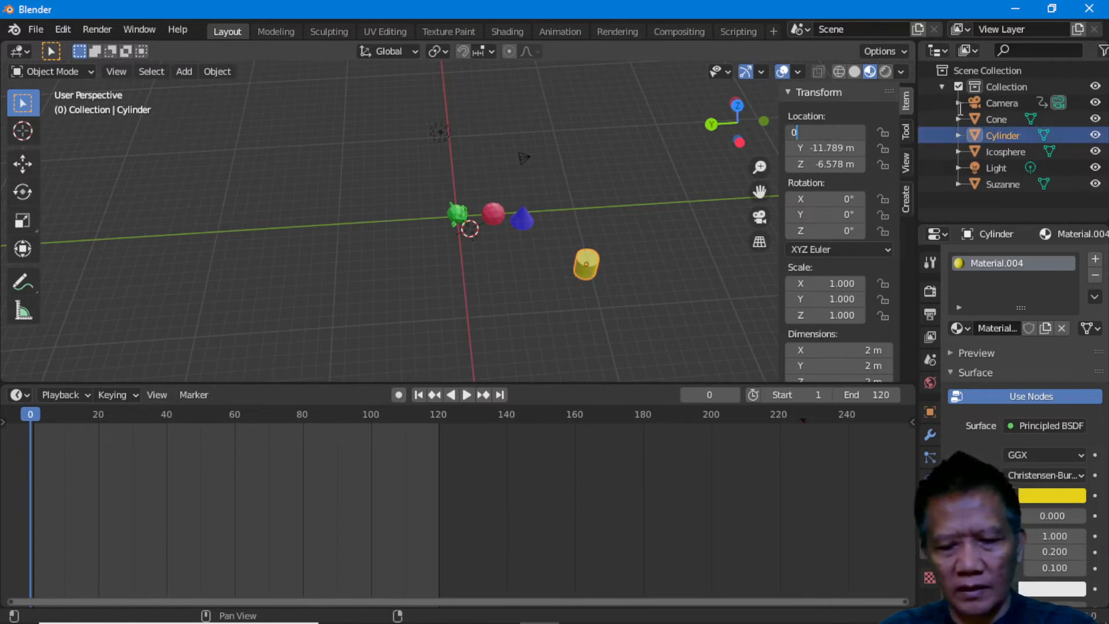
pyautogui.press('Return')
pyautogui.moveTo(668, 287); pyautogui.dragTo(615, 218, button='middle')
pyautogui.click(823, 163)
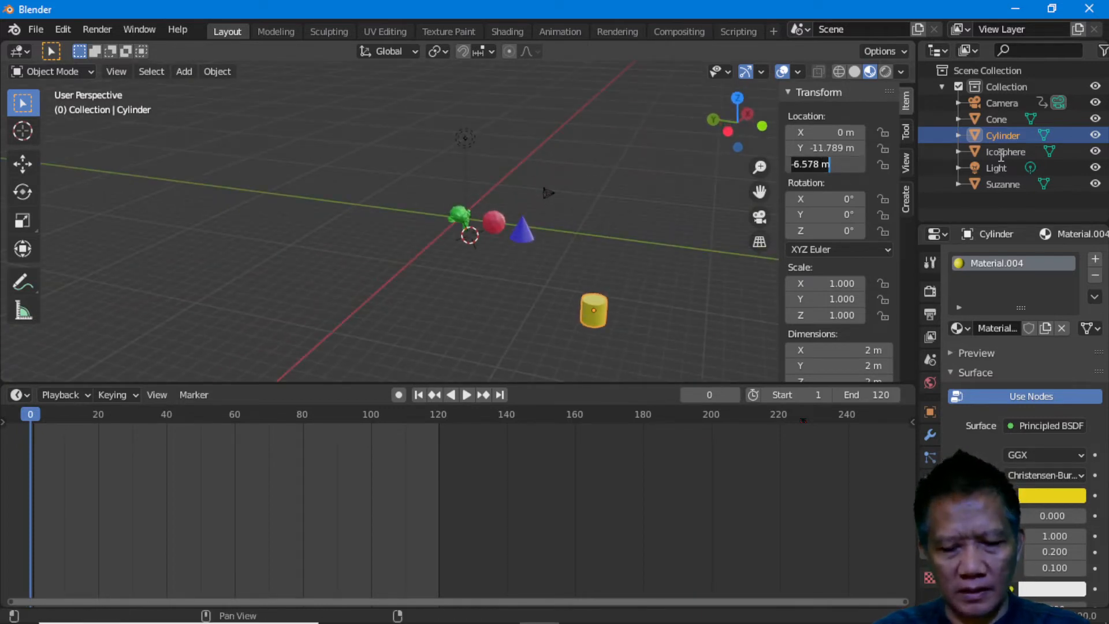
pyautogui.write('0')
pyautogui.press('Return')
# - Move the camera along the global Y axis to about -16.66 m, past the cylinder
pyautogui.moveTo(630, 251); pyautogui.dragTo(309, 243, button='middle')
pyautogui.click(386, 230)
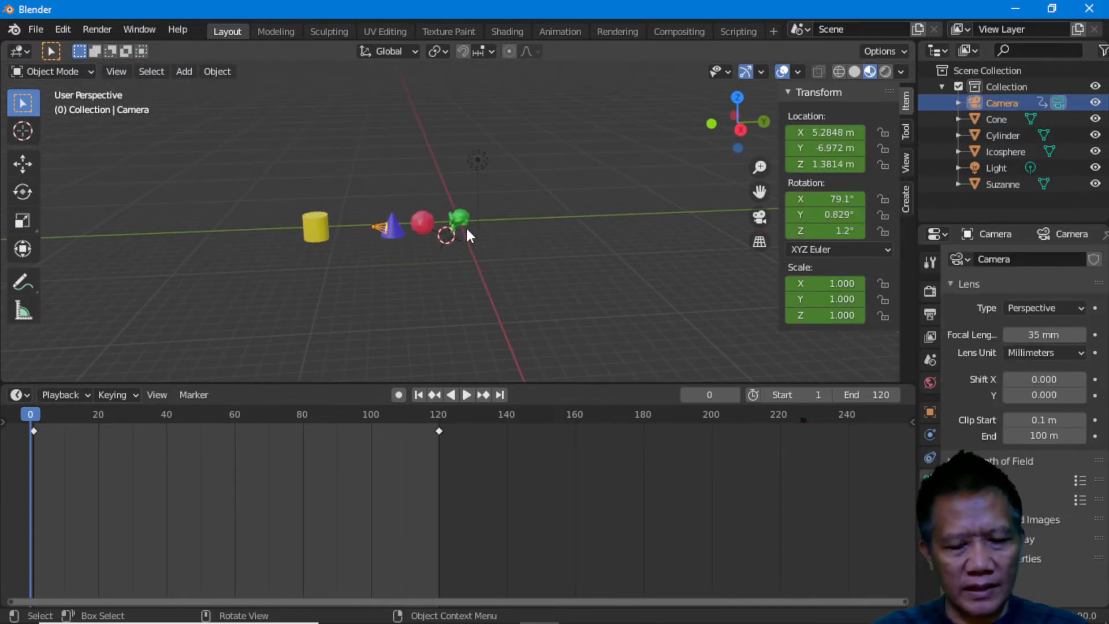
pyautogui.press('g')
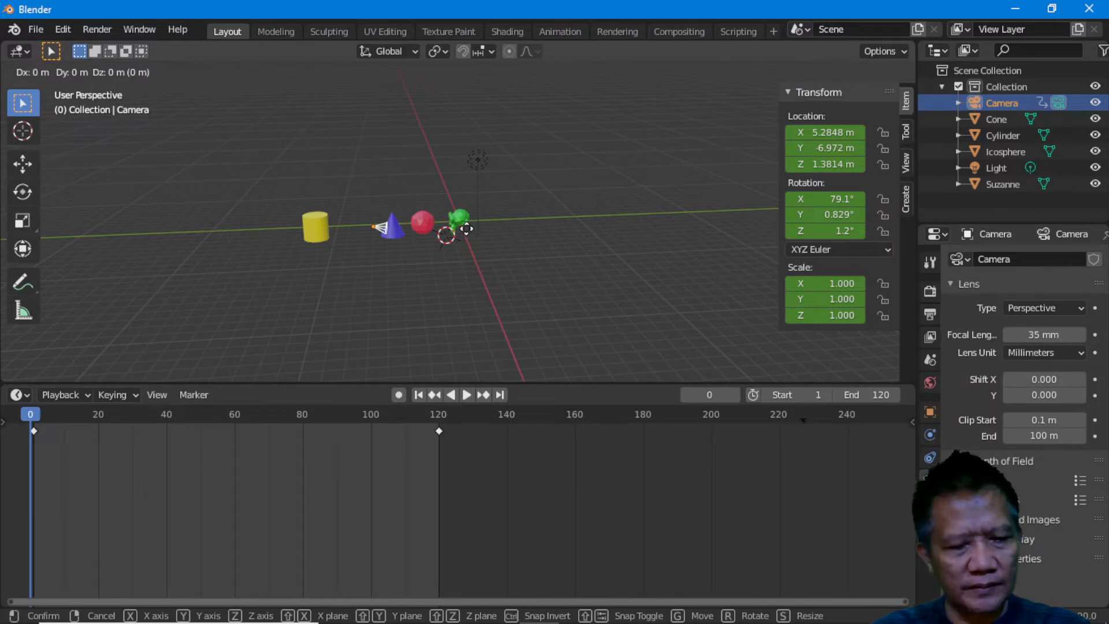
pyautogui.press('y')
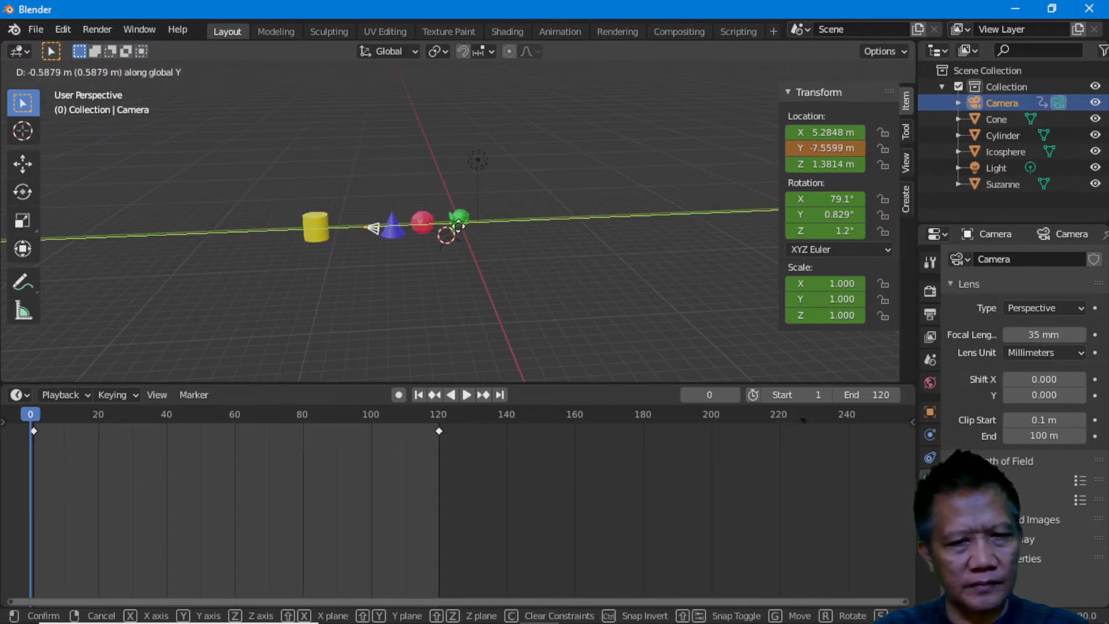
pyautogui.click(328, 250)
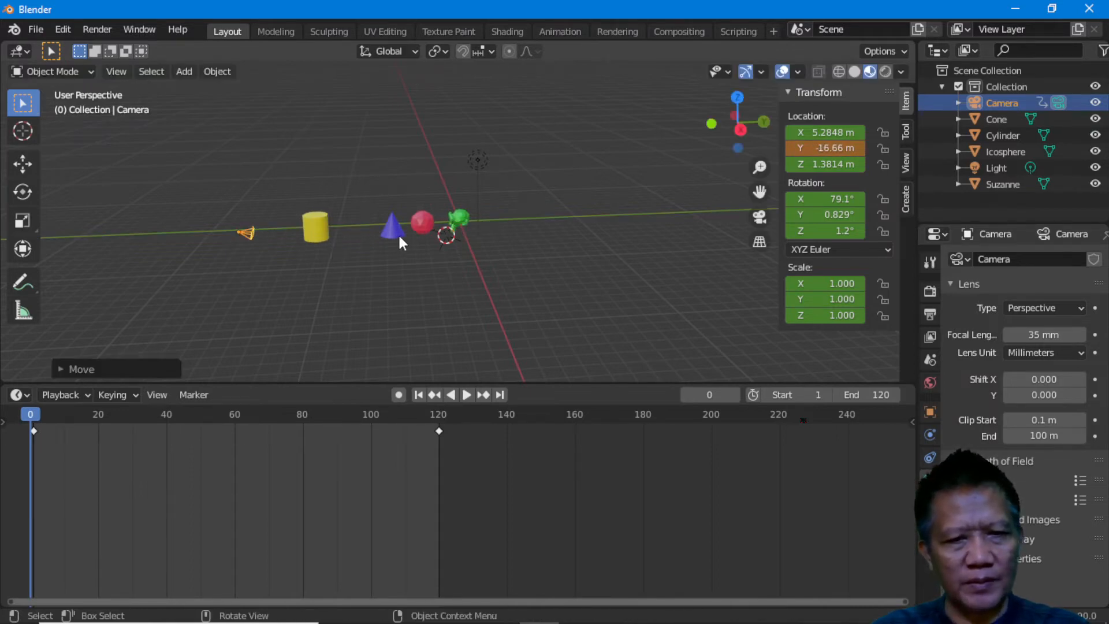
# - Move the cone along the global Y axis to about -7.43 m, between the ico sphere and the cylinder
pyautogui.click(394, 225)
pyautogui.press('g')
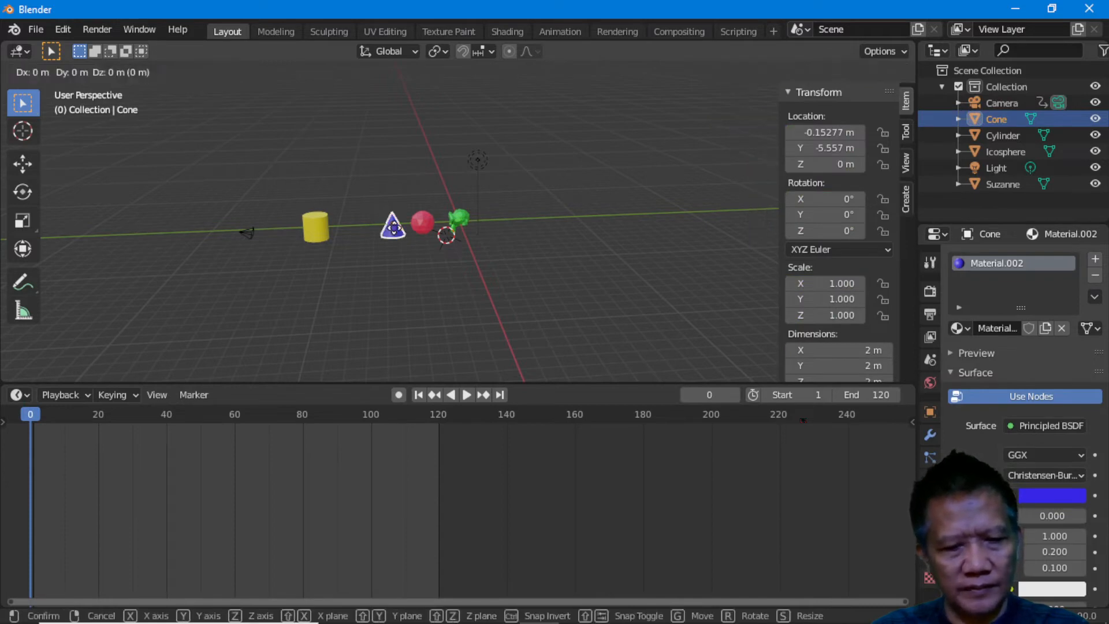
pyautogui.press('y')
pyautogui.click(409, 231)
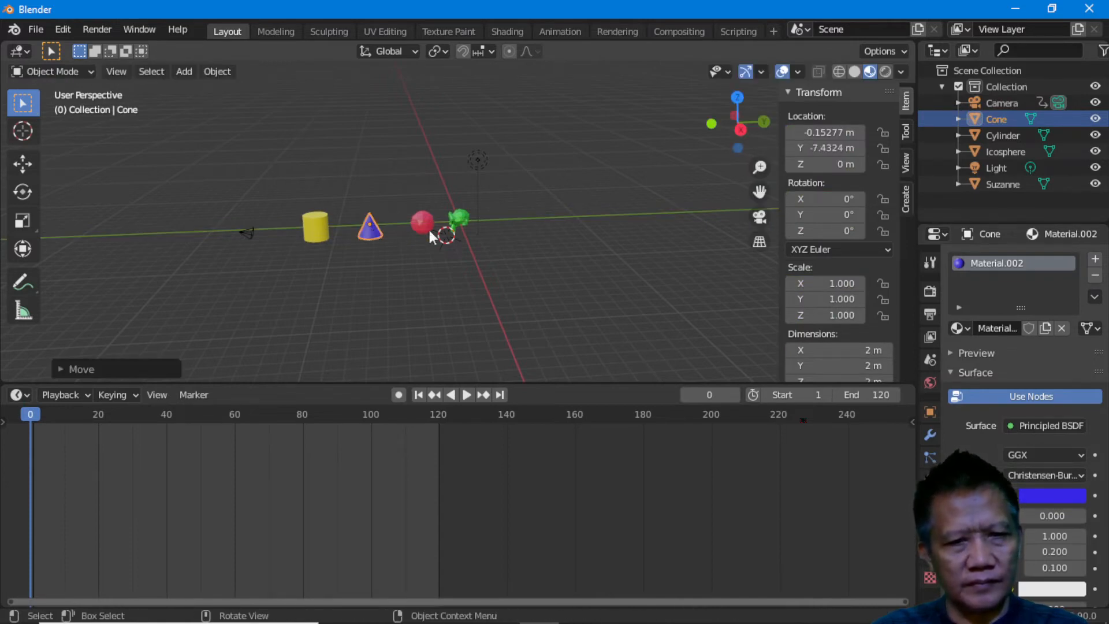
# - Frame the monkey, ico sphere, cone and cylinder from an angled front view and align the camera to that view
pyautogui.moveTo(370, 275); pyautogui.dragTo(564, 282, button='middle')
pyautogui.scroll(6, 565, 282)
pyautogui.scroll(-5, 604, 262)
pyautogui.moveTo(618, 292); pyautogui.dragTo(593, 301, button='middle')
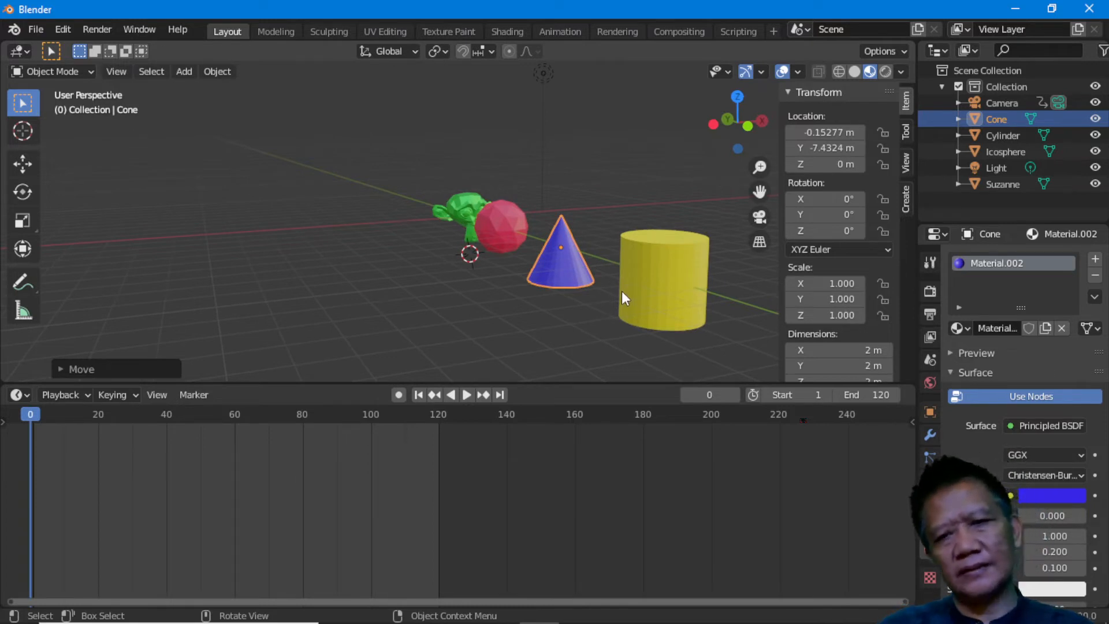
pyautogui.moveTo(619, 292)
pyautogui.mouseDown(button='middle')
pyautogui.moveTo(574, 286)
pyautogui.moveTo(623, 301)
pyautogui.moveTo(636, 289)
pyautogui.mouseUp(button='middle')
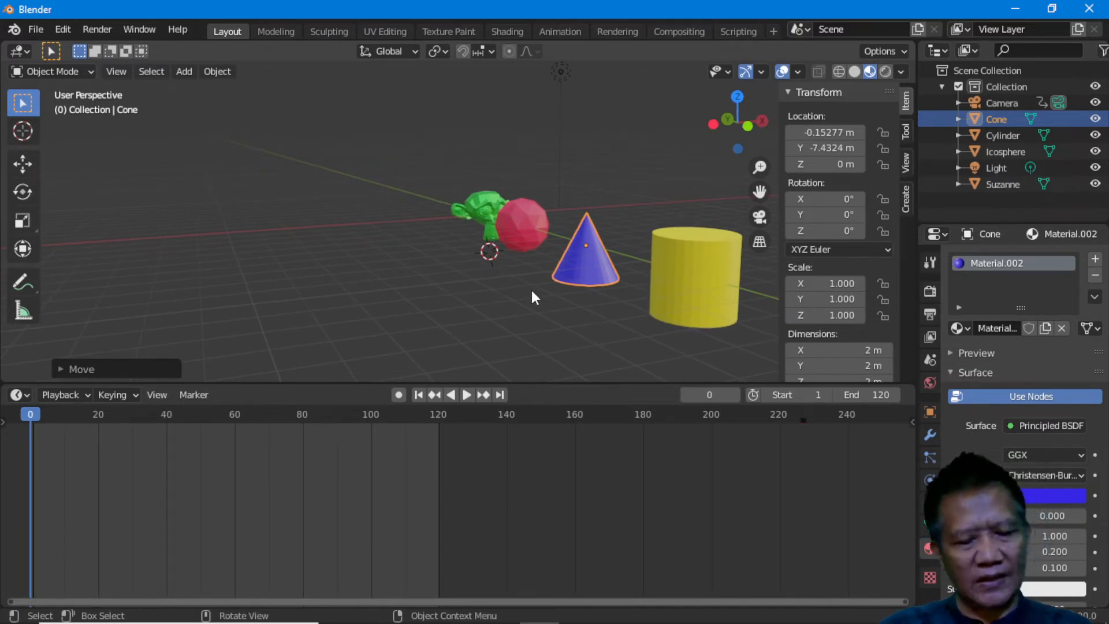
pyautogui.press('KP_0')
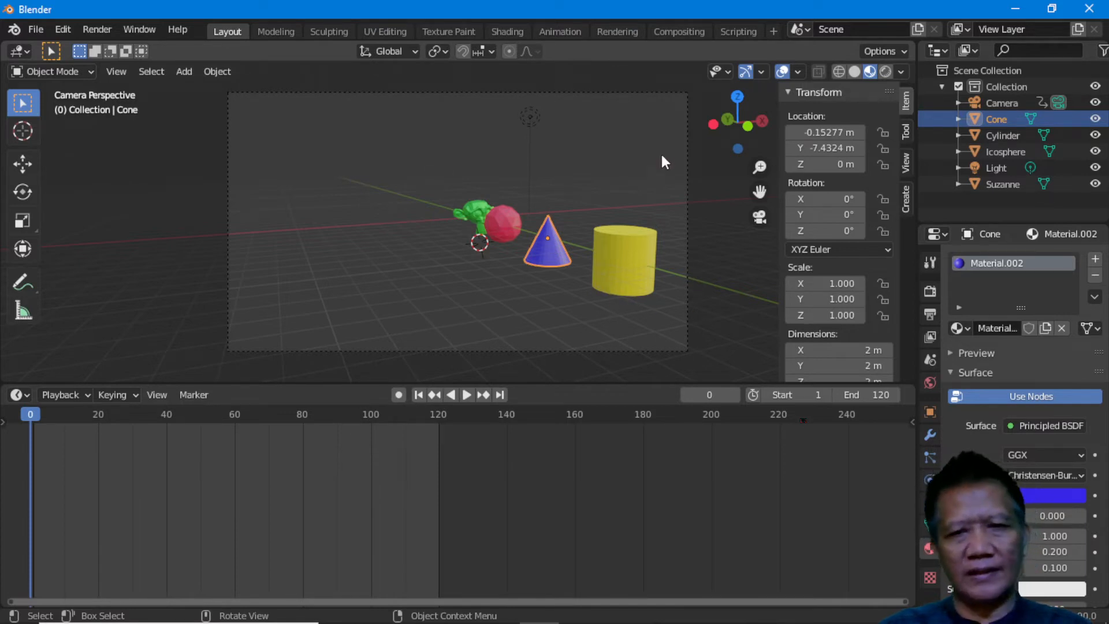
# - Lock the camera to the view and shift the framing so the row of objects sits nearer the centre of the frame
pyautogui.click(674, 92)
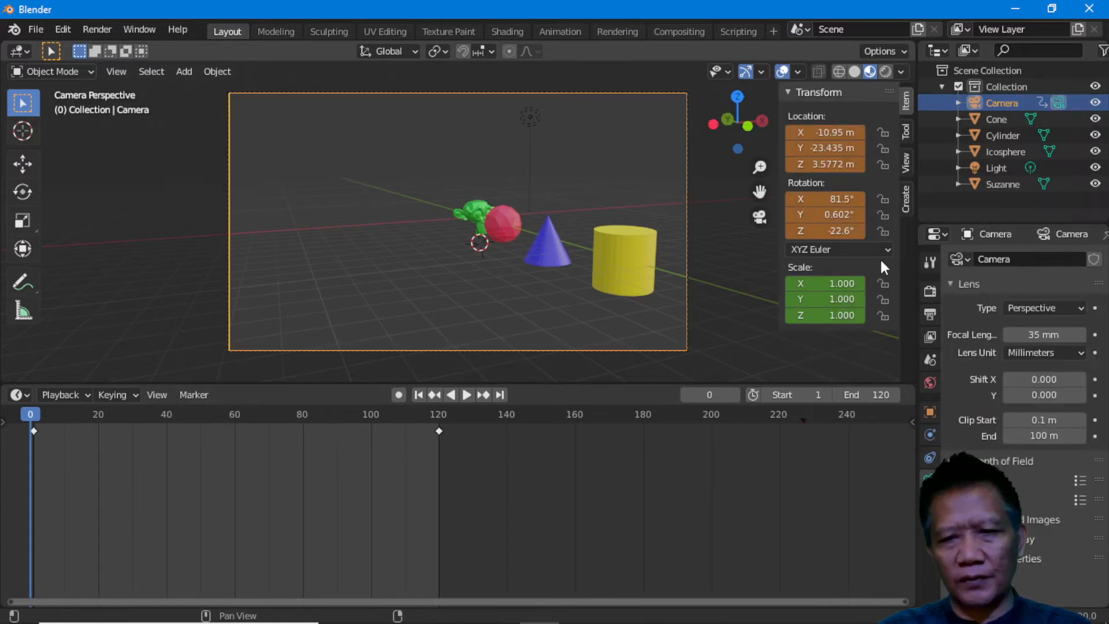
pyautogui.click(906, 162)
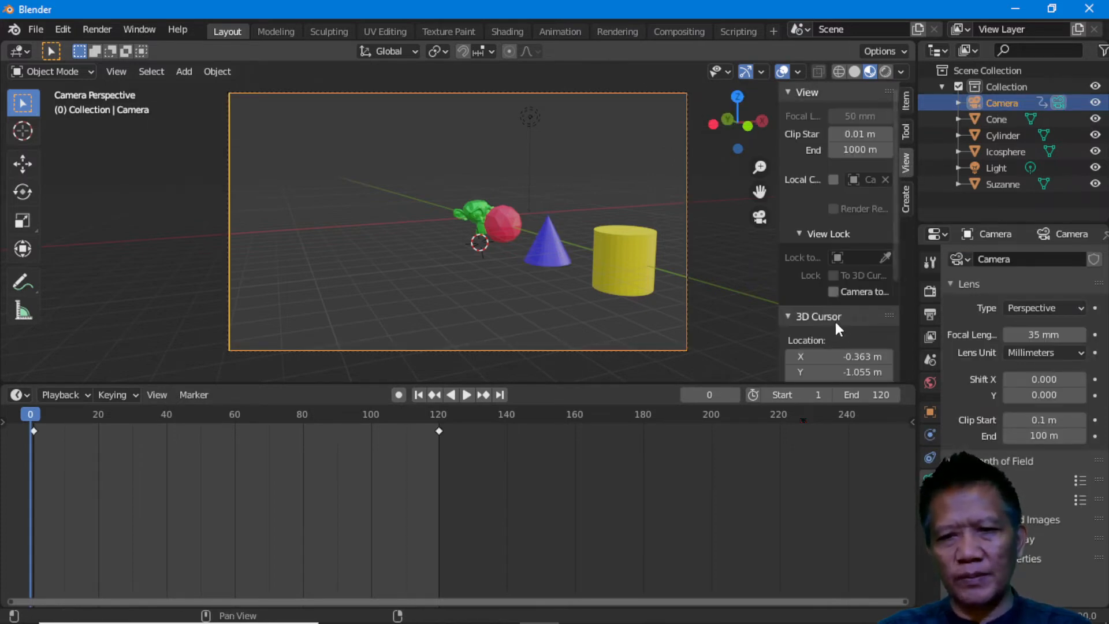
pyautogui.click(840, 289)
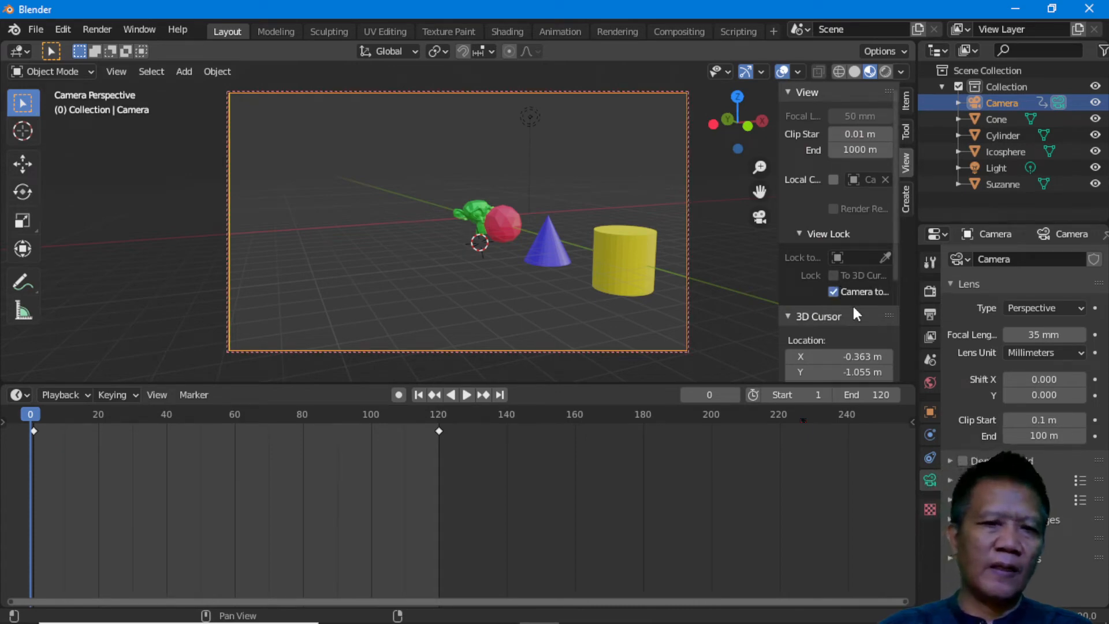
pyautogui.keyDown('shift'); pyautogui.moveTo(580, 277); pyautogui.dragTo(526, 284, button='middle'); pyautogui.keyUp('shift')
pyautogui.keyDown('shift'); pyautogui.moveTo(491, 222); pyautogui.dragTo(545, 258, button='middle'); pyautogui.keyUp('shift')
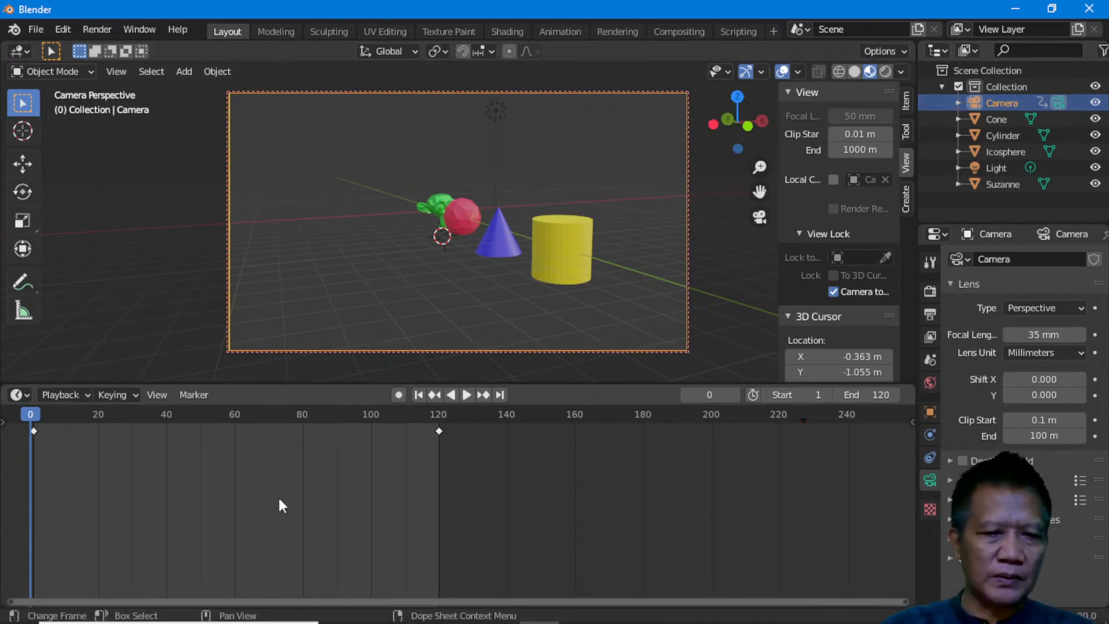
# - Delete all of the camera's existing keyframes
pyautogui.moveTo(438, 429); pyautogui.dragTo(443, 433)
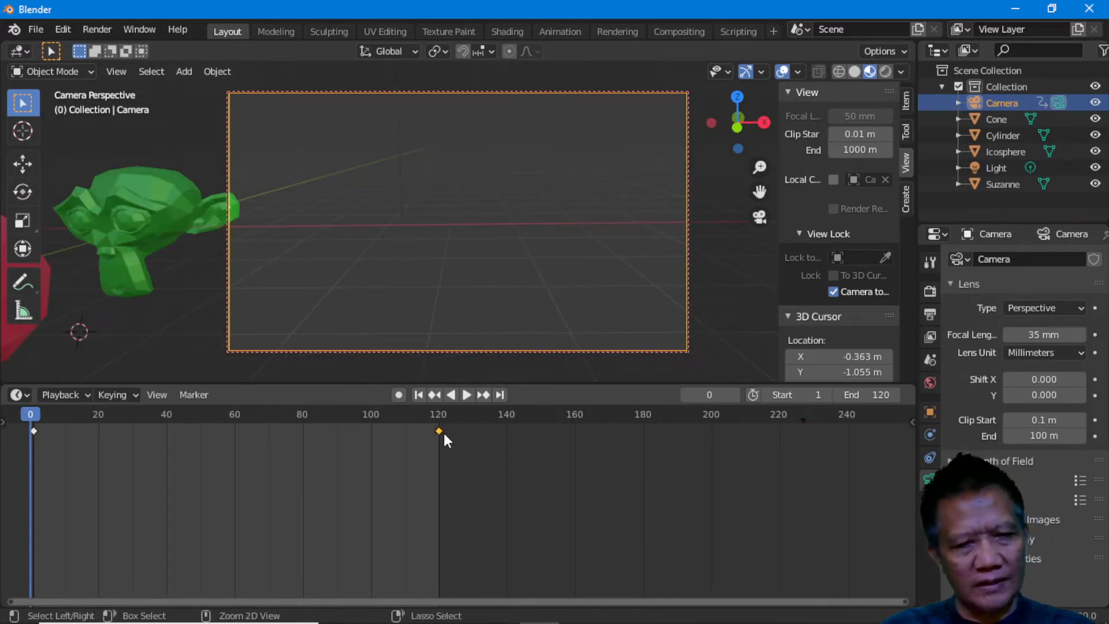
pyautogui.hotkey('ctrl', 'z')
pyautogui.press('a')
pyautogui.press('x')
pyautogui.click(484, 449)
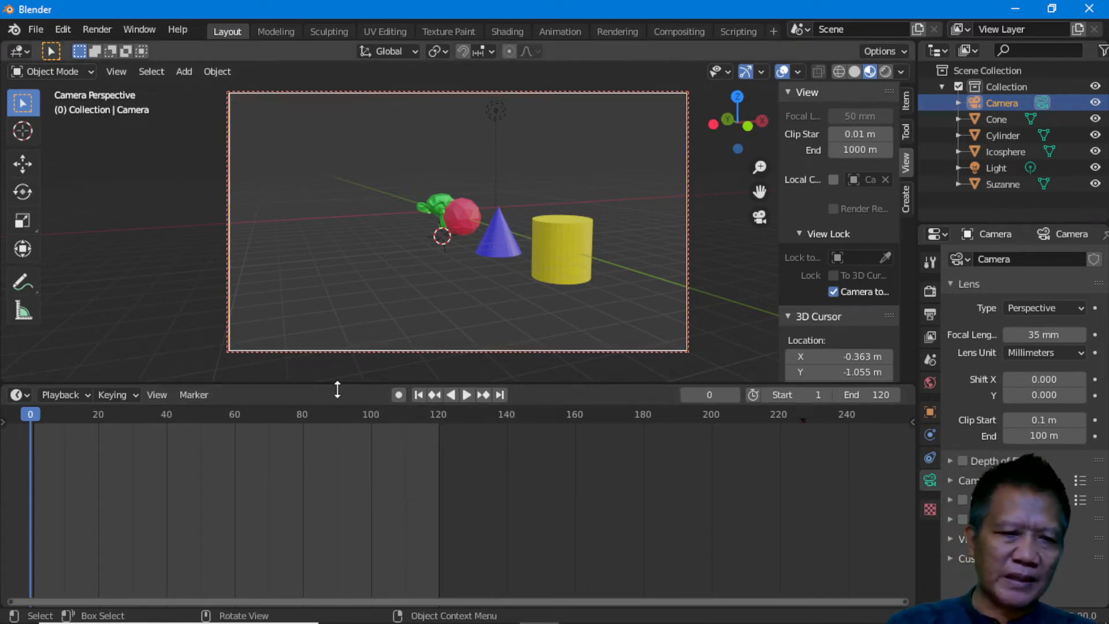
# - Insert a keyframe for the camera's current placement at frame 1
pyautogui.click(714, 396)
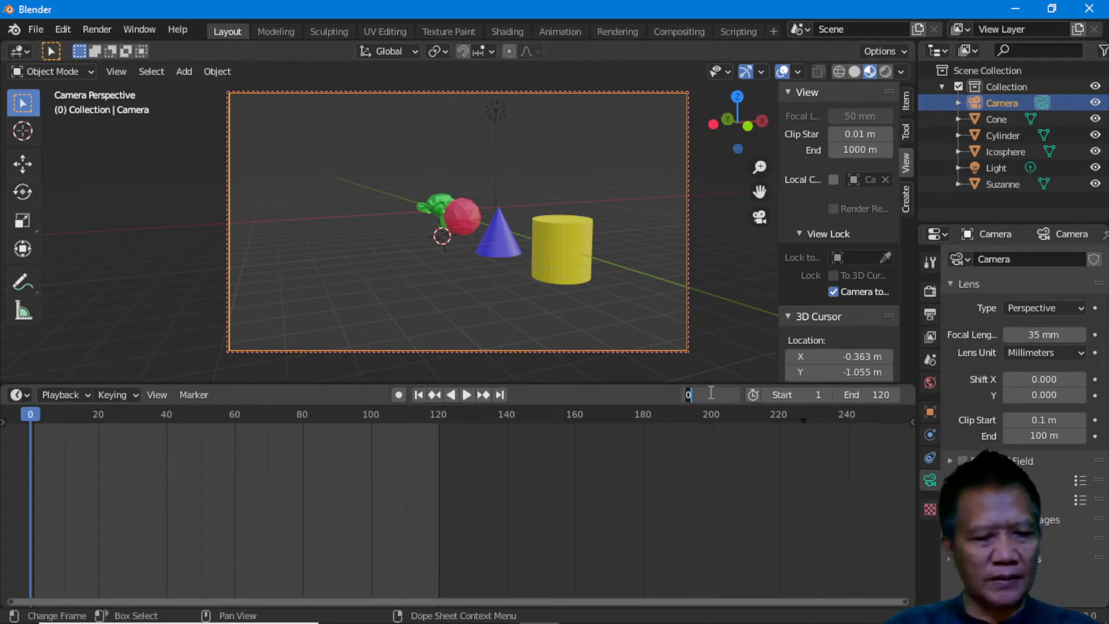
pyautogui.press('Return')
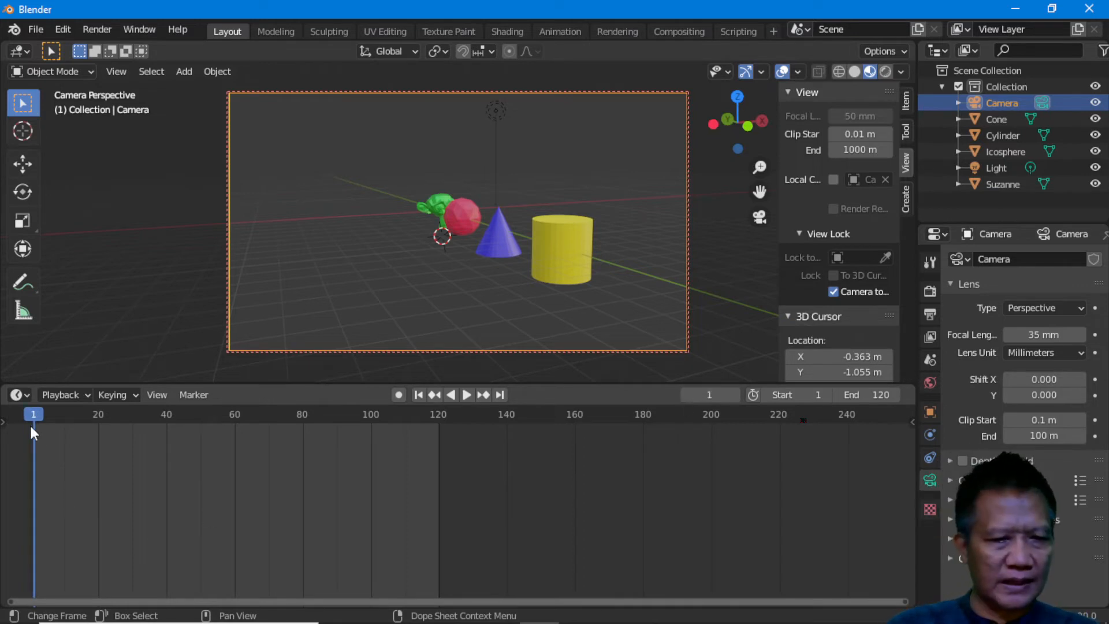
pyautogui.press('i')
pyautogui.click(463, 226)
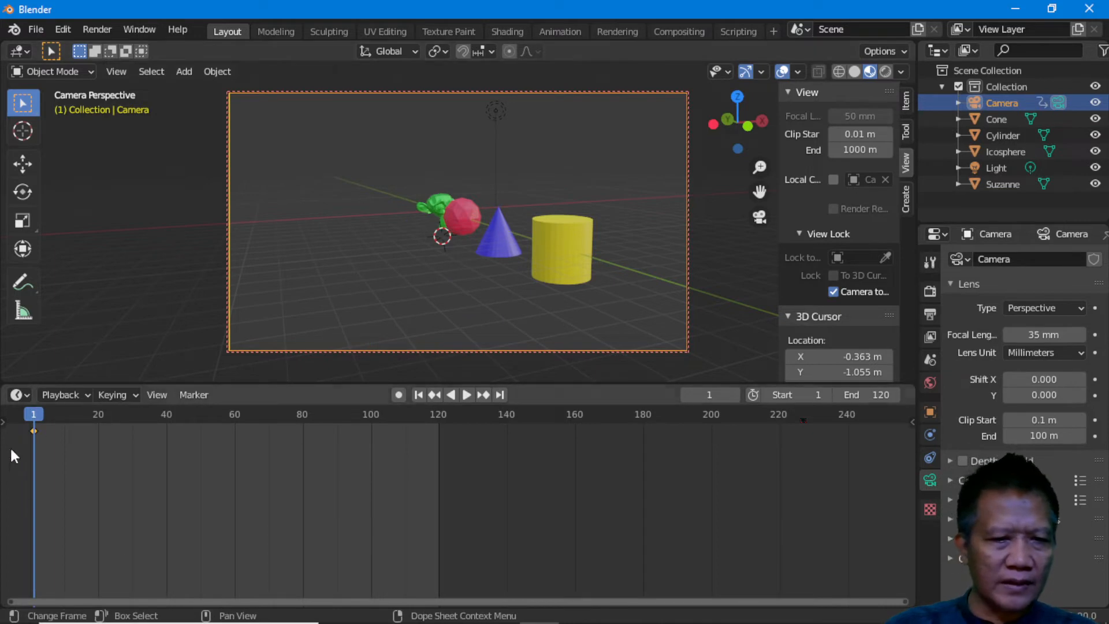
# - At frame 120, bring the camera past the cylinder and cone to a close view of the monkey's face and insert a keyframe
pyautogui.press('space')
pyautogui.moveTo(294, 417); pyautogui.dragTo(439, 448)
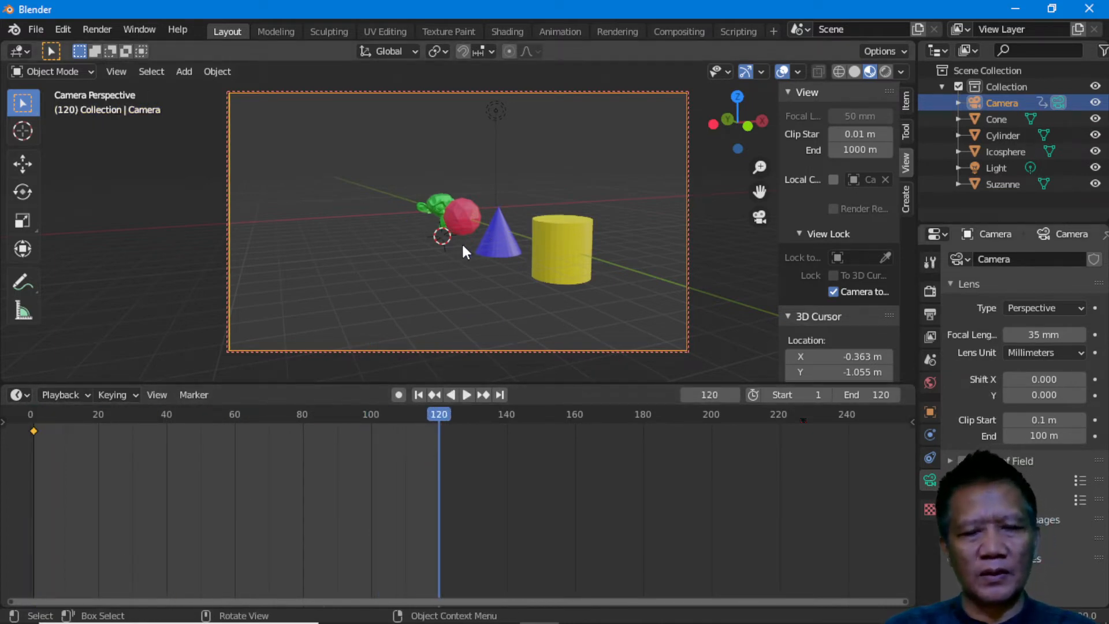
pyautogui.scroll(3, 462, 245)
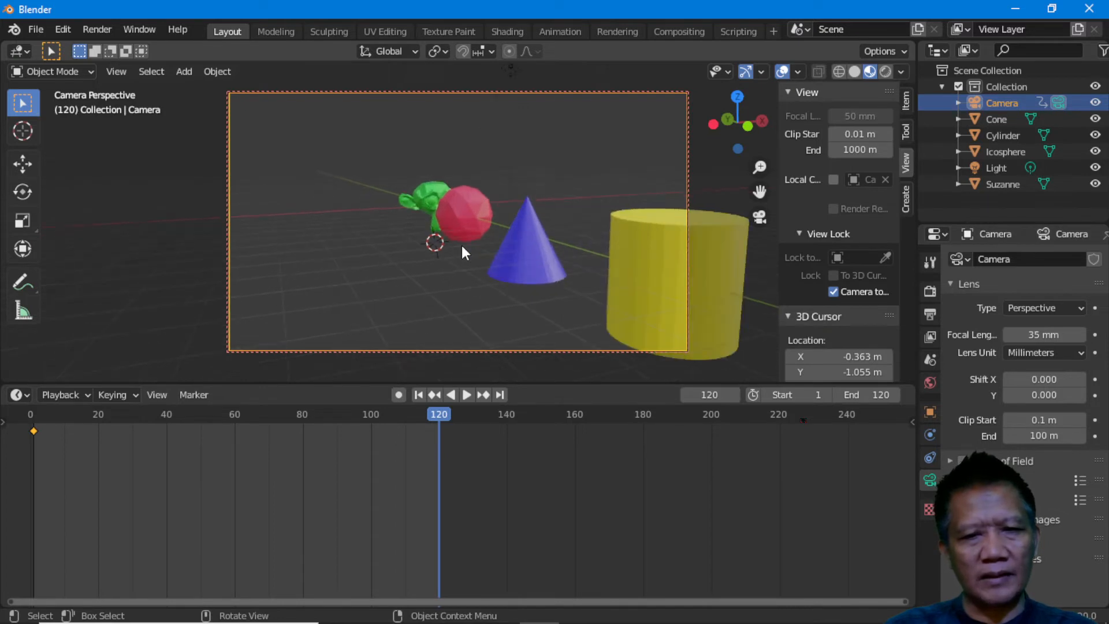
pyautogui.scroll(3, 462, 245)
pyautogui.scroll(4, 462, 245)
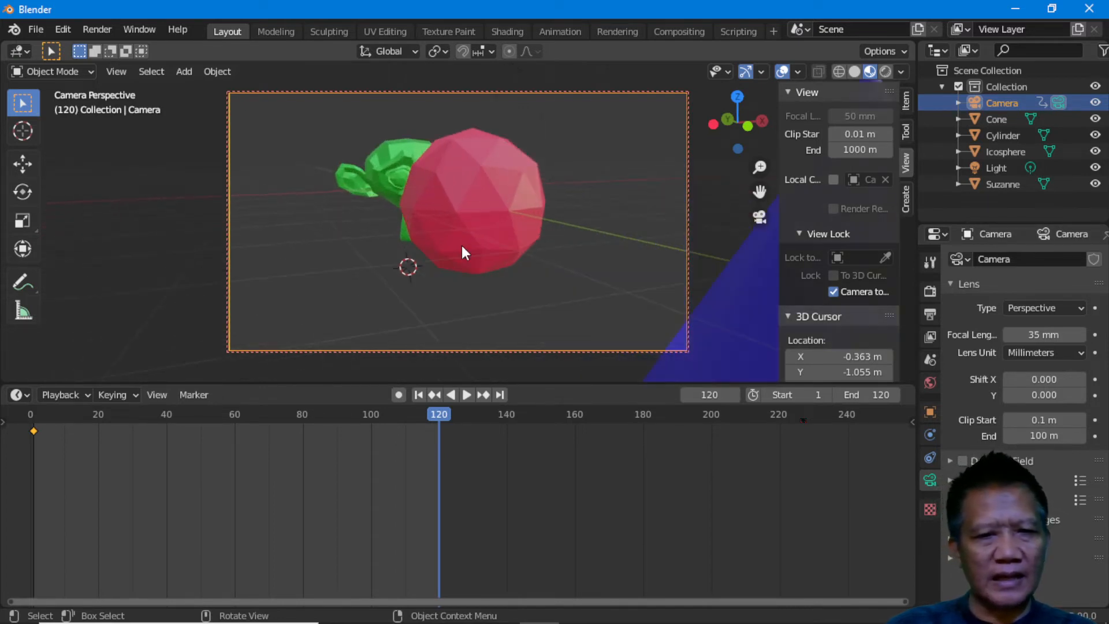
pyautogui.moveTo(458, 242); pyautogui.dragTo(535, 267, button='middle')
pyautogui.scroll(5, 518, 236)
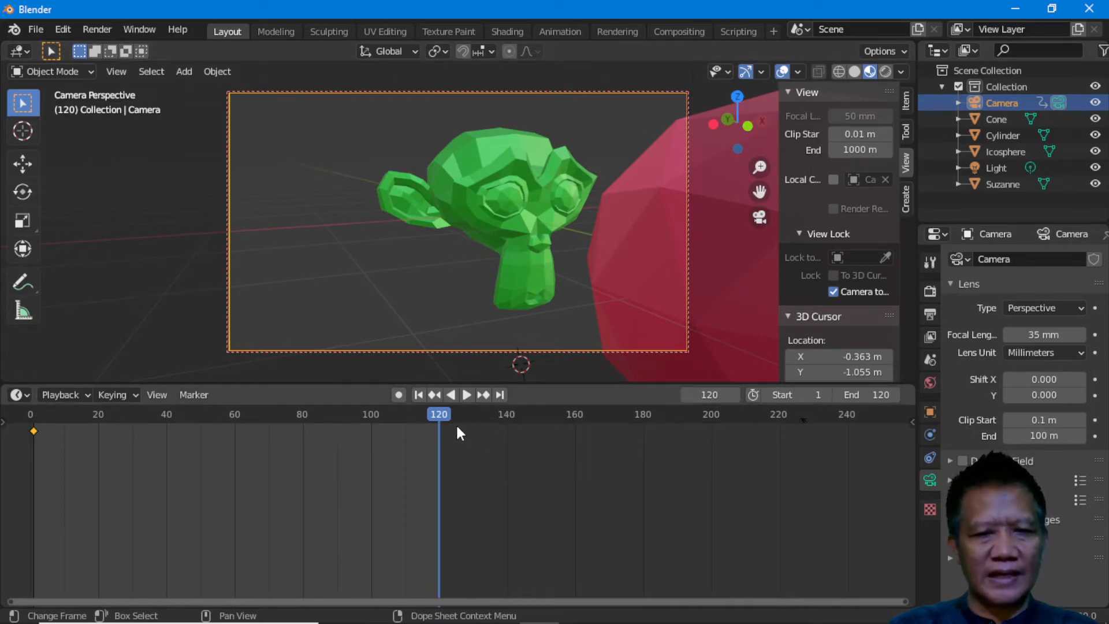
pyautogui.press('i')
pyautogui.click(504, 216)
# - Play back the camera animation from the start to review the move toward the monkey
pyautogui.moveTo(441, 416); pyautogui.dragTo(22, 509)
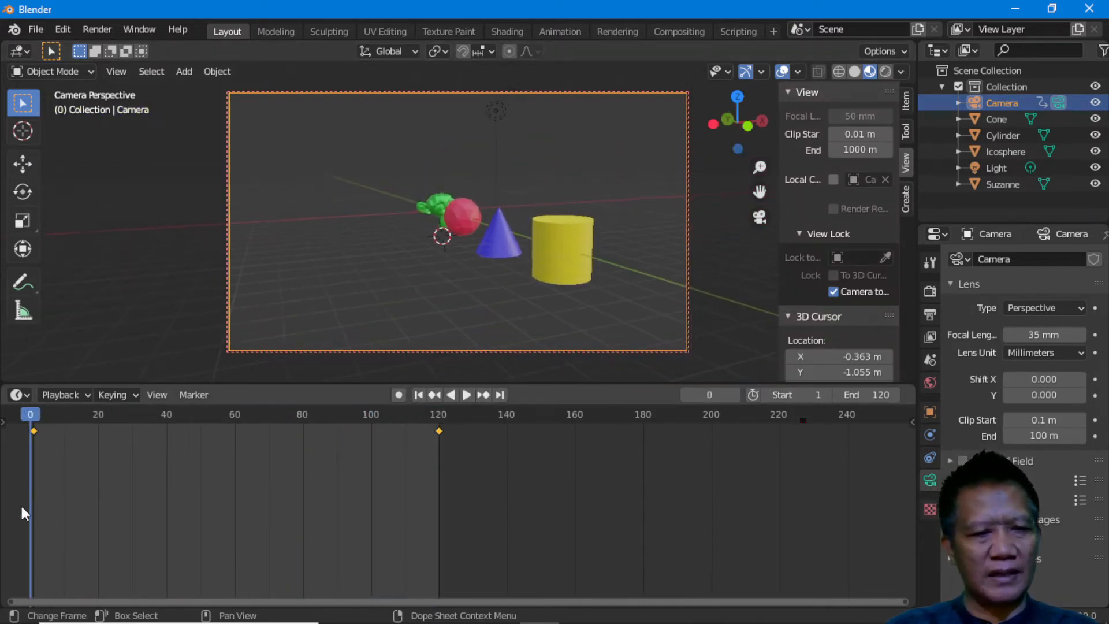
pyautogui.press('space')
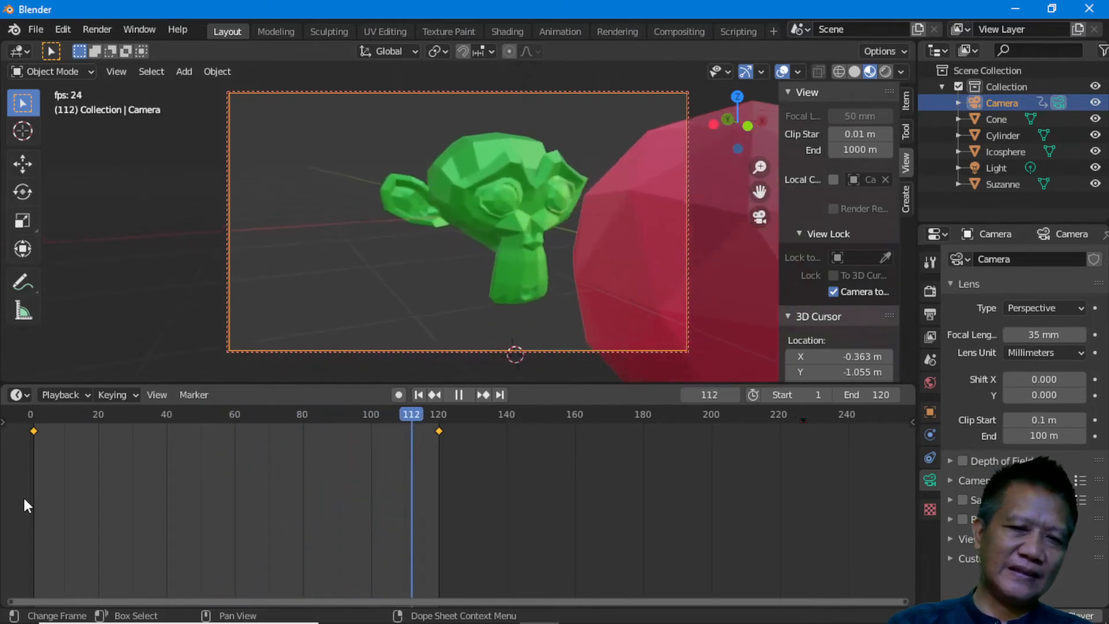
pyautogui.press('space')
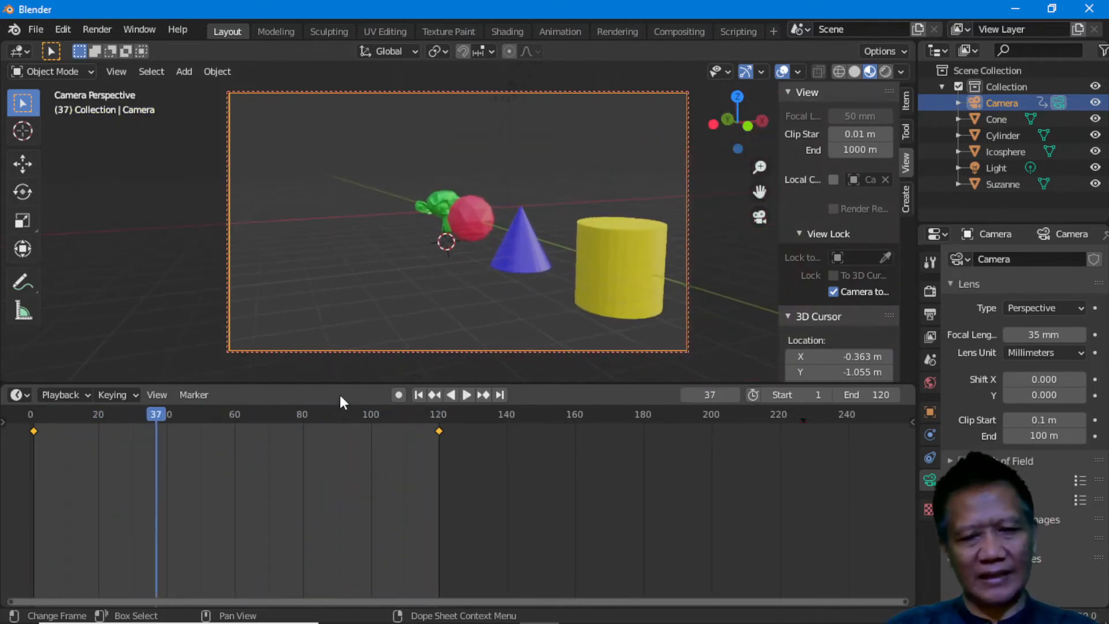
# - Unlock the camera from the view and move the ico sphere about 0.97 m along Y, away from the monkey
pyautogui.click(833, 291)
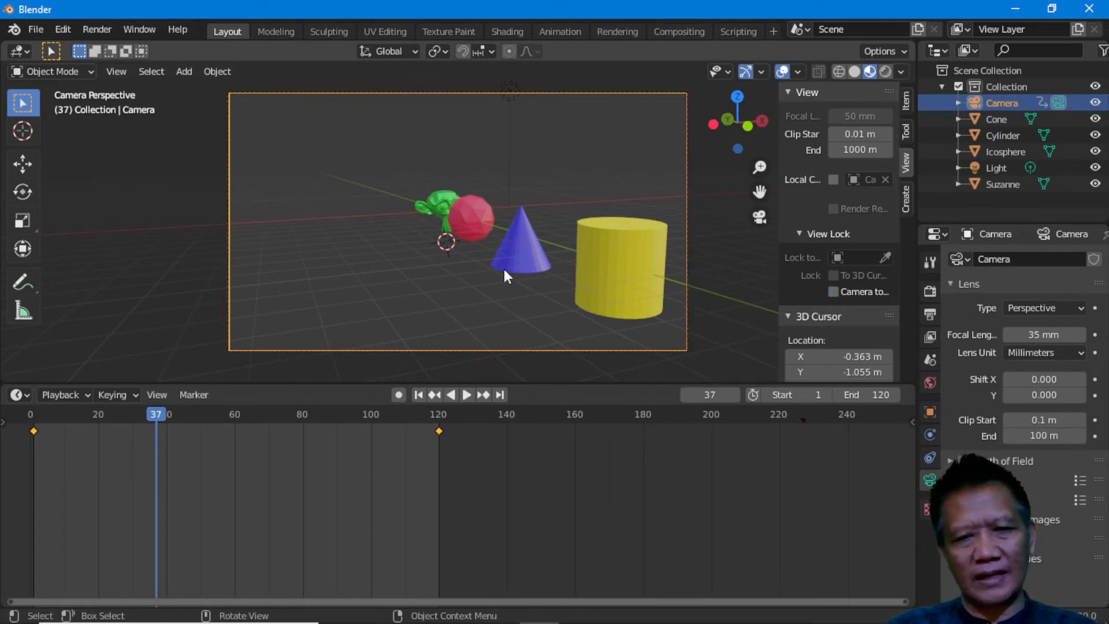
pyautogui.click(489, 216)
pyautogui.moveTo(507, 213); pyautogui.dragTo(468, 312, button='middle')
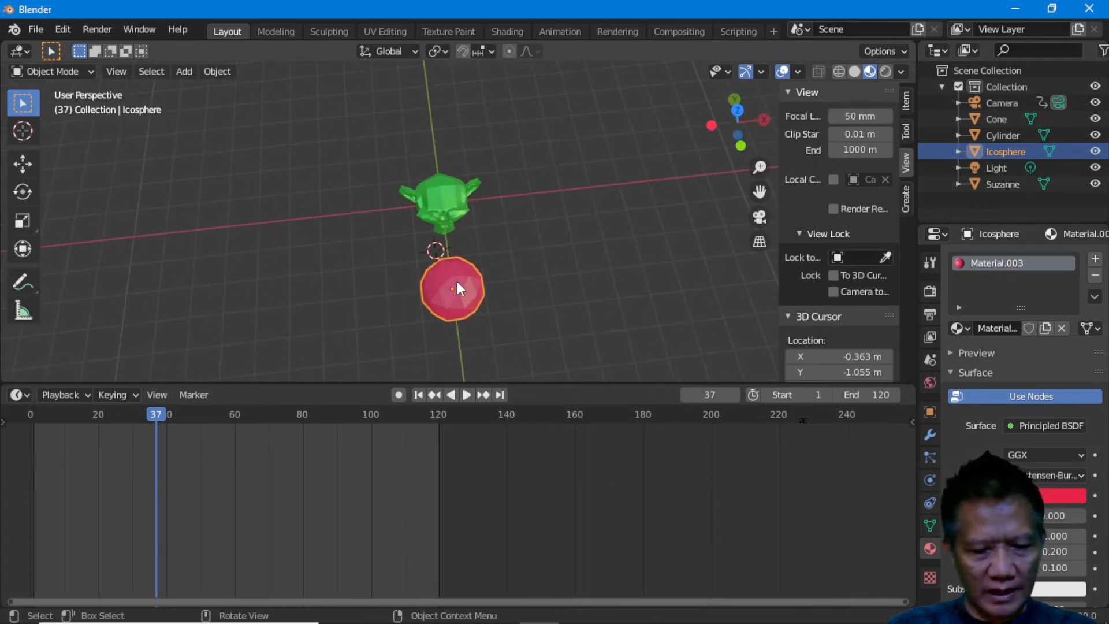
pyautogui.press('g')
pyautogui.press('y')
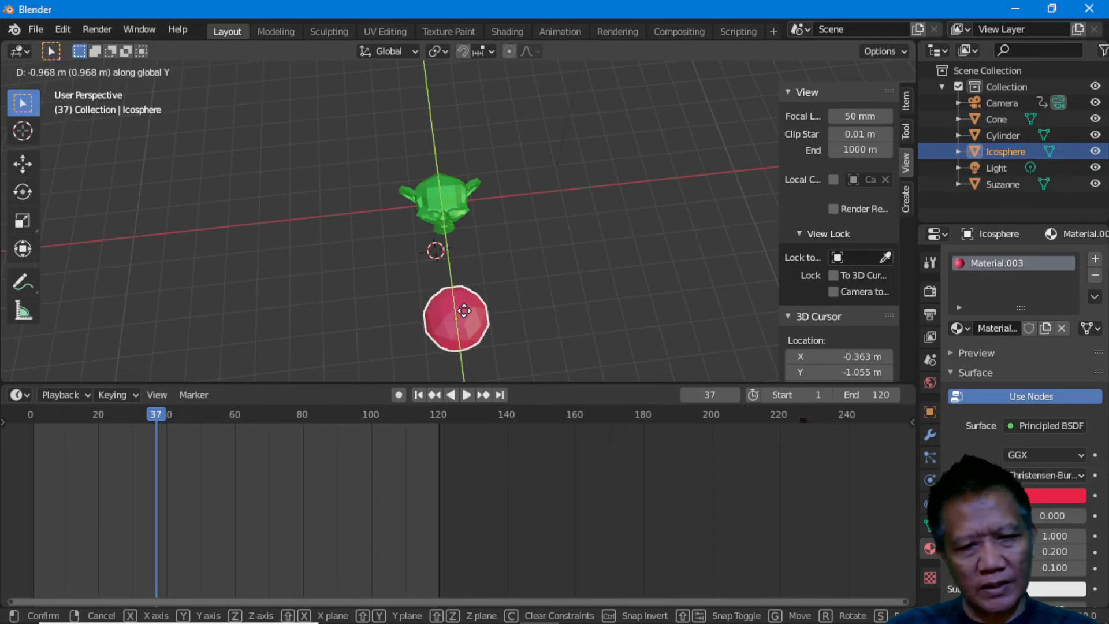
pyautogui.click(464, 311)
# - Select the camera, return to the camera view and lock the camera to the view again
pyautogui.moveTo(539, 302); pyautogui.dragTo(584, 240, button='middle')
pyautogui.scroll(-1, 584, 245)
pyautogui.scroll(1, 577, 259)
pyautogui.moveTo(616, 284); pyautogui.dragTo(605, 258, button='middle')
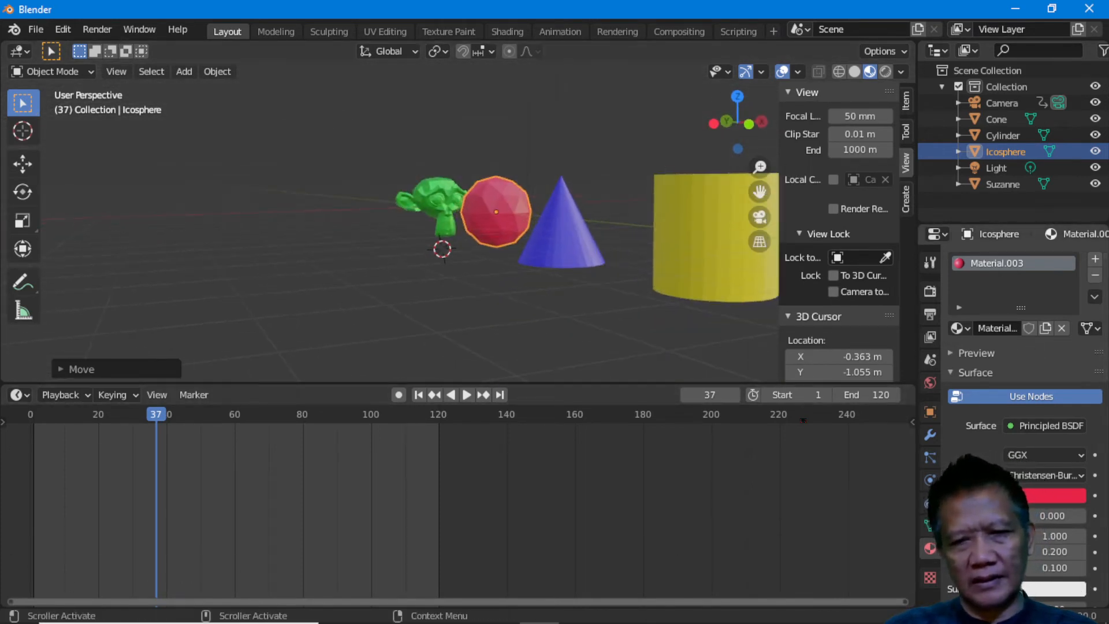
pyautogui.click(991, 103)
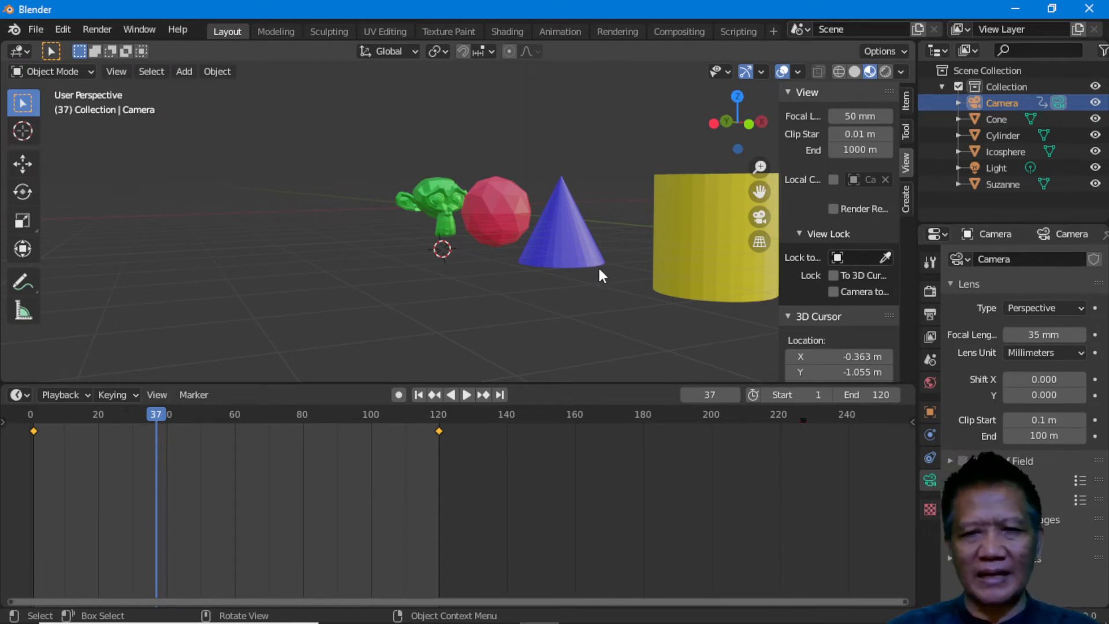
pyautogui.press('ctrl+KP_0')
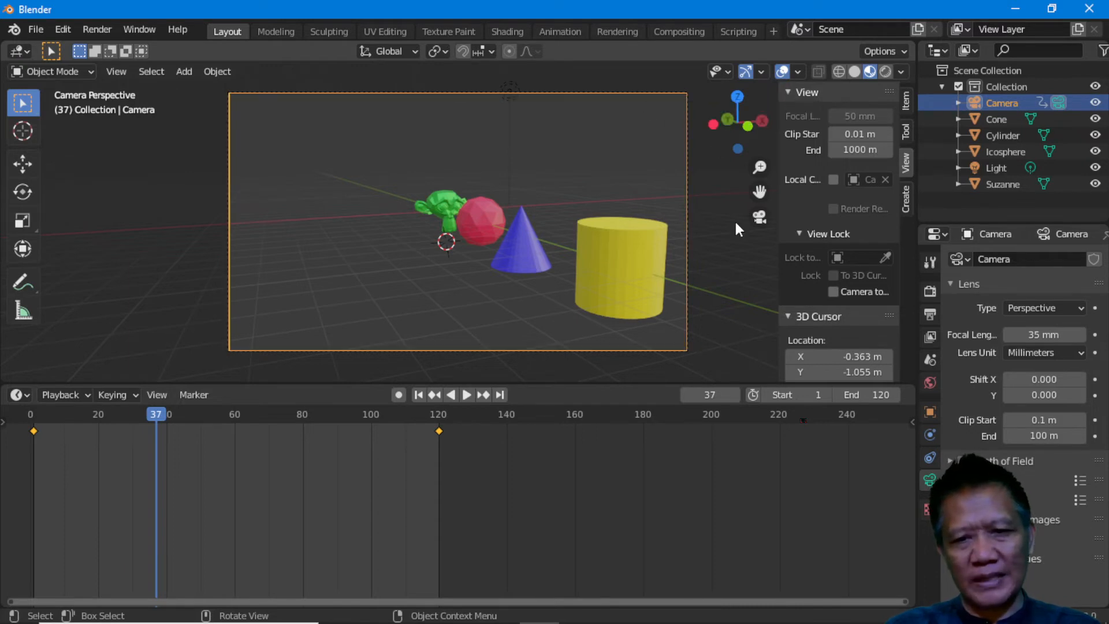
pyautogui.click(847, 290)
# - Play and scrub through the camera animation from the start to review it with the ico sphere moved
pyautogui.hotkey('shift', 'Left')
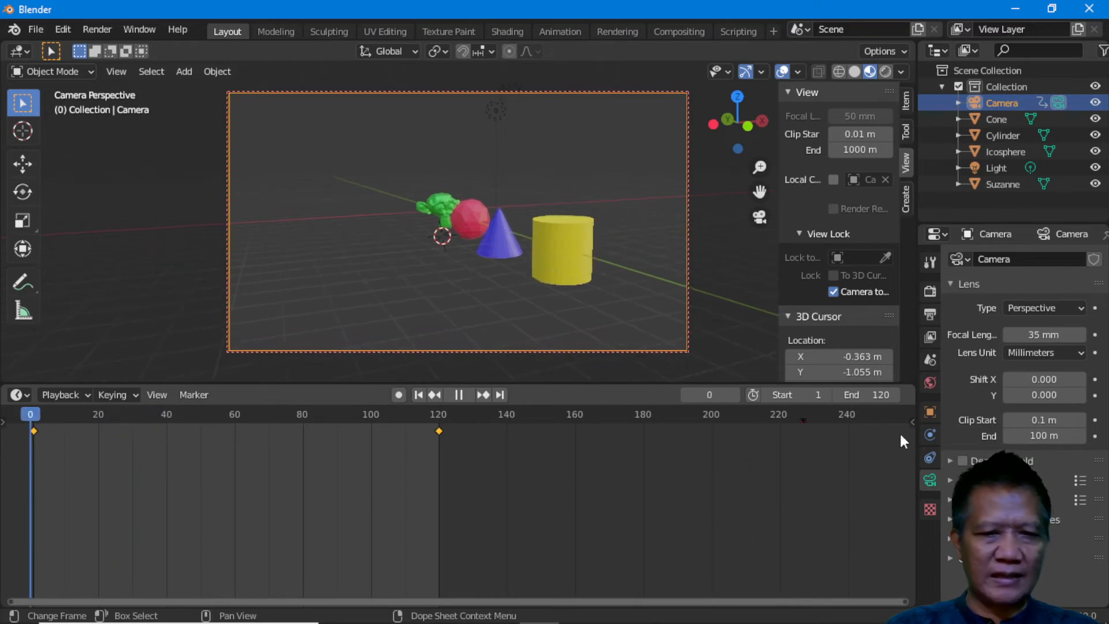
pyautogui.press('space')
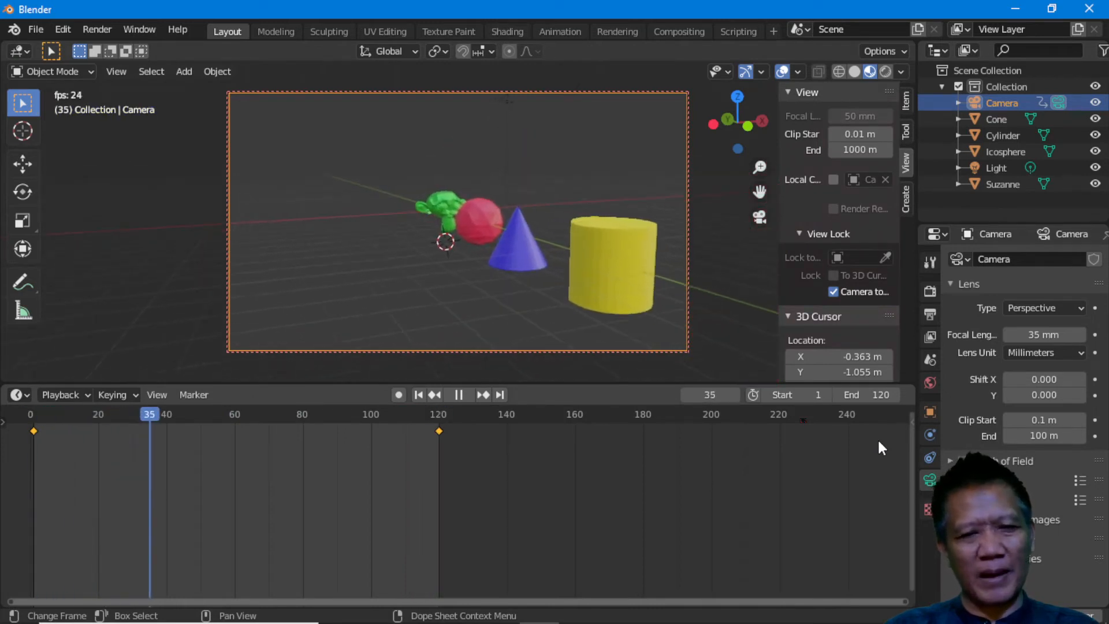
pyautogui.press('space')
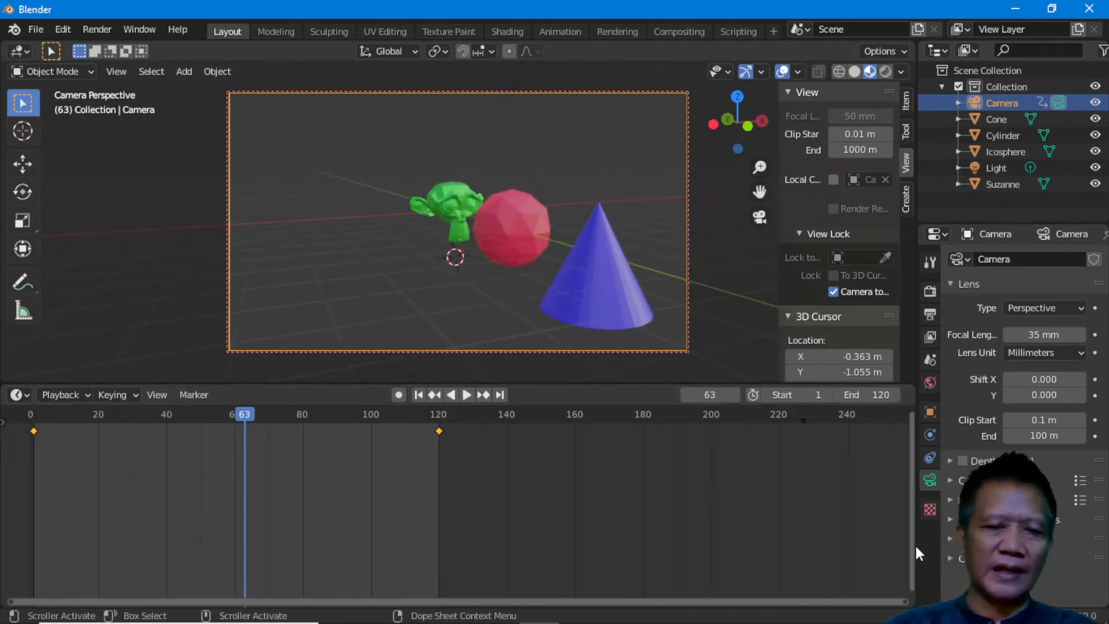
pyautogui.click(370, 441)
pyautogui.moveTo(350, 411); pyautogui.dragTo(216, 443)
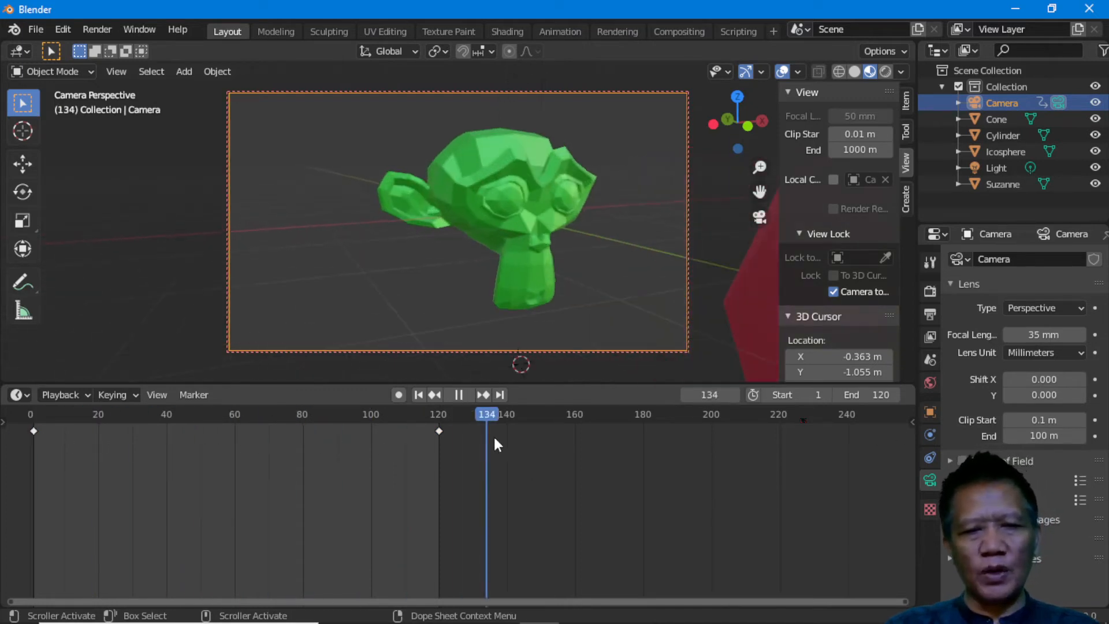
pyautogui.press('Escape')
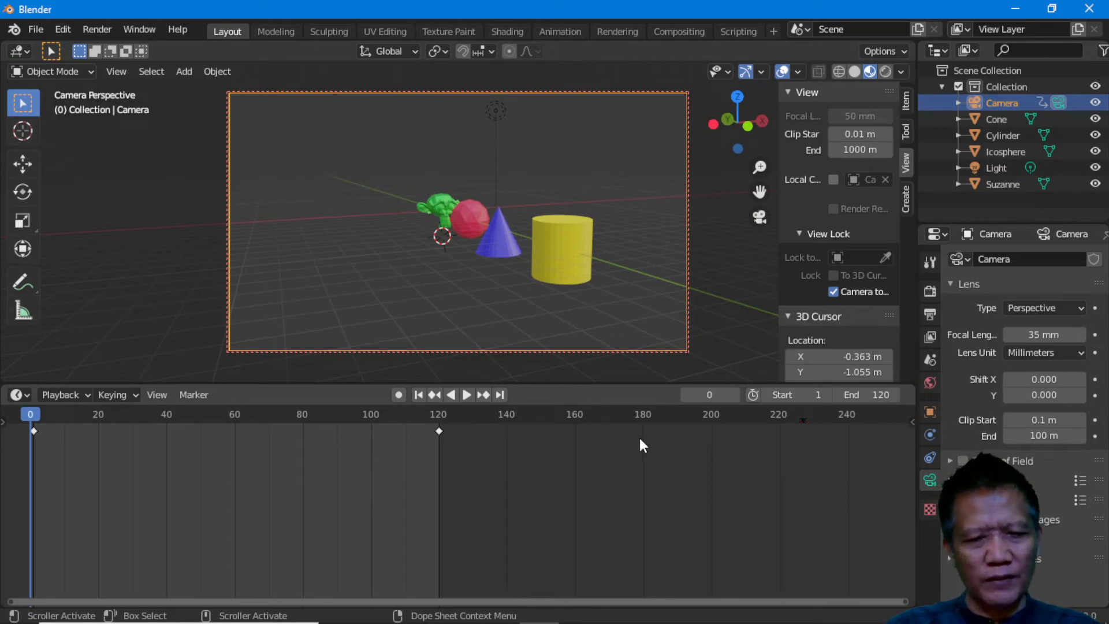
# - Swap the camera's two keyframes so the monkey close-up sits at frame 1 and the wide shot at frame 120
pyautogui.moveTo(439, 432); pyautogui.dragTo(127, 508)
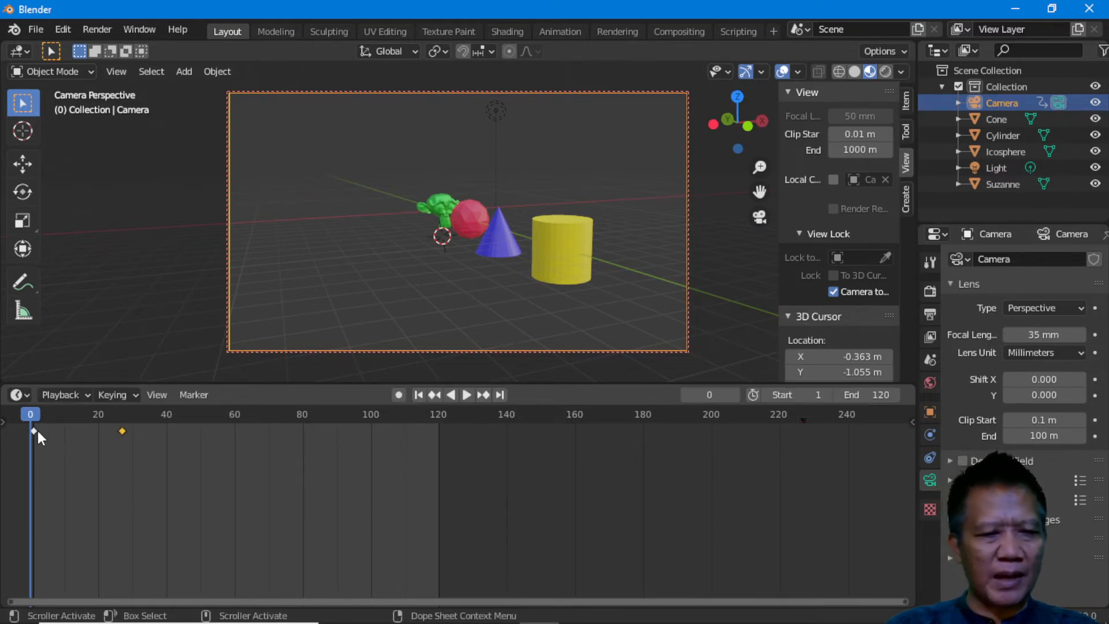
pyautogui.click(36, 428)
pyautogui.moveTo(36, 428); pyautogui.dragTo(441, 423)
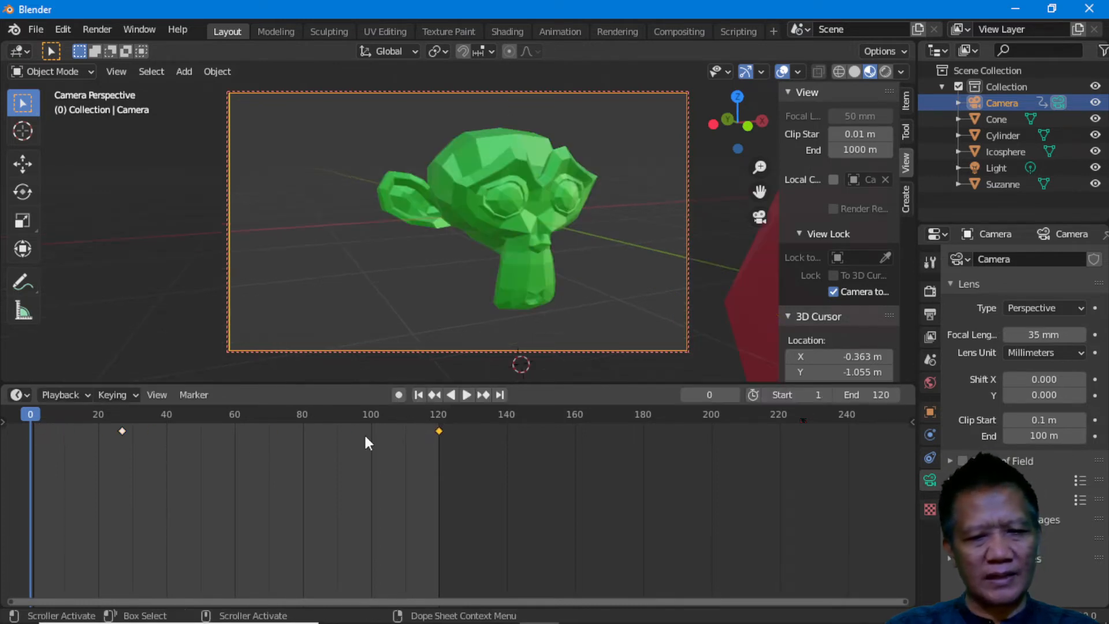
pyautogui.click(121, 427)
pyautogui.moveTo(122, 428); pyautogui.dragTo(36, 462)
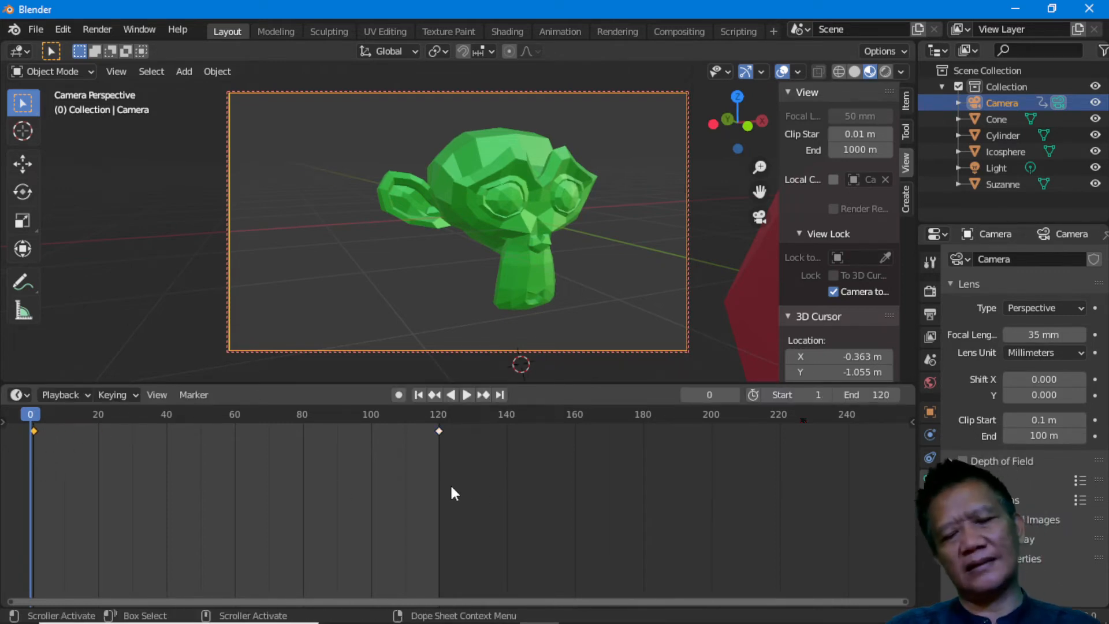
# - Play back the reversed camera animation from the start to review the move away from the monkey
pyautogui.press('space')
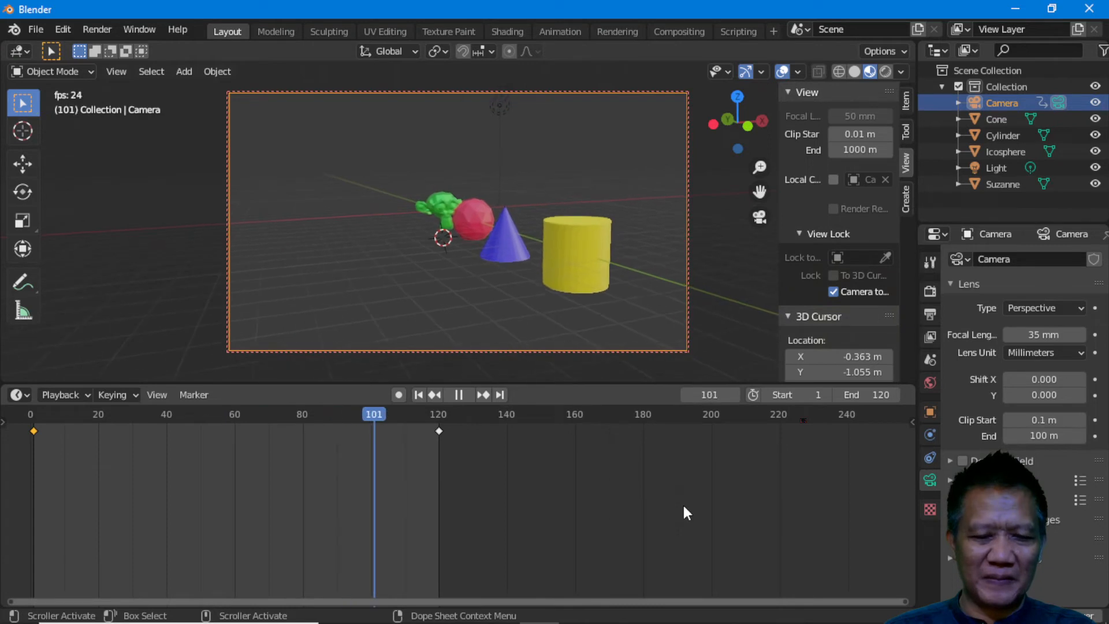
pyautogui.press('space')
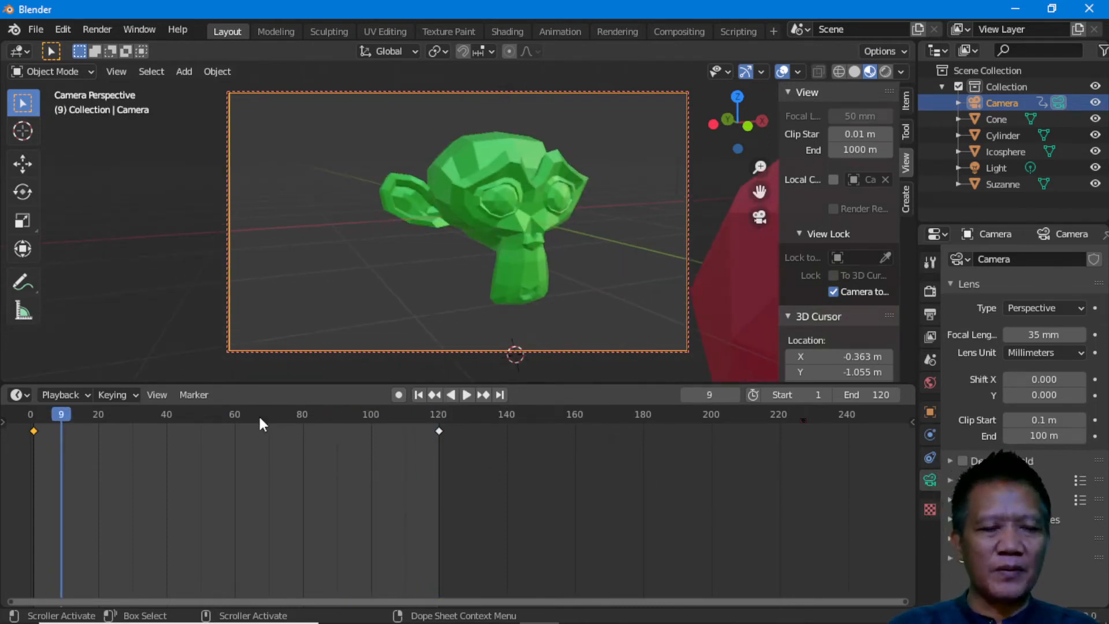
pyautogui.moveTo(81, 419); pyautogui.dragTo(30, 420)
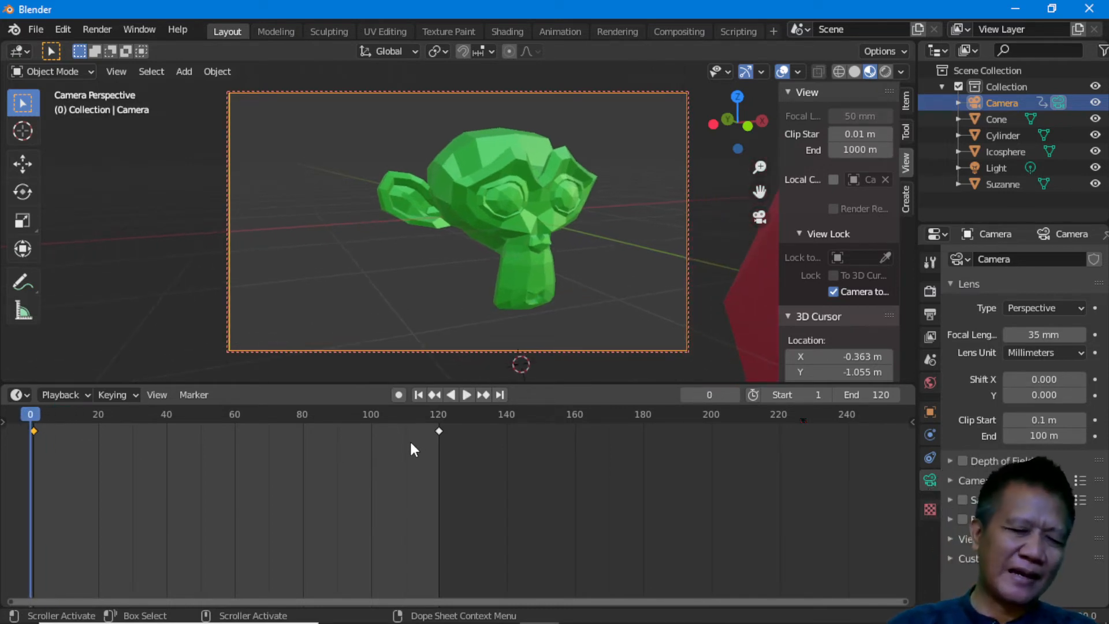
pyautogui.press('space')
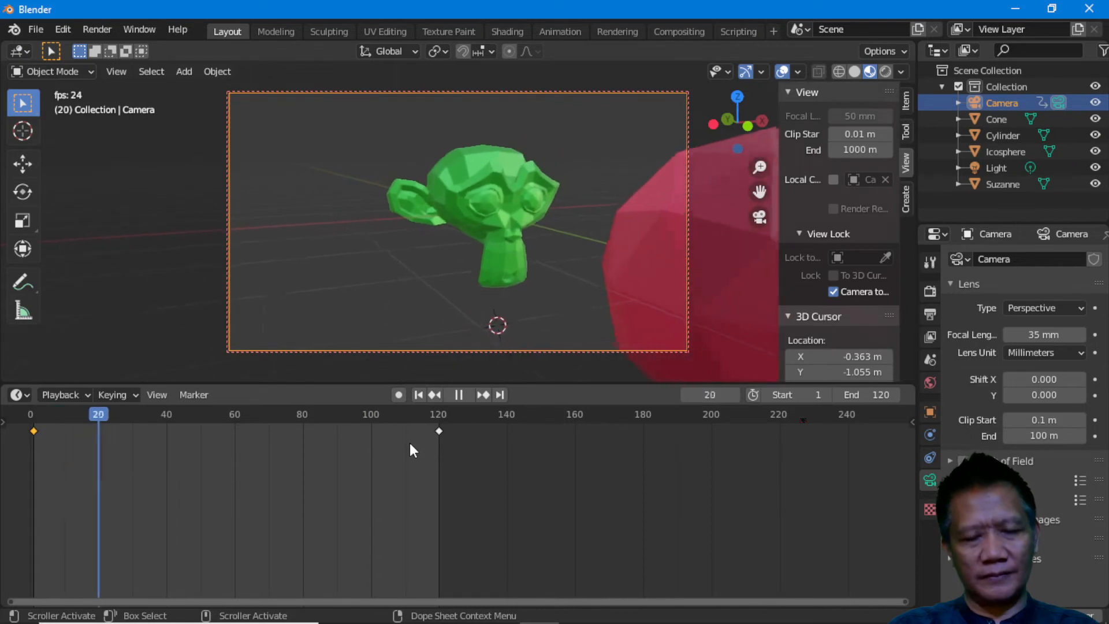
pyautogui.press('space')
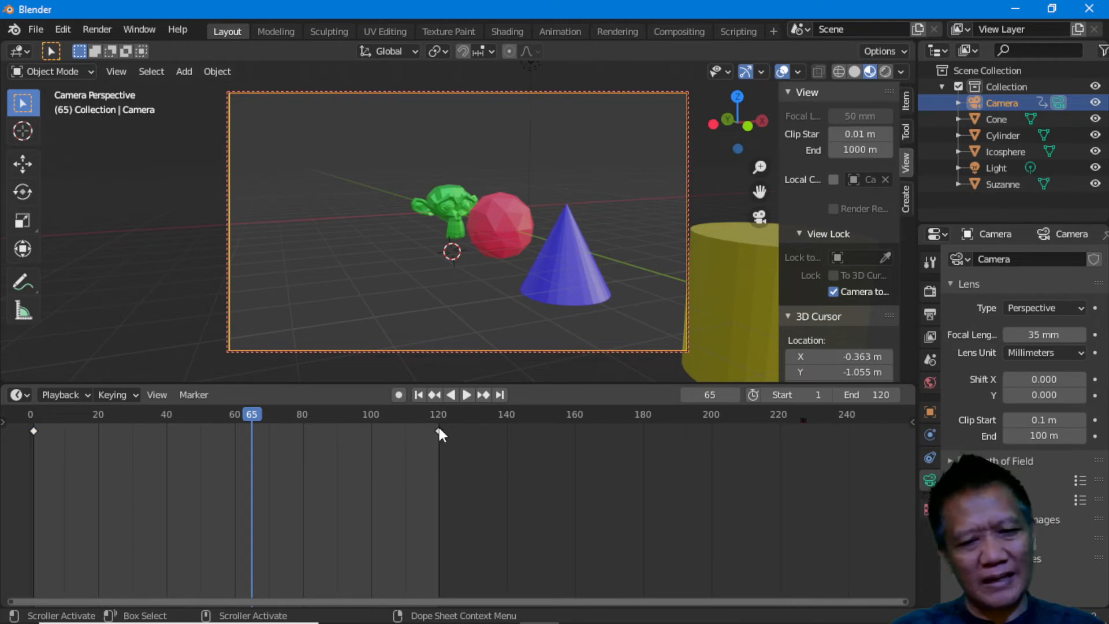
# - Delete both of the camera's keyframes, select the monkey and unlock the camera from the view
pyautogui.press('x')
pyautogui.click(469, 505)
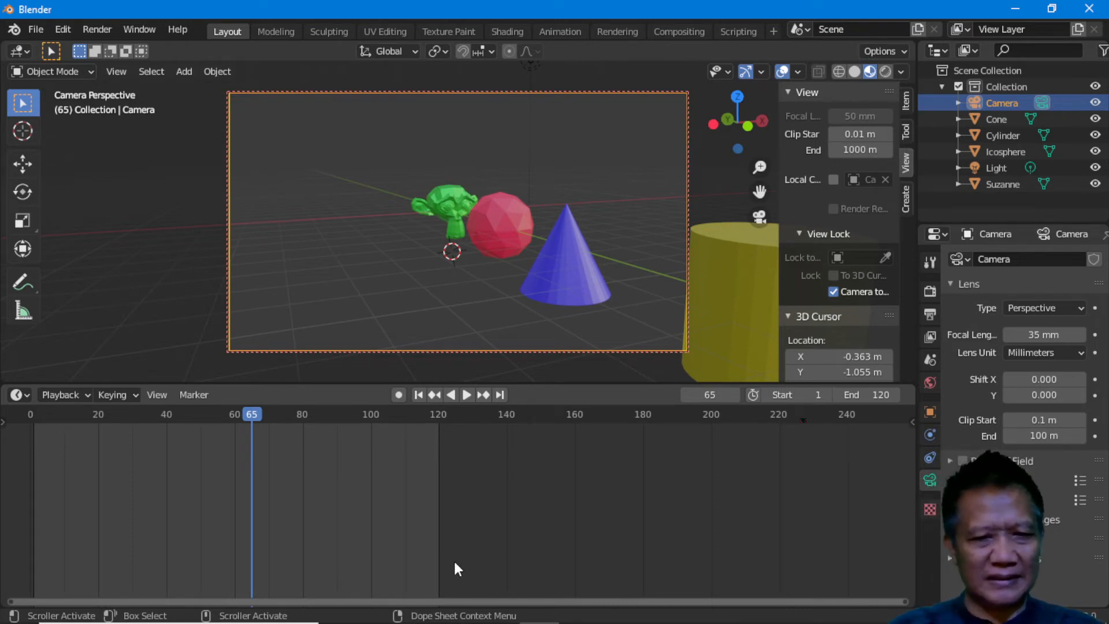
pyautogui.click(727, 258)
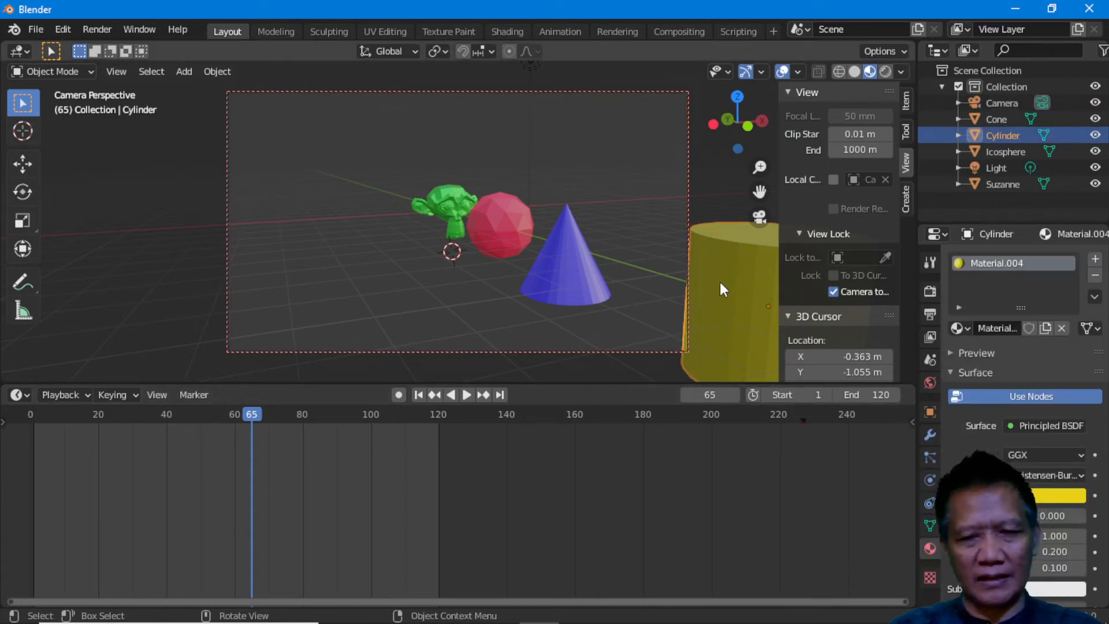
pyautogui.click(432, 194)
pyautogui.click(839, 291)
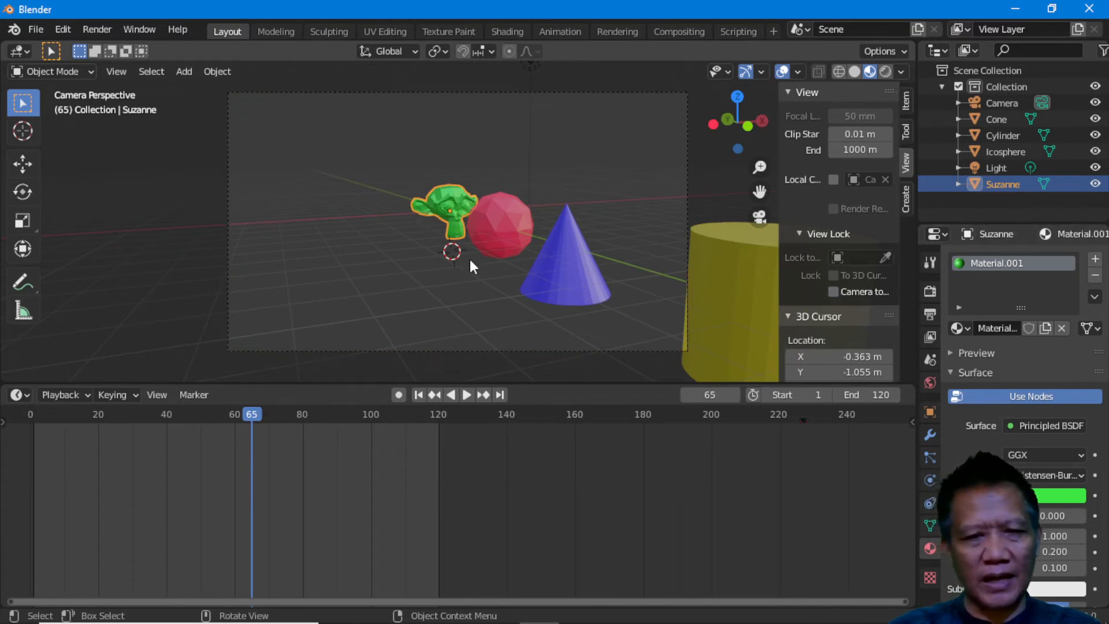
# - Examine the monkey up close outside the camera view, from its side round to the back of its head
pyautogui.scroll(5, 469, 258)
pyautogui.moveTo(507, 256)
pyautogui.mouseDown(button='middle')
pyautogui.moveTo(380, 268)
pyautogui.moveTo(237, 234)
pyautogui.moveTo(111, 244)
pyautogui.moveTo(232, 274)
pyautogui.moveTo(508, 230)
pyautogui.moveTo(604, 269)
pyautogui.moveTo(706, 234)
pyautogui.moveTo(684, 293)
pyautogui.moveTo(649, 261)
pyautogui.moveTo(594, 272)
pyautogui.moveTo(524, 247)
pyautogui.mouseUp(button='middle')
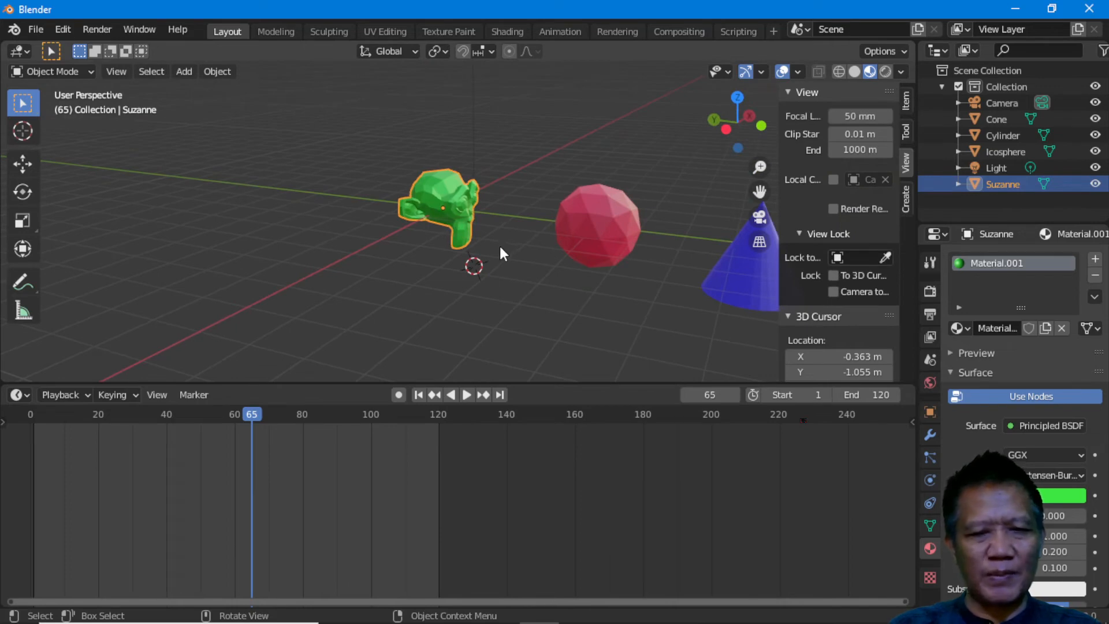
pyautogui.scroll(4, 474, 233)
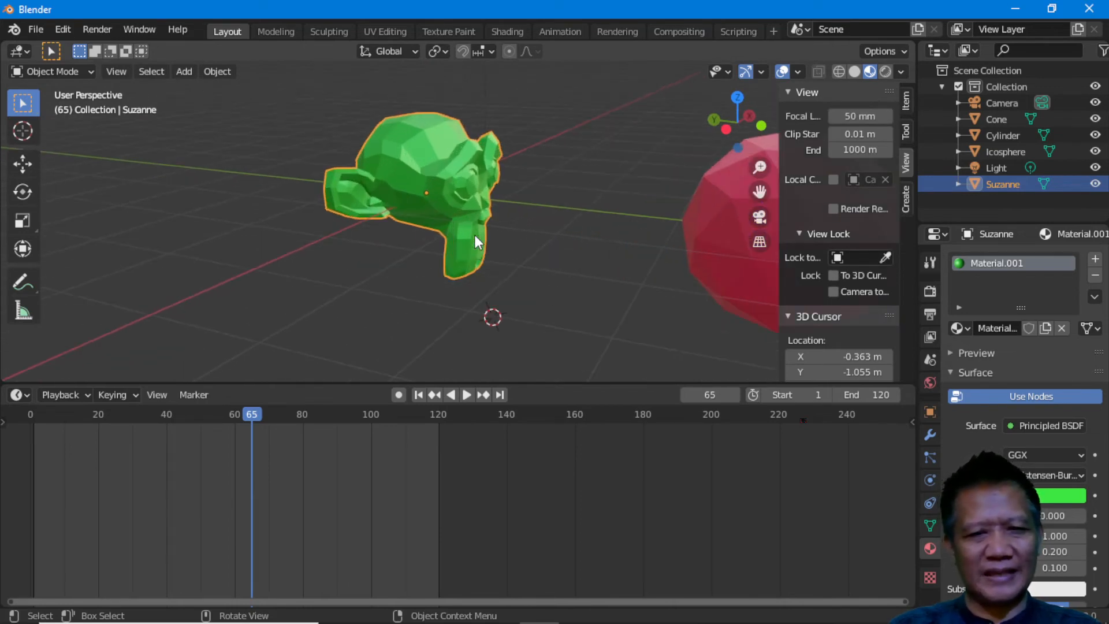
pyautogui.moveTo(556, 180); pyautogui.dragTo(564, 196, button='middle')
pyautogui.moveTo(471, 260); pyautogui.dragTo(460, 245, button='middle')
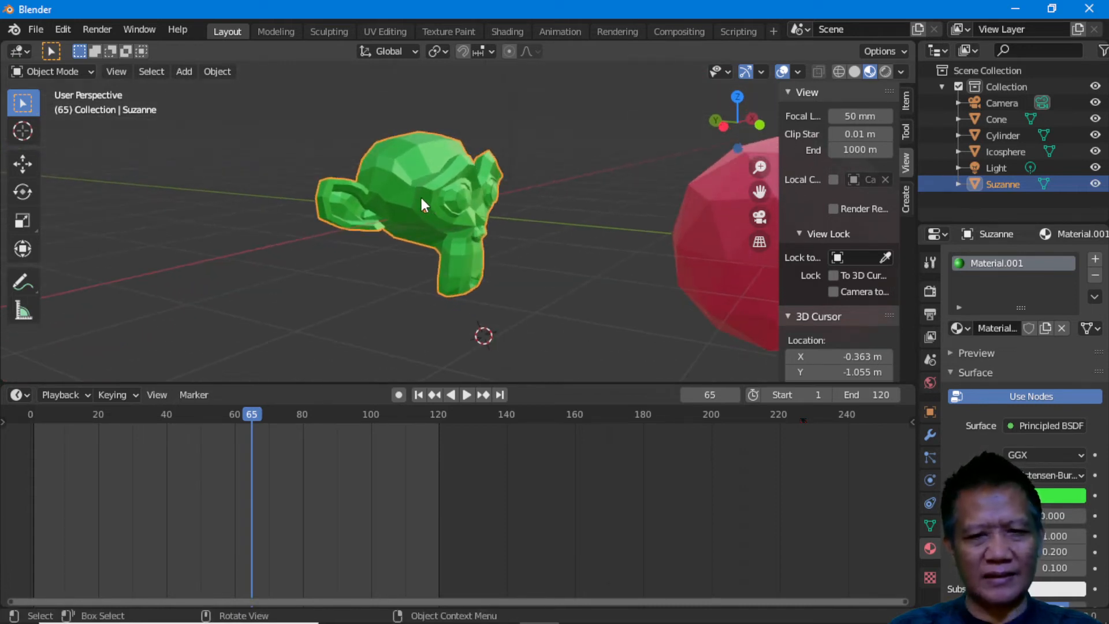
pyautogui.moveTo(481, 211); pyautogui.dragTo(473, 222, button='middle')
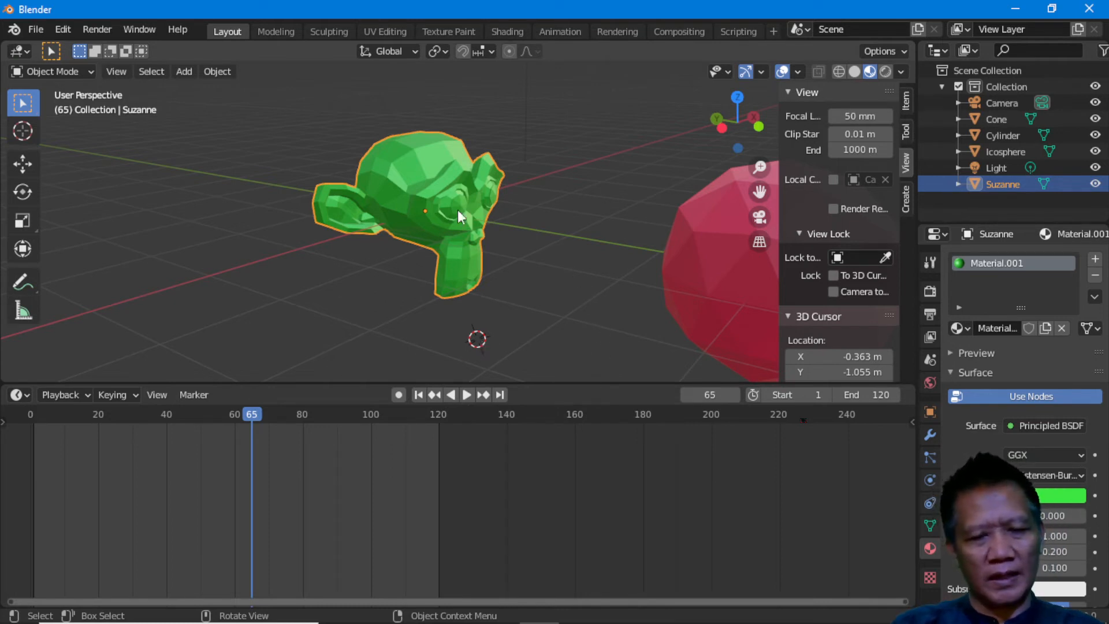
pyautogui.moveTo(467, 238); pyautogui.dragTo(466, 236, button='middle')
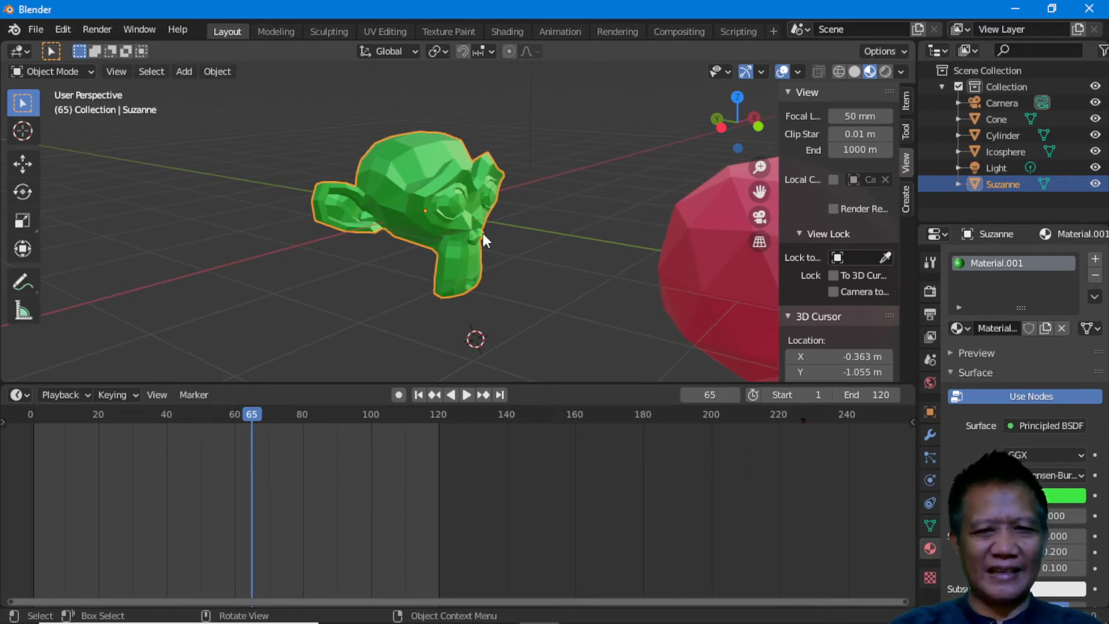
pyautogui.moveTo(421, 226); pyautogui.dragTo(700, 239, button='middle')
pyautogui.moveTo(591, 245)
pyautogui.mouseDown(button='middle')
pyautogui.moveTo(591, 223)
pyautogui.moveTo(539, 246)
pyautogui.moveTo(576, 242)
pyautogui.mouseUp(button='middle')
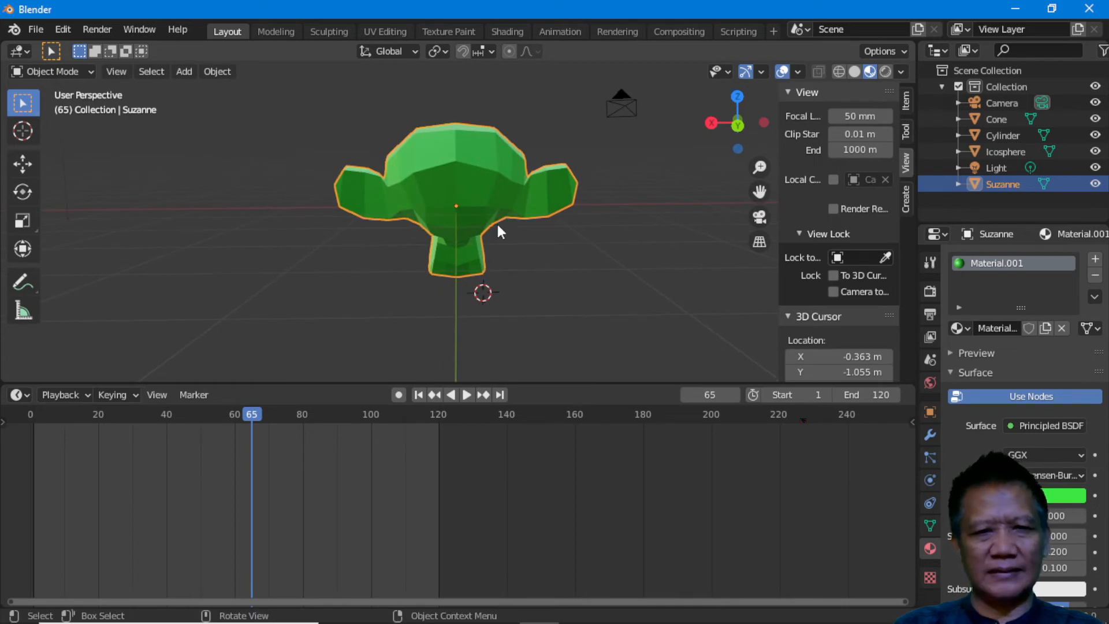
# - Examine the back of the monkey through the camera view, with the whole camera frame in sight
pyautogui.click(470, 173)
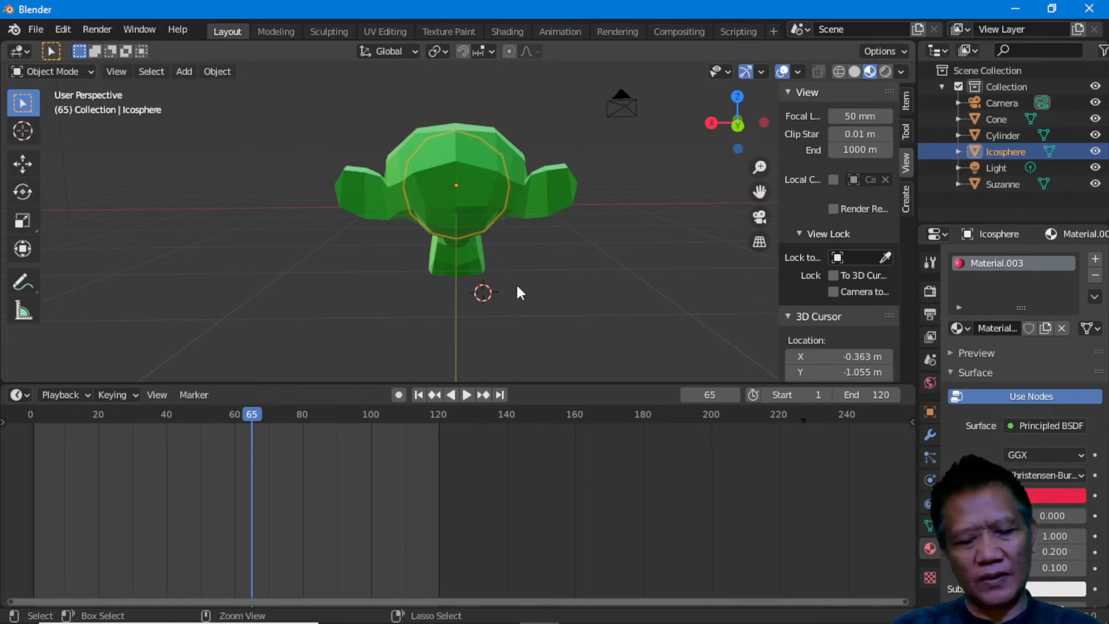
pyautogui.press('KP_0')
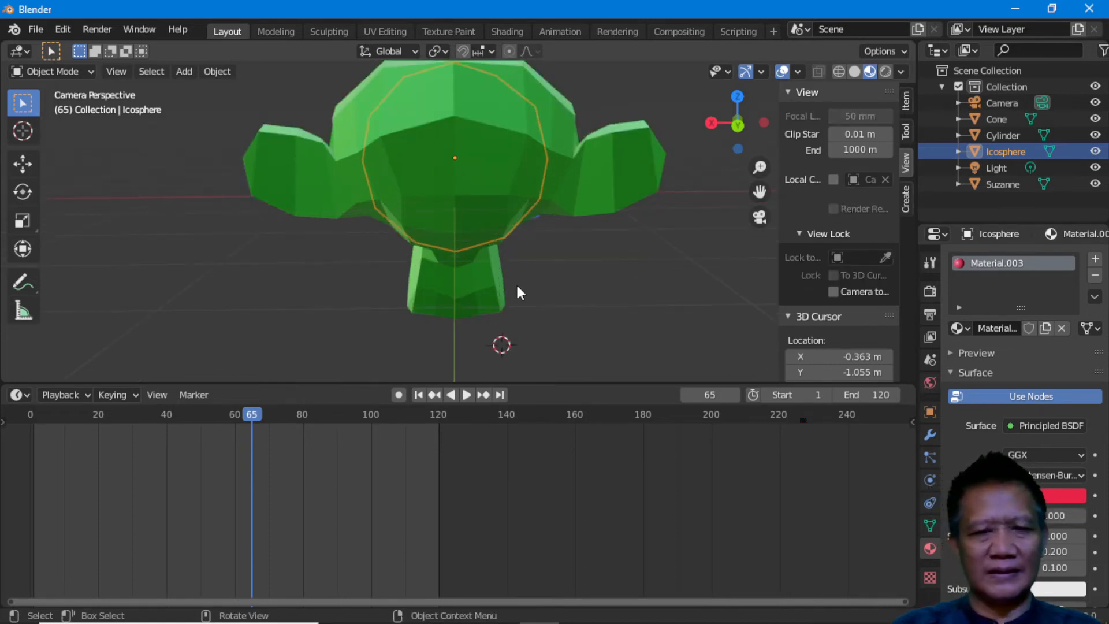
pyautogui.scroll(-4, 511, 228)
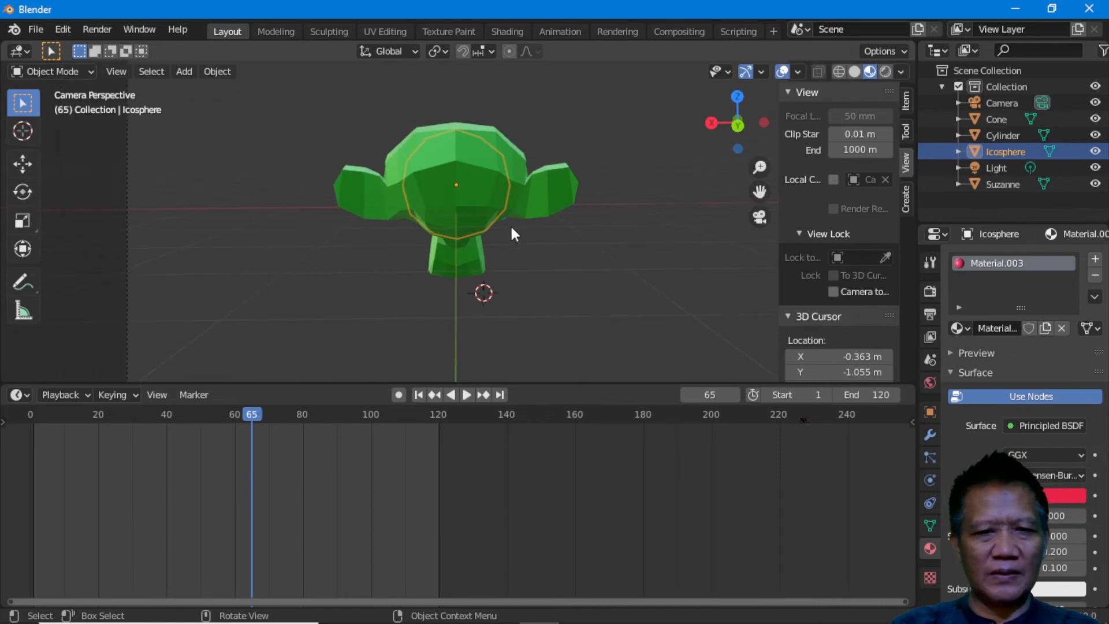
pyautogui.keyDown('shift'); pyautogui.moveTo(517, 199); pyautogui.dragTo(459, 216, button='middle'); pyautogui.keyUp('shift')
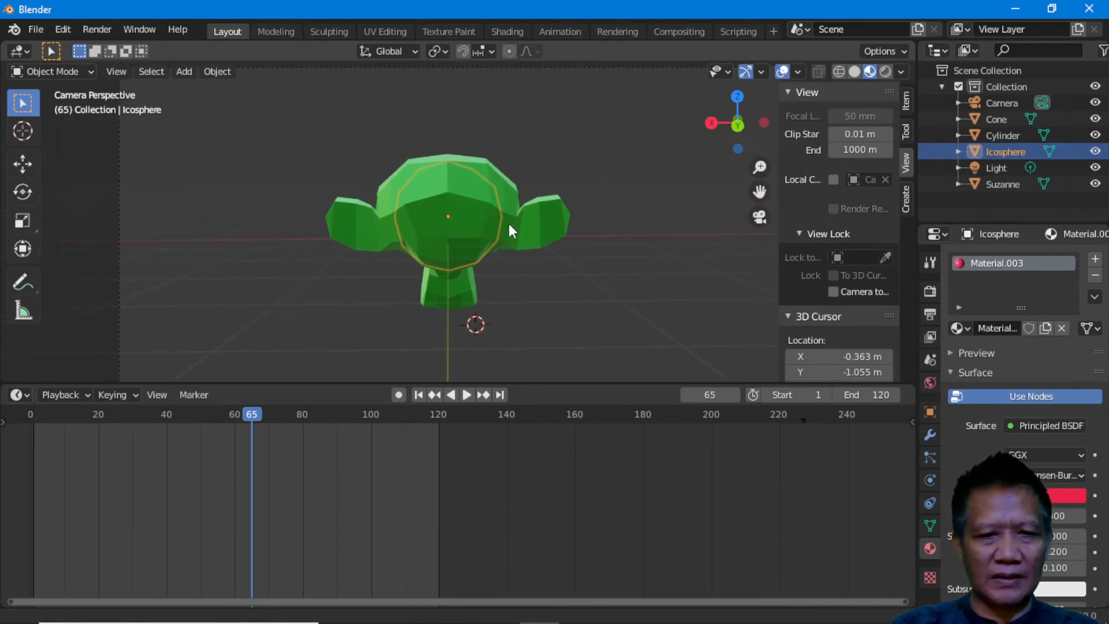
pyautogui.scroll(-3, 490, 217)
pyautogui.scroll(2, 490, 217)
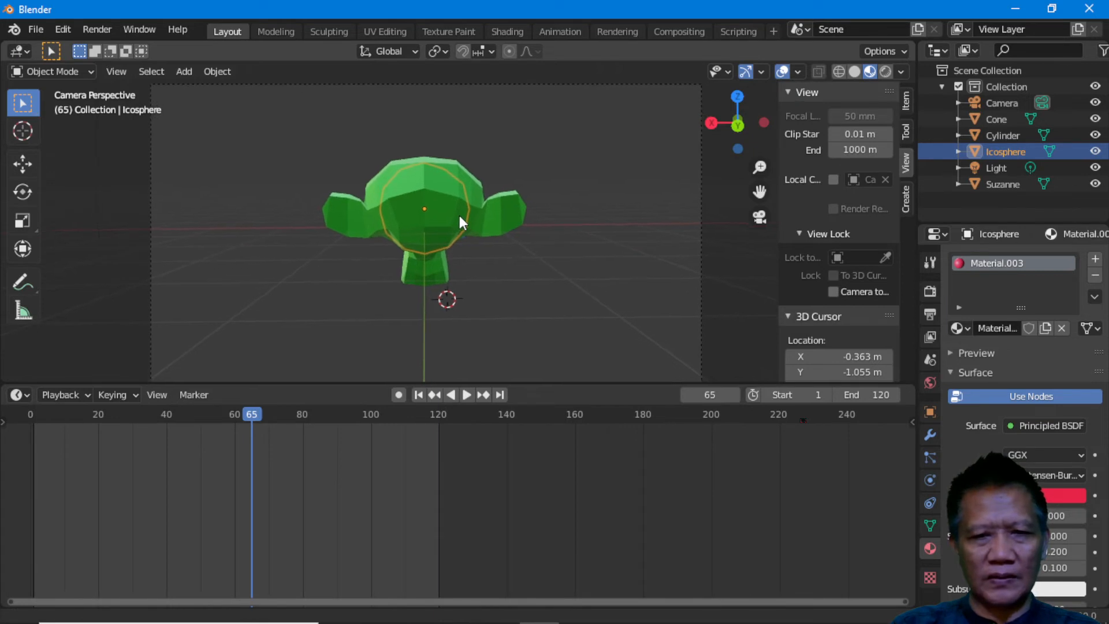
pyautogui.scroll(-1, 460, 217)
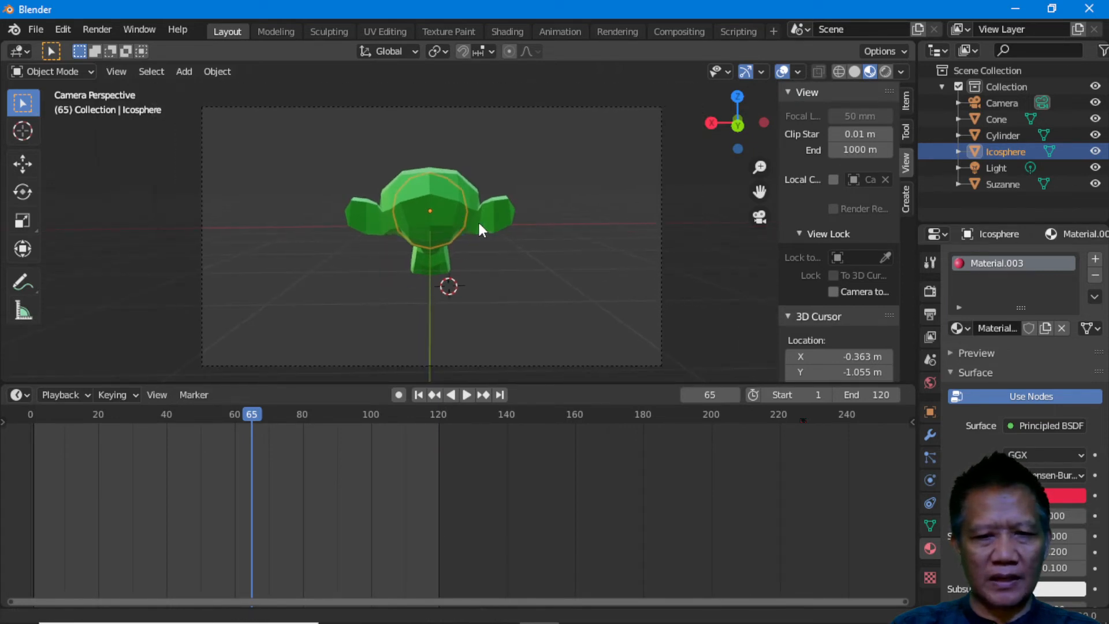
pyautogui.keyDown('shift'); pyautogui.moveTo(479, 220); pyautogui.dragTo(477, 223, button='middle'); pyautogui.keyUp('shift')
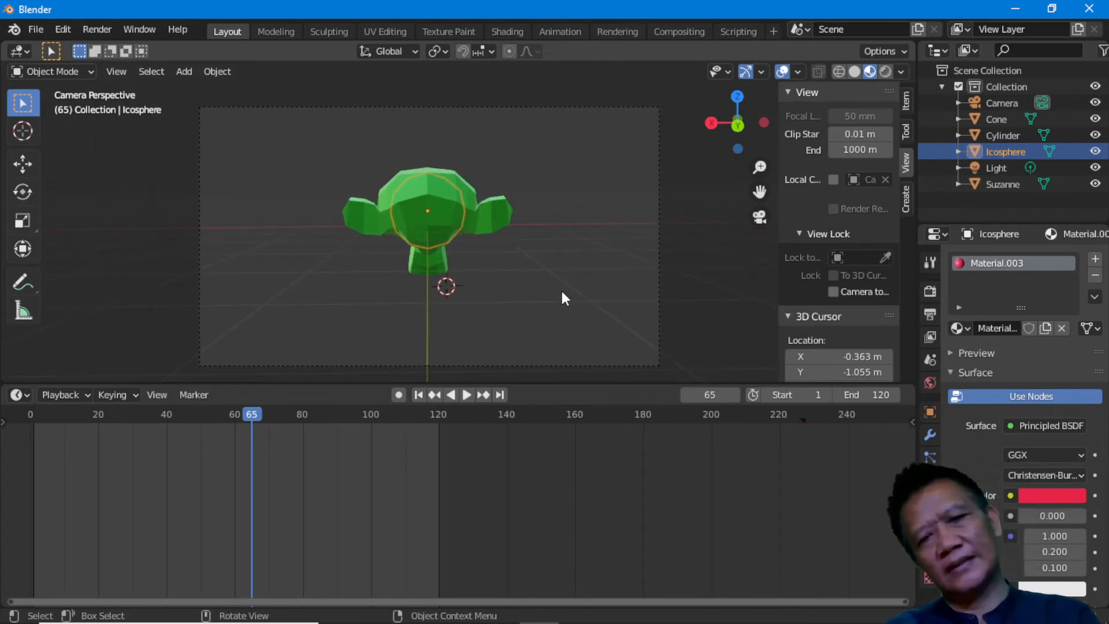
pyautogui.scroll(-3, 482, 261)
pyautogui.scroll(5, 481, 258)
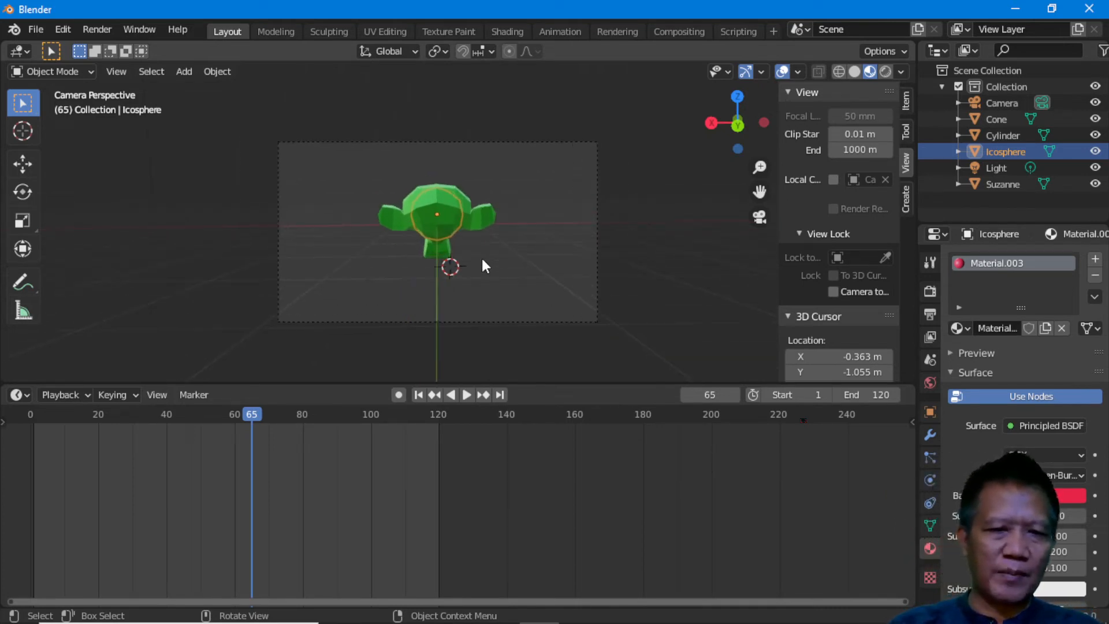
pyautogui.scroll(-2, 482, 258)
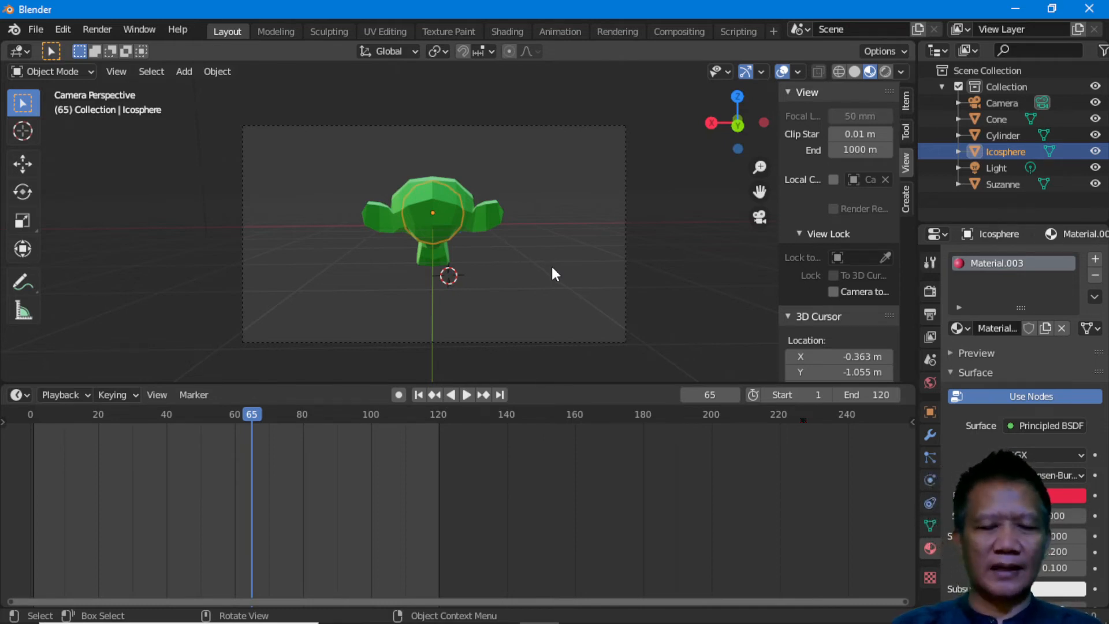
pyautogui.click(476, 125)
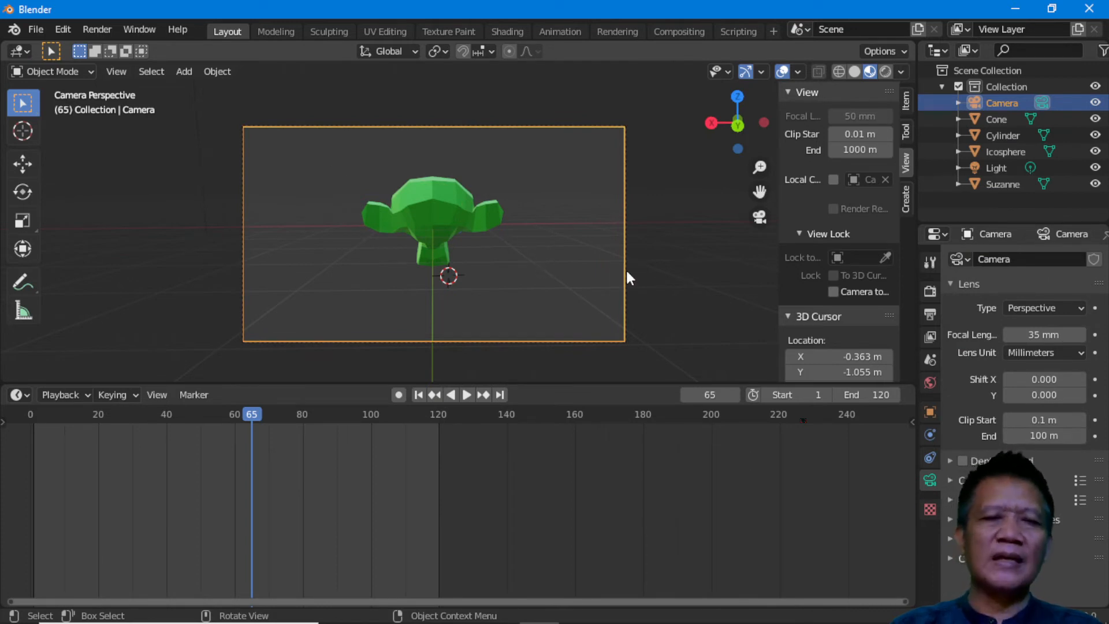
pyautogui.click(691, 214)
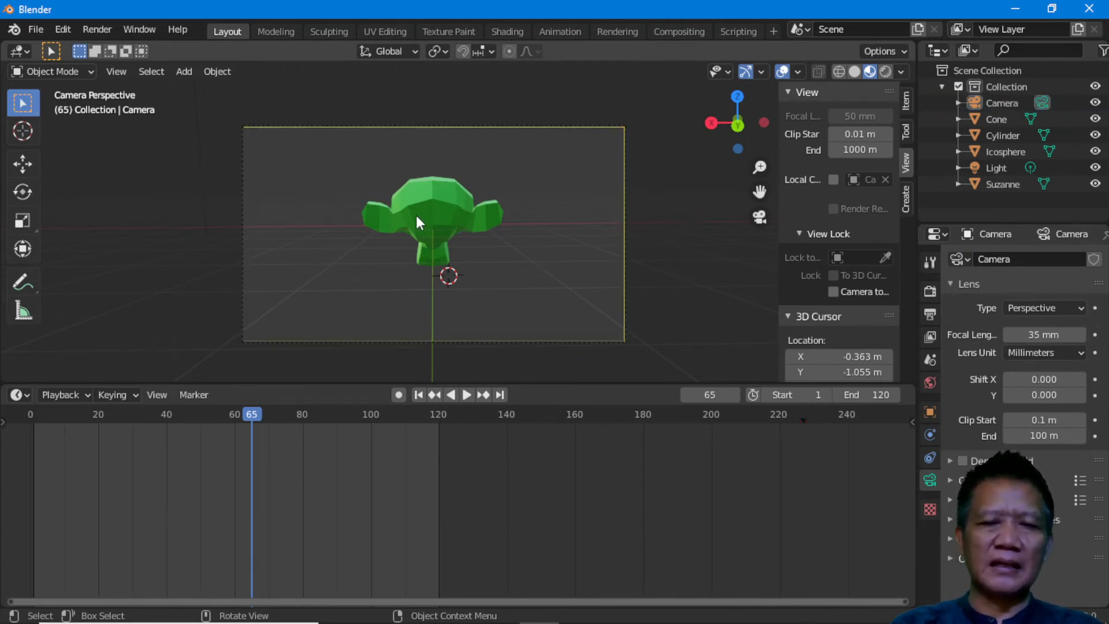
# - Select the monkey and snap the 3D cursor to its origin
pyautogui.click(439, 212)
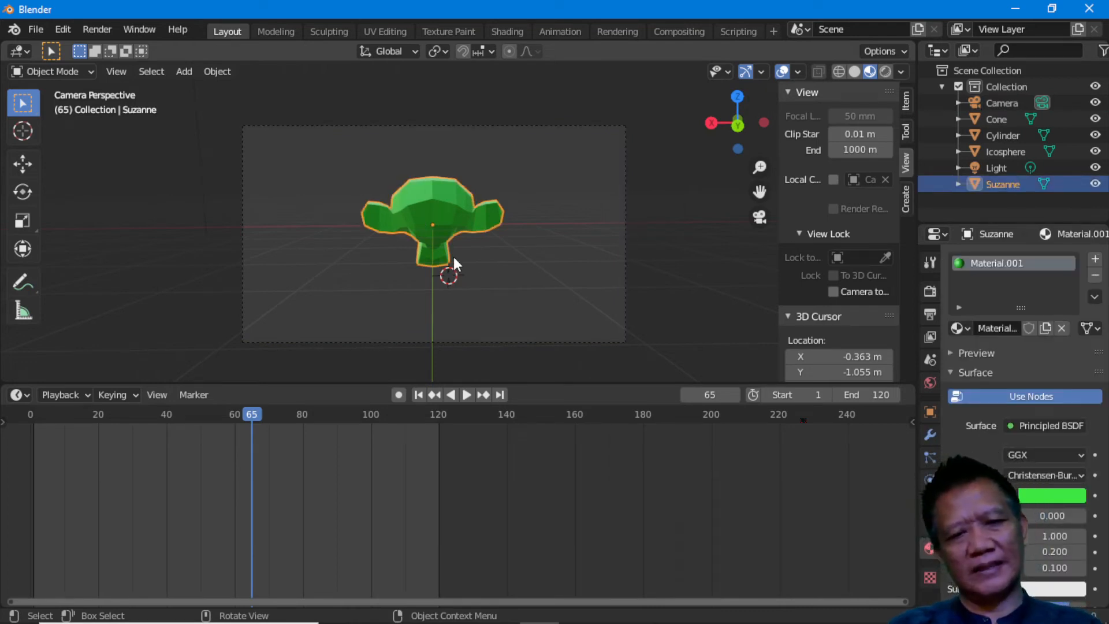
pyautogui.moveTo(446, 233); pyautogui.dragTo(359, 222, button='middle')
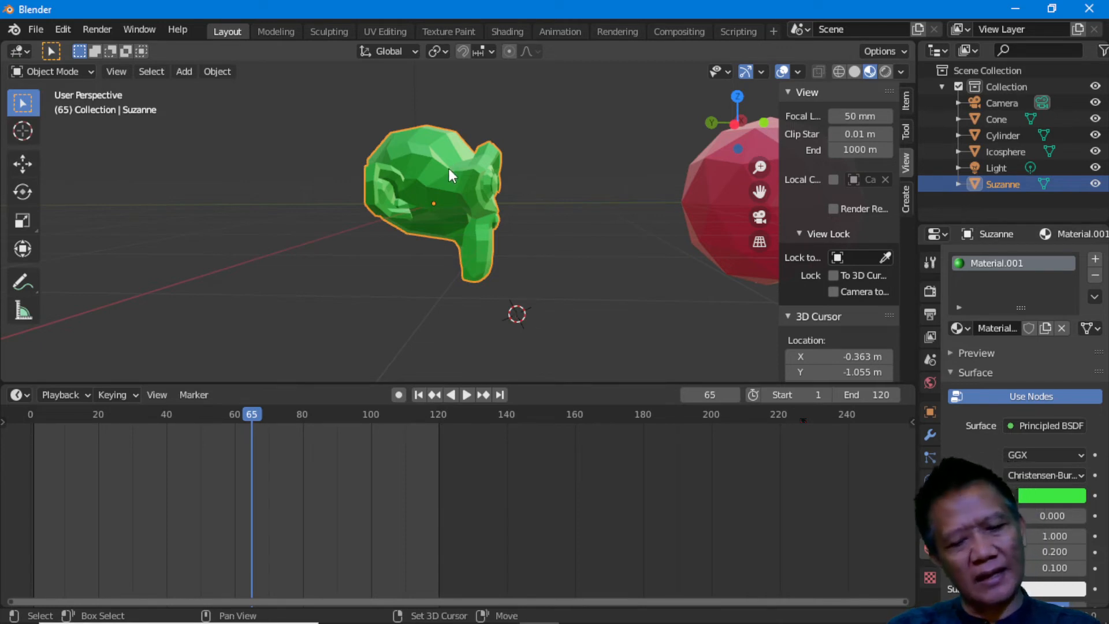
pyautogui.hotkey('shift', 's')
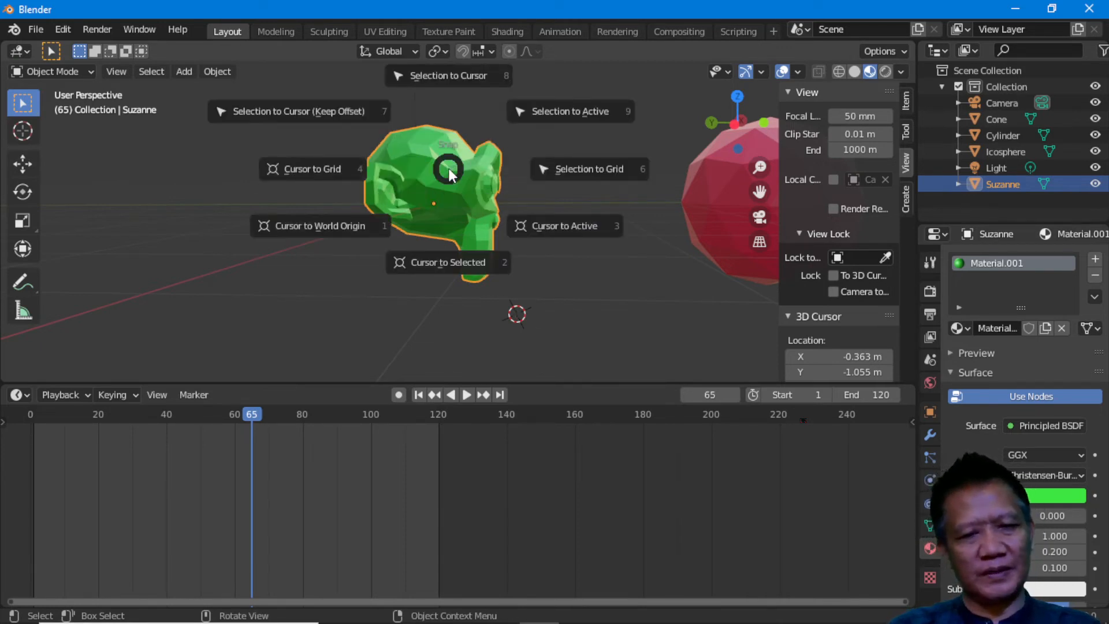
pyautogui.click(437, 269)
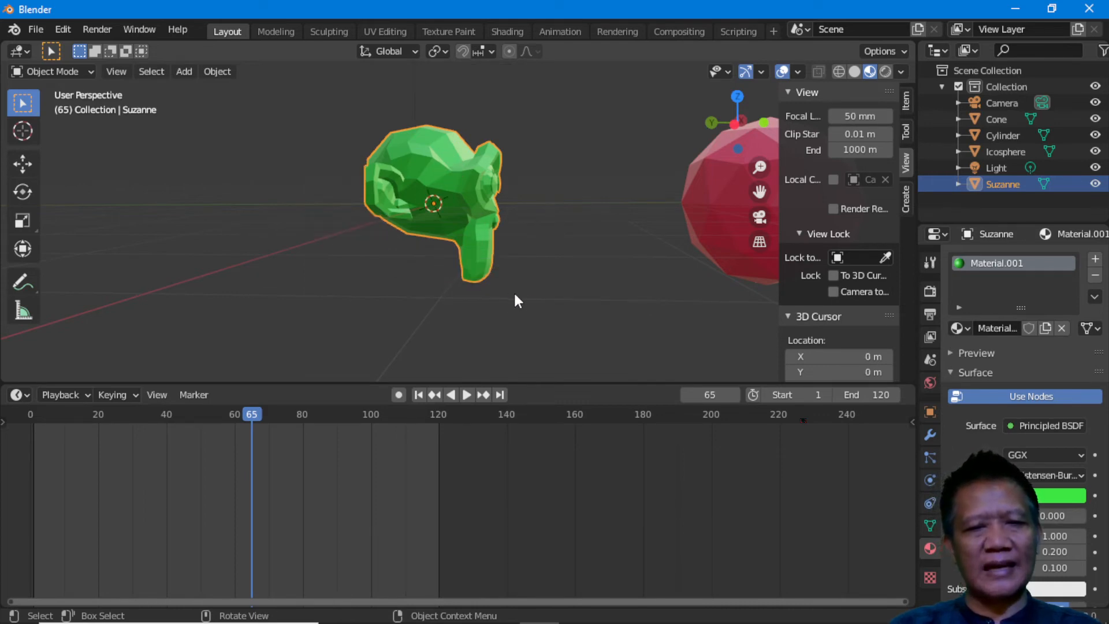
# - Add a sphere-shaped empty at the 3D cursor in the centre of the monkey
pyautogui.moveTo(504, 255); pyautogui.dragTo(788, 258, button='middle')
pyautogui.moveTo(645, 250); pyautogui.dragTo(474, 233, button='middle')
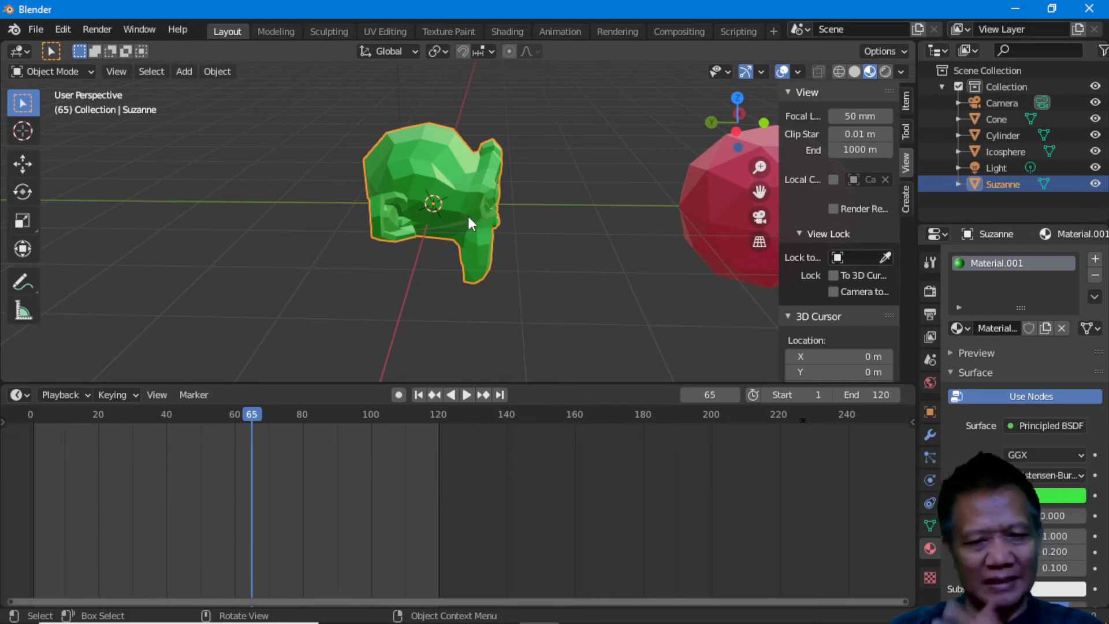
pyautogui.moveTo(516, 238); pyautogui.dragTo(472, 227, button='middle')
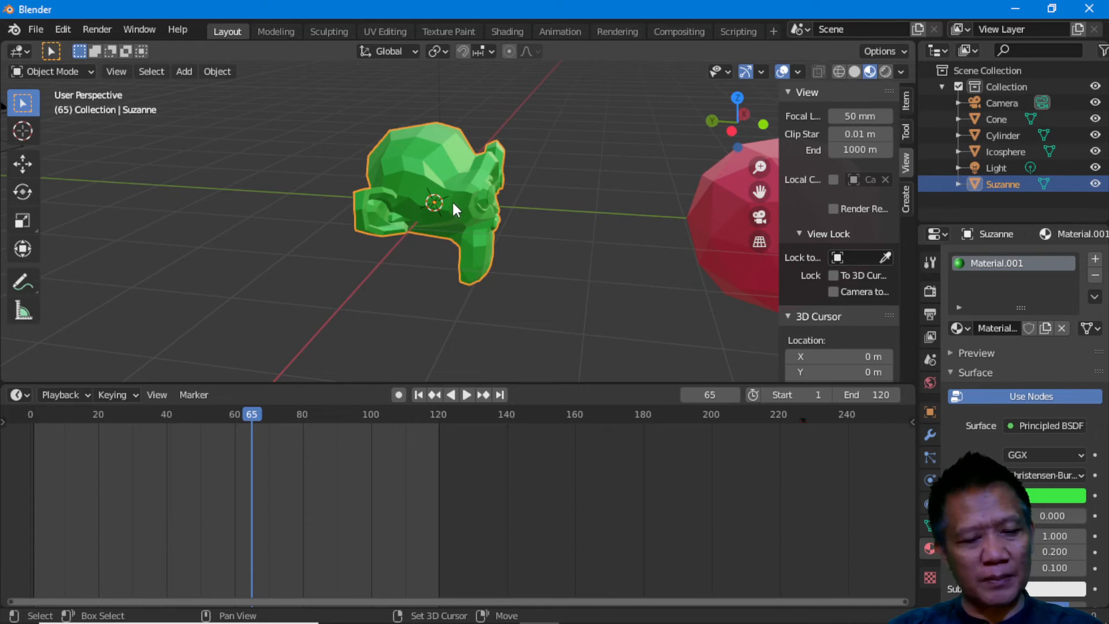
pyautogui.hotkey('shift', 'a')
pyautogui.moveTo(453, 202)
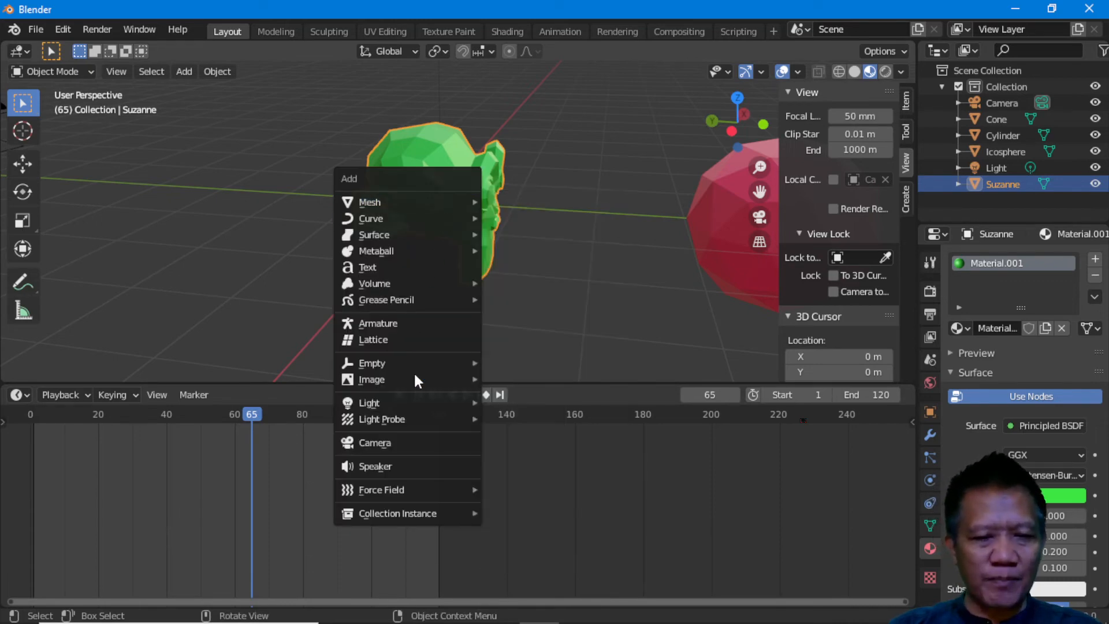
pyautogui.moveTo(385, 365)
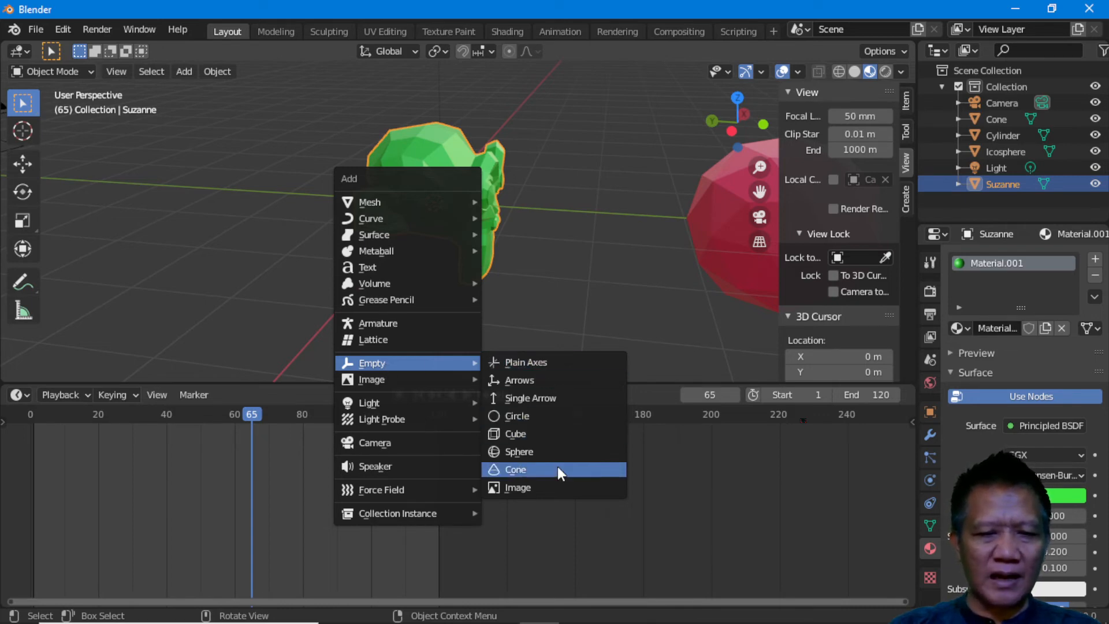
pyautogui.click(526, 449)
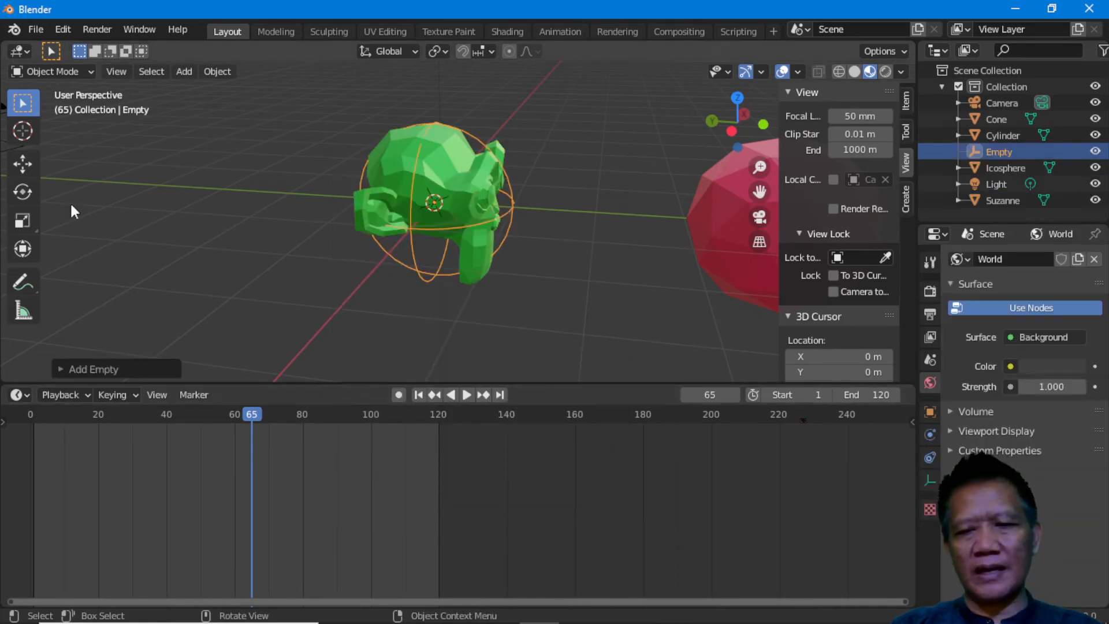
# - Set the display size of the sphere empty to 1.4 m so it encloses the monkey
pyautogui.click(930, 484)
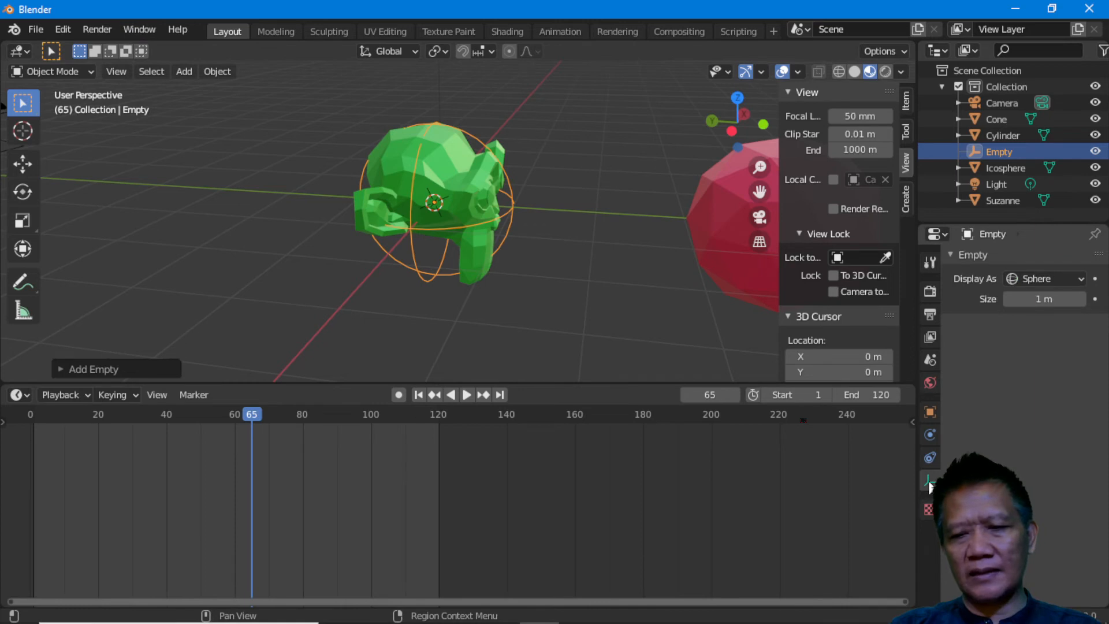
pyautogui.click(1044, 299)
pyautogui.write('1.3')
pyautogui.press('Return')
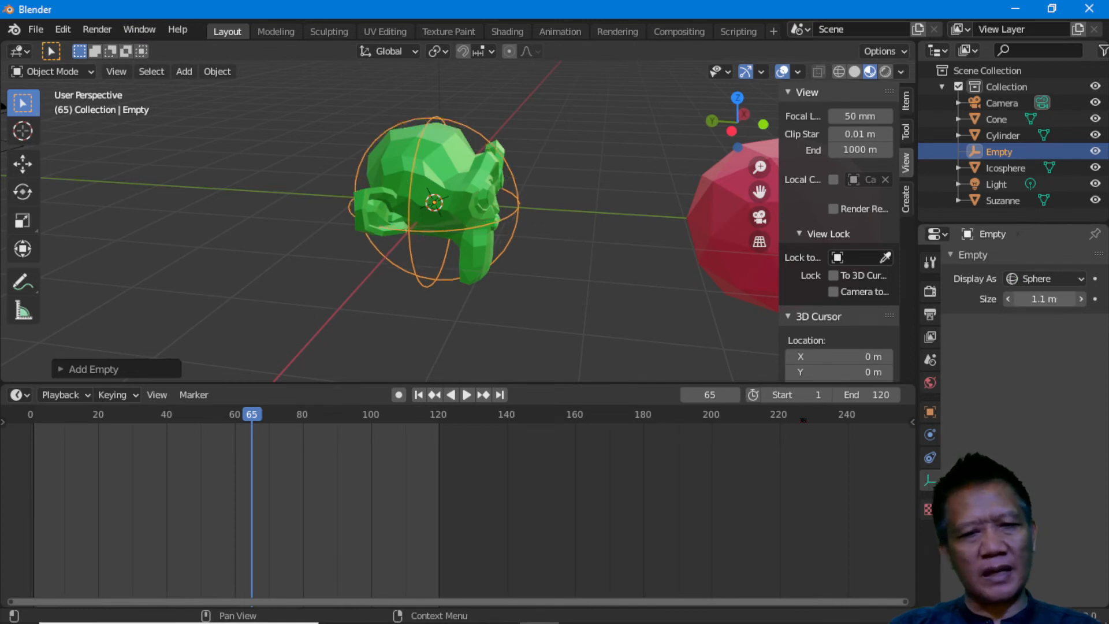
pyautogui.moveTo(1044, 299)
pyautogui.mouseDown()
pyautogui.moveTo(1058, 298)
pyautogui.moveTo(1047, 298)
pyautogui.mouseUp()
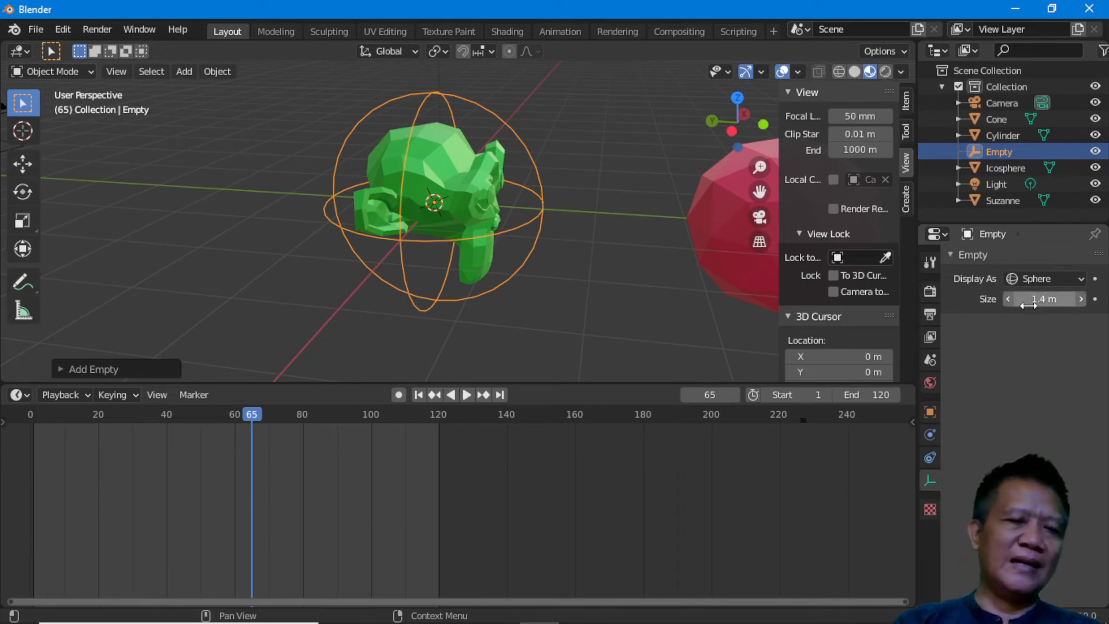
# - Parent the camera to the sphere empty around the monkey, using the Object parent type
pyautogui.scroll(-7, 418, 281)
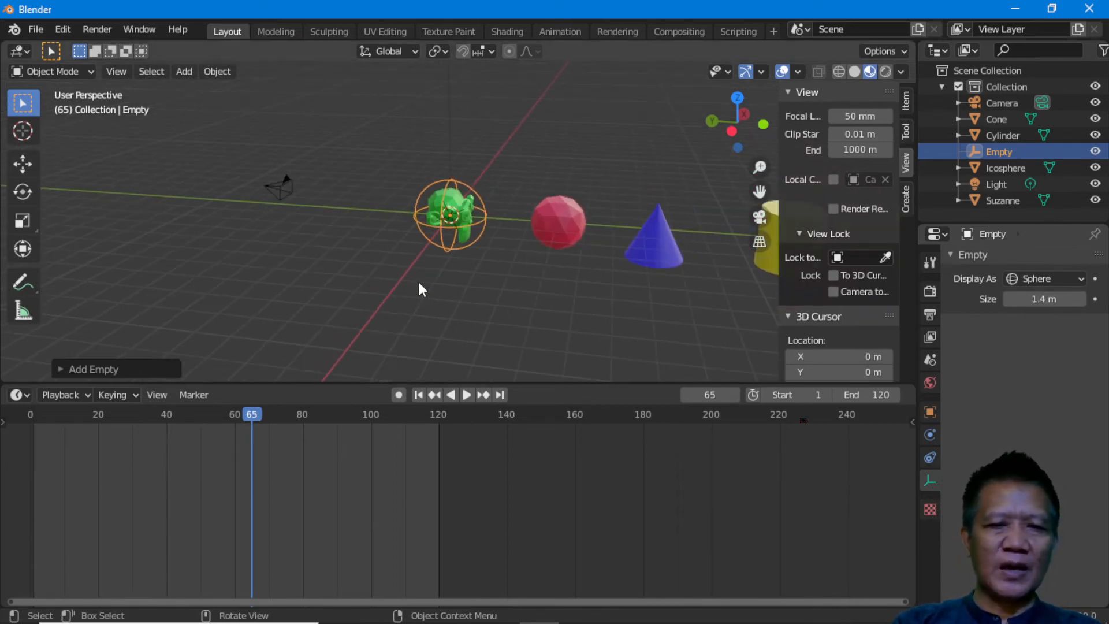
pyautogui.scroll(2, 418, 280)
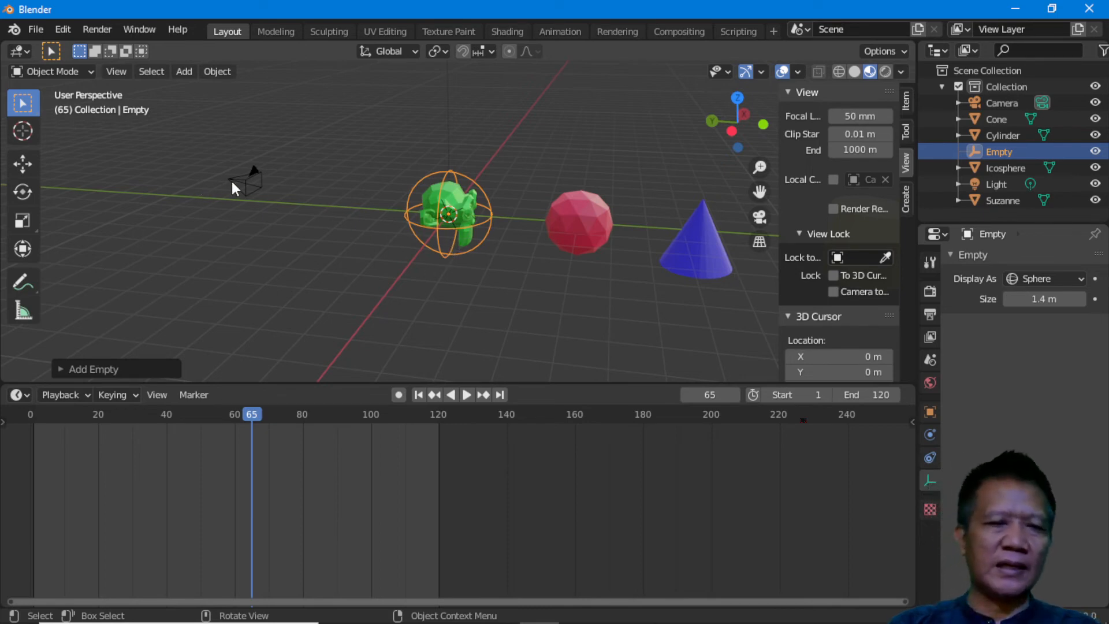
pyautogui.click(248, 185)
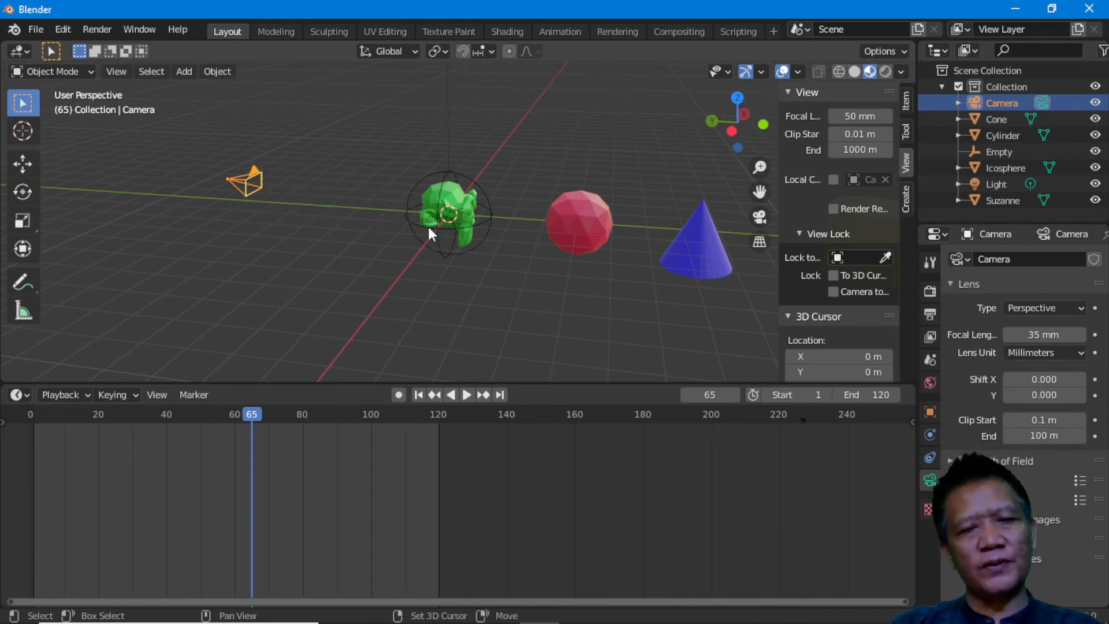
pyautogui.keyDown('shift'); pyautogui.click(410, 205); pyautogui.keyUp('shift')
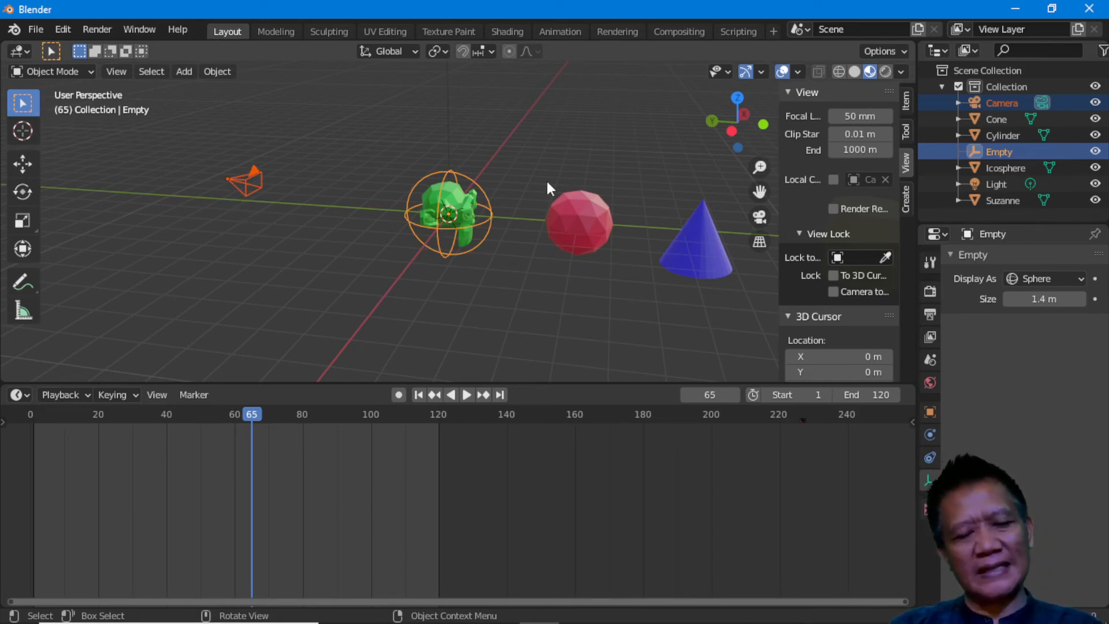
pyautogui.hotkey('ctrl', 'p')
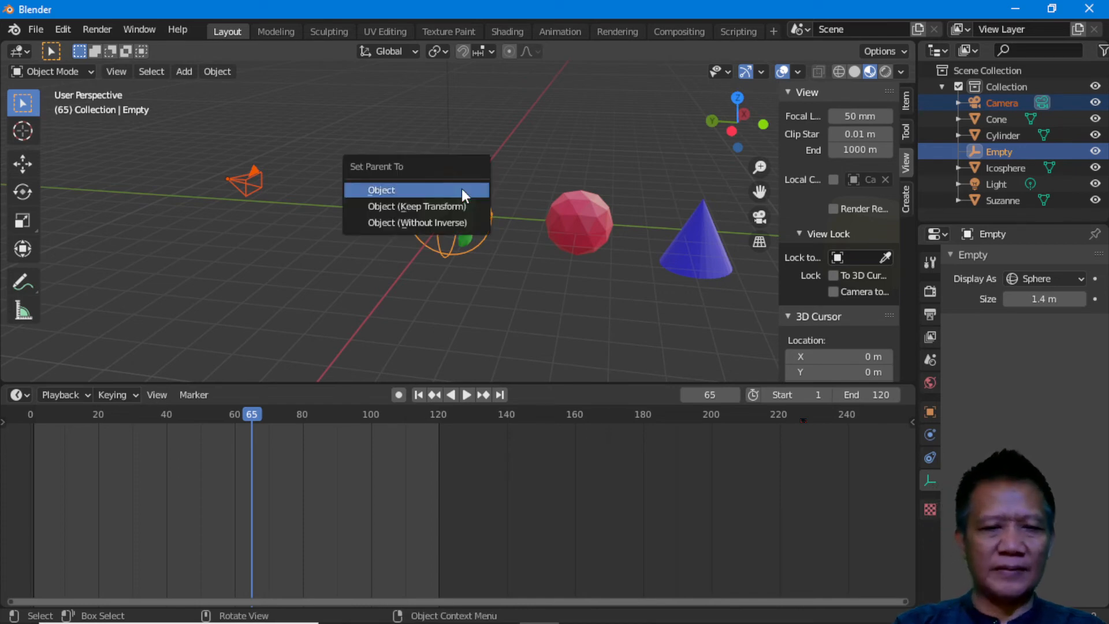
pyautogui.click(462, 190)
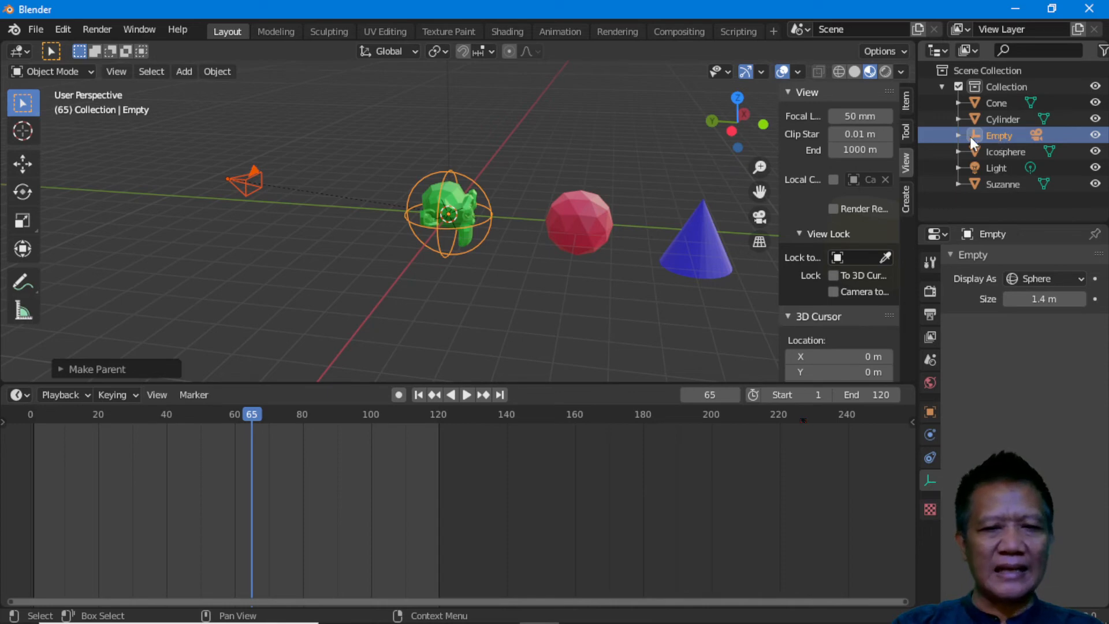
# - Insert a Rotation keyframe for the sphere empty around the monkey at frame 1
pyautogui.click(445, 227)
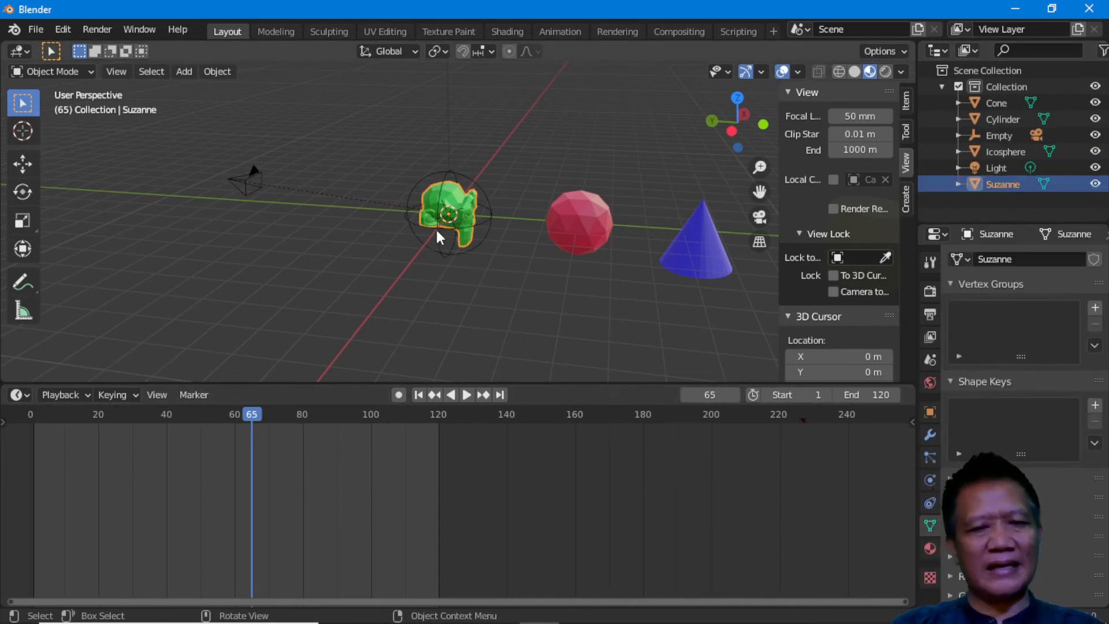
pyautogui.click(437, 232)
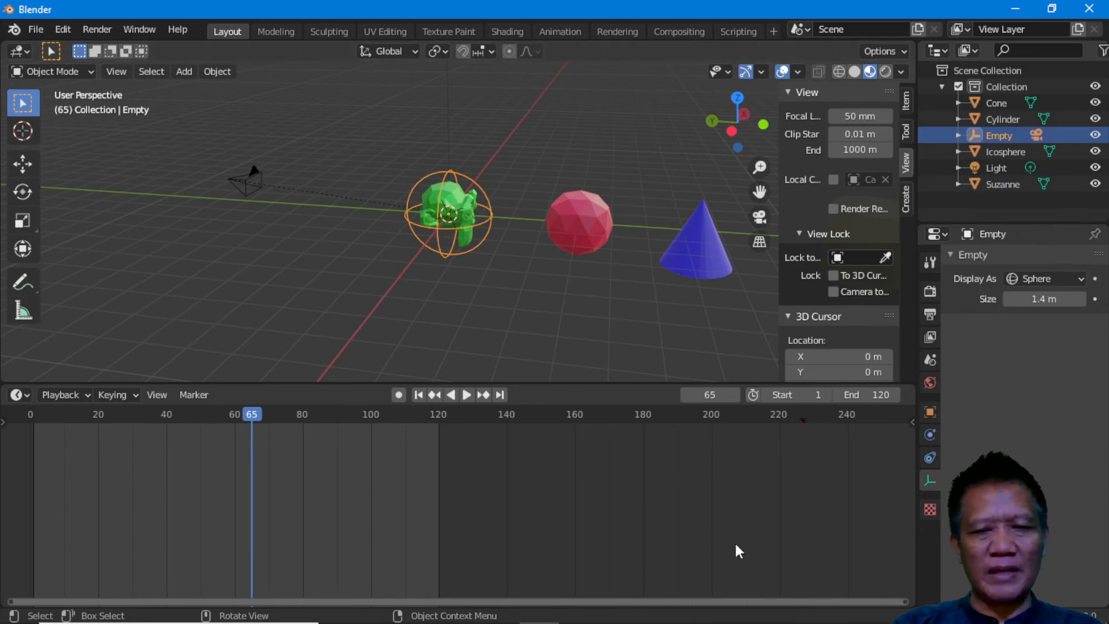
pyautogui.click(712, 394)
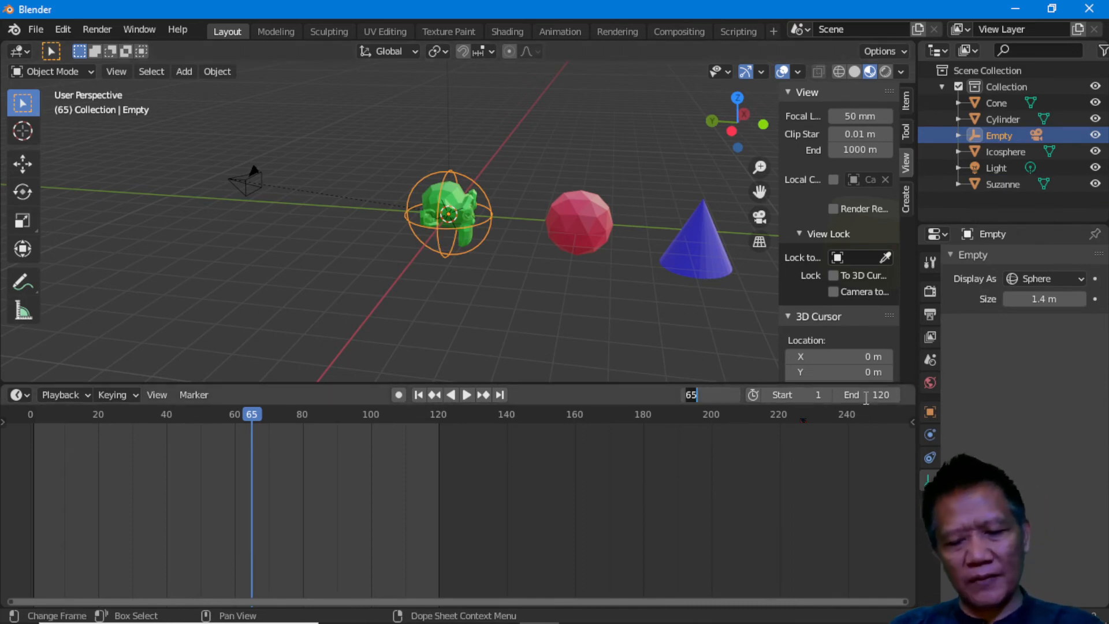
pyautogui.write('1')
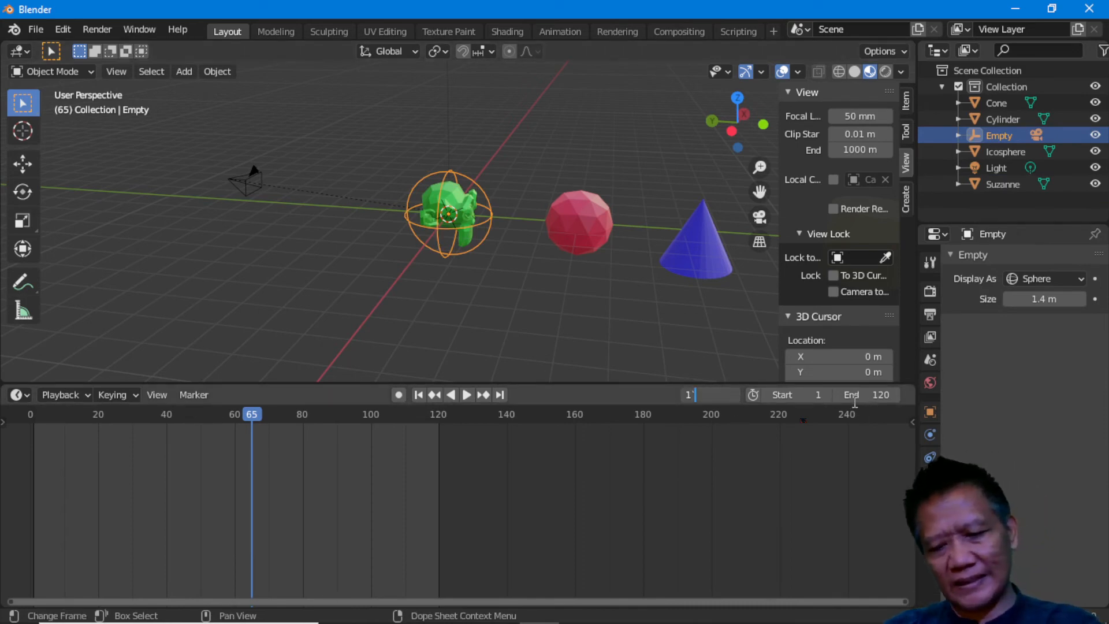
pyautogui.press('Return')
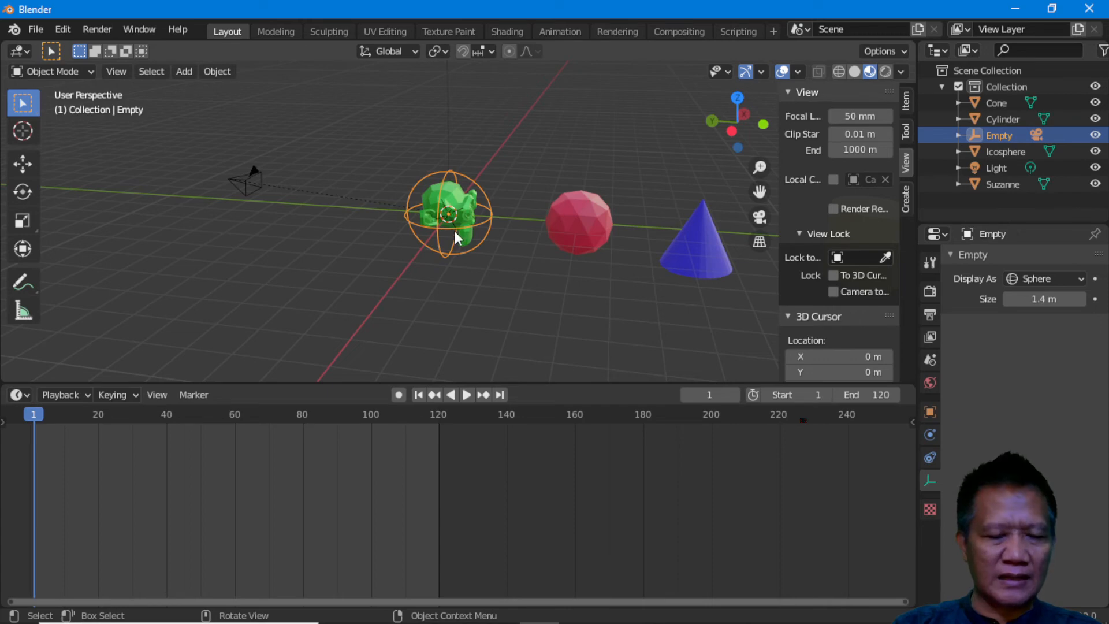
pyautogui.press('i')
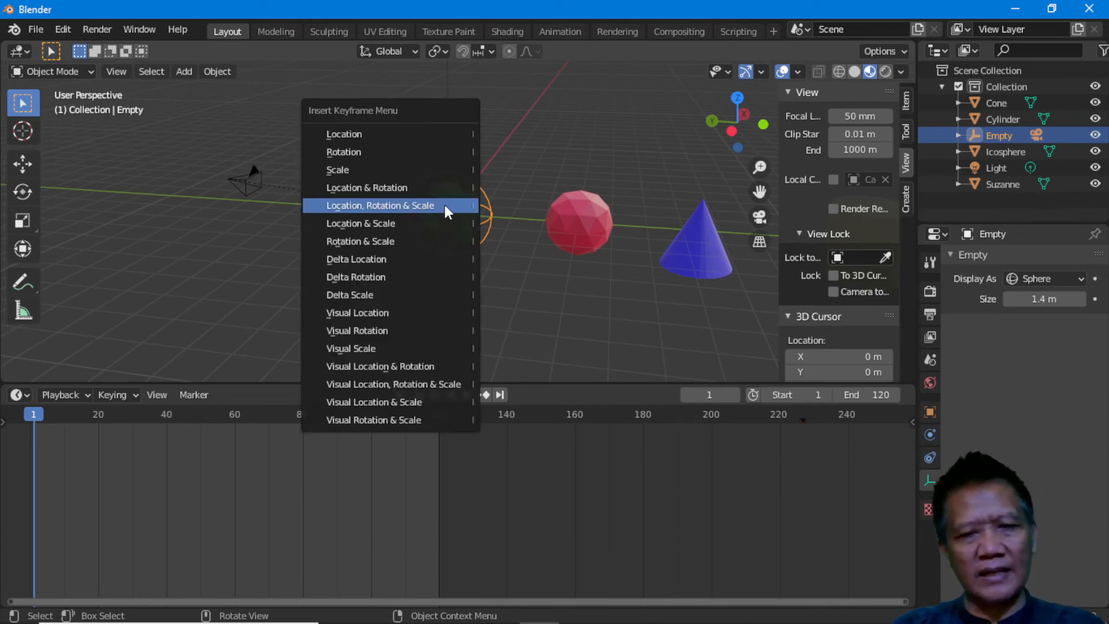
pyautogui.click(372, 152)
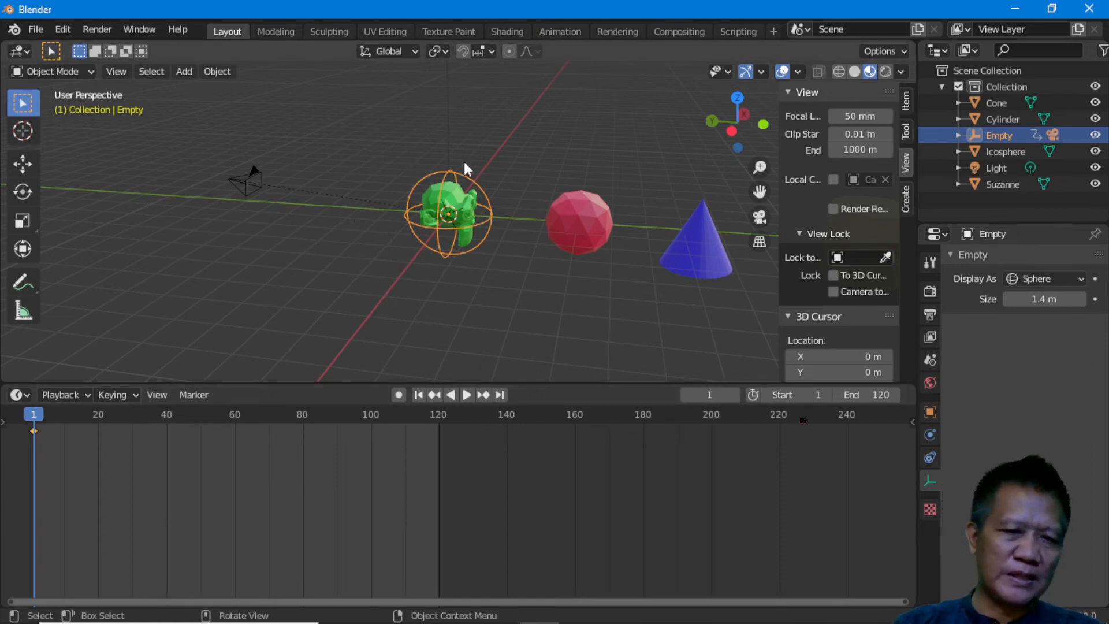
# - Go to frame 120 and rotate the sphere empty 359° about the global Z axis
pyautogui.moveTo(157, 430); pyautogui.dragTo(438, 428)
pyautogui.click(714, 396)
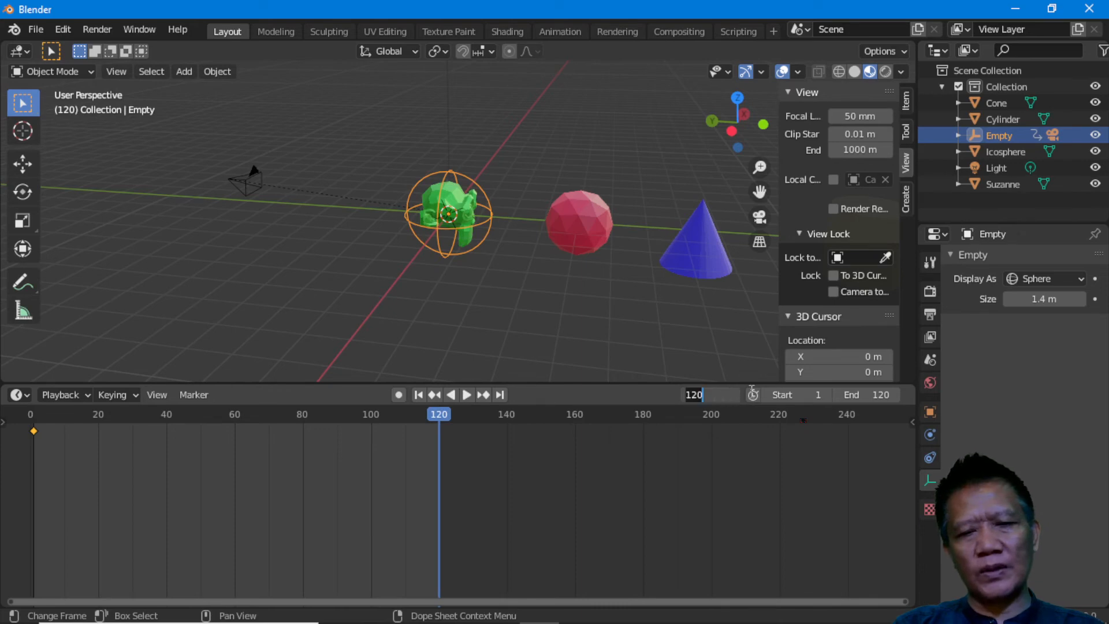
pyautogui.write('1')
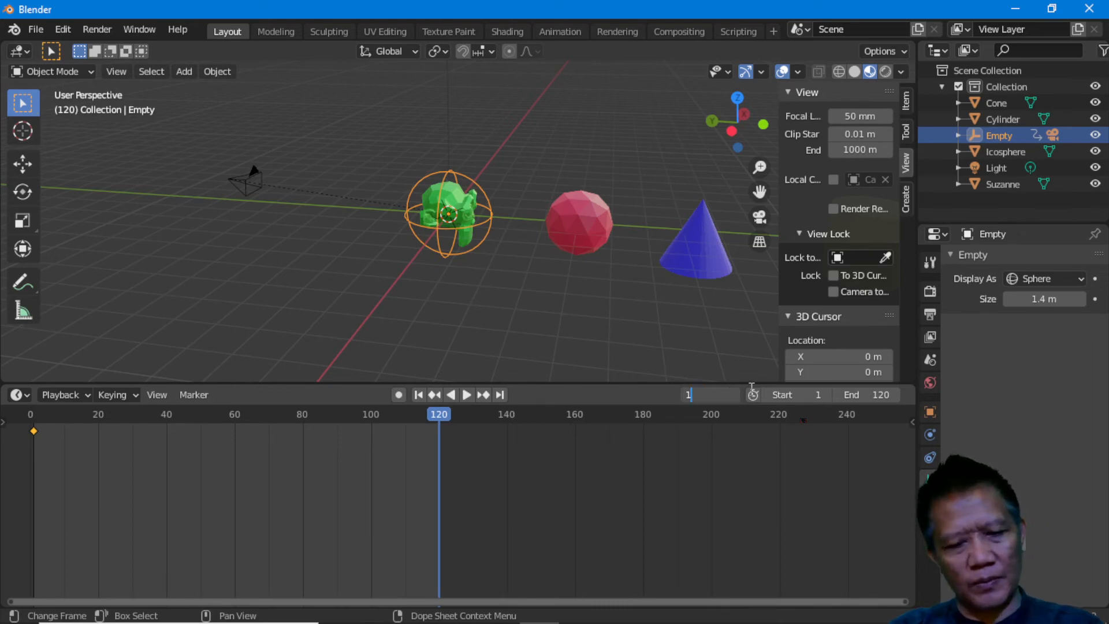
pyautogui.write('20')
pyautogui.press('Return')
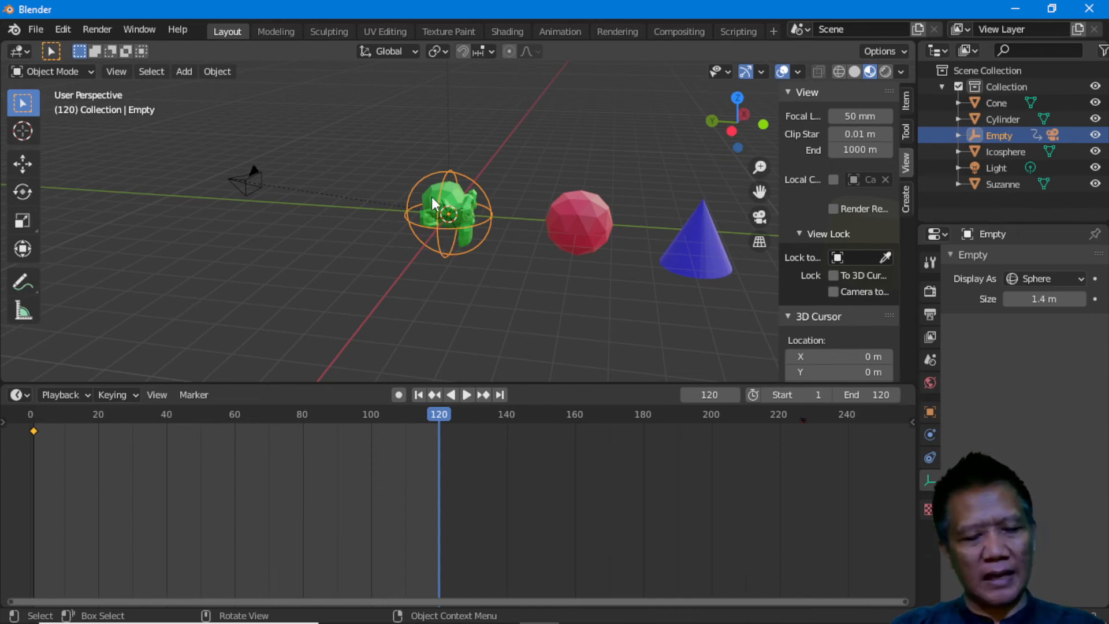
pyautogui.press('r')
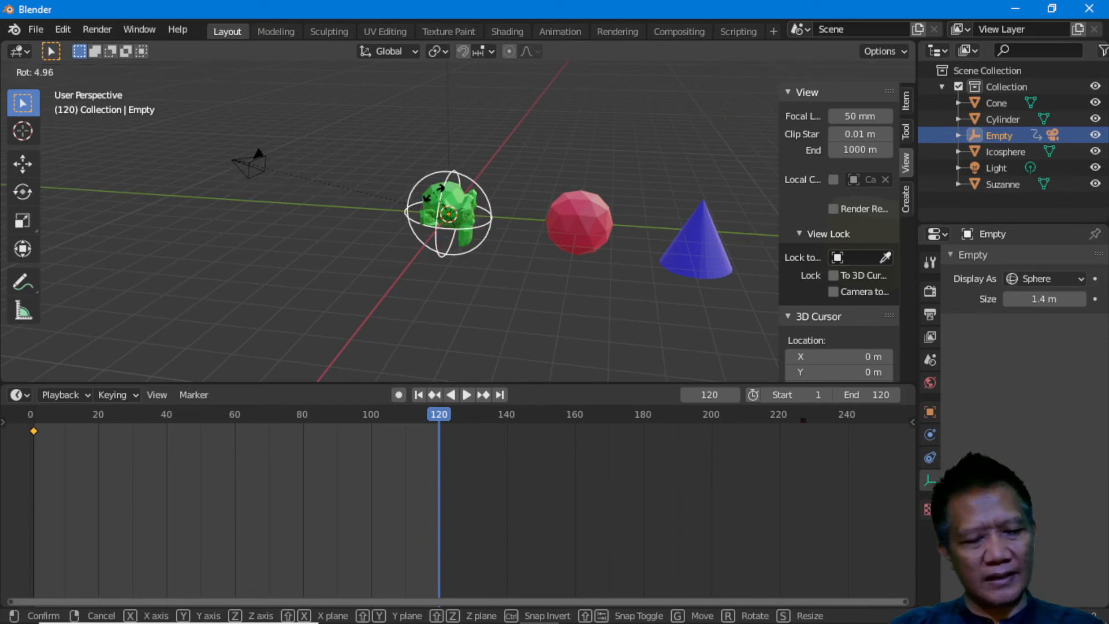
pyautogui.press('z')
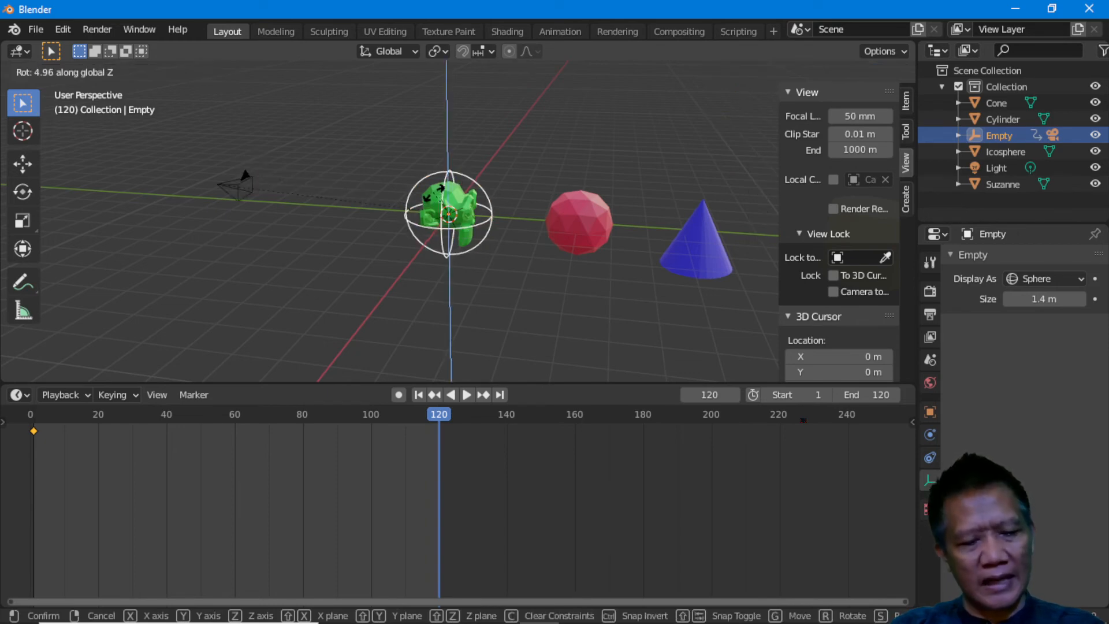
pyautogui.write('359')
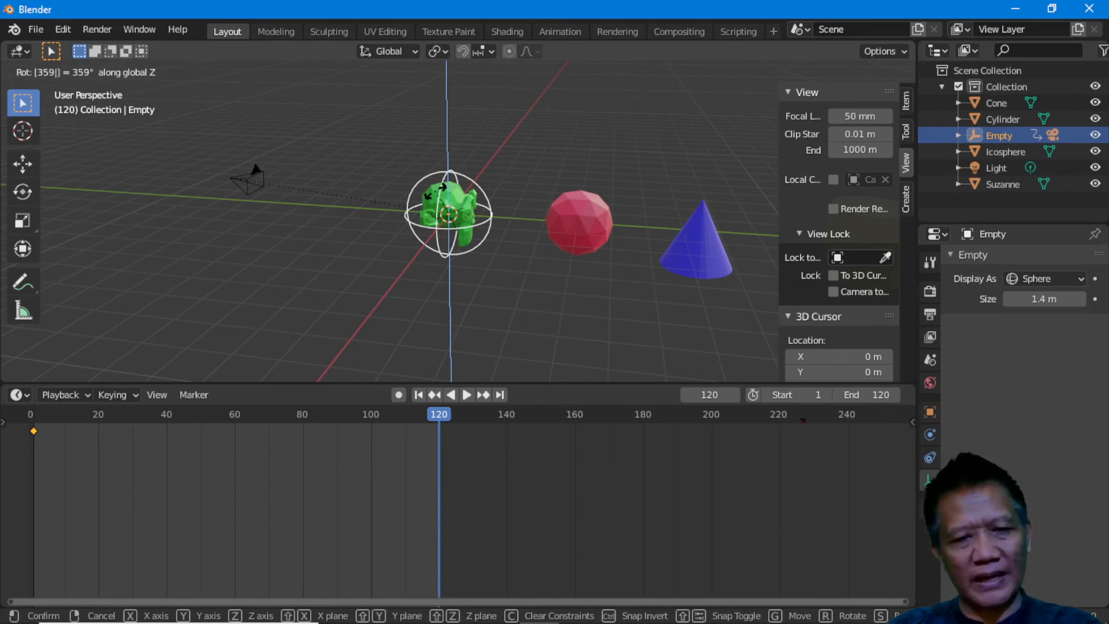
pyautogui.press('Return')
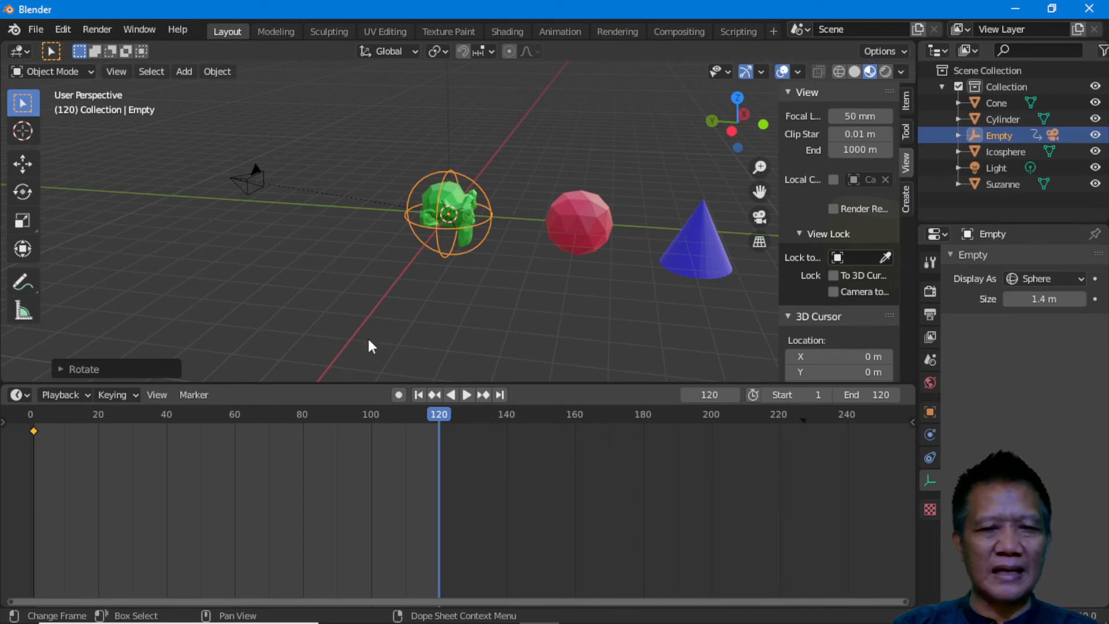
# - Look through the camera and preview the animation from frame 0 to check its movement around the monkey
pyautogui.click(257, 182)
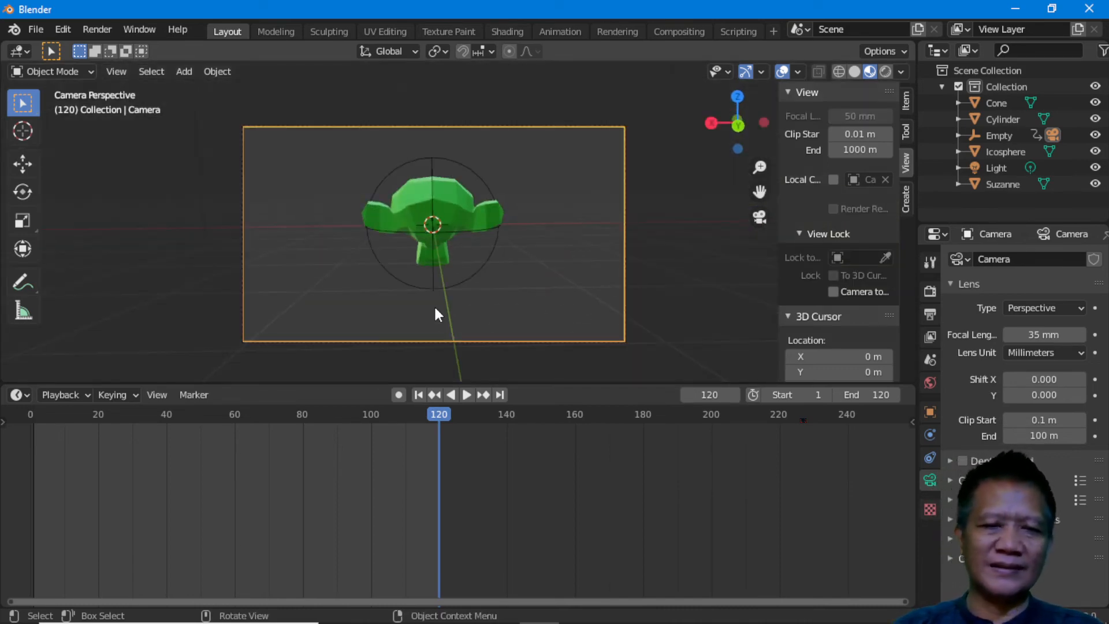
pyautogui.moveTo(424, 410); pyautogui.dragTo(26, 444)
pyautogui.press('space')
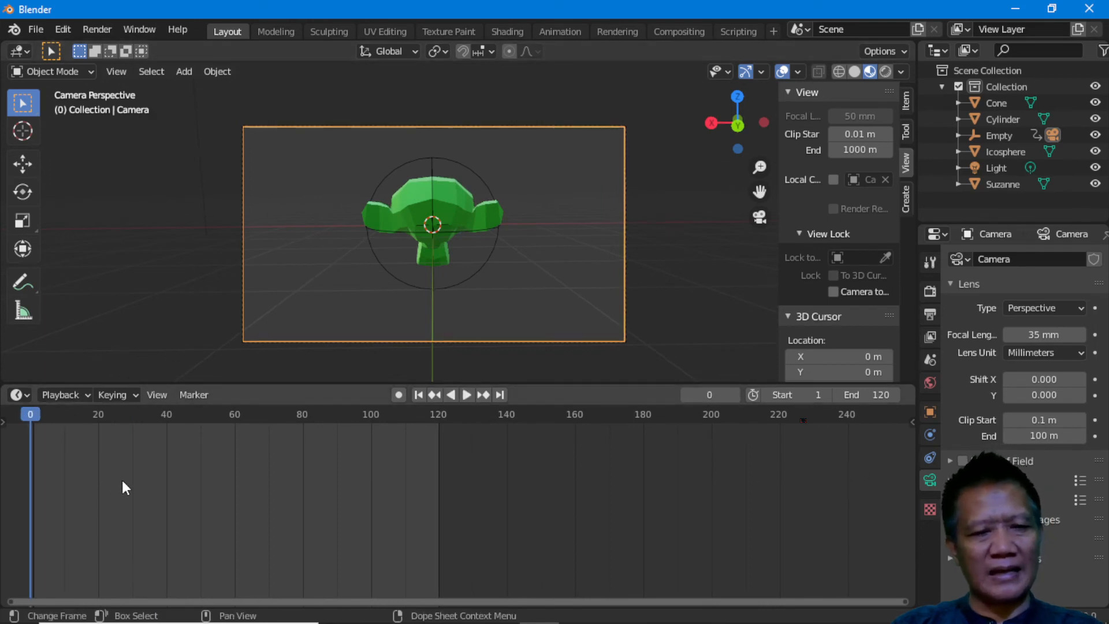
pyautogui.moveTo(93, 417); pyautogui.dragTo(117, 415)
pyautogui.press('Escape')
pyautogui.press('space')
pyautogui.press('space')
# - Select the sphere empty and set its Z rotation to 359° at frame 120
pyautogui.click(488, 240)
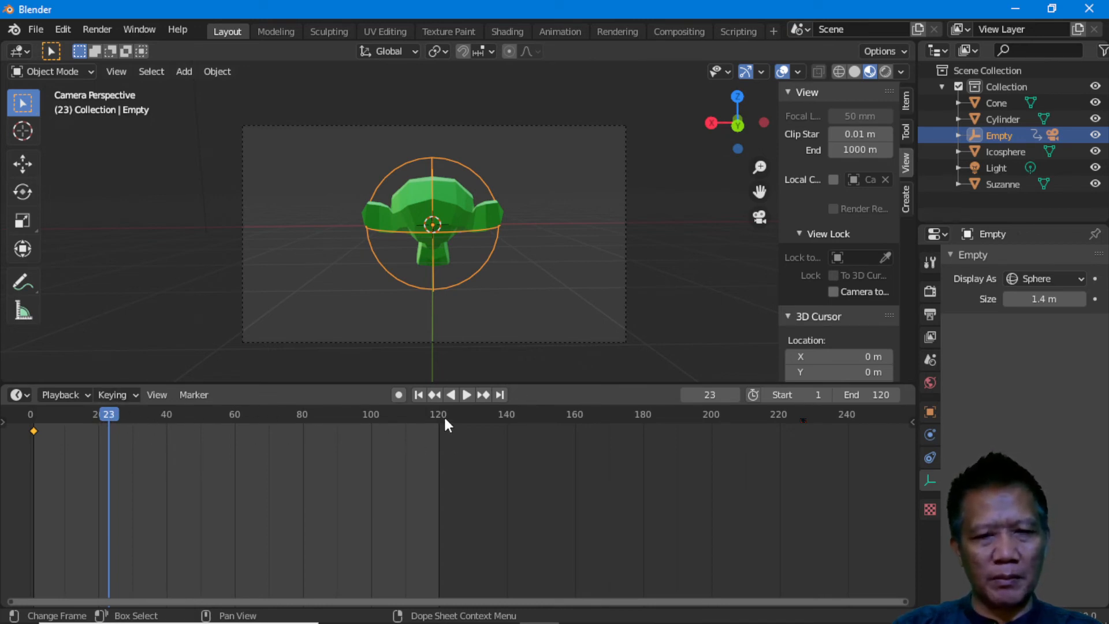
pyautogui.moveTo(448, 243); pyautogui.dragTo(448, 223, button='middle')
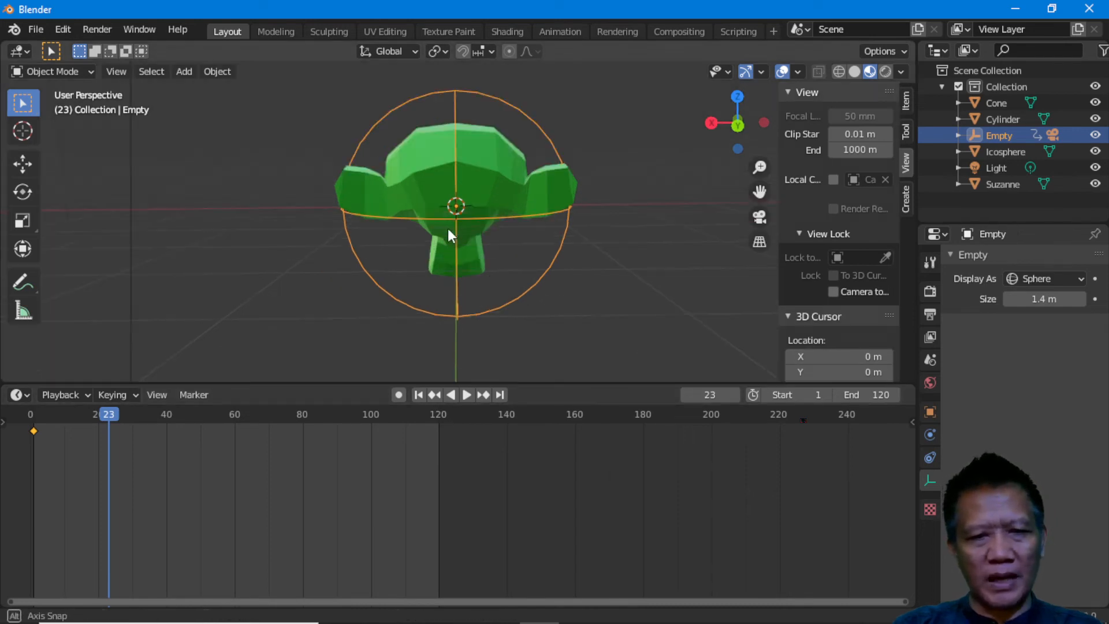
pyautogui.scroll(3, 448, 223)
pyautogui.moveTo(554, 278); pyautogui.dragTo(319, 278, button='middle')
pyautogui.moveTo(184, 415); pyautogui.dragTo(439, 419)
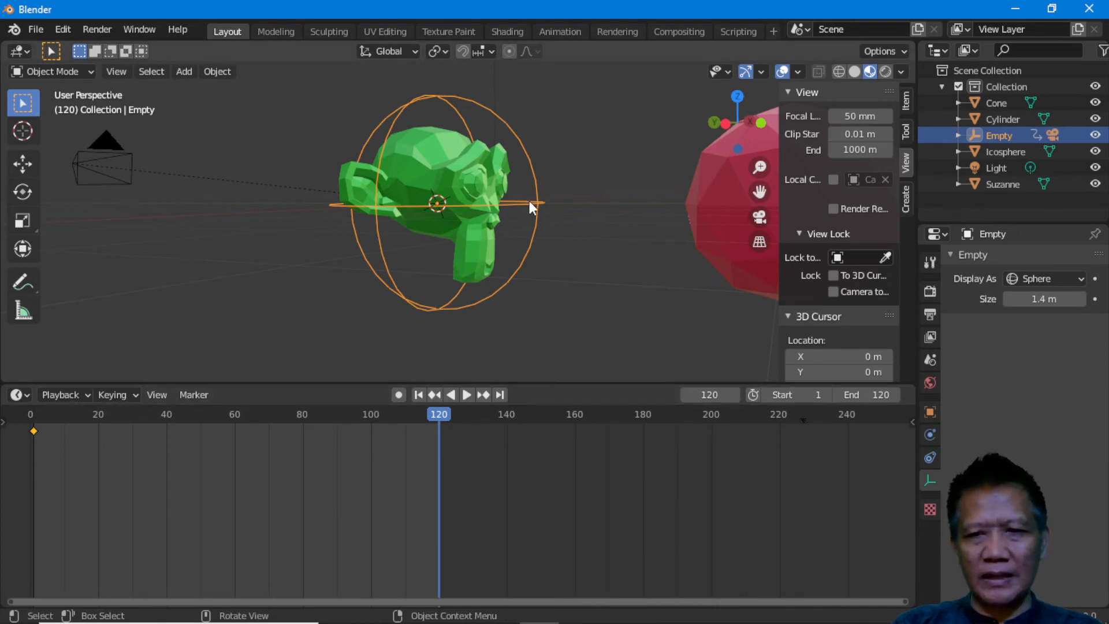
pyautogui.click(904, 103)
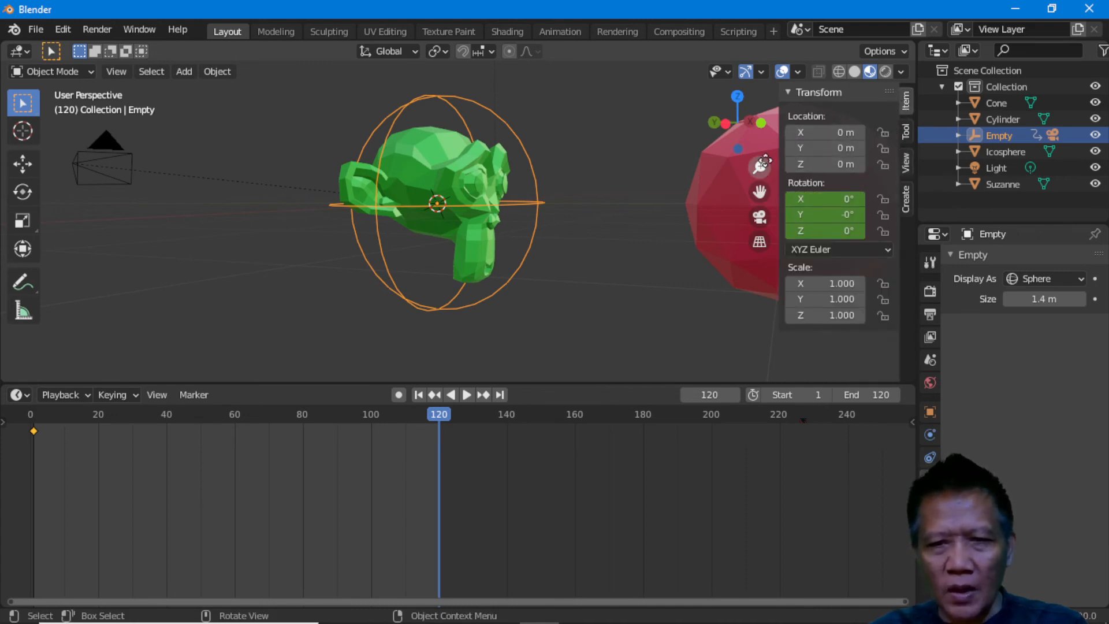
pyautogui.click(845, 231)
pyautogui.write('0d')
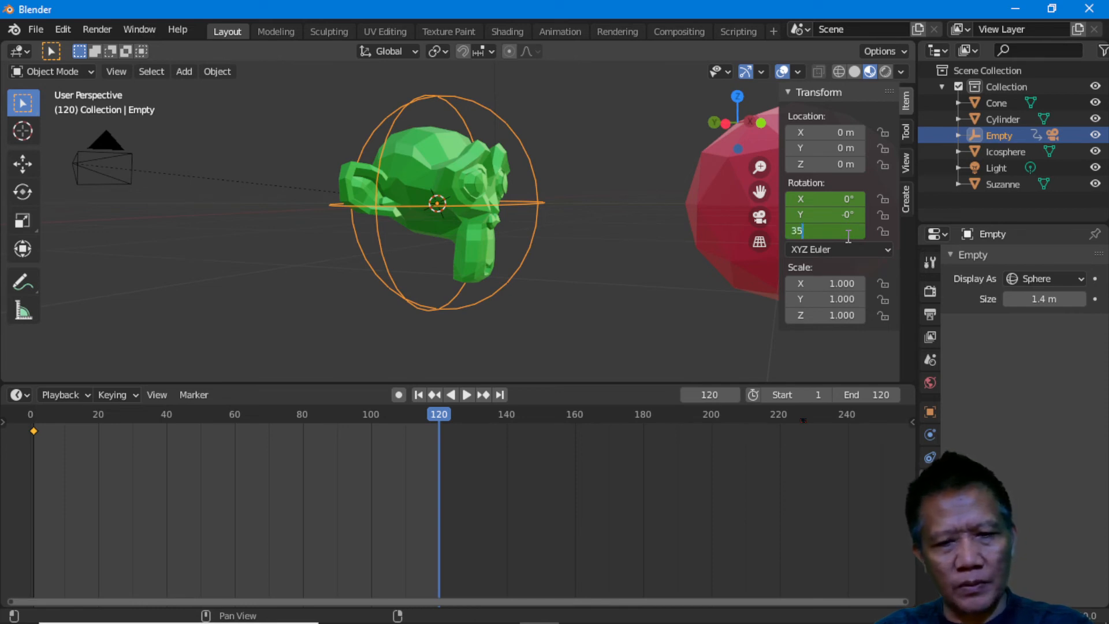
pyautogui.press('Return')
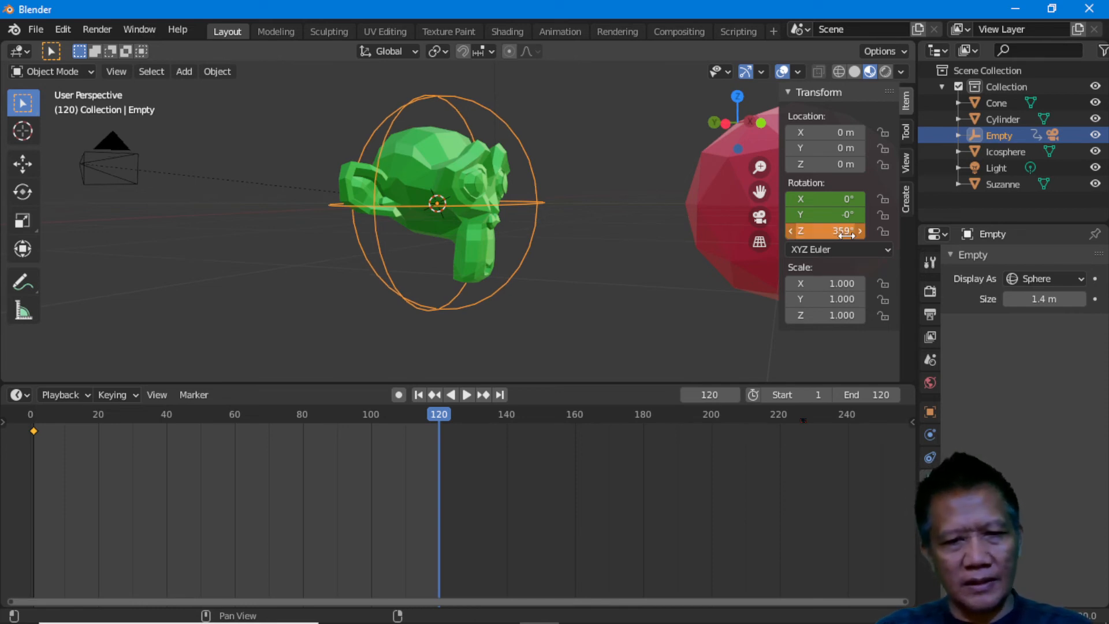
# - Insert a Rotation keyframe for the sphere empty at frame 120
pyautogui.rightClick(417, 198)
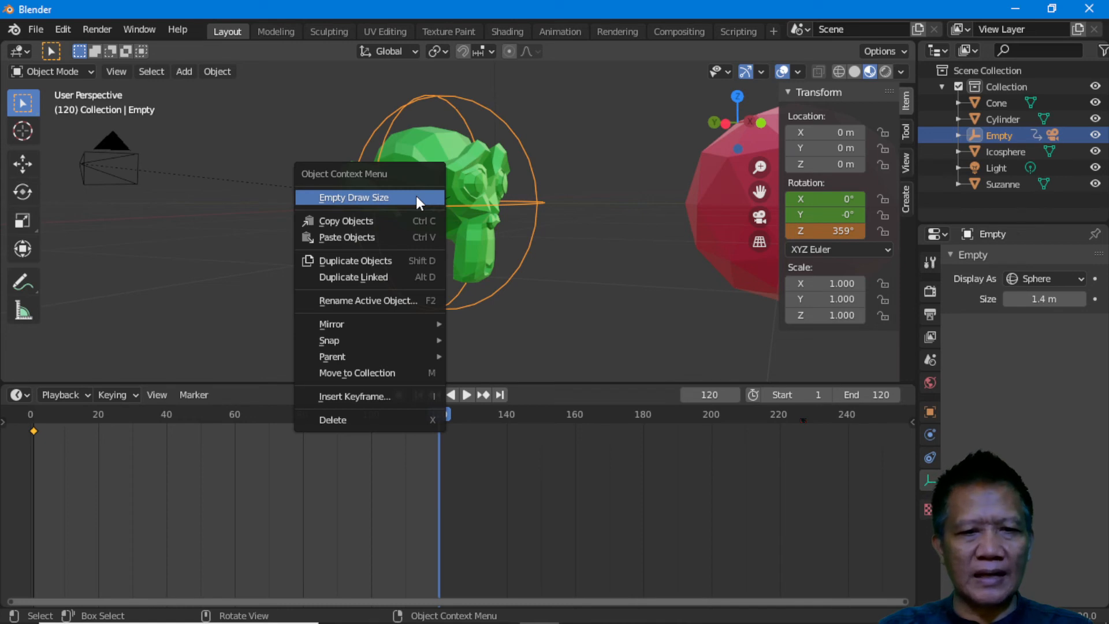
pyautogui.press('i')
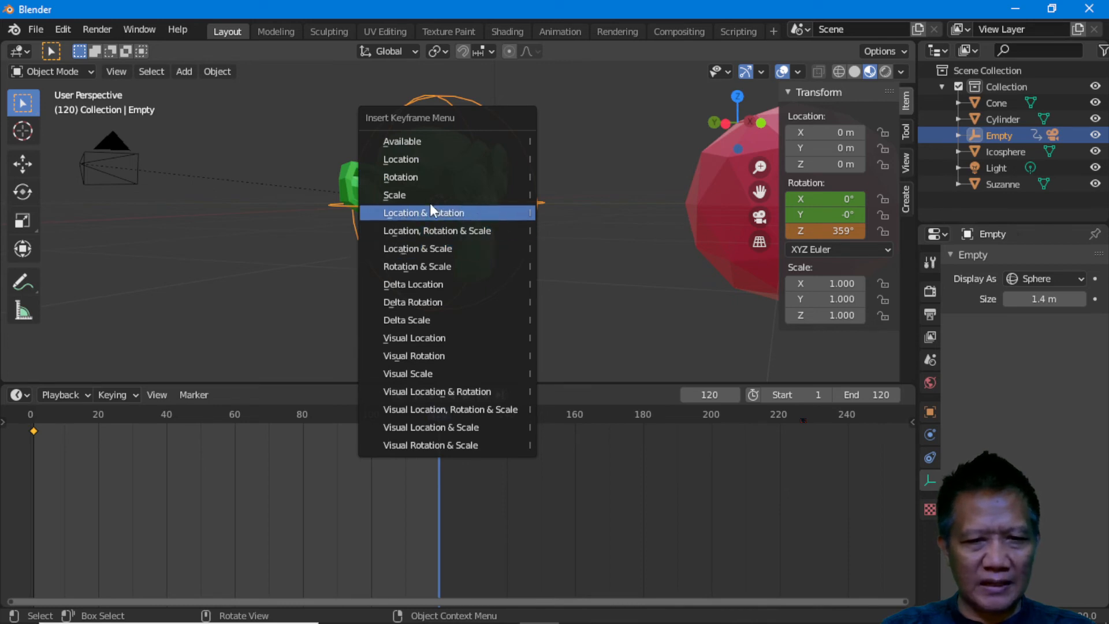
pyautogui.click(406, 173)
# - Return to frame 0 and play the orbit around the monkey through the camera view
pyautogui.moveTo(446, 414); pyautogui.dragTo(905, 463)
pyautogui.moveTo(817, 468); pyautogui.dragTo(809, 467)
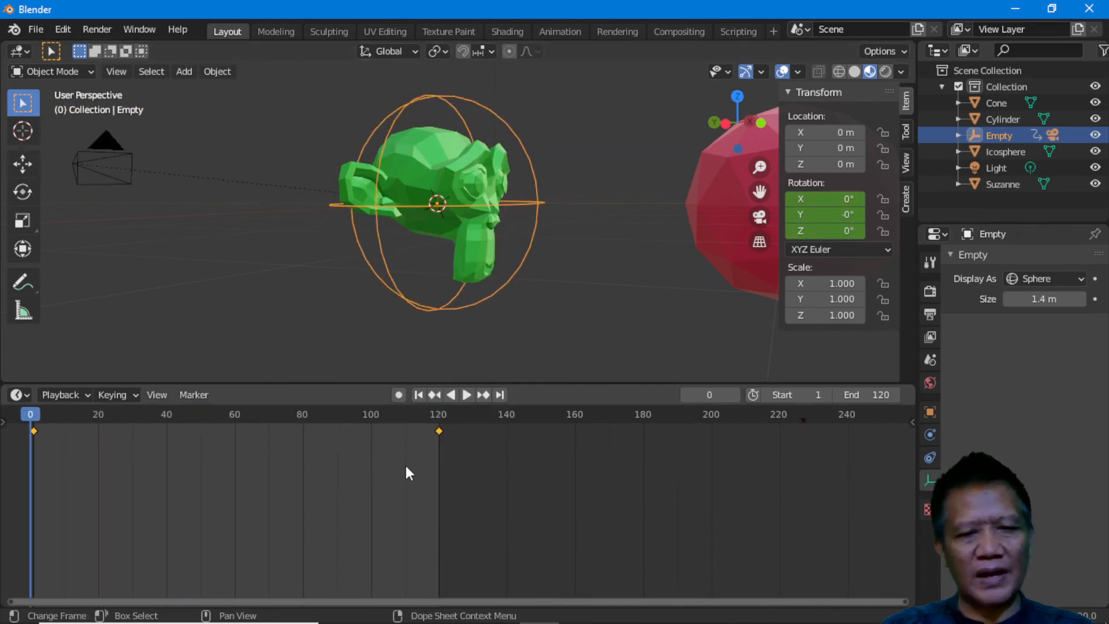
pyautogui.click(91, 167)
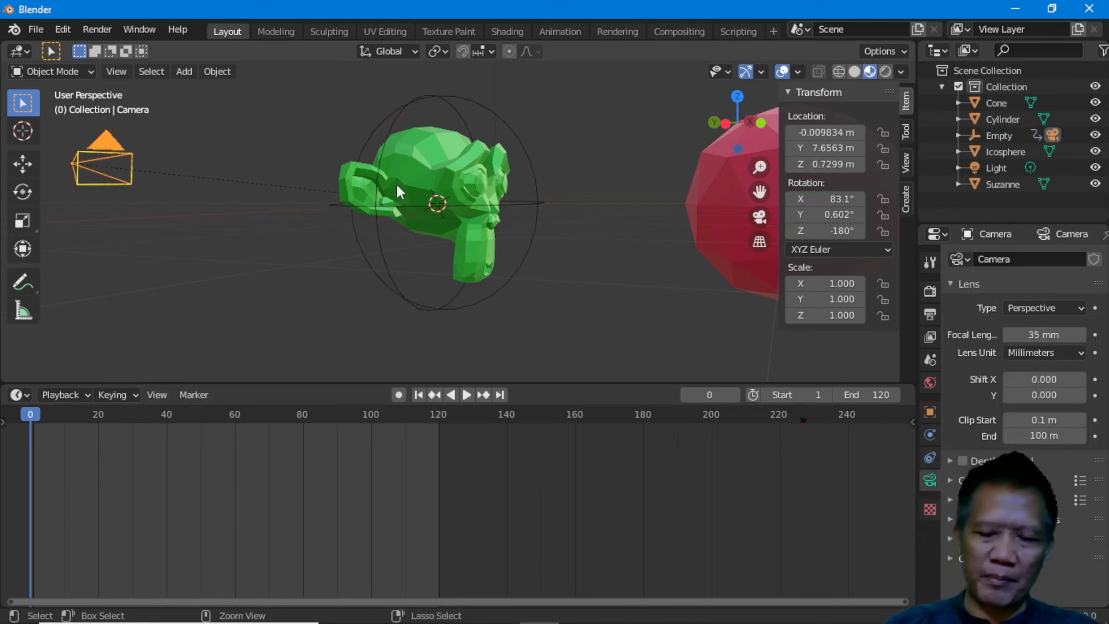
pyautogui.press('KP_0')
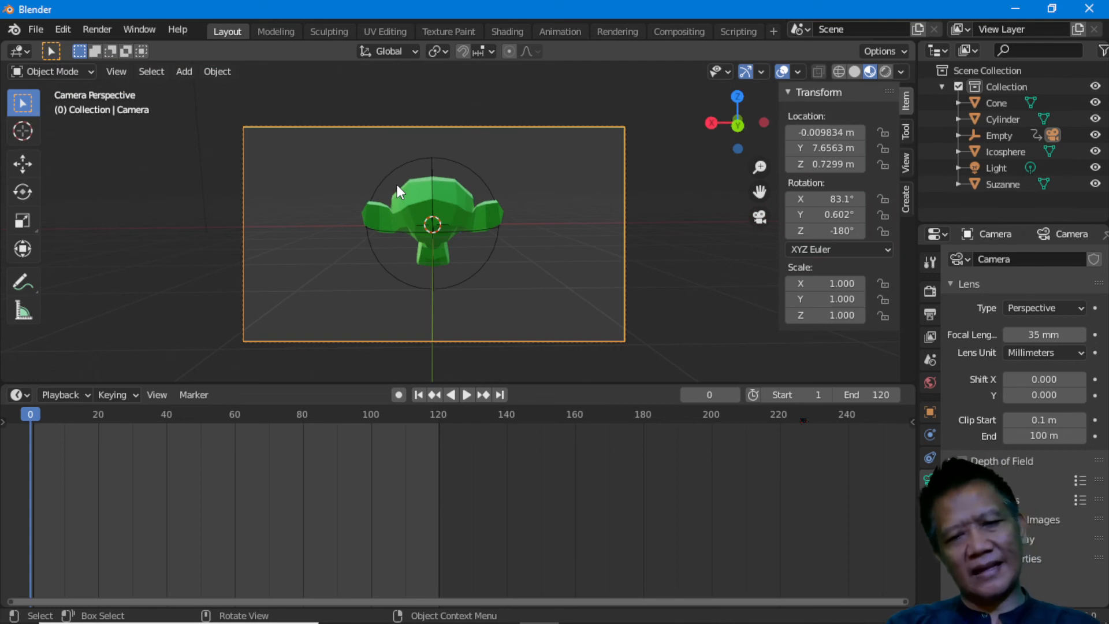
pyautogui.press('space')
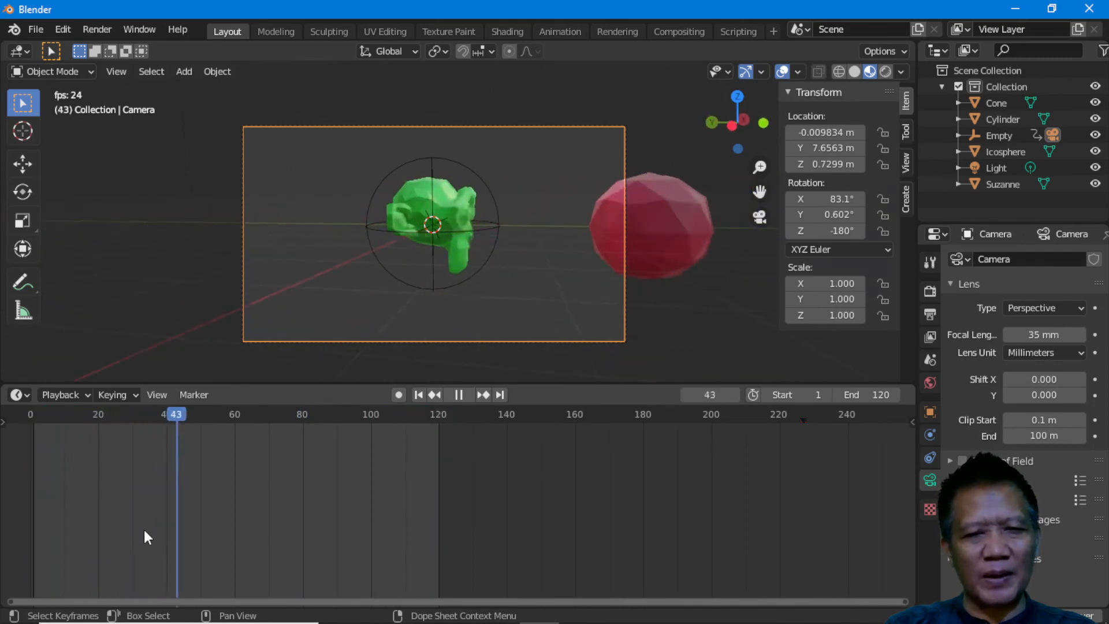
pyautogui.press('space')
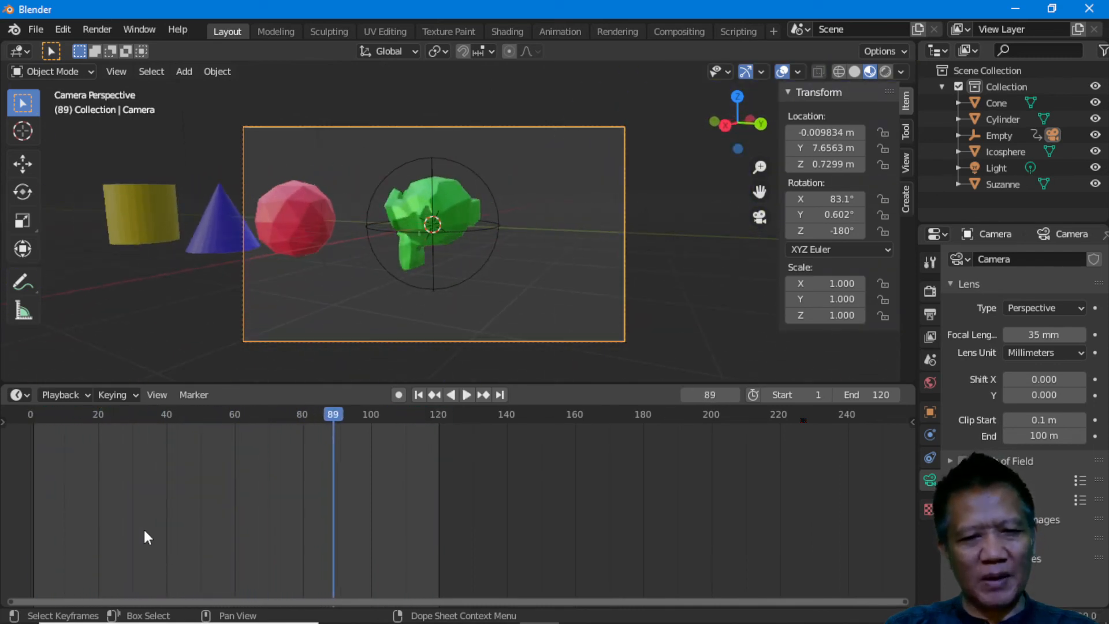
# - Set all of the sphere empty's keyframes to Linear interpolation and play the animation from frame 0
pyautogui.click(482, 228)
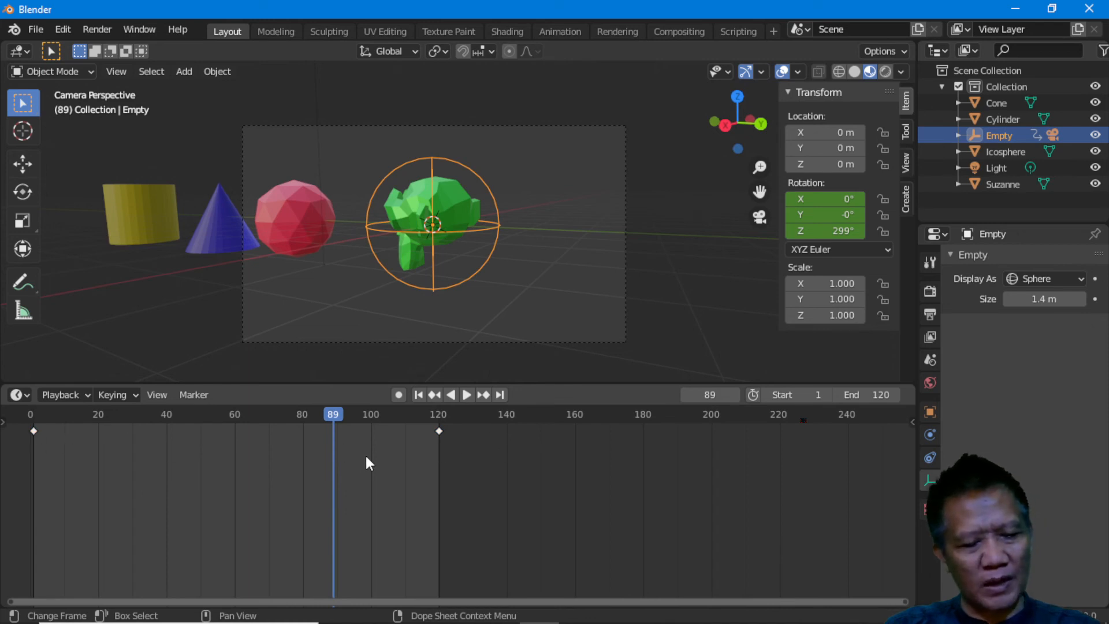
pyautogui.press('a')
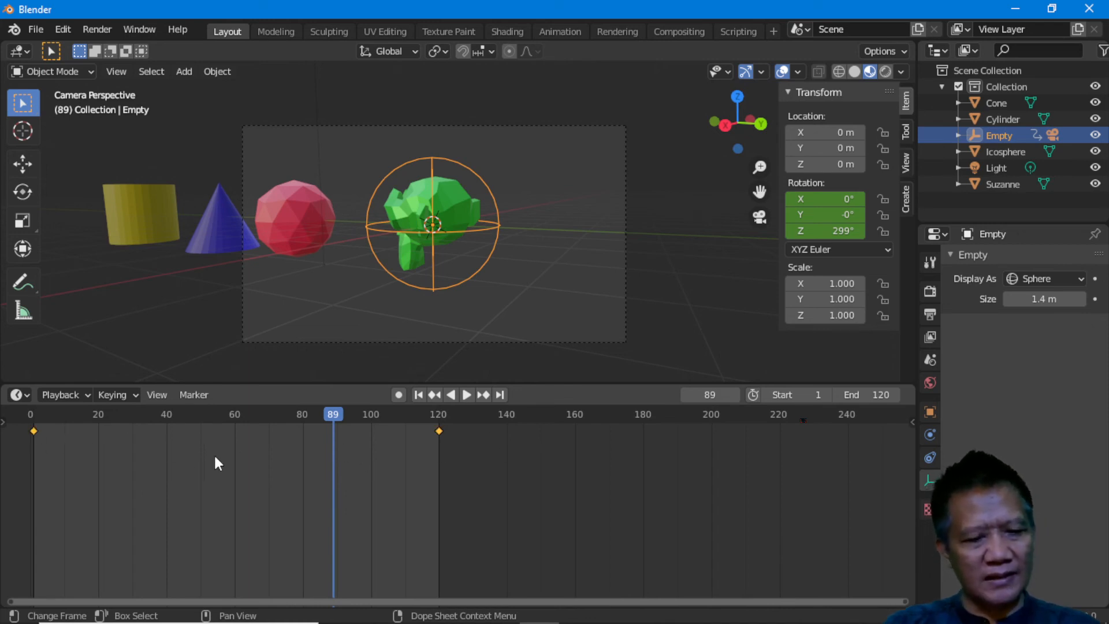
pyautogui.press('t')
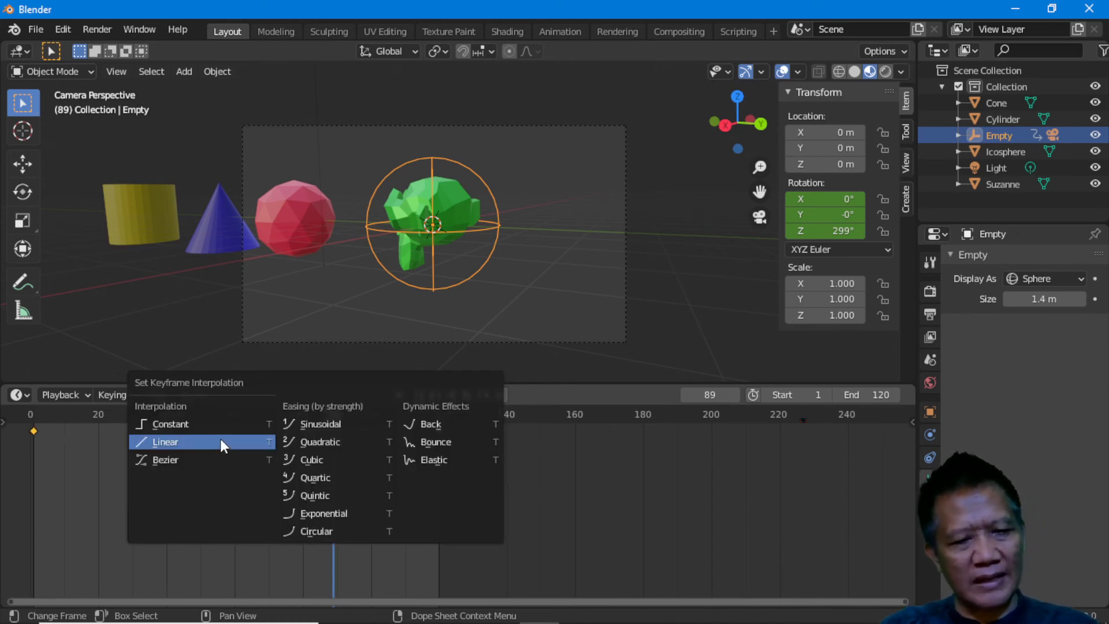
pyautogui.click(169, 442)
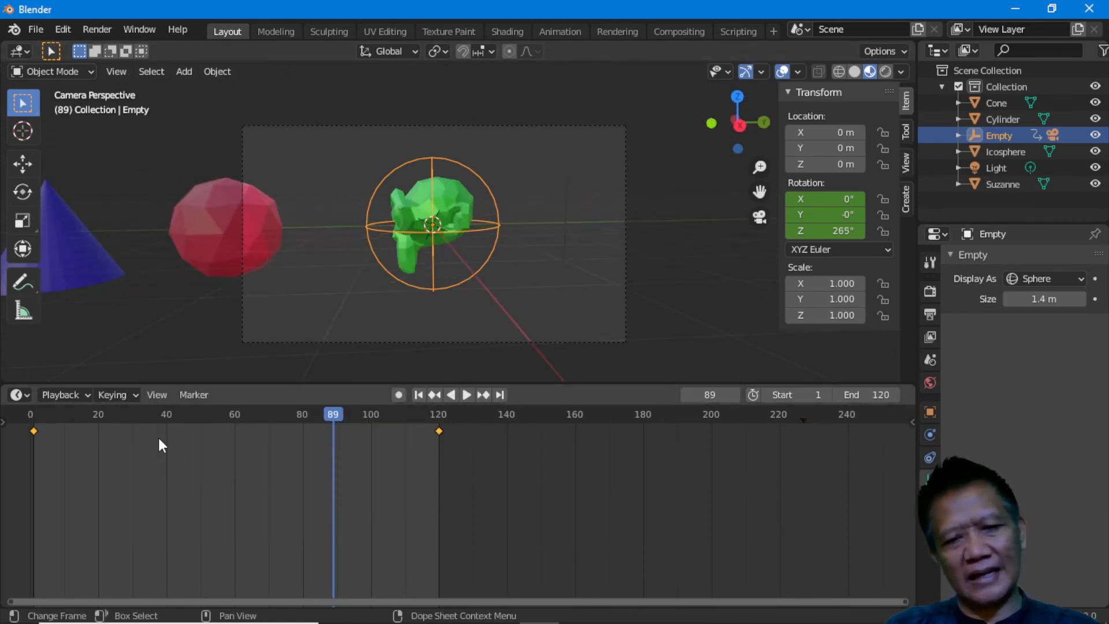
pyautogui.moveTo(347, 414); pyautogui.dragTo(29, 417)
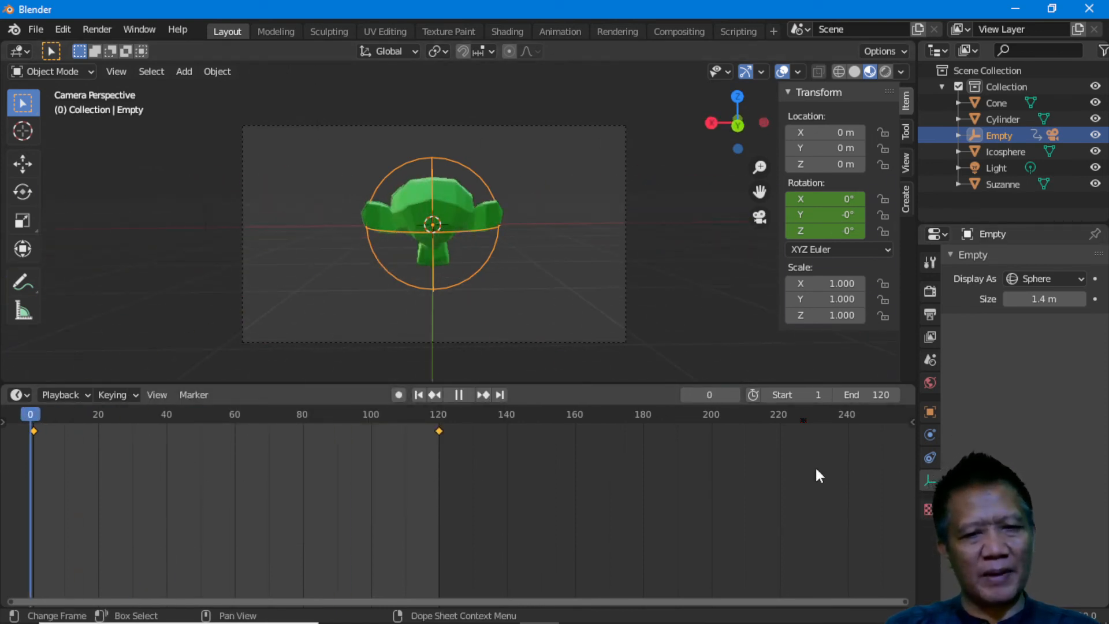
pyautogui.press('space')
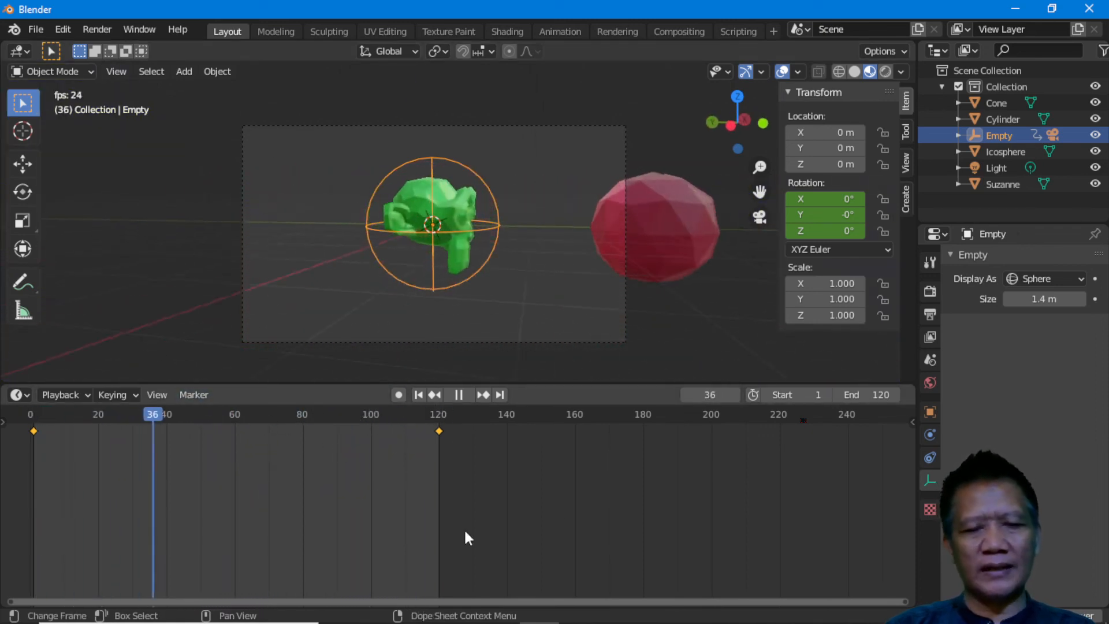
# - Deselect the sphere empty's keyframes, stop the playback and set the current frame to 1
pyautogui.click(474, 472)
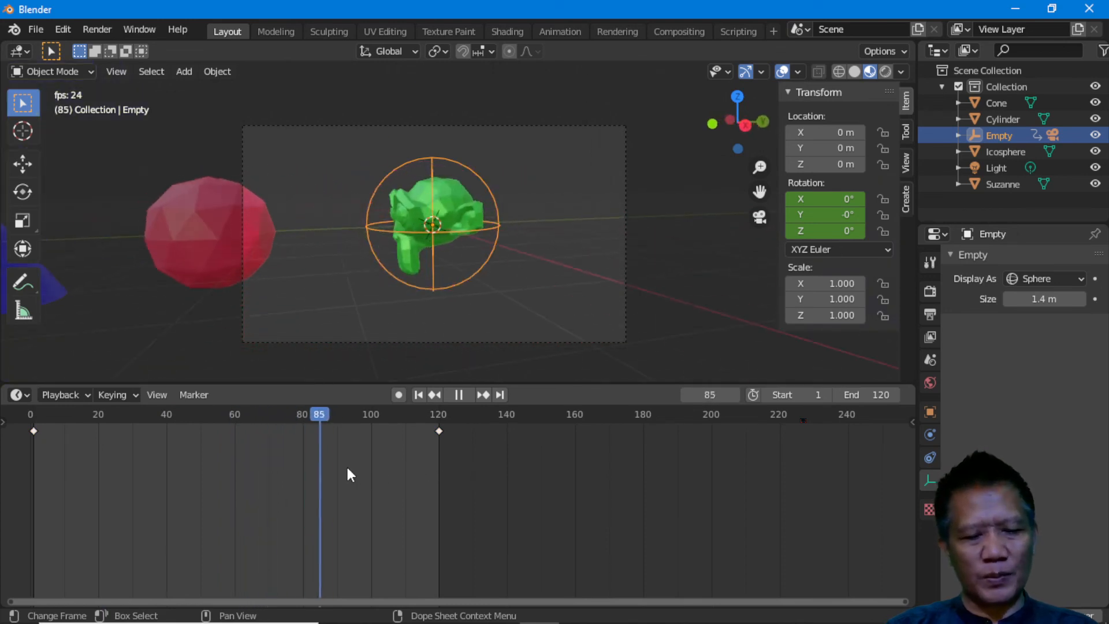
pyautogui.press('space')
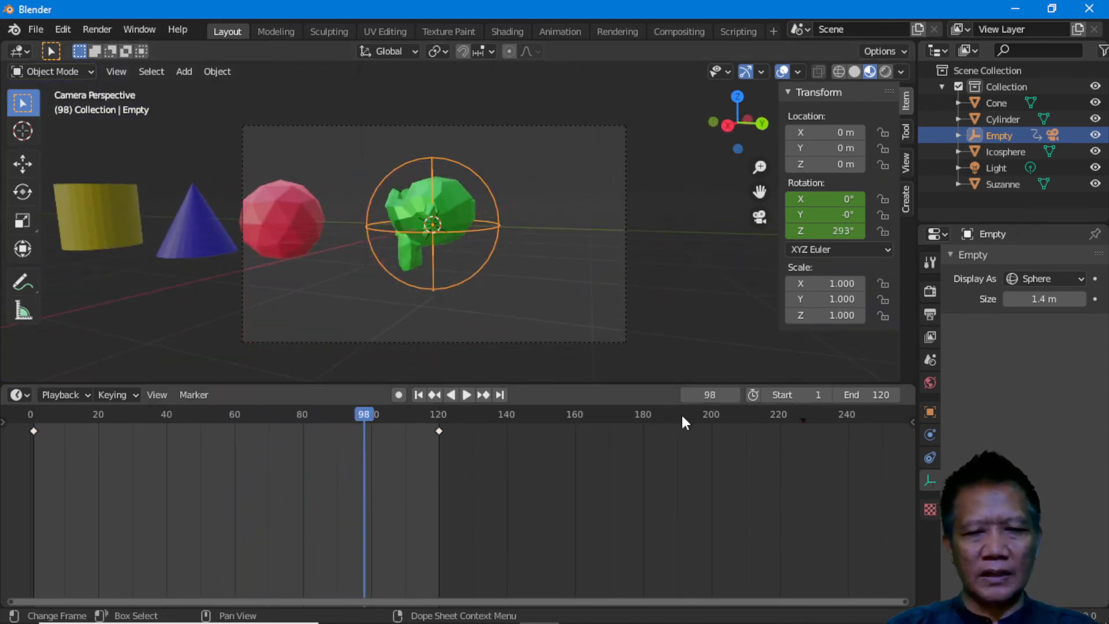
pyautogui.click(710, 394)
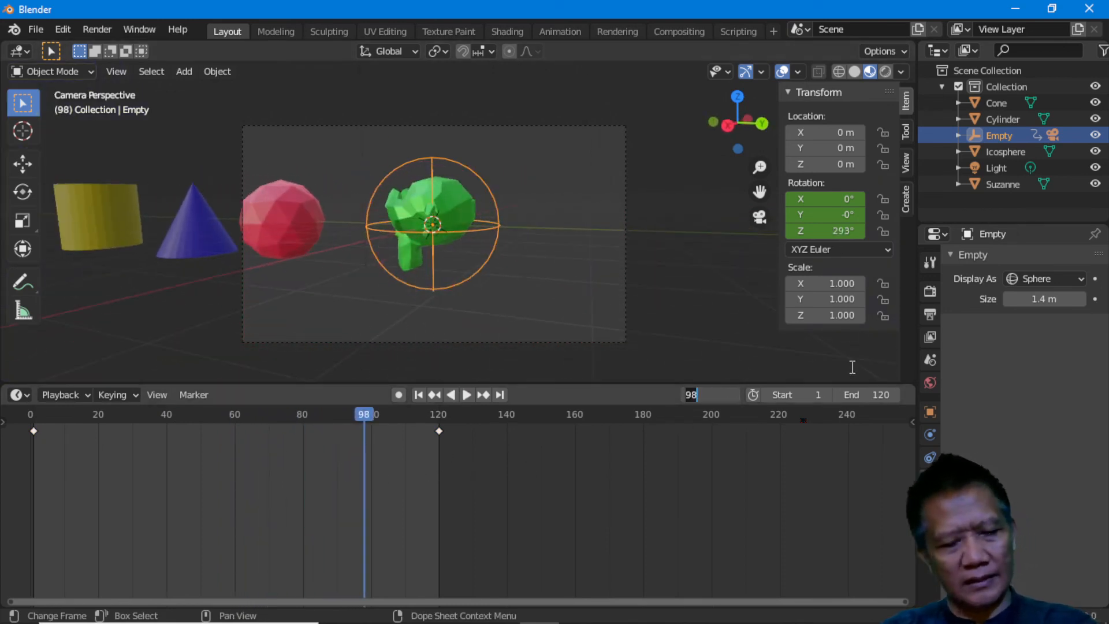
pyautogui.write('1')
pyautogui.press('Return')
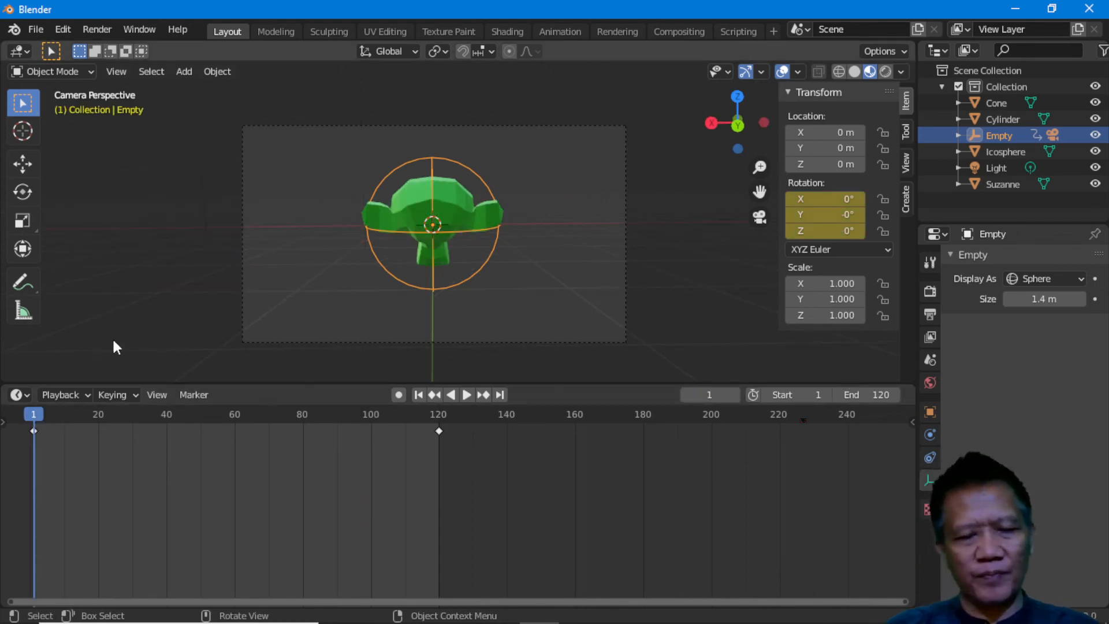
# - Rotate the monkey to 21° on X at frame 1 and insert a Rotation keyframe for it
pyautogui.click(450, 206)
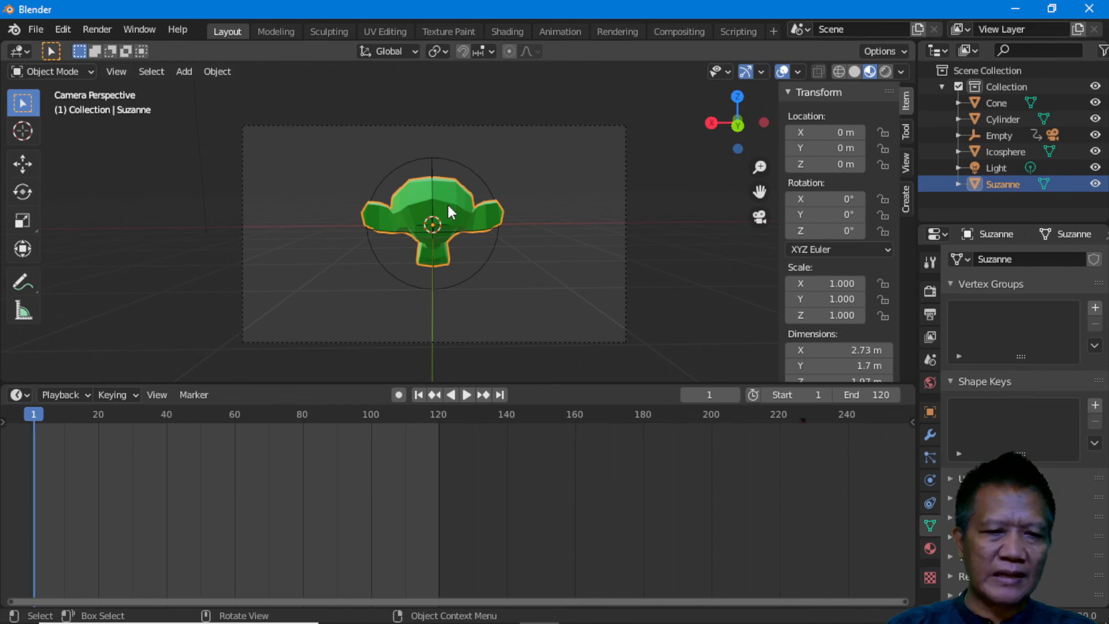
pyautogui.click(31, 415)
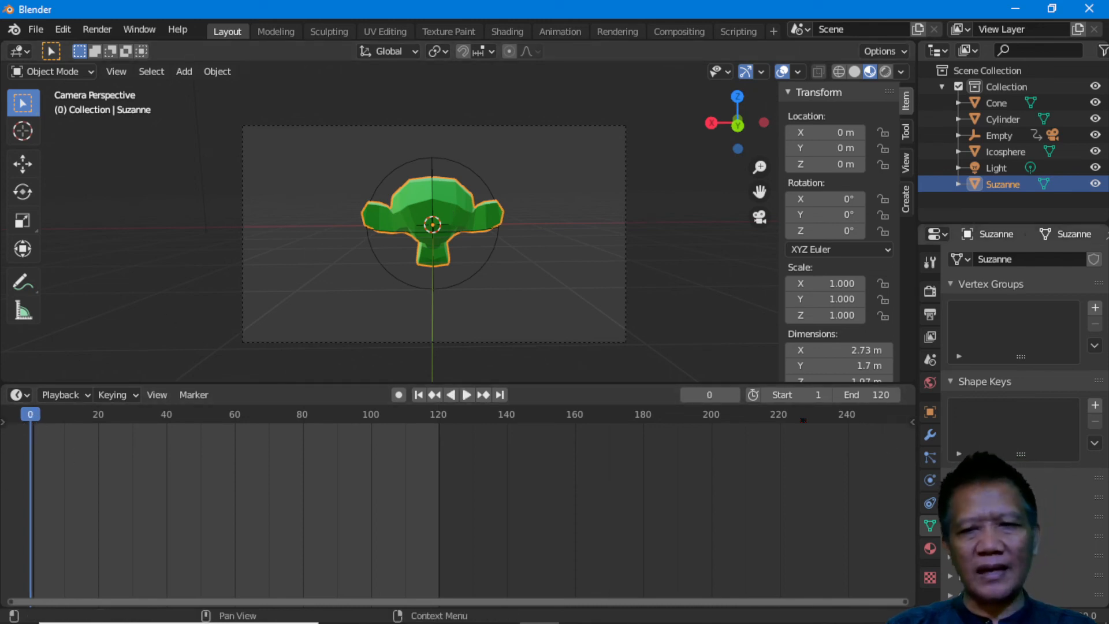
pyautogui.moveTo(35, 416); pyautogui.dragTo(34, 415)
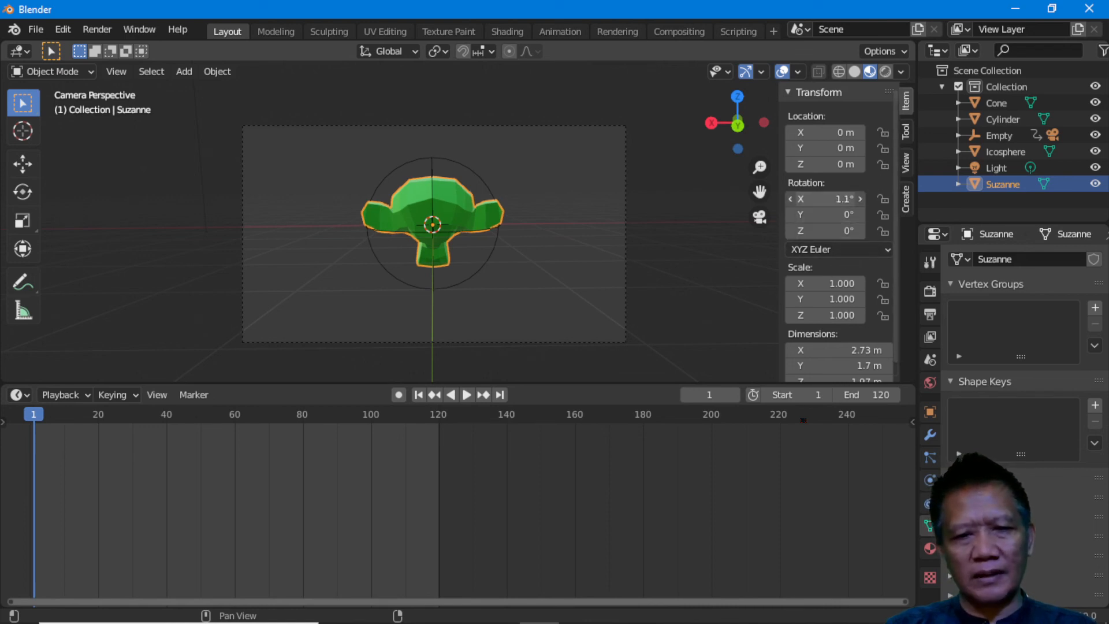
pyautogui.moveTo(825, 199); pyautogui.dragTo(879, 199)
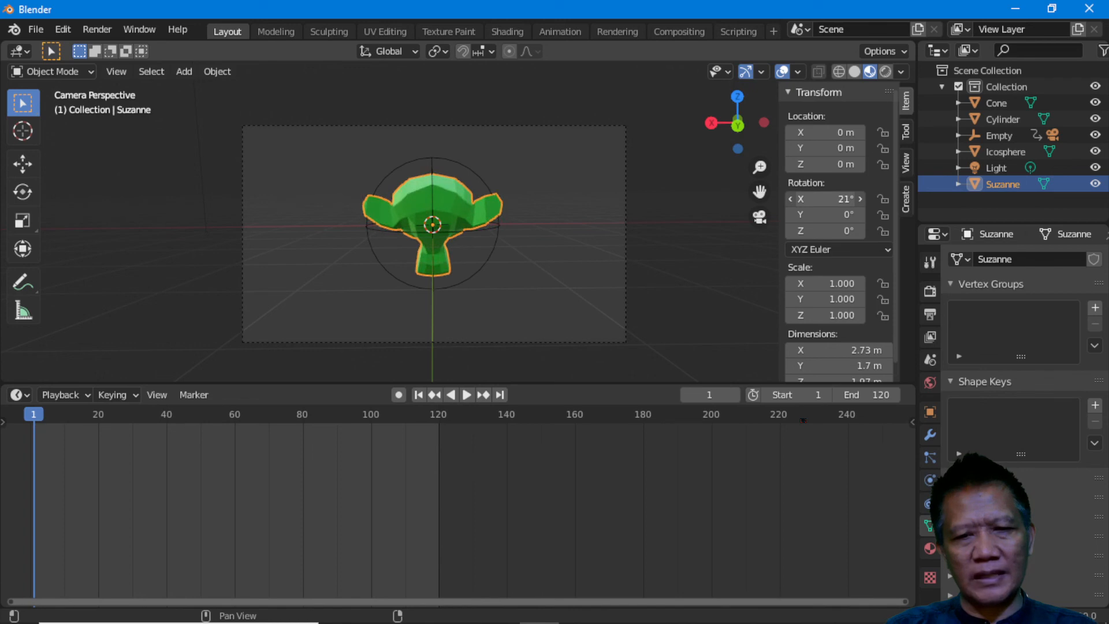
pyautogui.press('i')
pyautogui.click(460, 198)
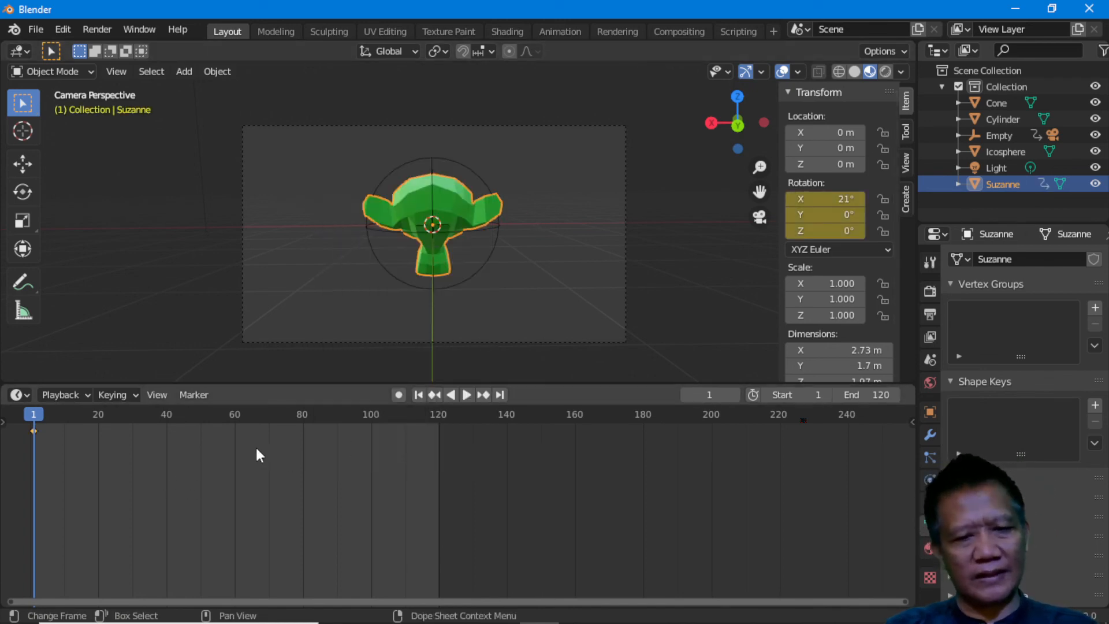
# - At frame 40, set the monkey's rotation to X 0° and Y 45° and insert a Rotation keyframe
pyautogui.moveTo(164, 414); pyautogui.dragTo(166, 417)
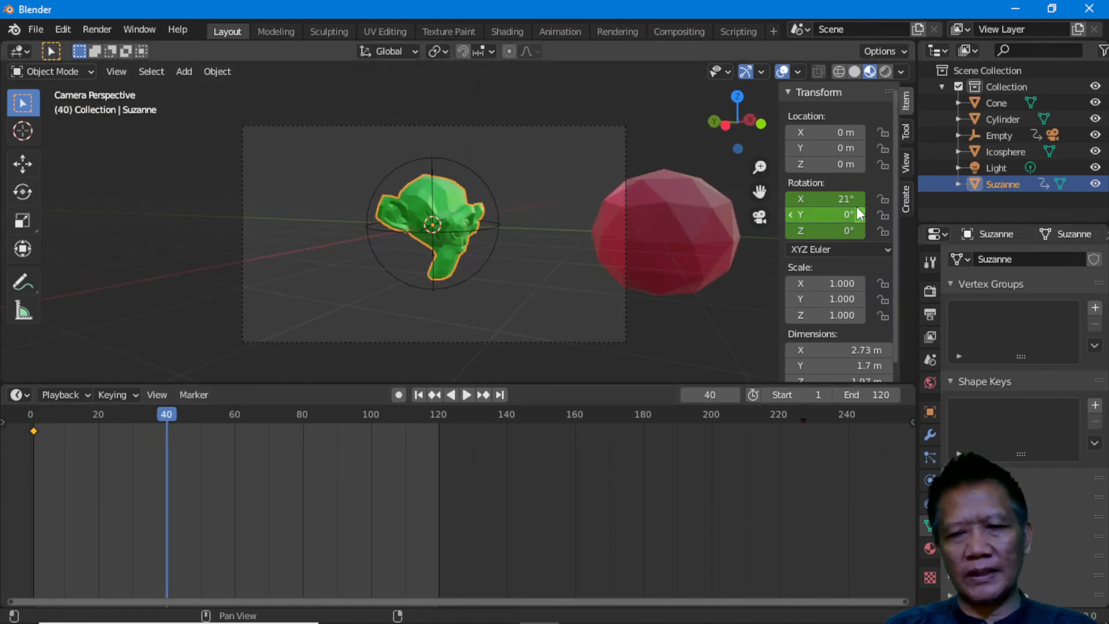
pyautogui.click(843, 198)
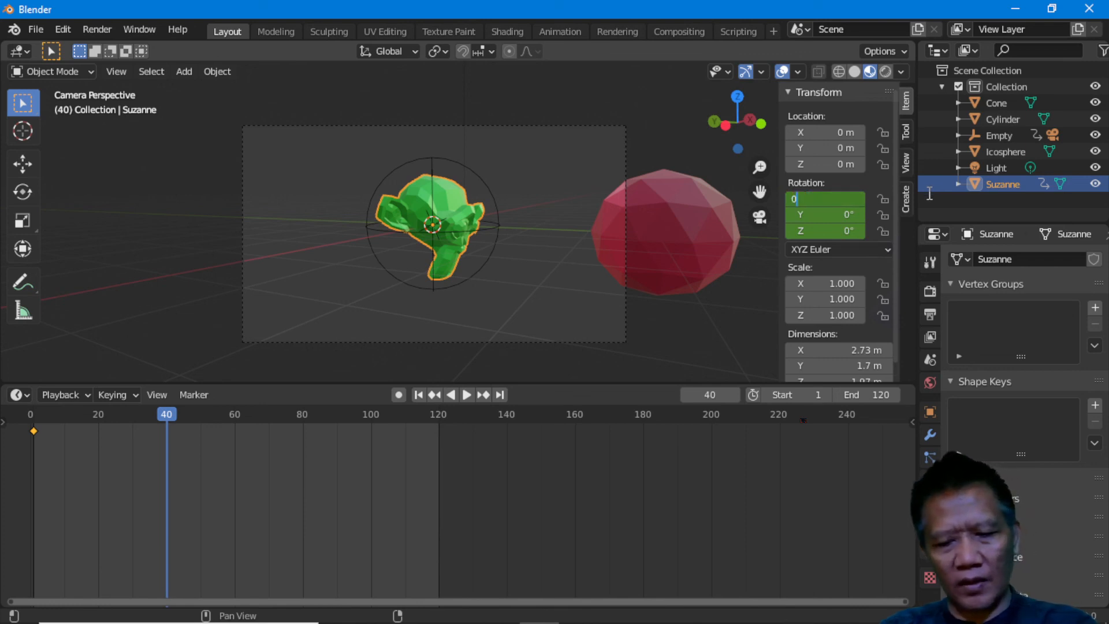
pyautogui.click(862, 217)
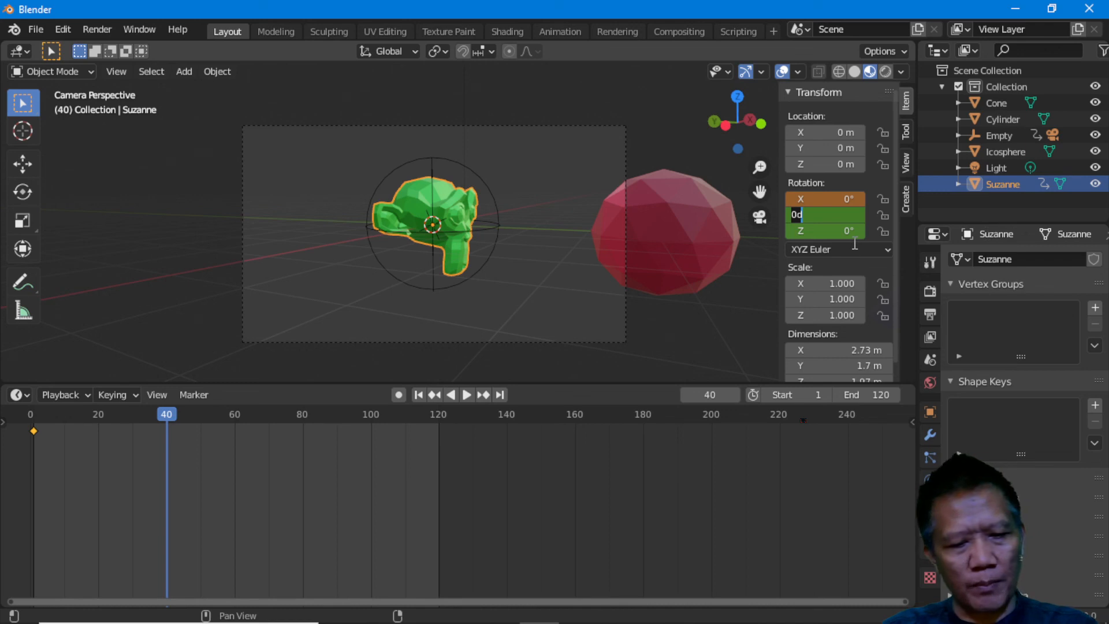
pyautogui.press('Return')
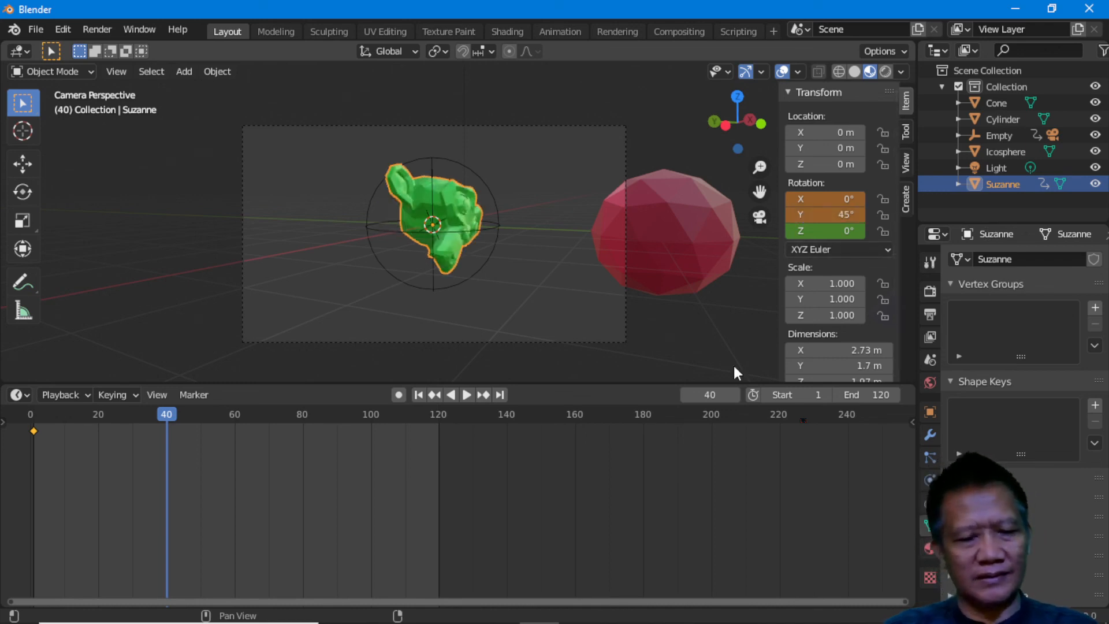
pyautogui.rightClick(440, 229)
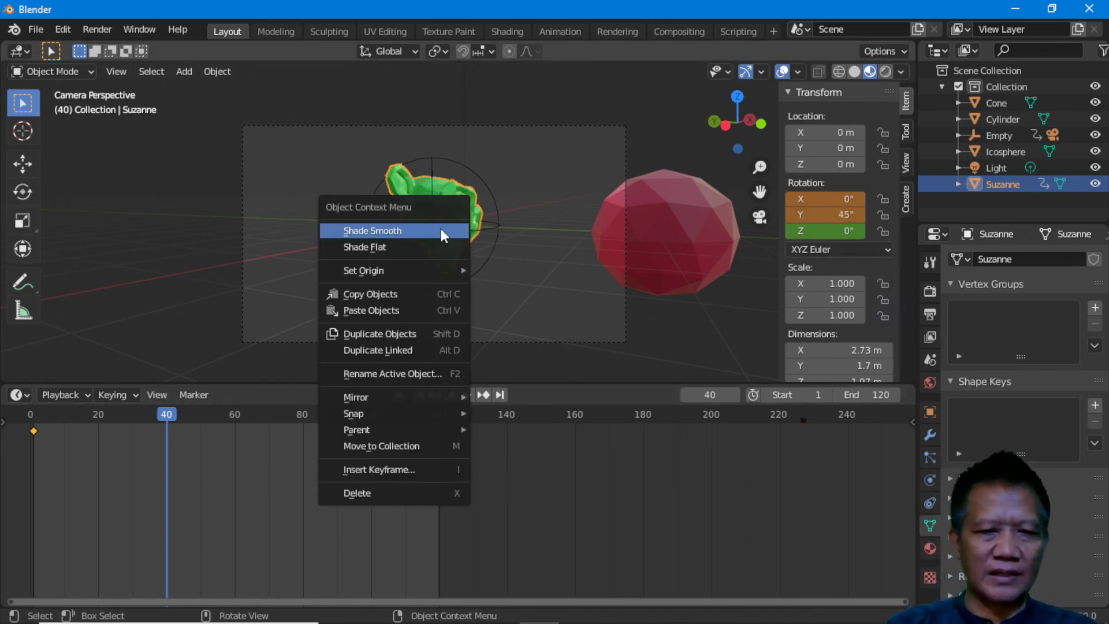
pyautogui.click(462, 183)
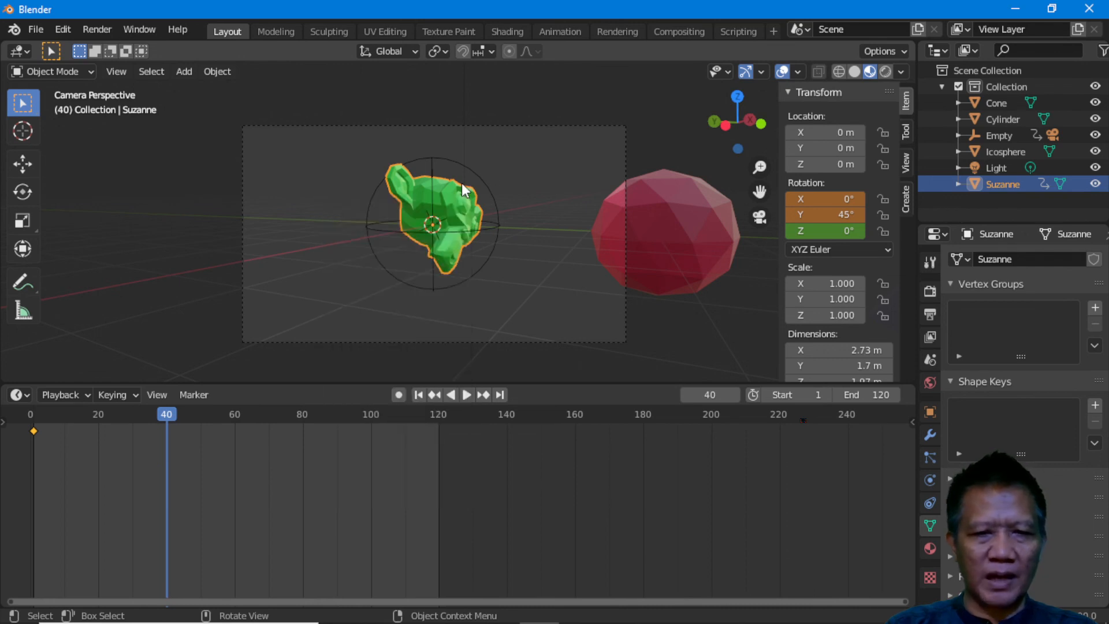
pyautogui.press('i')
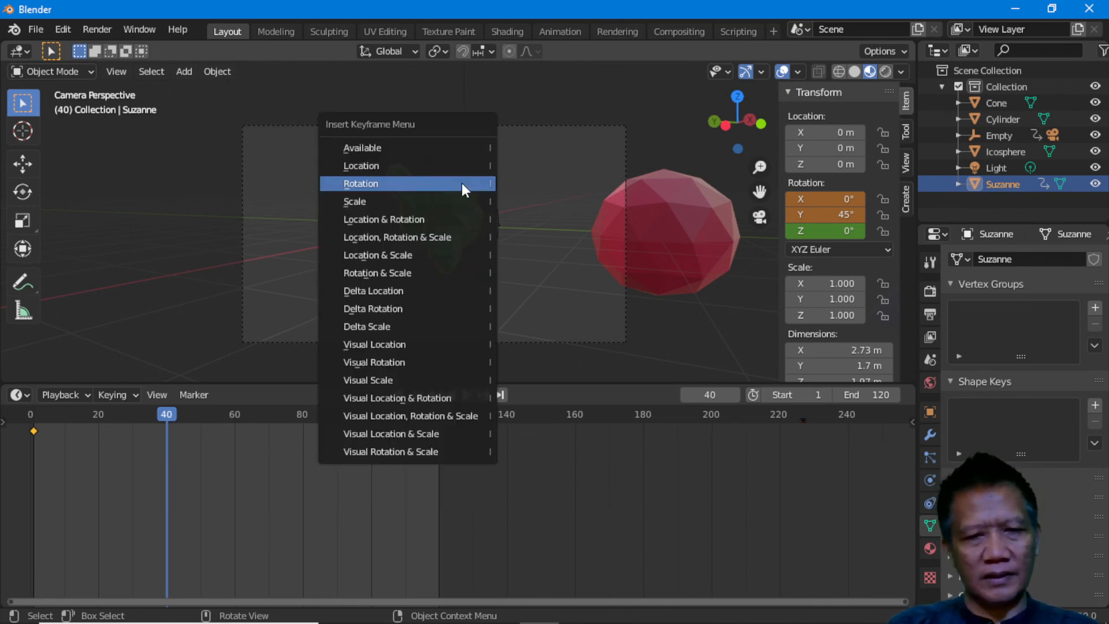
pyautogui.click(462, 183)
# - At frame 80, set the monkey's Y rotation to -45° and insert a Rotation keyframe
pyautogui.press('space')
pyautogui.click(293, 418)
pyautogui.moveTo(292, 418); pyautogui.dragTo(301, 421)
pyautogui.press('space')
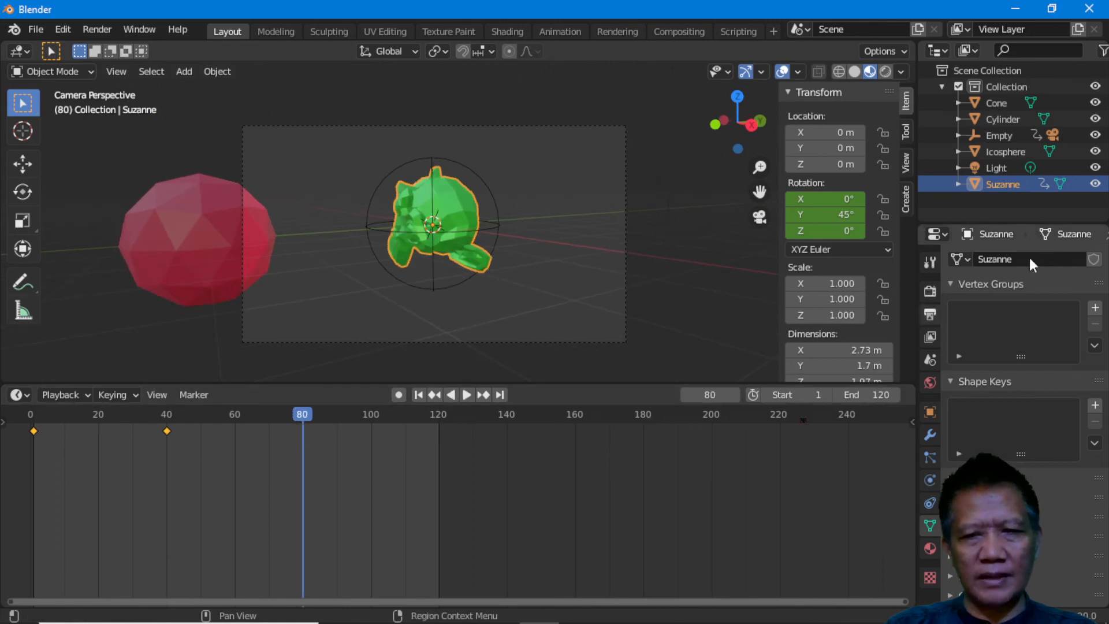
pyautogui.click(826, 214)
pyautogui.write('45d')
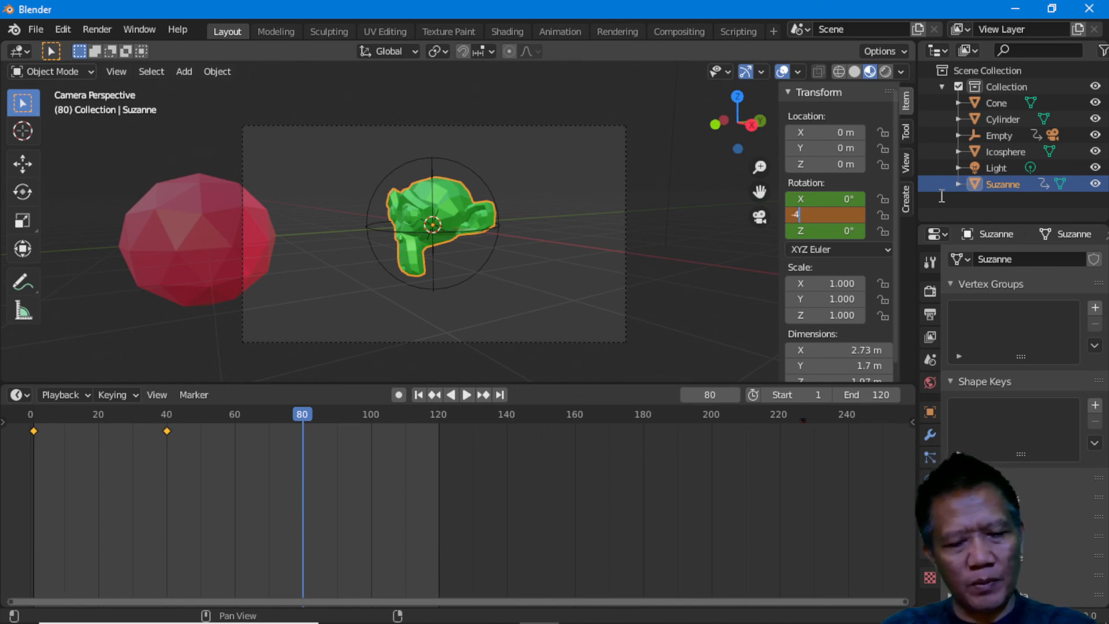
pyautogui.press('Return')
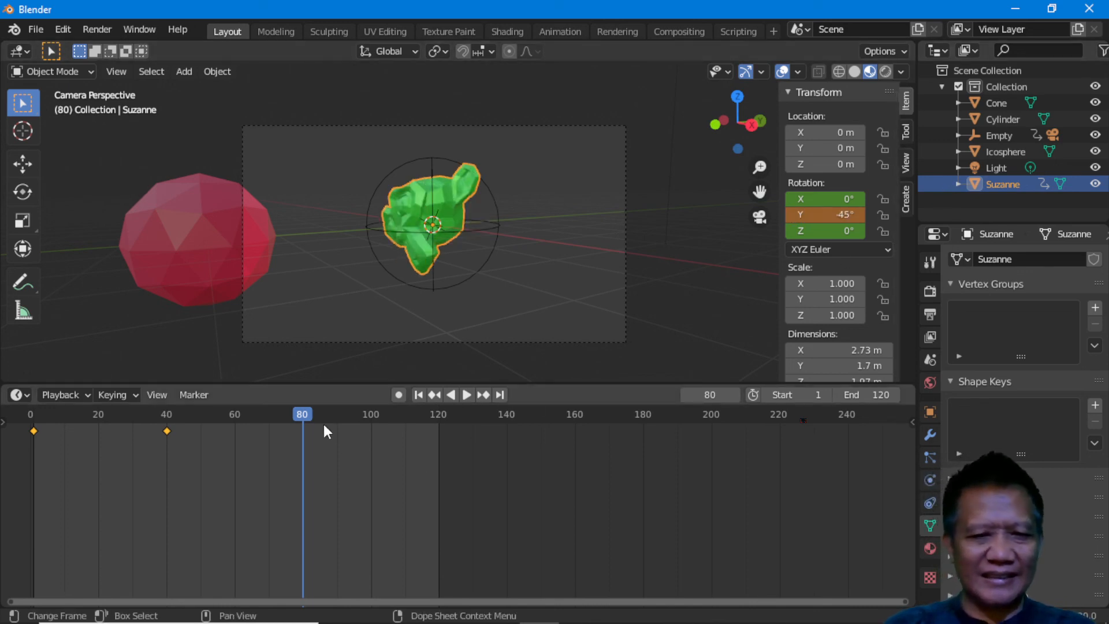
pyautogui.press('i')
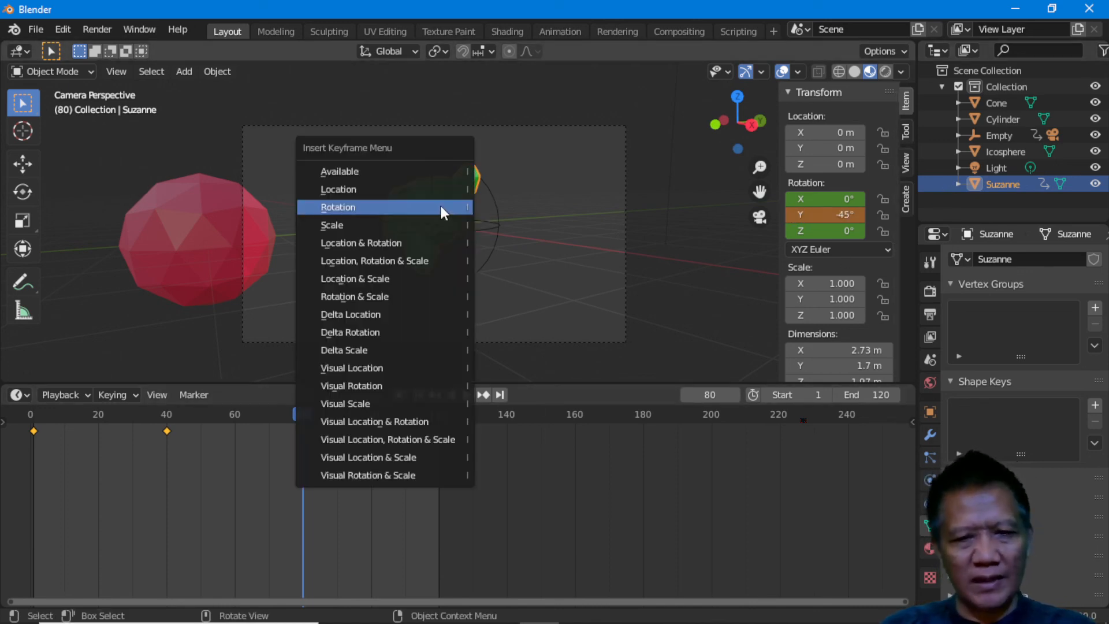
pyautogui.click(439, 206)
# - At frame 119, set the monkey's Y rotation to 0° and insert a Rotation keyframe
pyautogui.moveTo(370, 414); pyautogui.dragTo(438, 417)
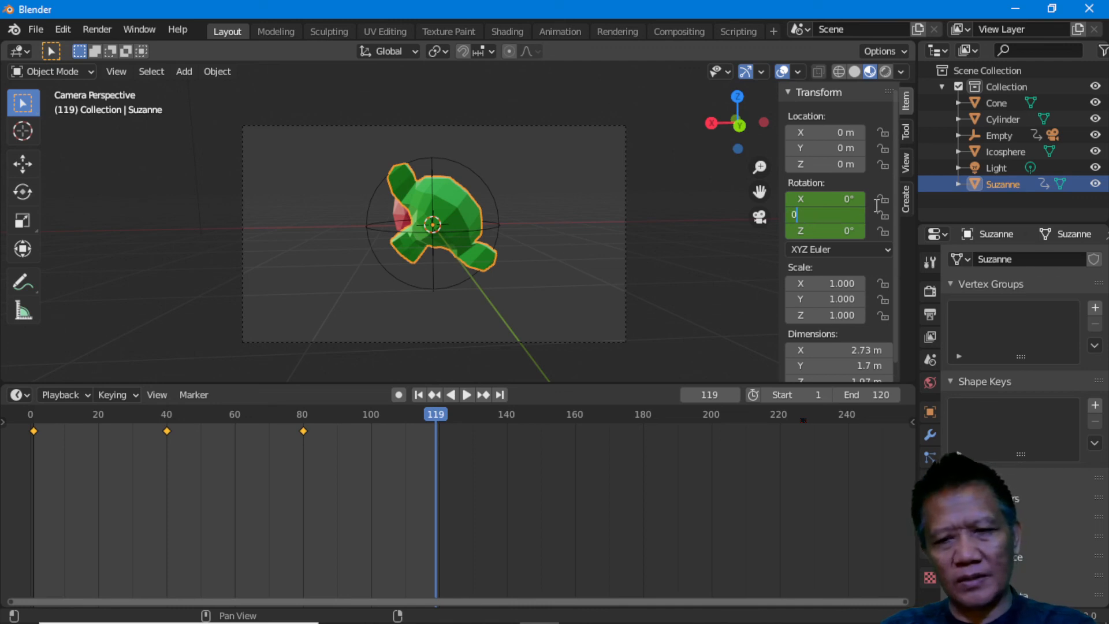
pyautogui.write('0')
pyautogui.press('Return')
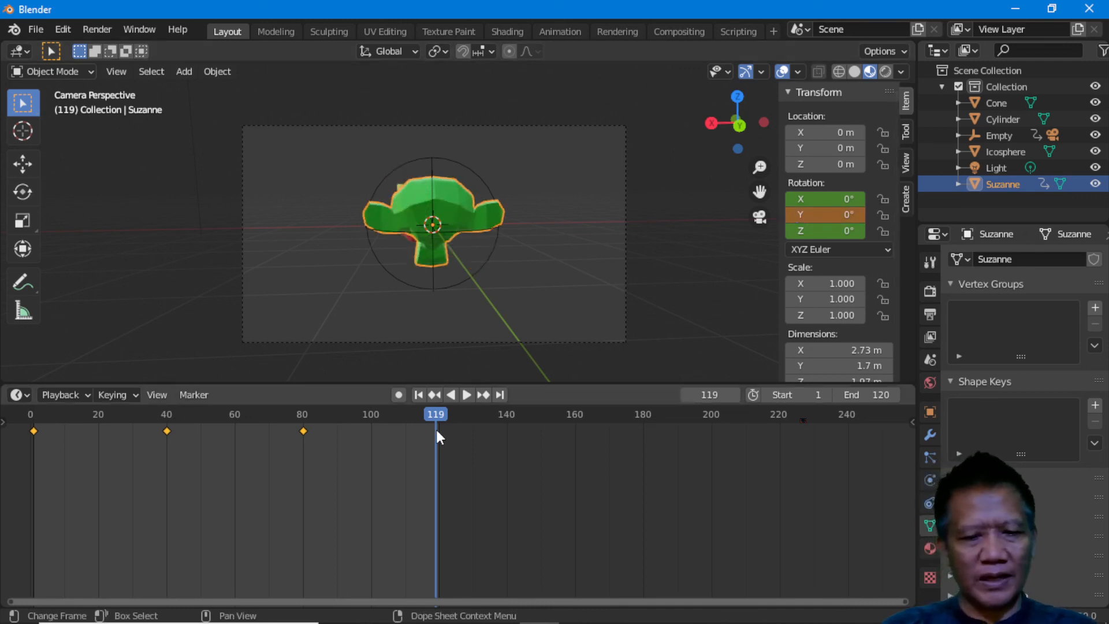
pyautogui.press('i')
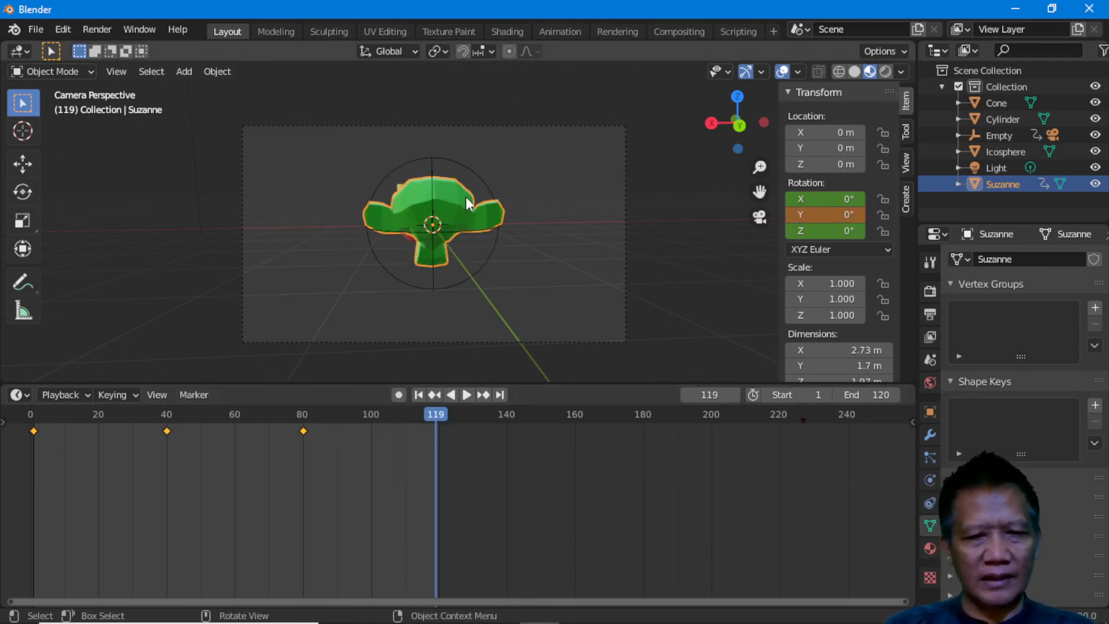
pyautogui.press('i')
pyautogui.click(466, 198)
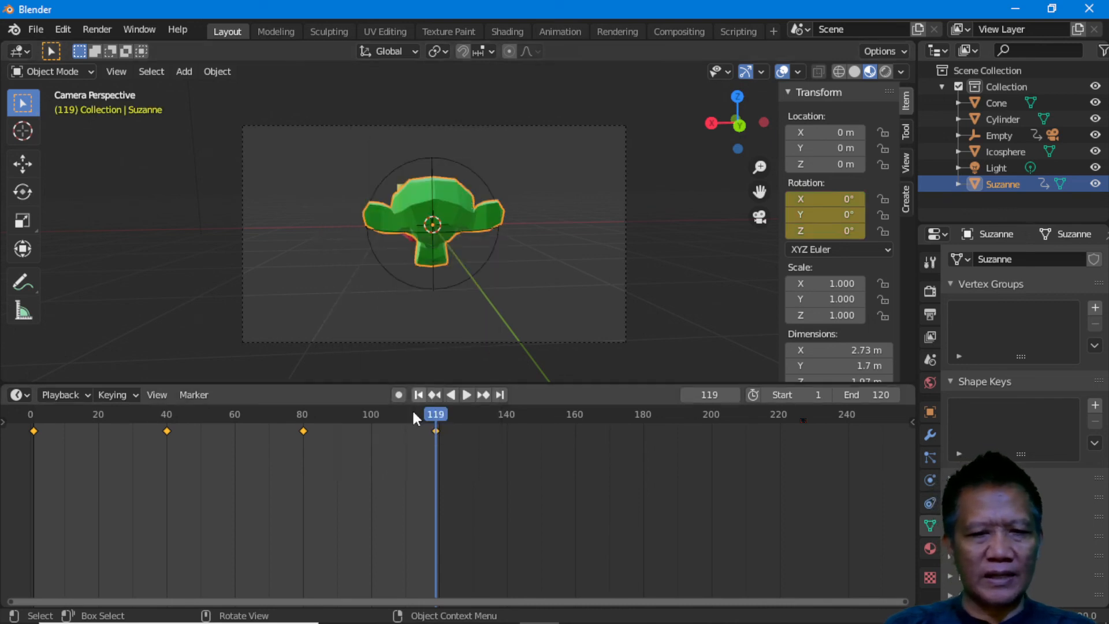
# - Play the combined camera orbit and monkey head animation from frame 0
pyautogui.press('space')
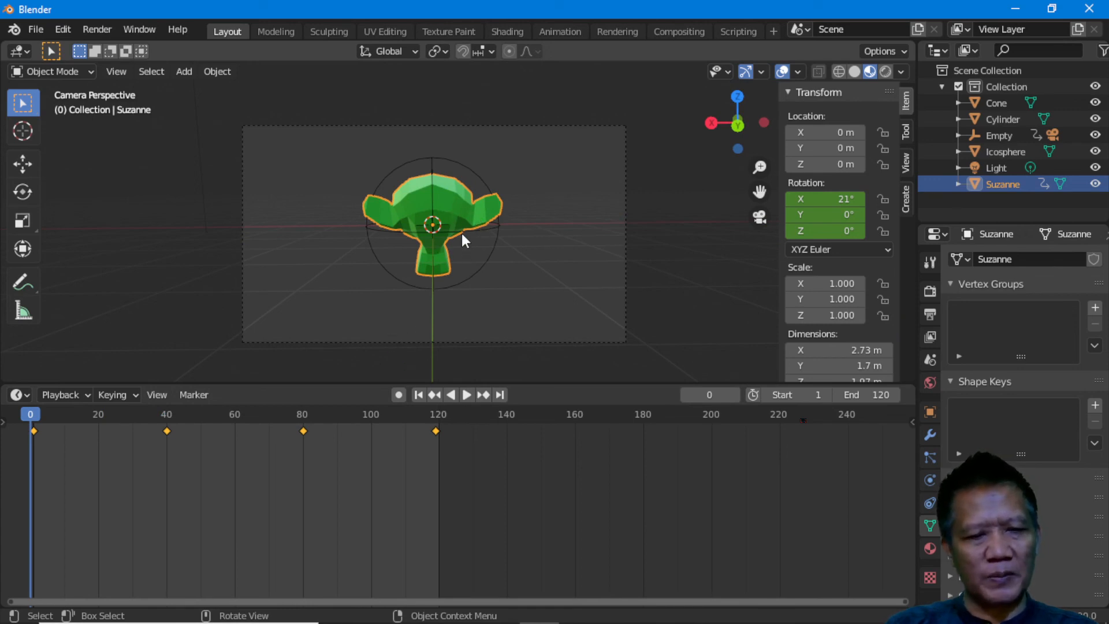
pyautogui.press('space')
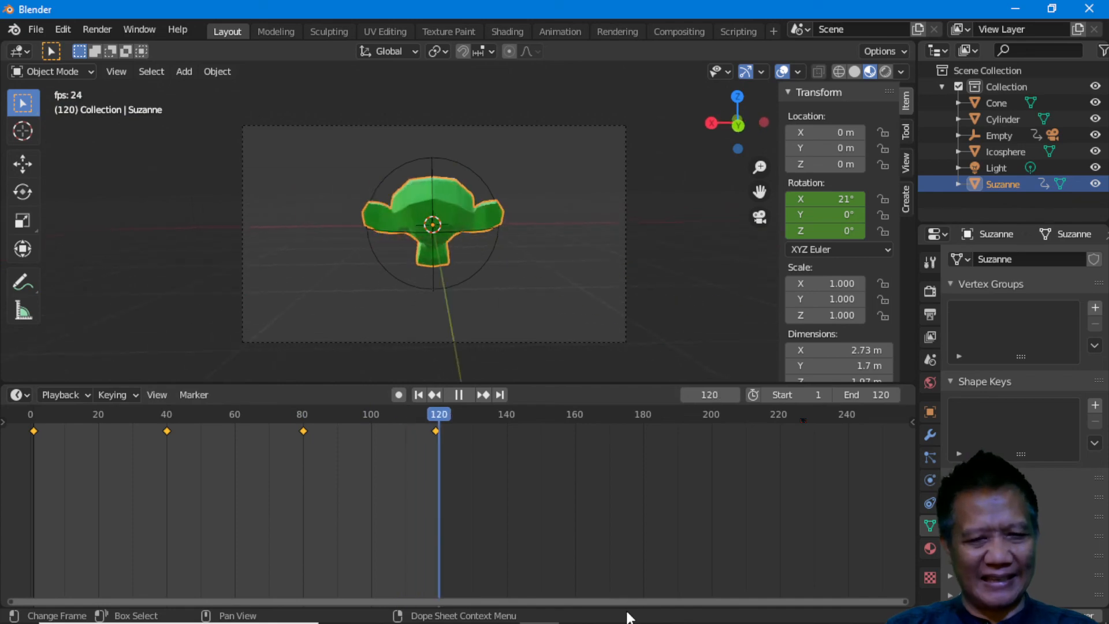
pyautogui.moveTo(498, 620)
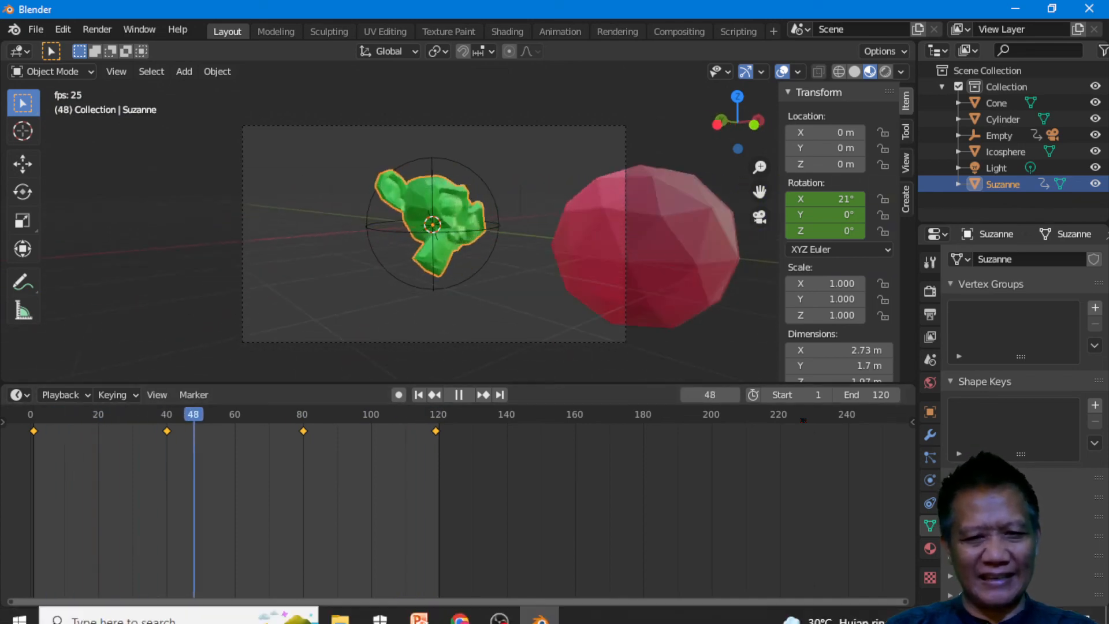
pyautogui.click(499, 615)
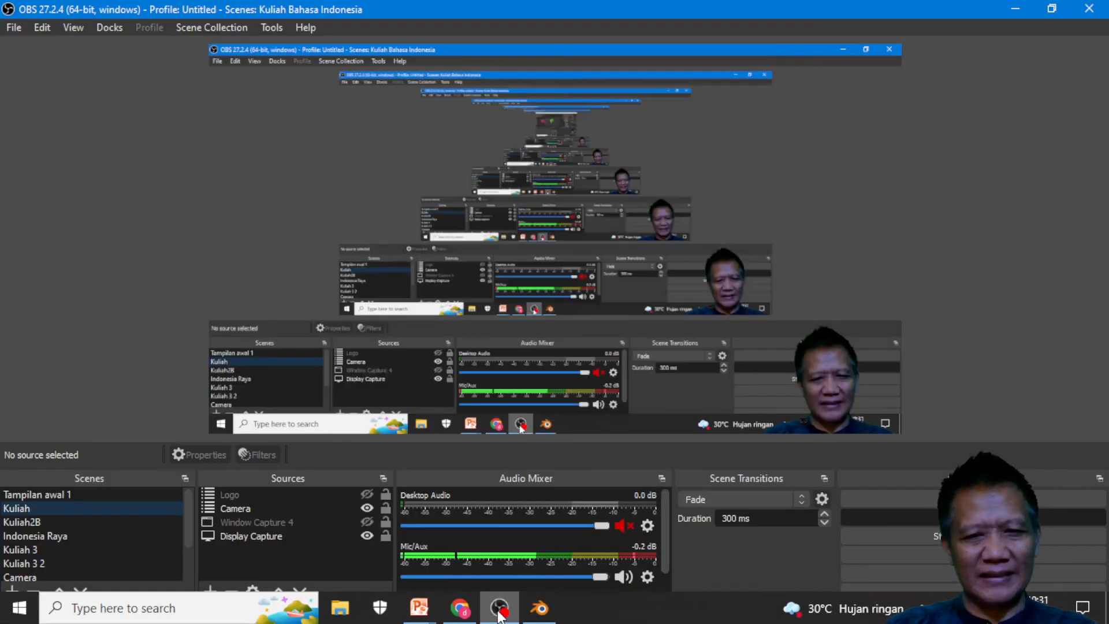
pyautogui.click(499, 615)
pyautogui.click(499, 614)
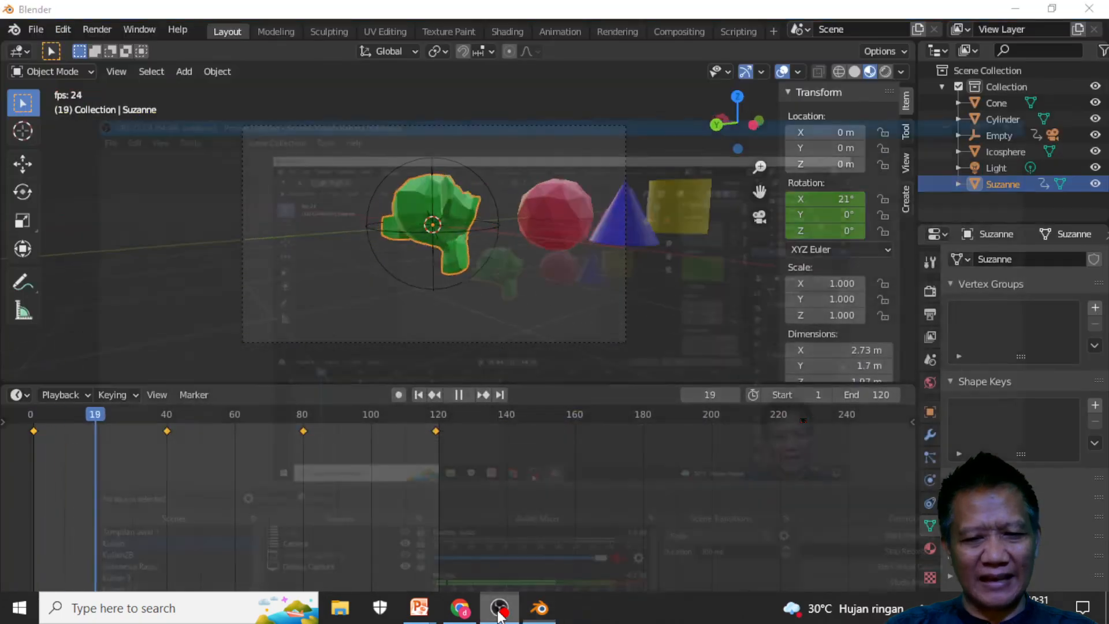